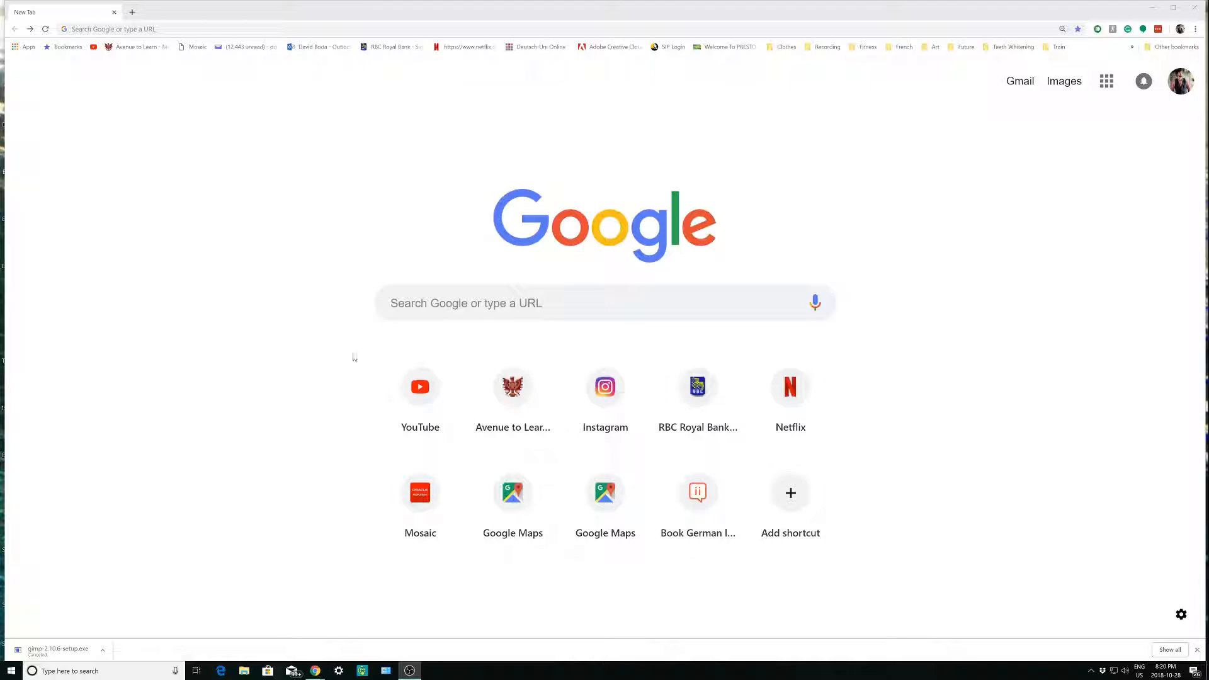
Step: Find the official GIMP website through a Google search for "gimp" and download GIMP 2.10.6 for Windows directly
click(479, 297)
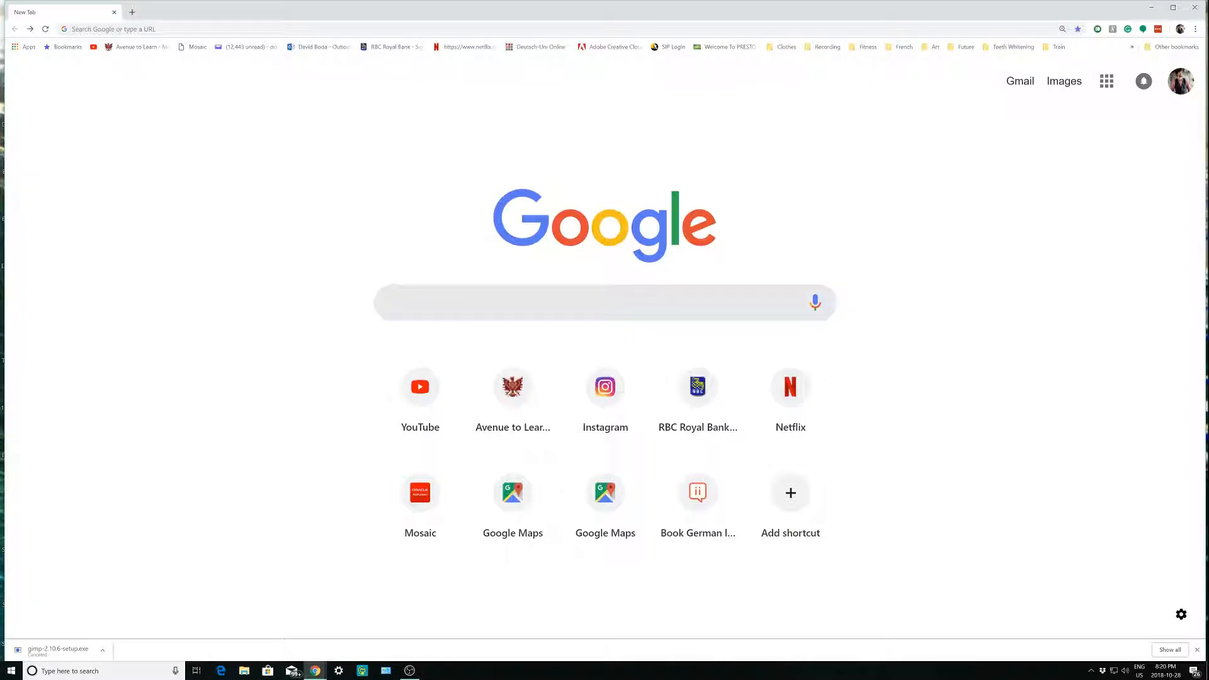
text(gimp)
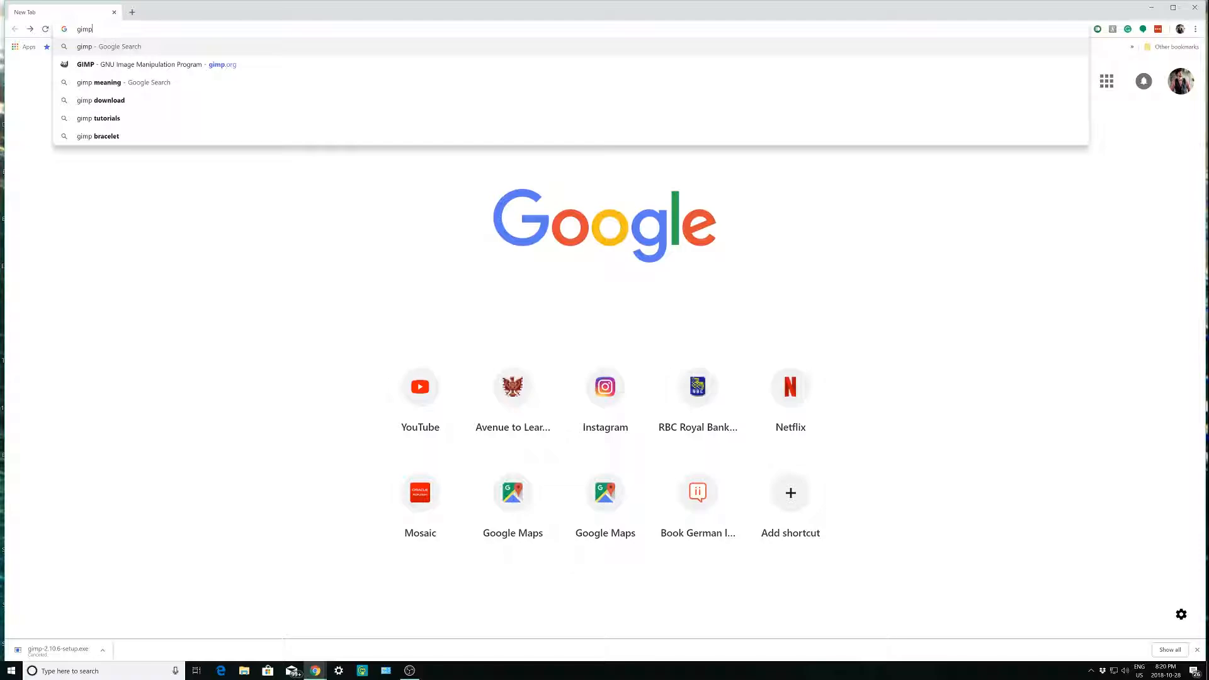
key(Return)
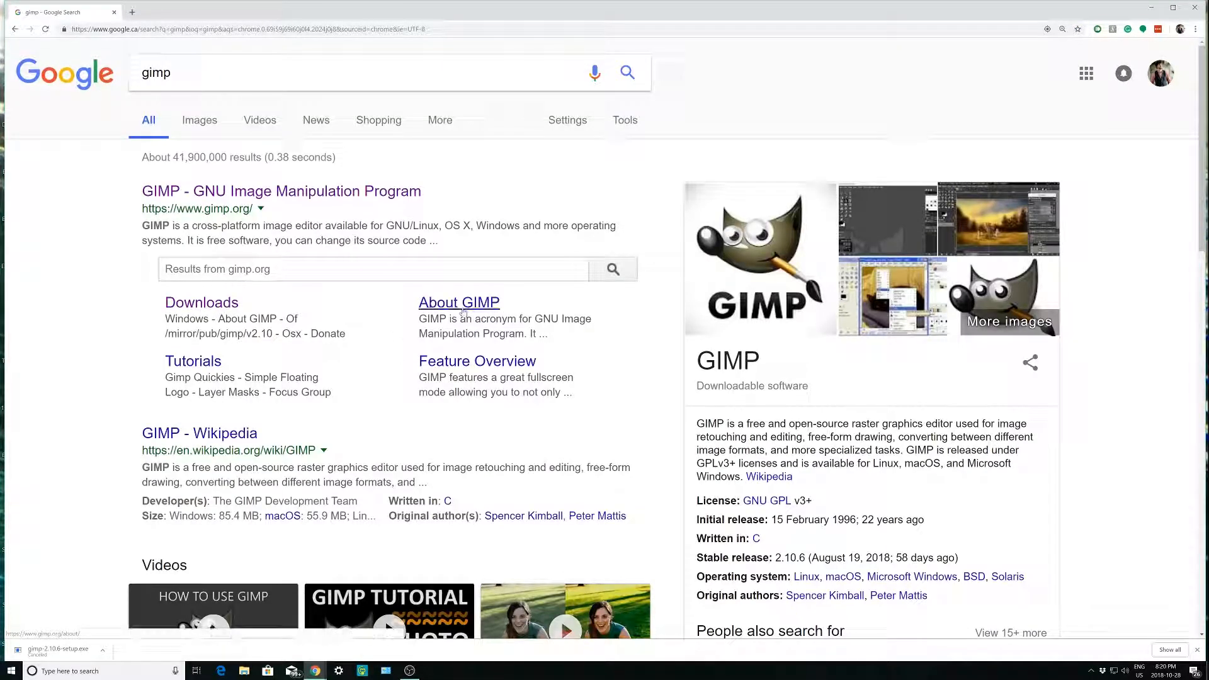
click(342, 193)
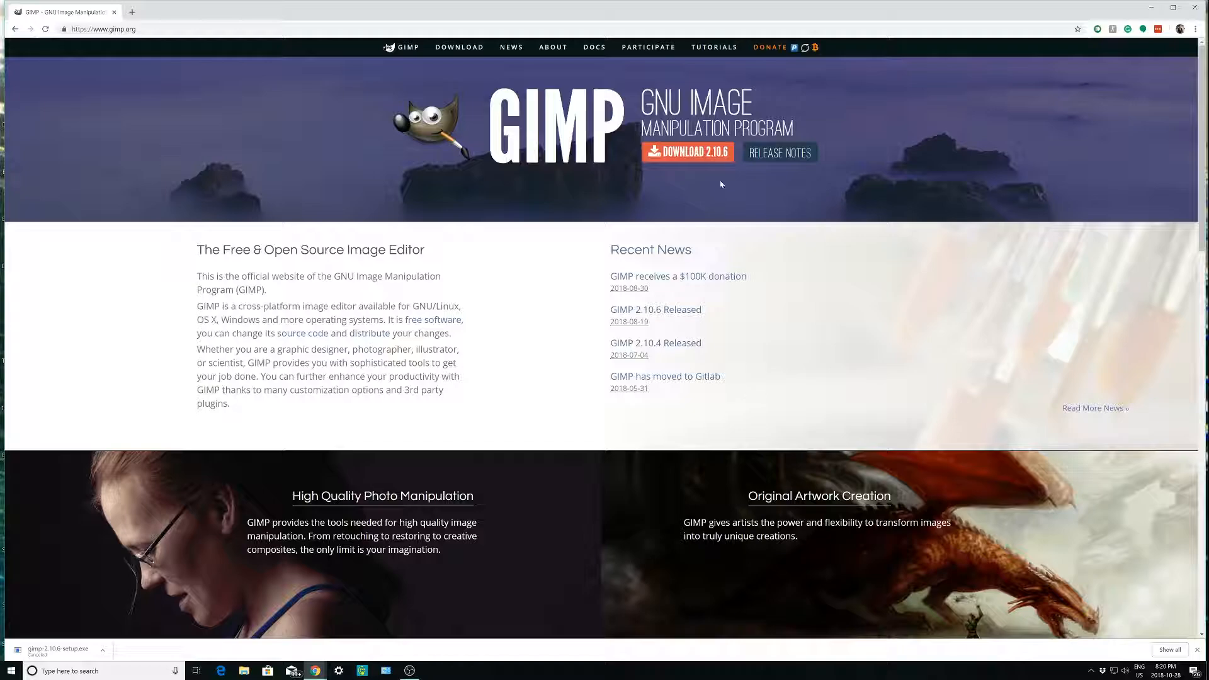
click(689, 155)
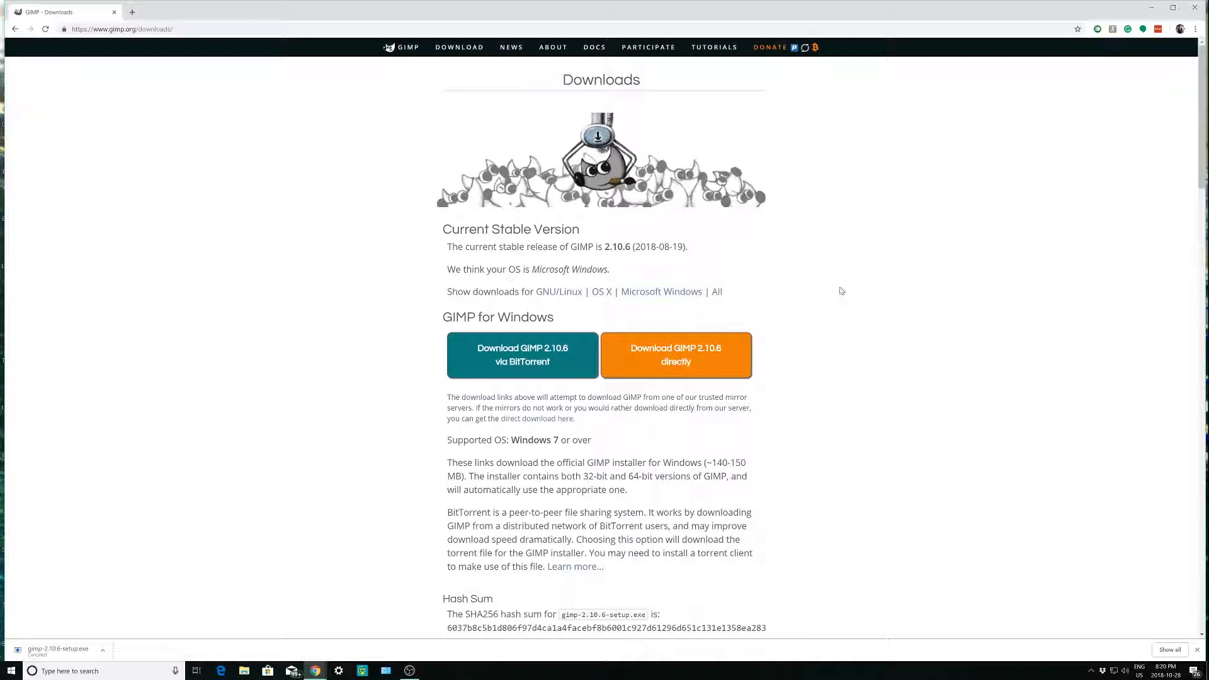
click(677, 358)
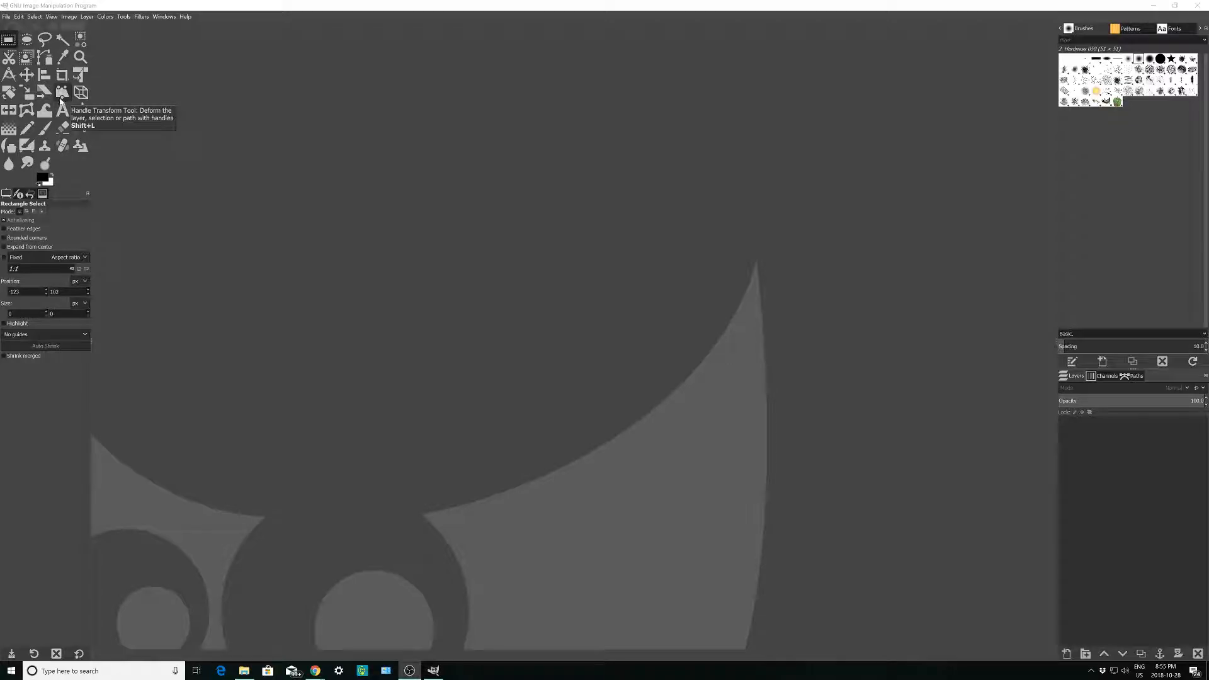
Step: Switch between the selection, Pencil and Text tools in GIMP to examine the options each one offers
click(27, 41)
click(8, 39)
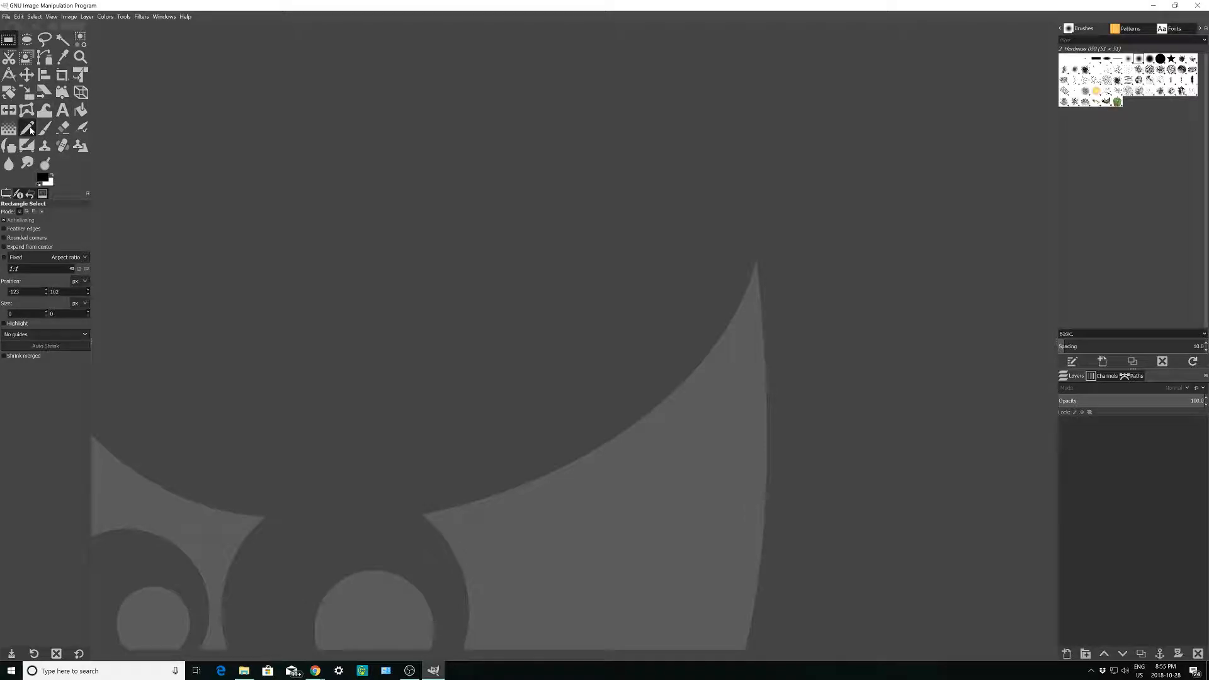
click(27, 129)
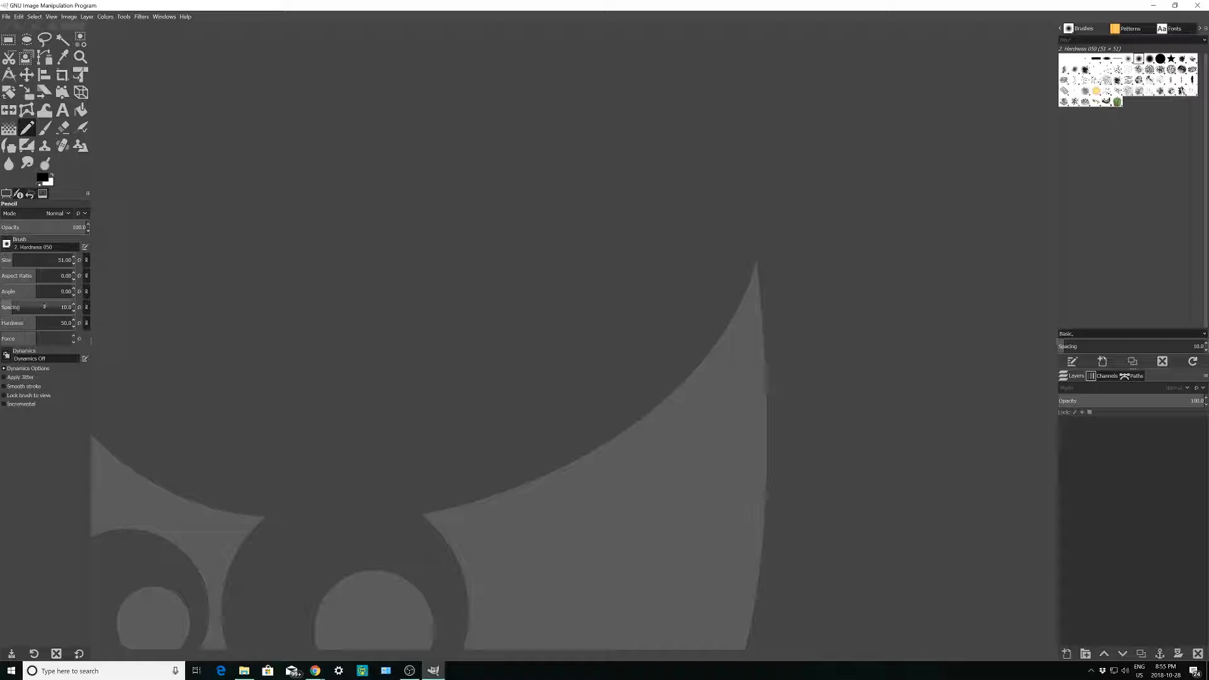
click(62, 110)
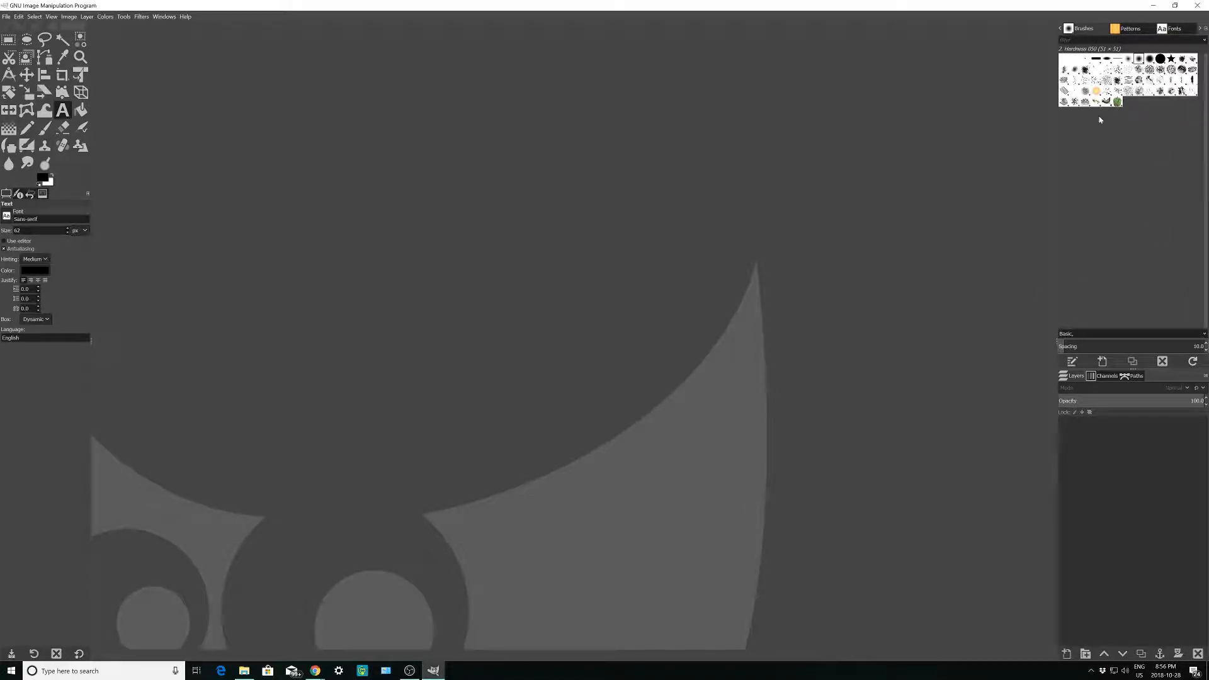
Step: Look through the available patterns and fonts, and return to the brush collection
click(1121, 31)
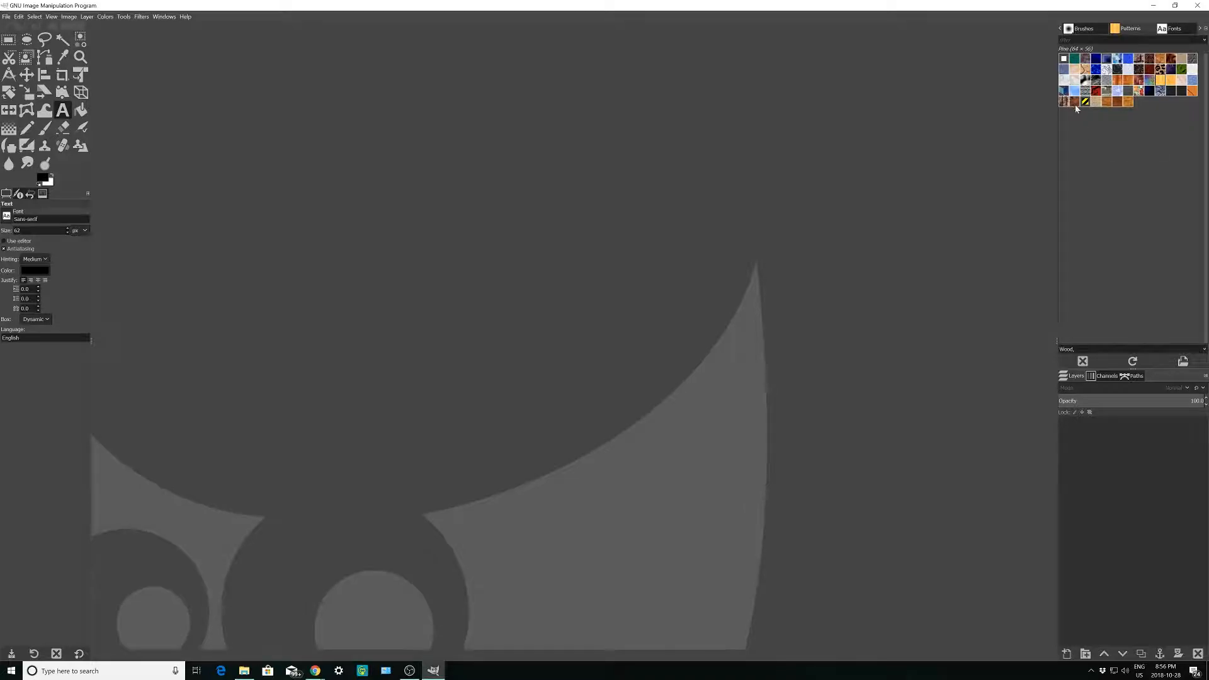
click(1173, 29)
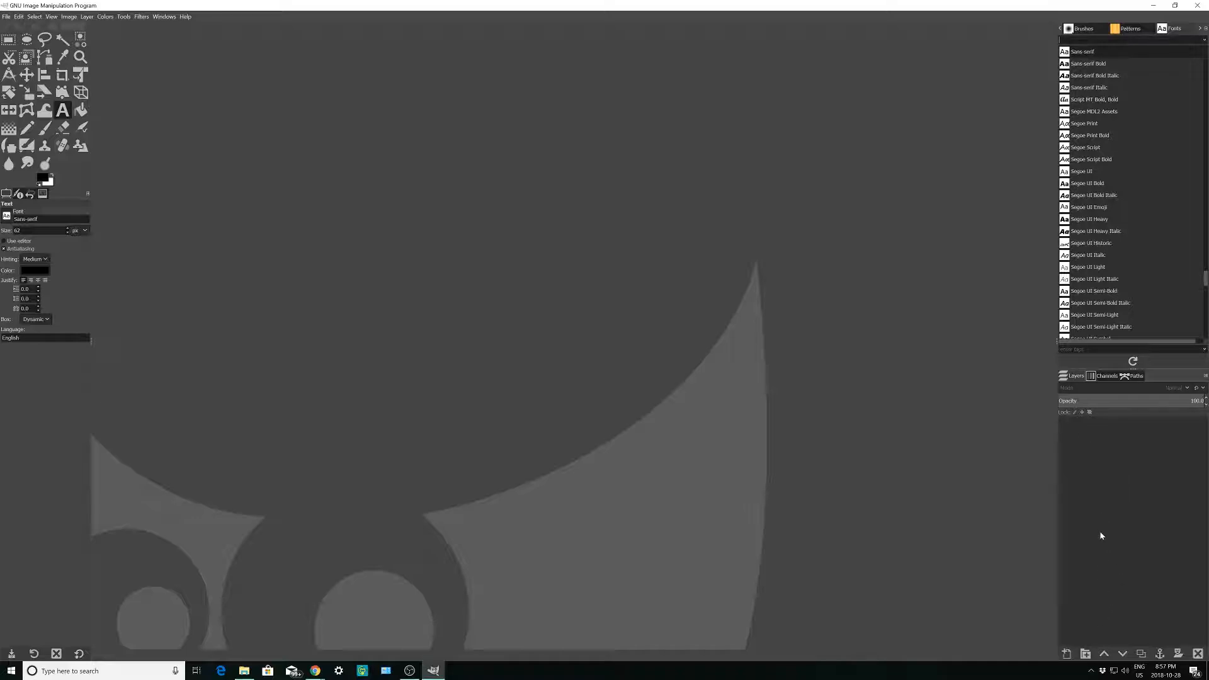
click(1089, 31)
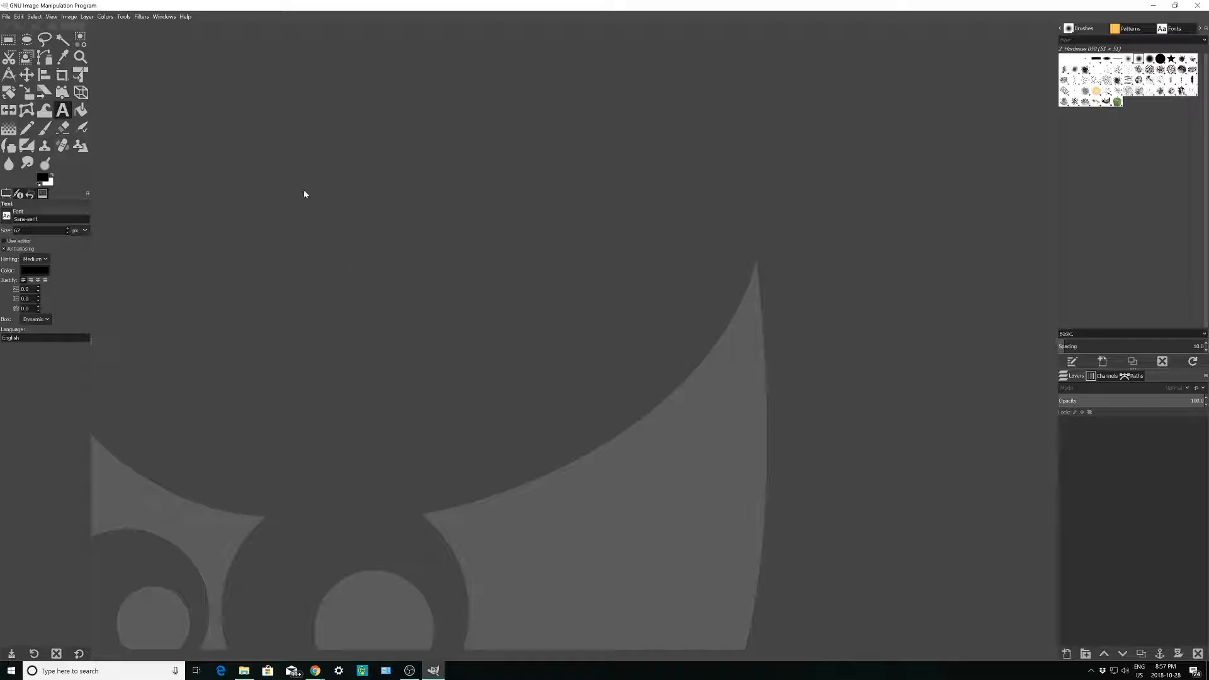
click(187, 18)
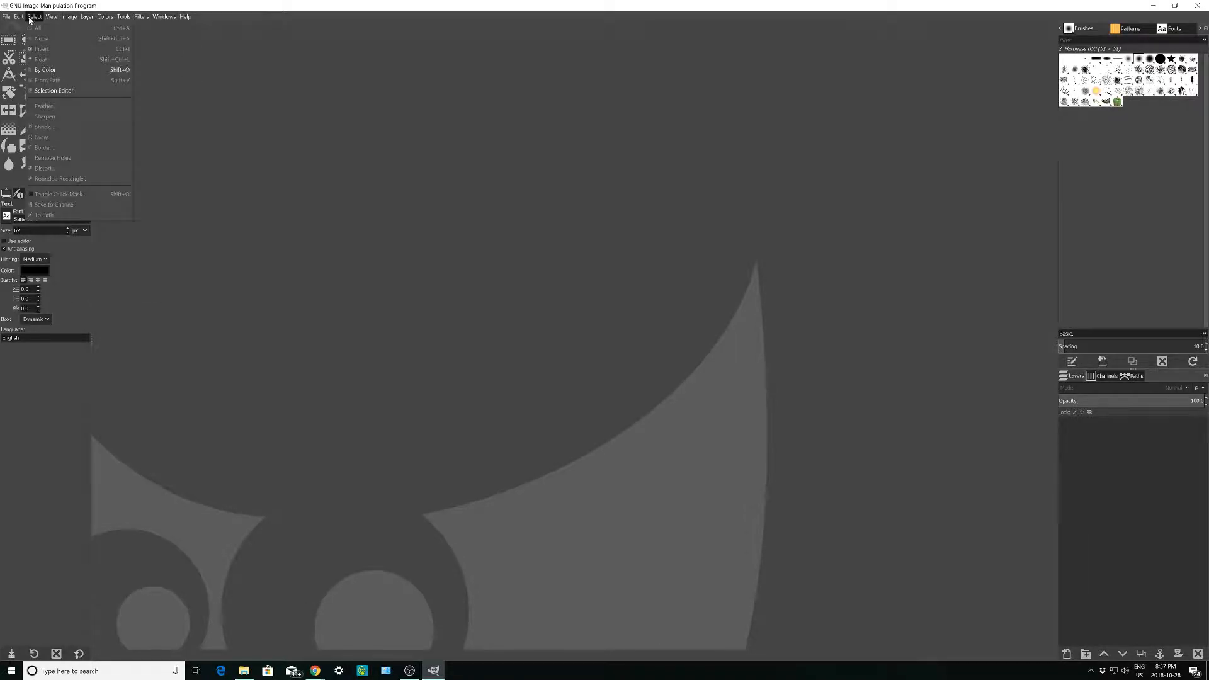
mouse_move(7, 17)
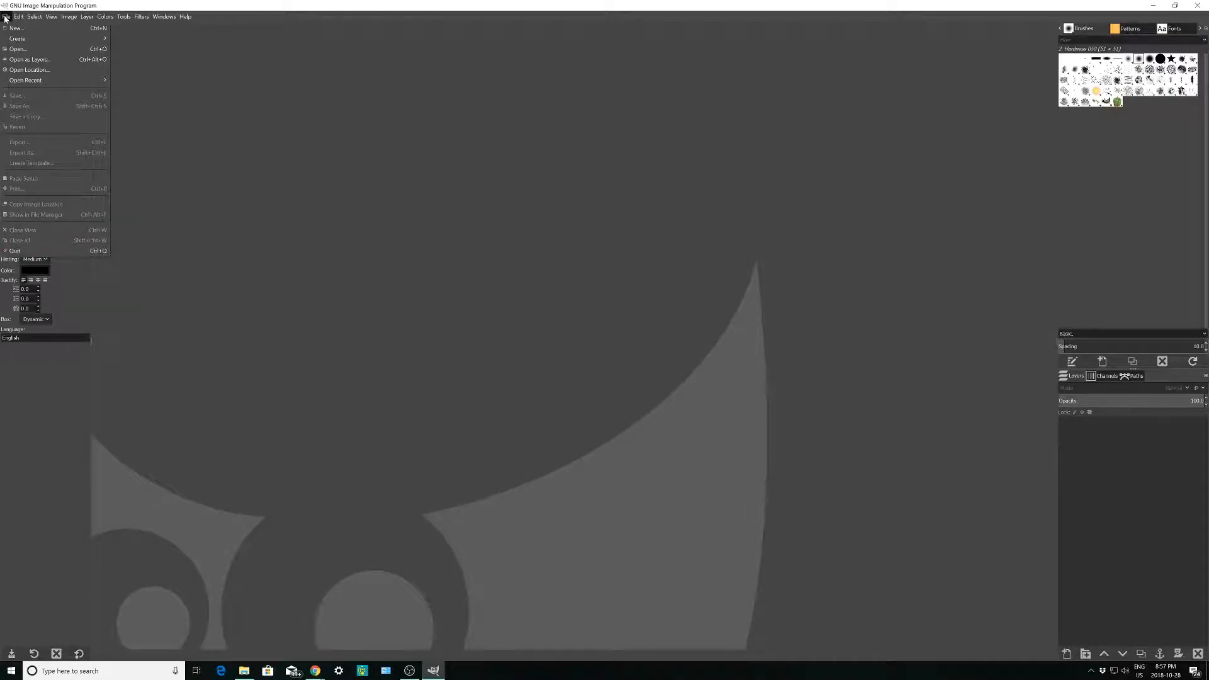
click(6, 18)
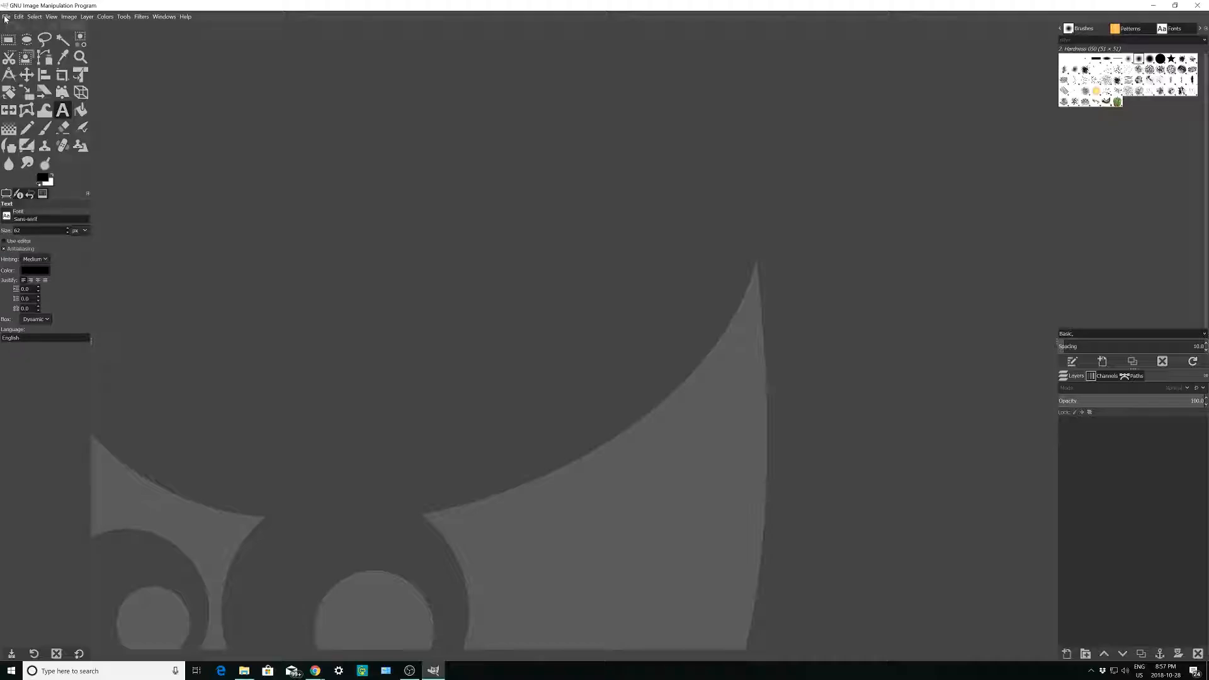
click(7, 18)
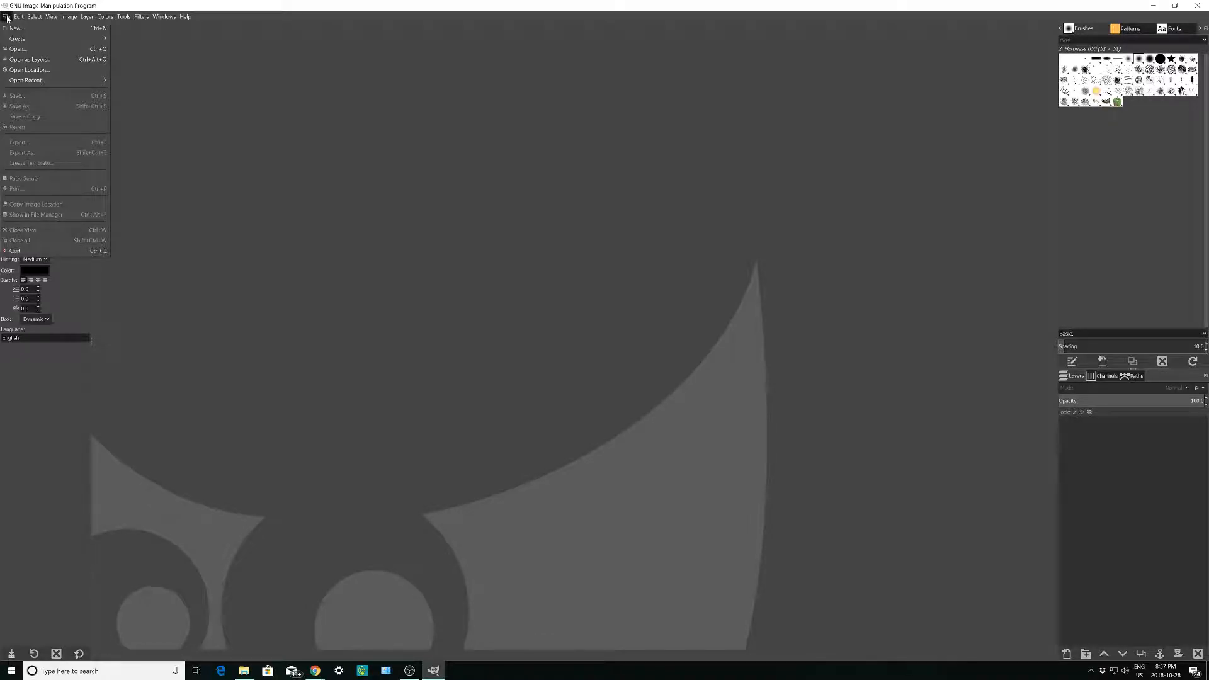
click(7, 18)
Step: Start a new image and apply the A0 (300 ppi) template to it
click(6, 17)
click(18, 29)
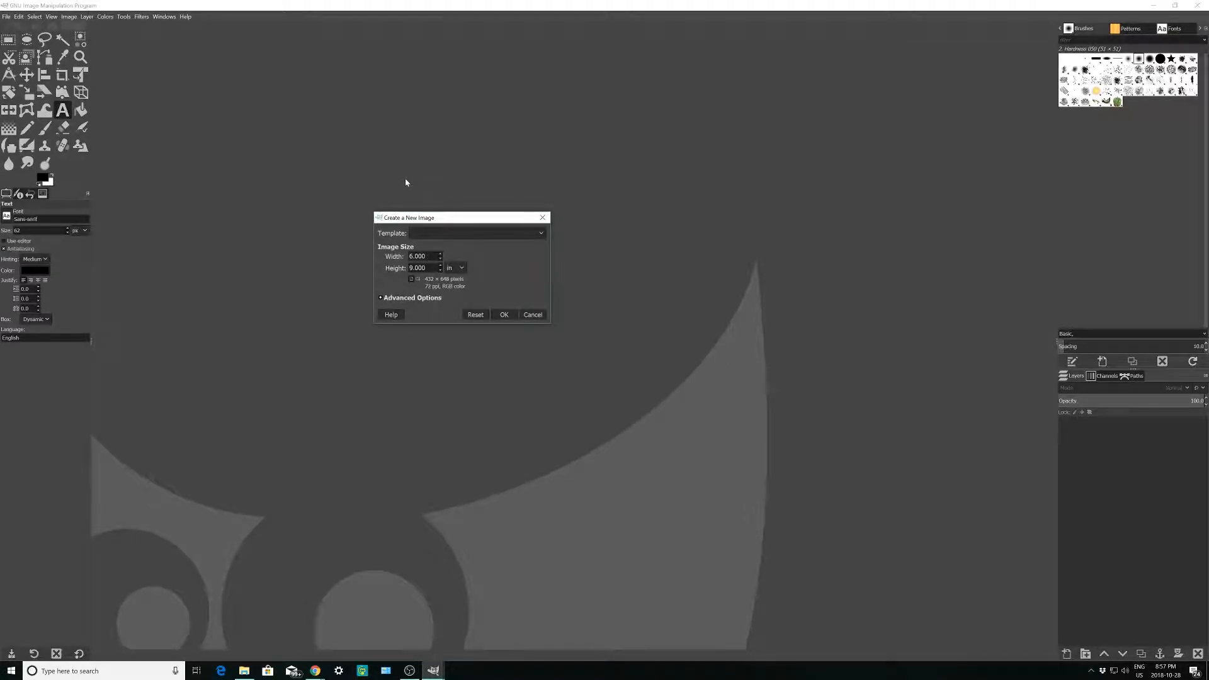
click(458, 268)
click(462, 256)
click(439, 234)
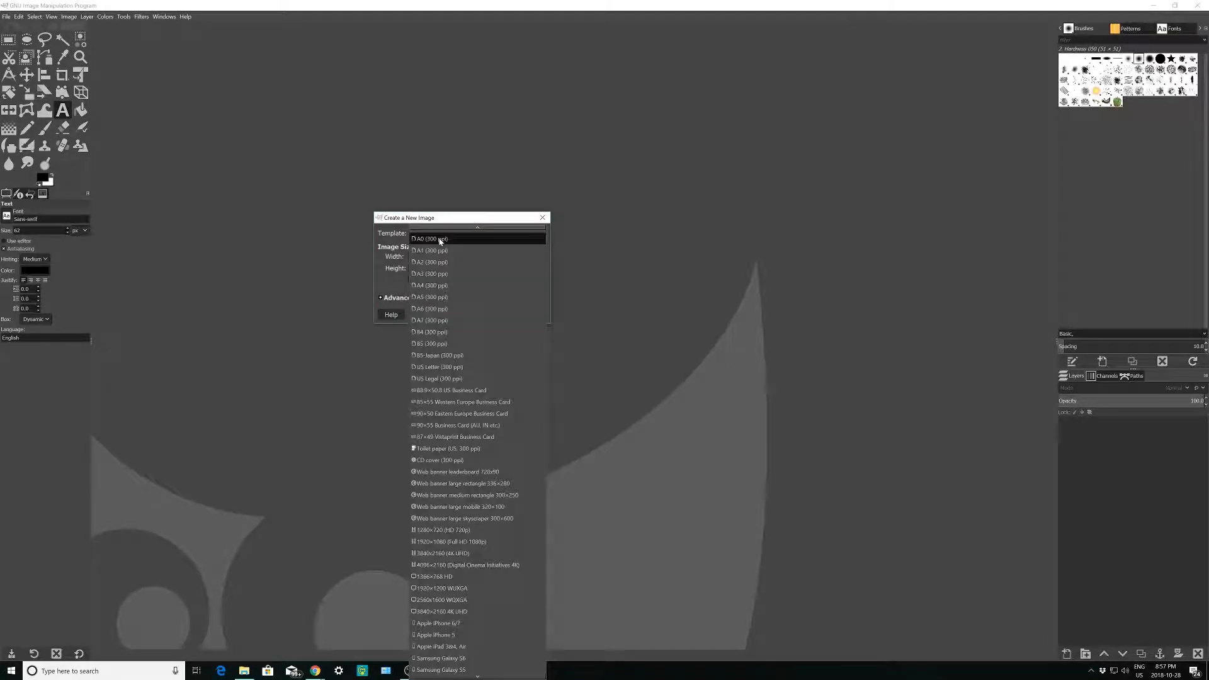
click(442, 238)
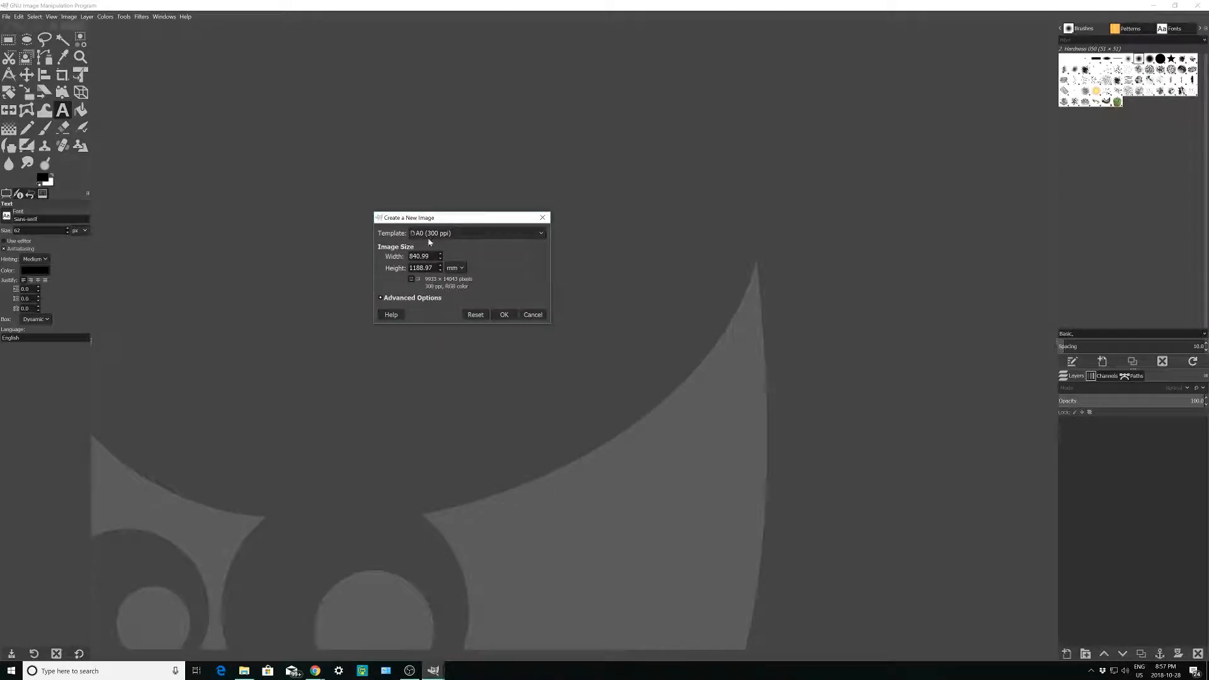
Step: Change the new image's template to 1920×1080 (Full HD 1080p)
click(431, 236)
click(428, 237)
click(456, 234)
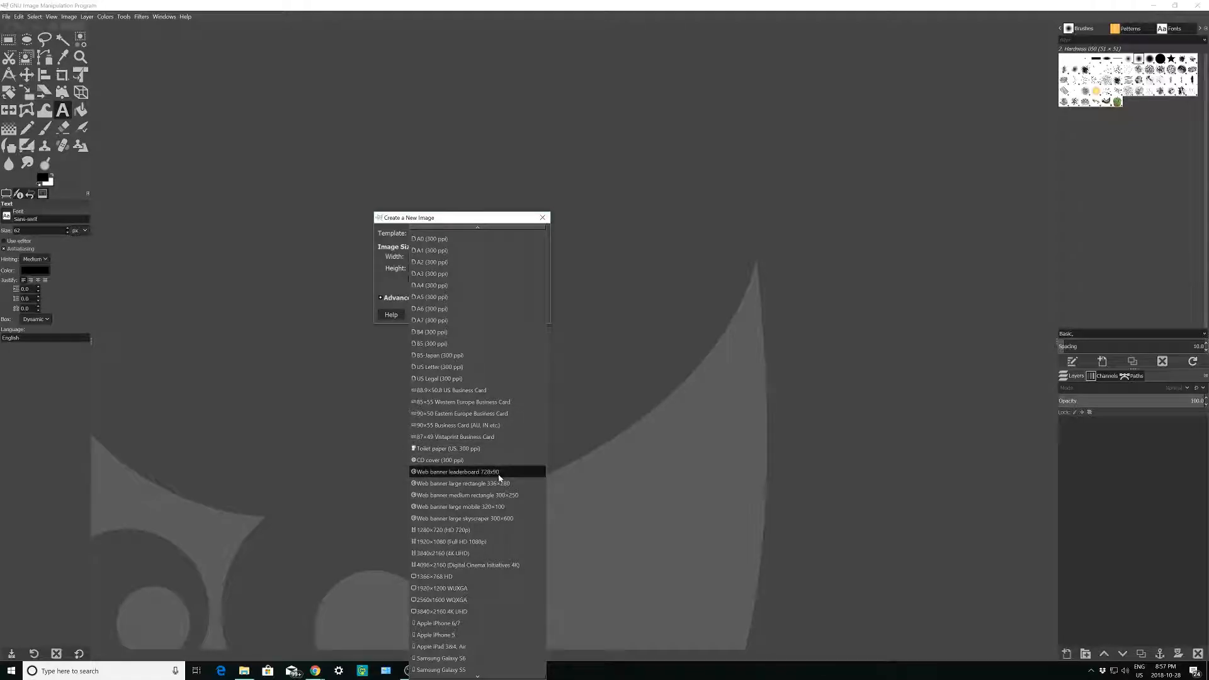
click(480, 543)
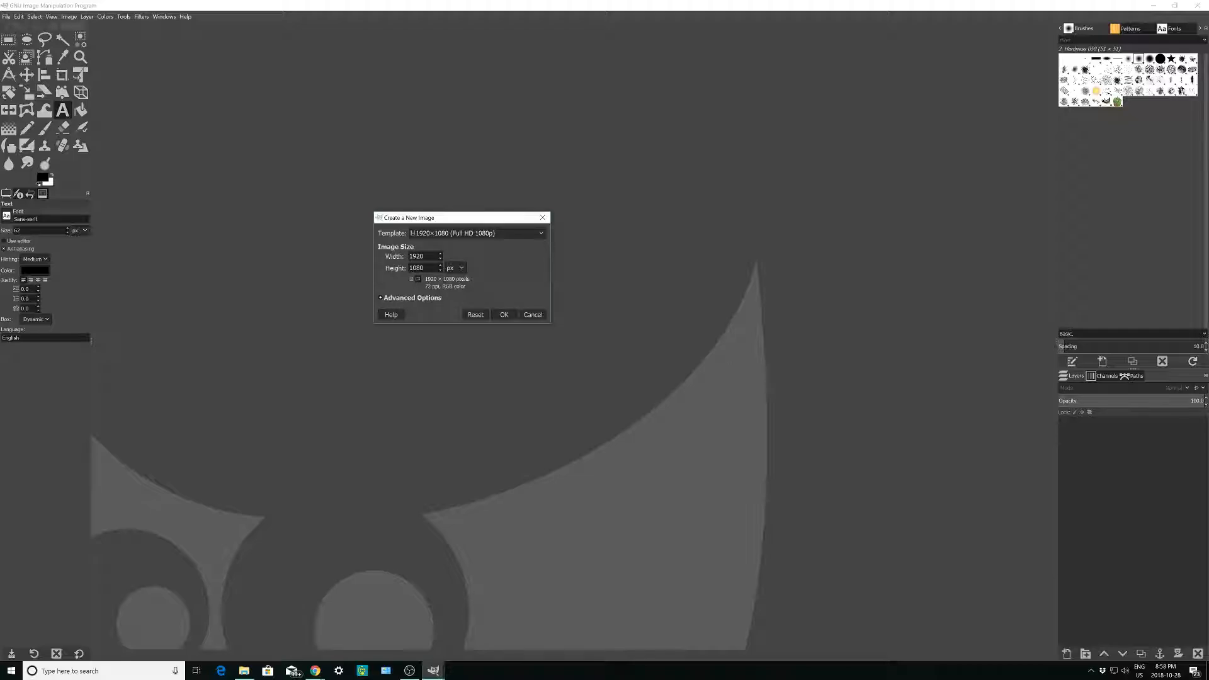
Step: Set the new image's size unit to inches, with a width of 8.5 and a height of 11
click(458, 269)
click(458, 269)
click(459, 269)
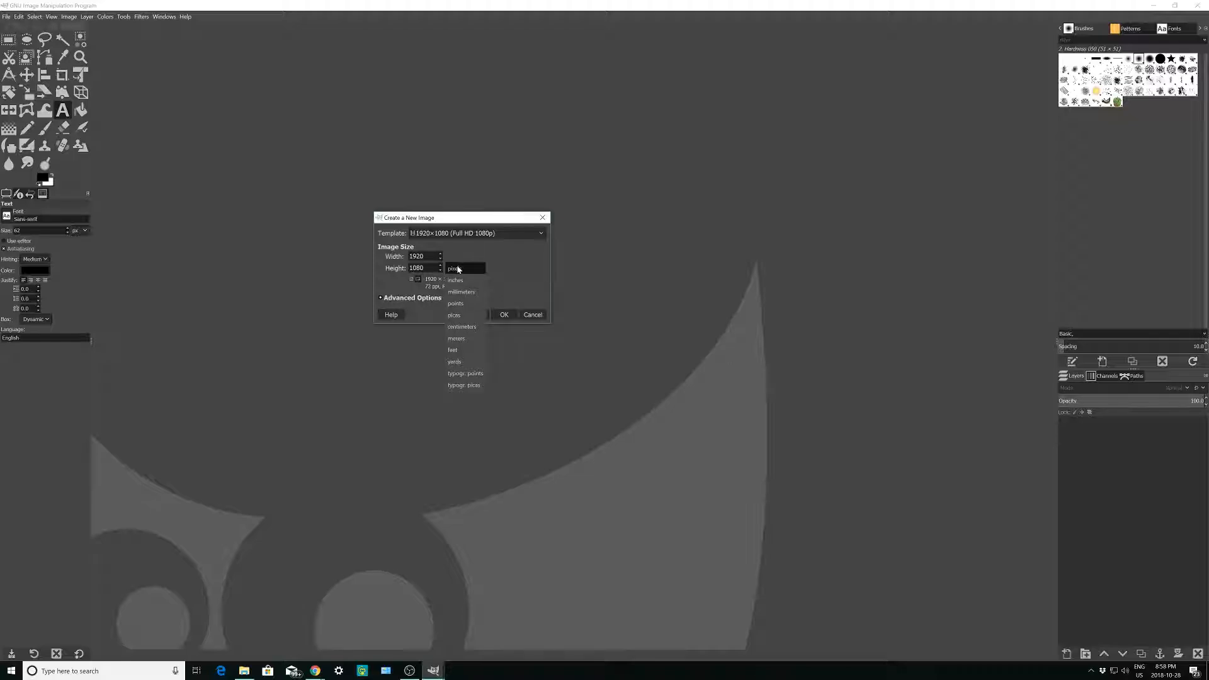
click(467, 280)
drag(429, 256, 409, 257)
text(8.5)
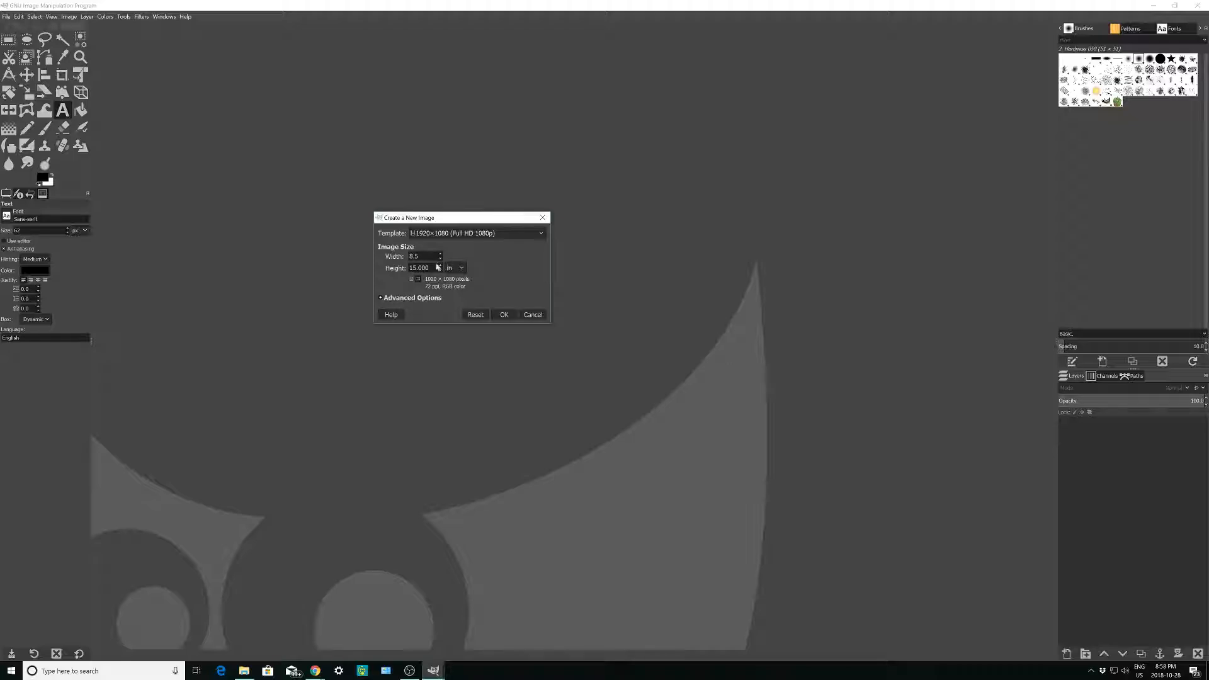
key(Tab)
text(11)
Step: Apply the US Letter (300 ppi) template and review the advanced options, keeping the resolution in pixels per inch
click(445, 234)
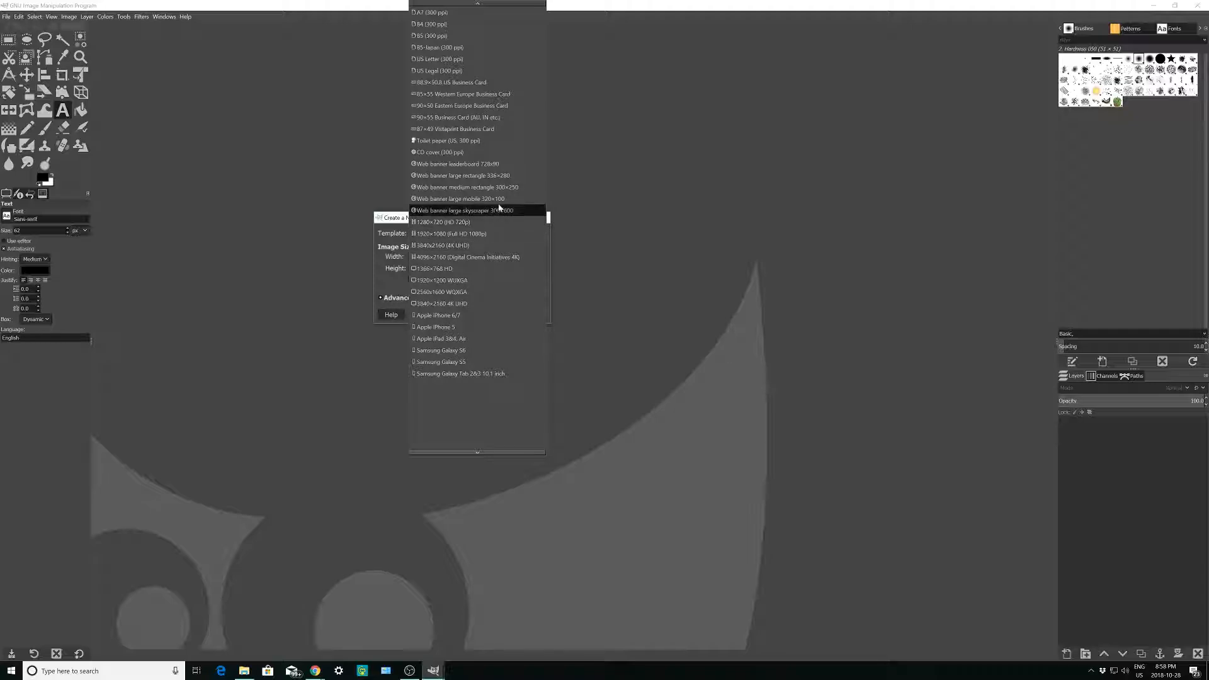
click(463, 61)
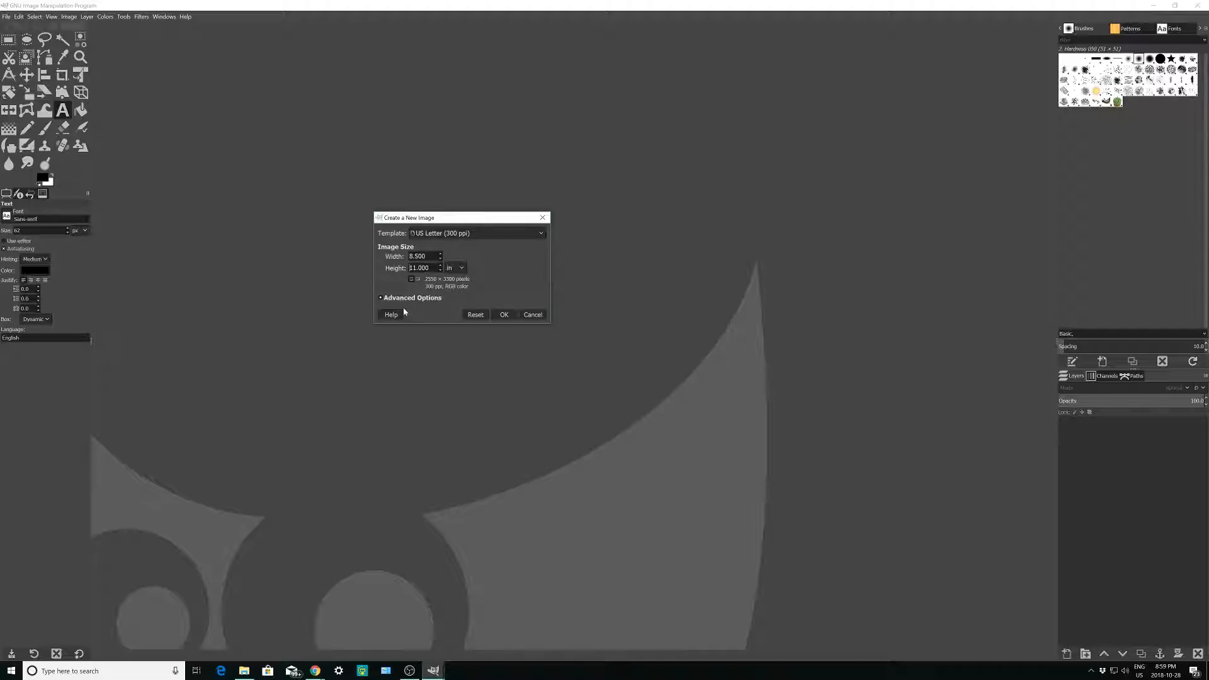
click(385, 298)
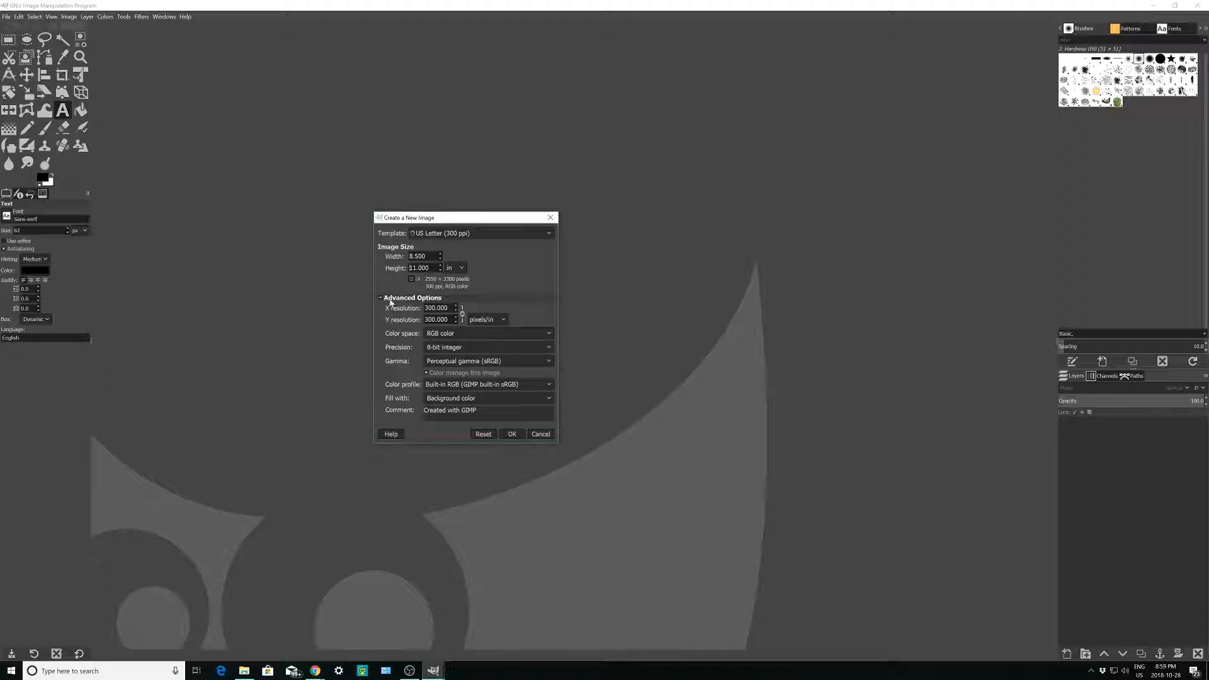
click(484, 320)
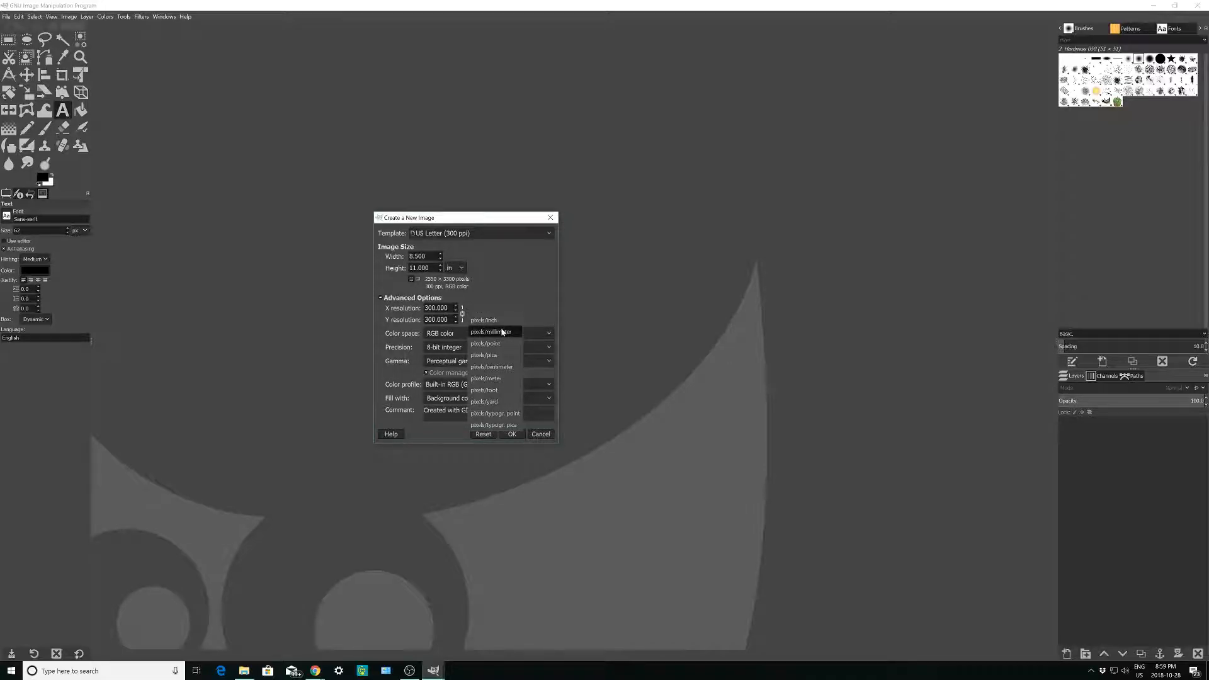
click(497, 315)
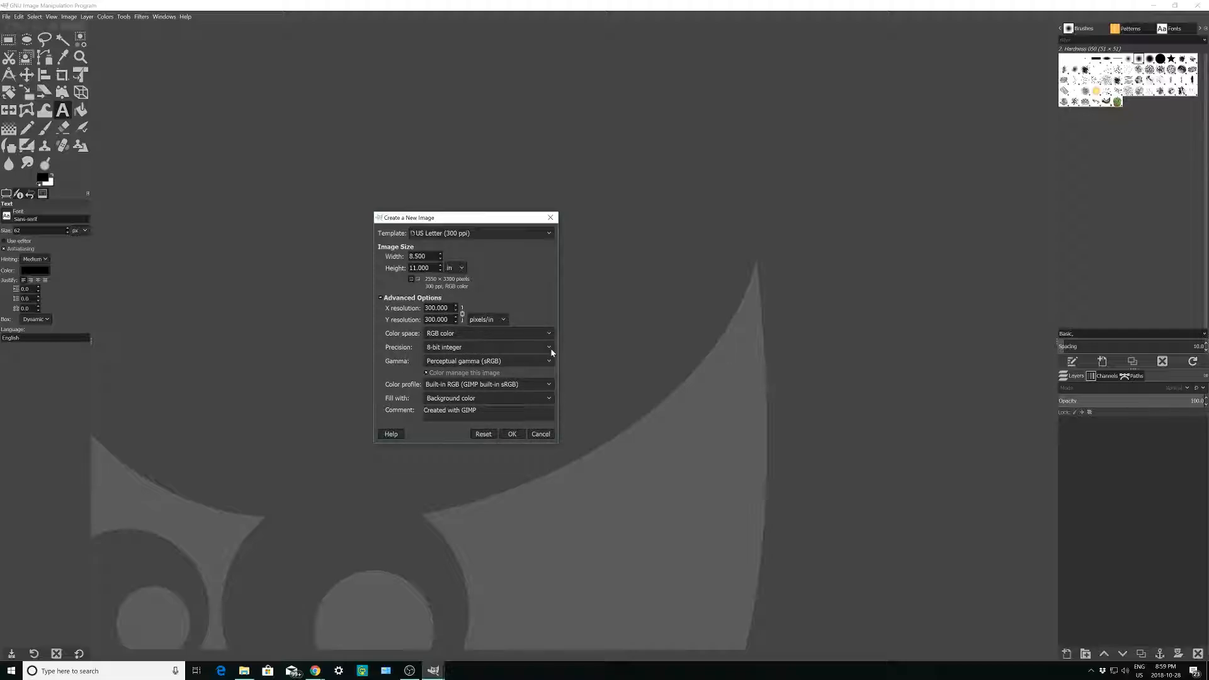
click(434, 303)
click(385, 299)
click(381, 299)
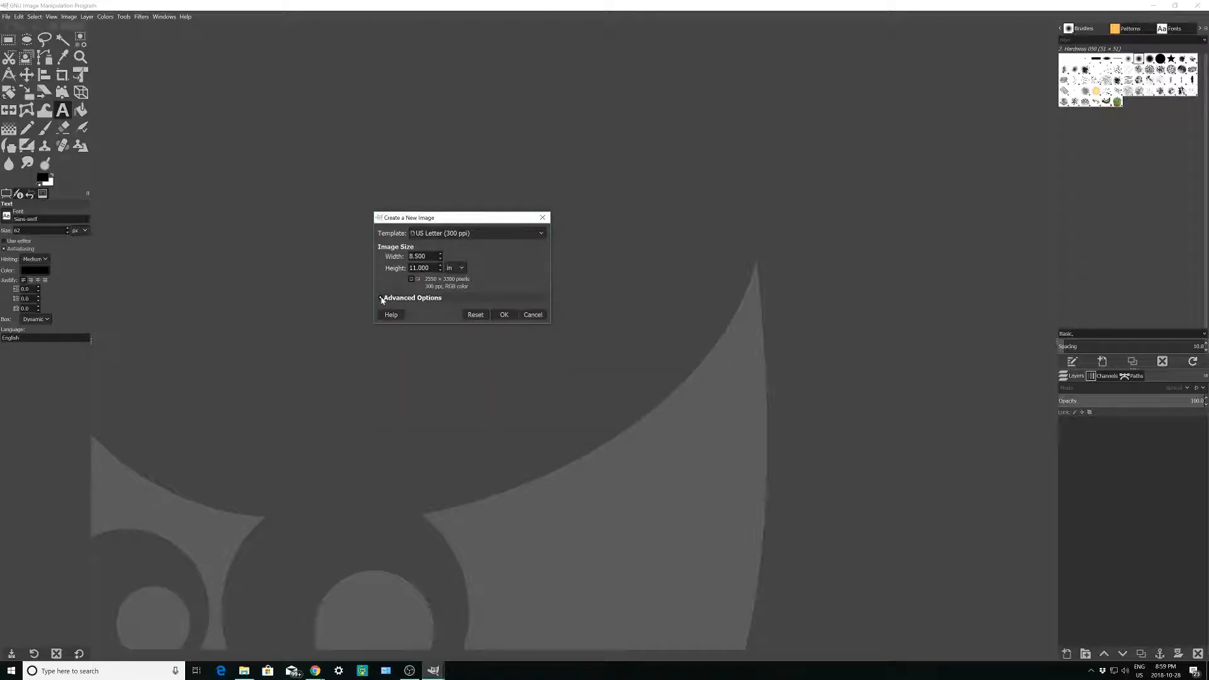
Step: Try the landscape orientation, return to portrait and create the image
click(419, 280)
click(419, 279)
click(411, 279)
click(505, 315)
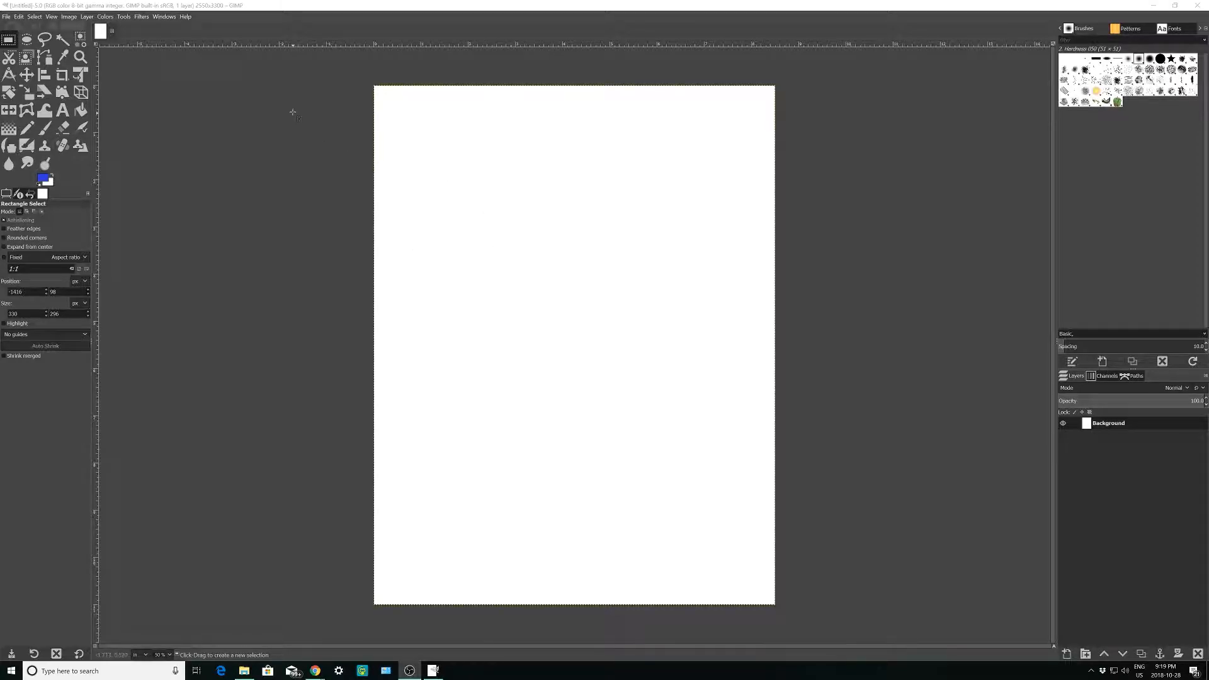
Step: Fit the whole image in the window and zoom back out to 50%
click(51, 16)
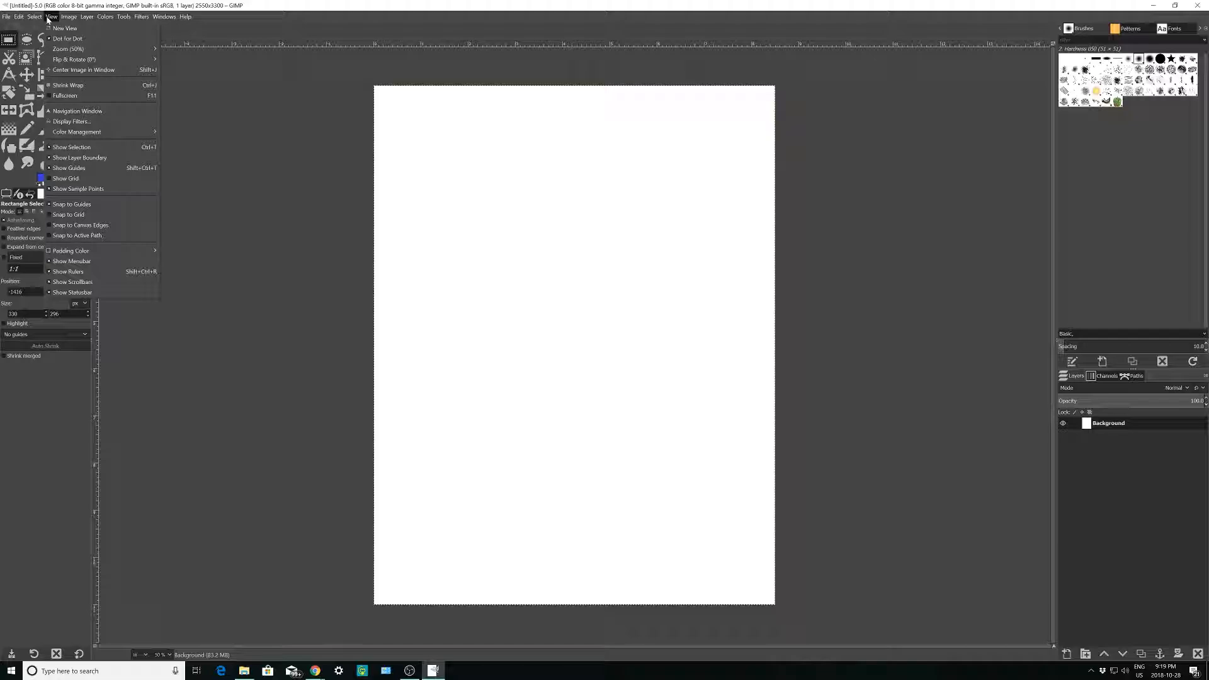
mouse_move(78, 49)
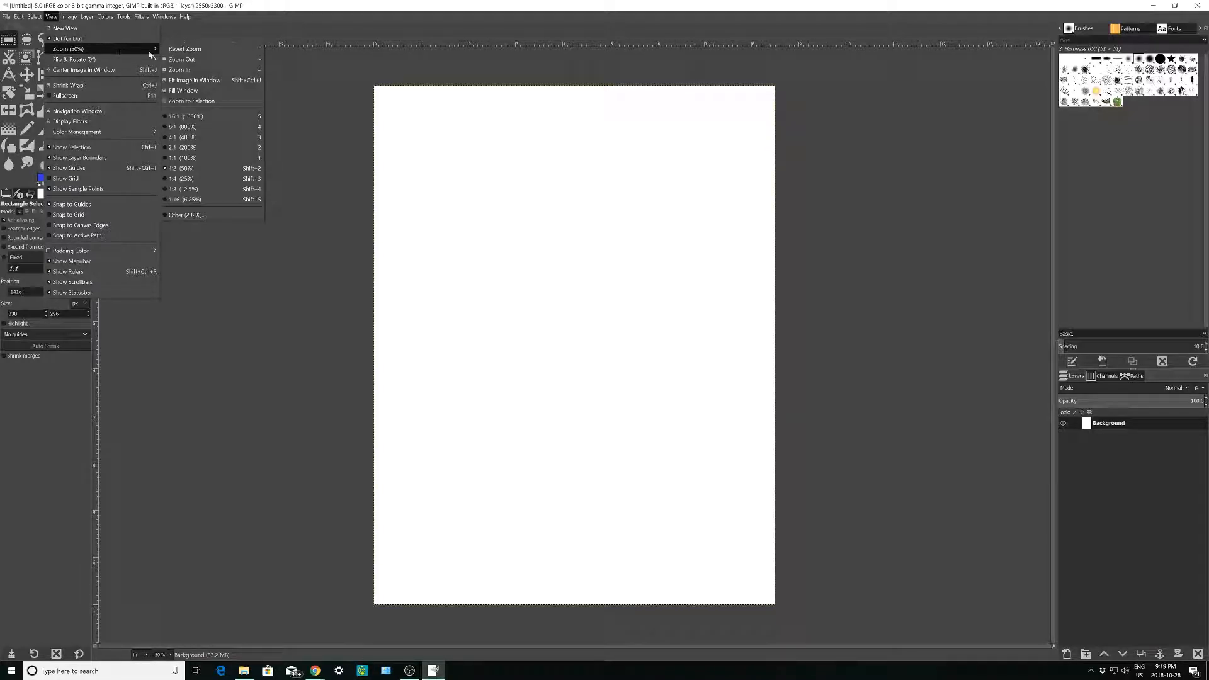
click(198, 81)
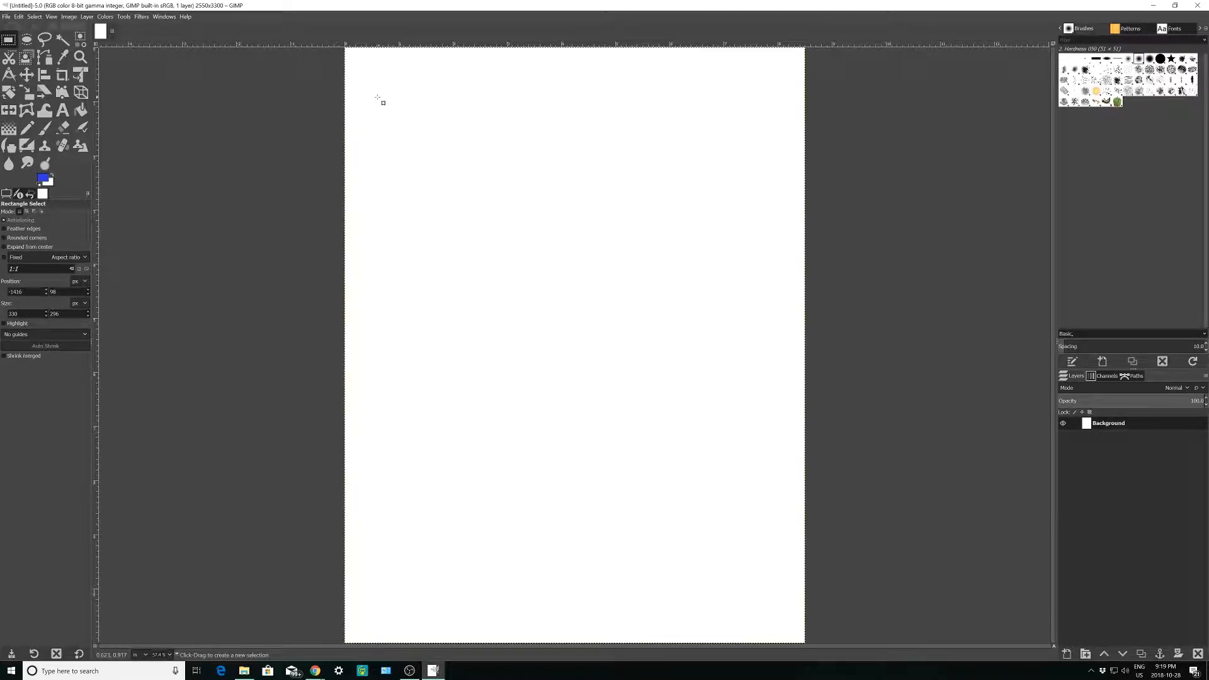
scroll(298, 121, down, 1)
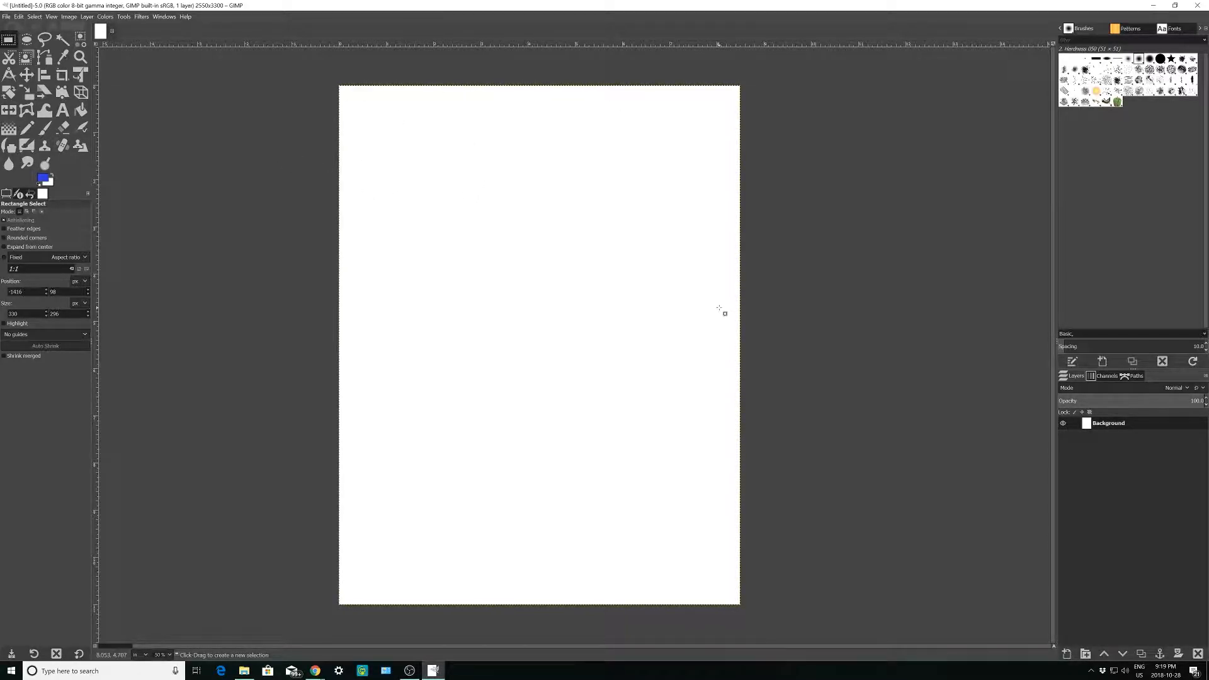
Step: Add a new transparent layer of 2550 × 3300 px above the Background layer
double_click(1110, 424)
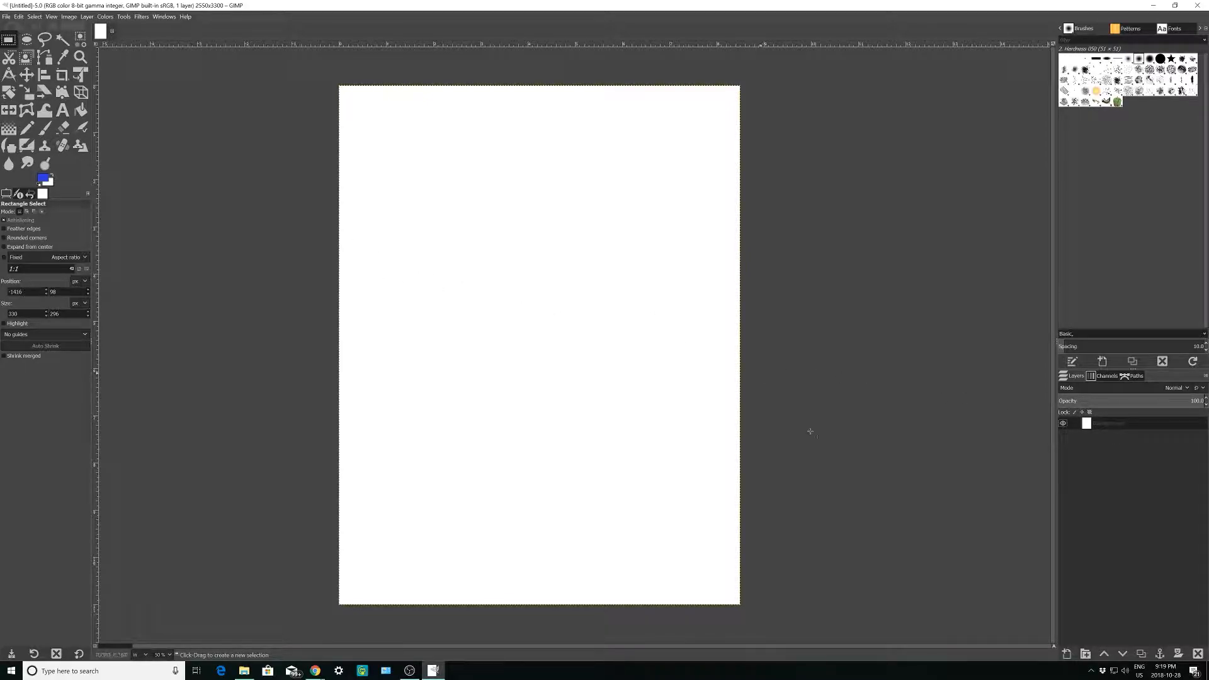
click(1067, 654)
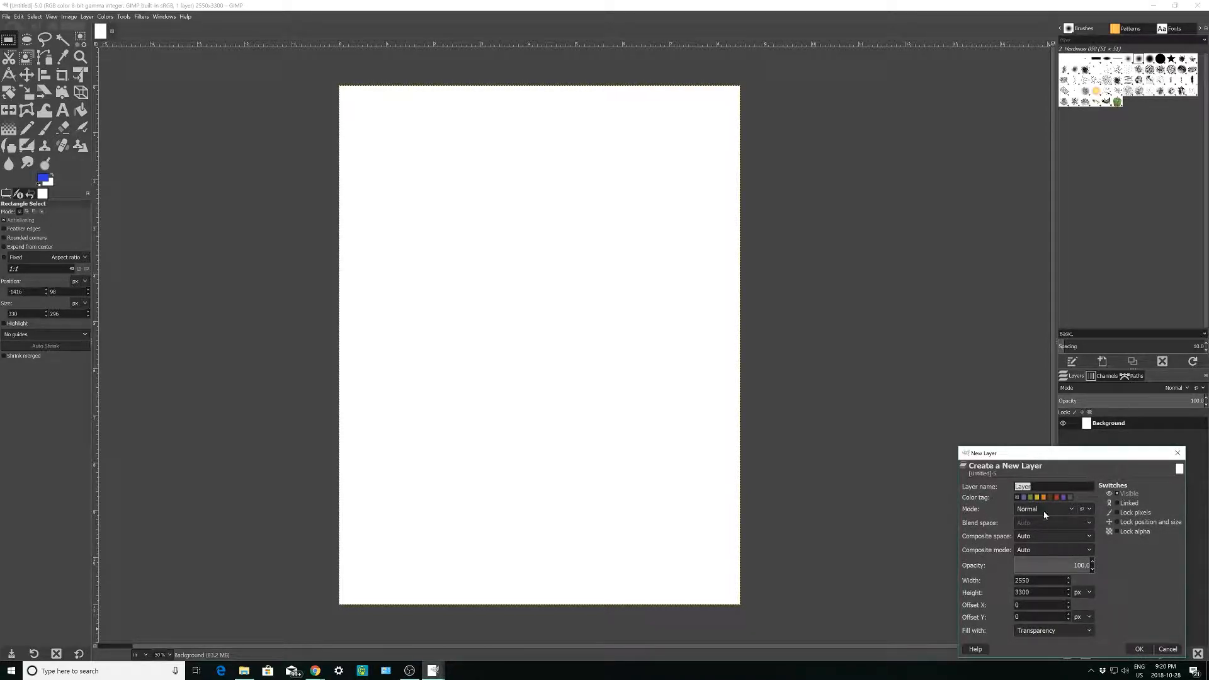
click(1140, 650)
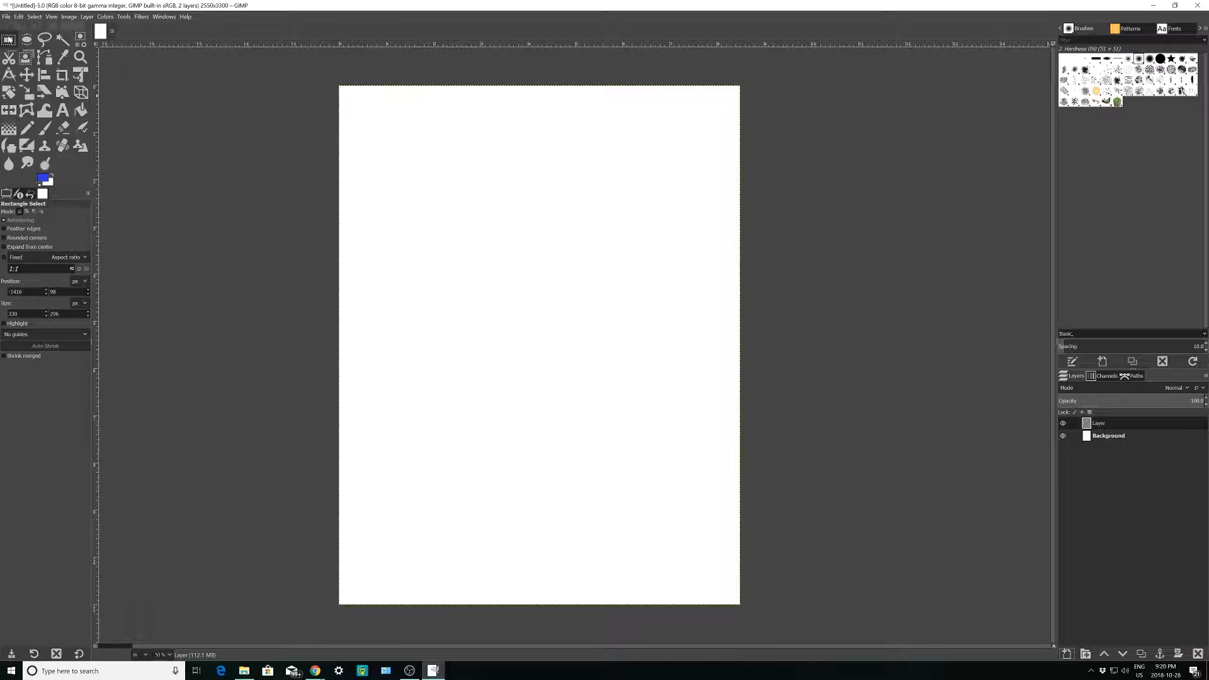
Step: Select a rectangle about 1758 × 958 px near the top of the page and fill it with the blue foreground color
click(213, 178)
drag(369, 121, 646, 273)
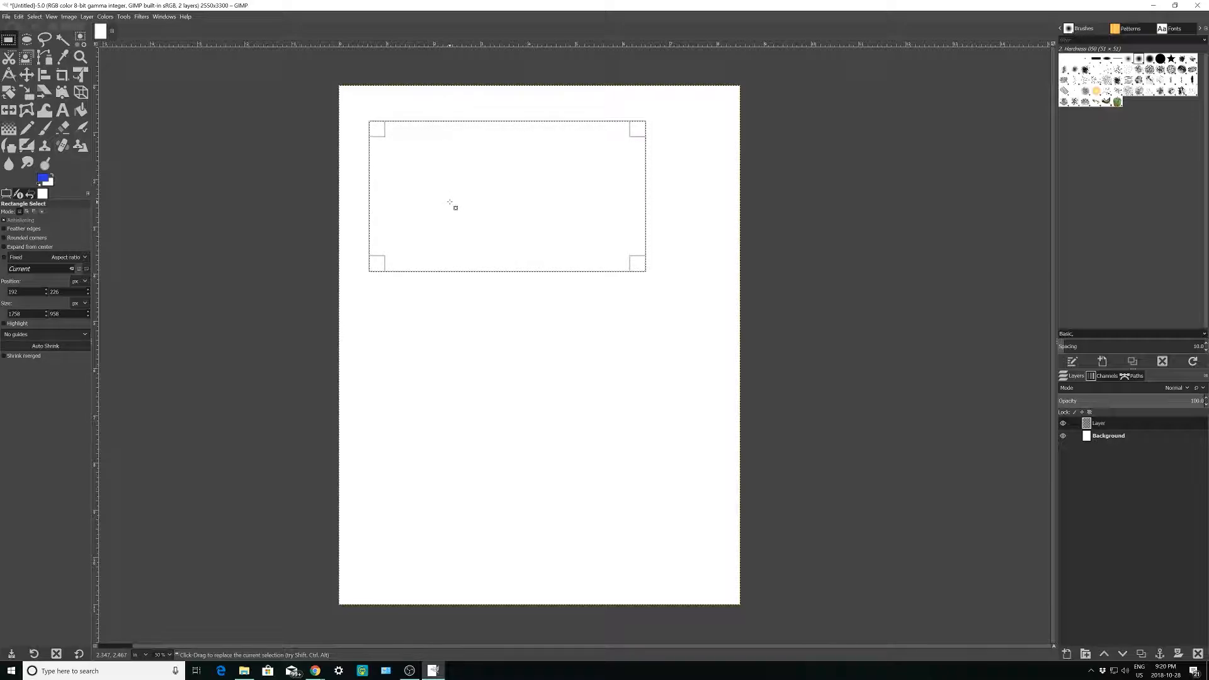
right_click(491, 191)
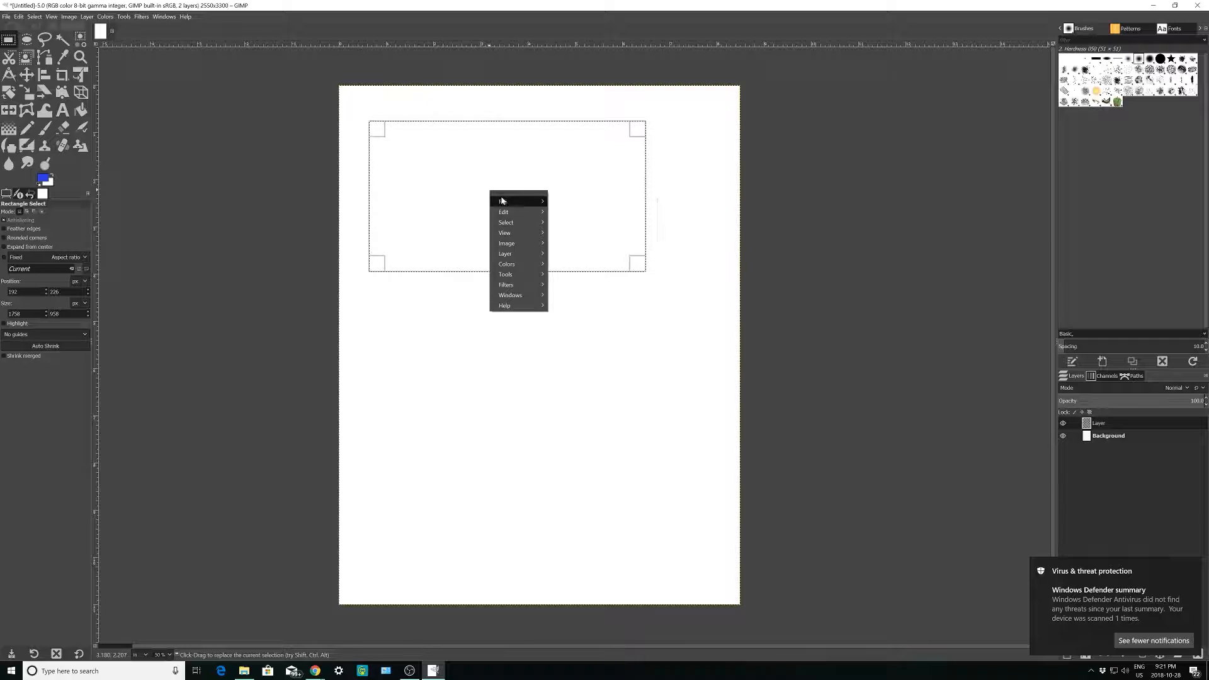
mouse_move(522, 219)
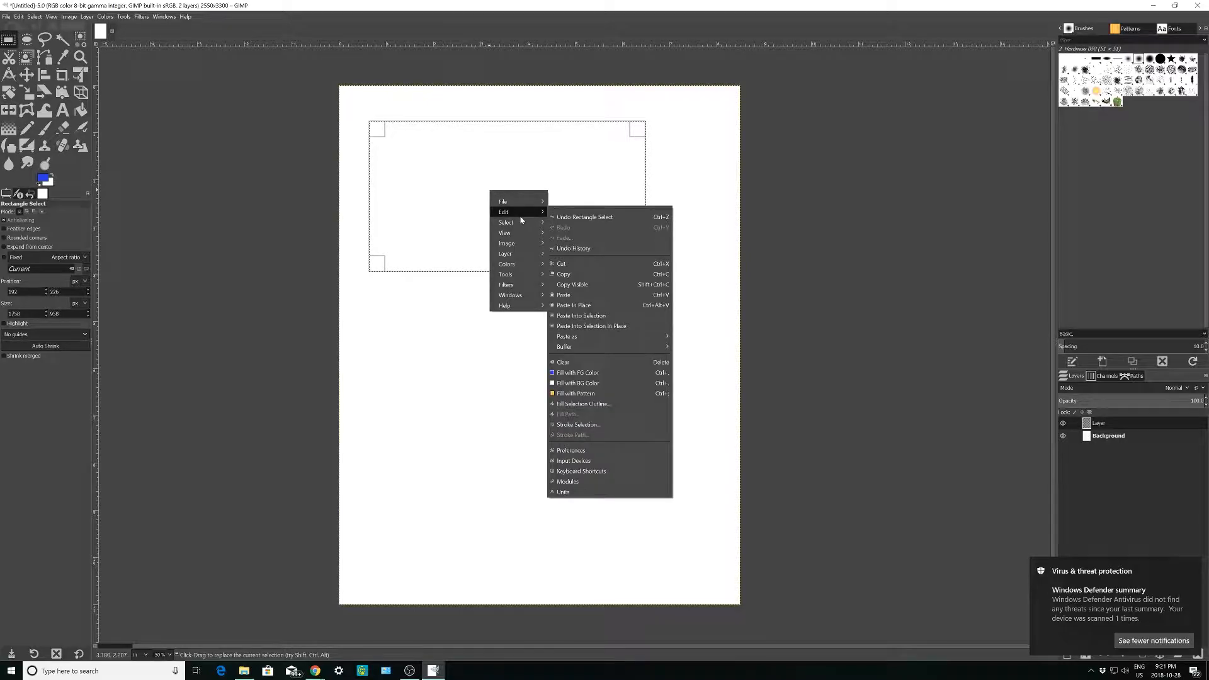
click(584, 376)
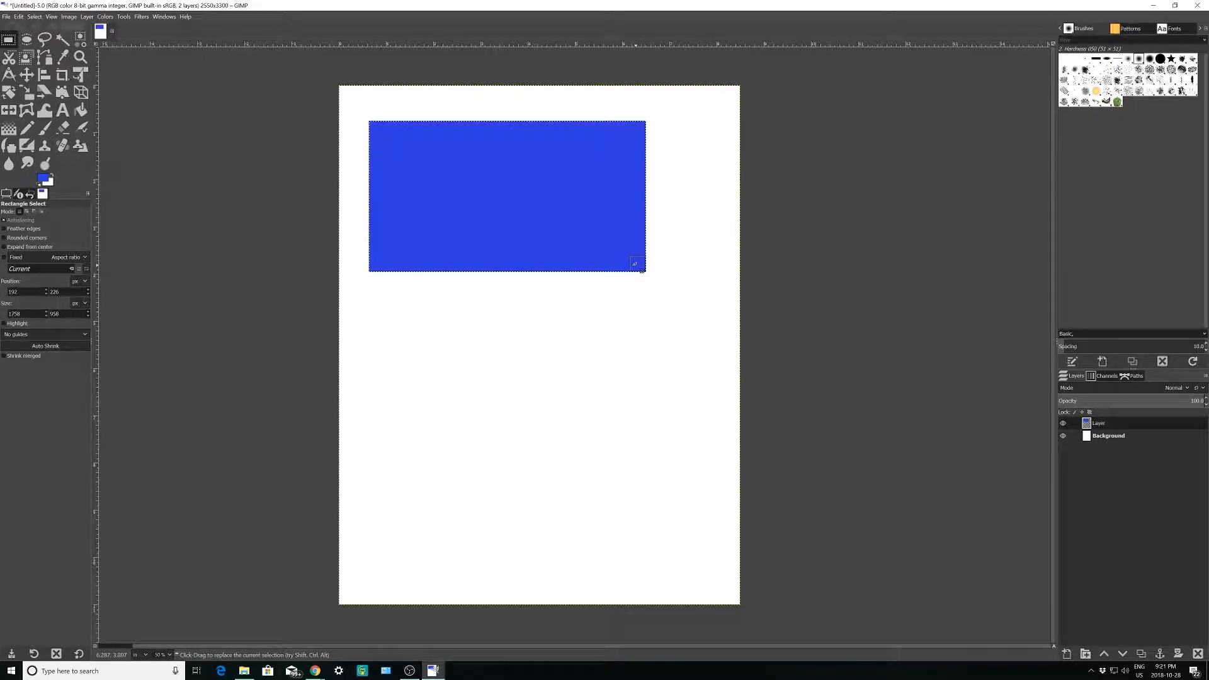
Step: Make an elliptical selection about 1002 × 996 px below the blue rectangle and set the foreground color to red (ff0000)
click(25, 40)
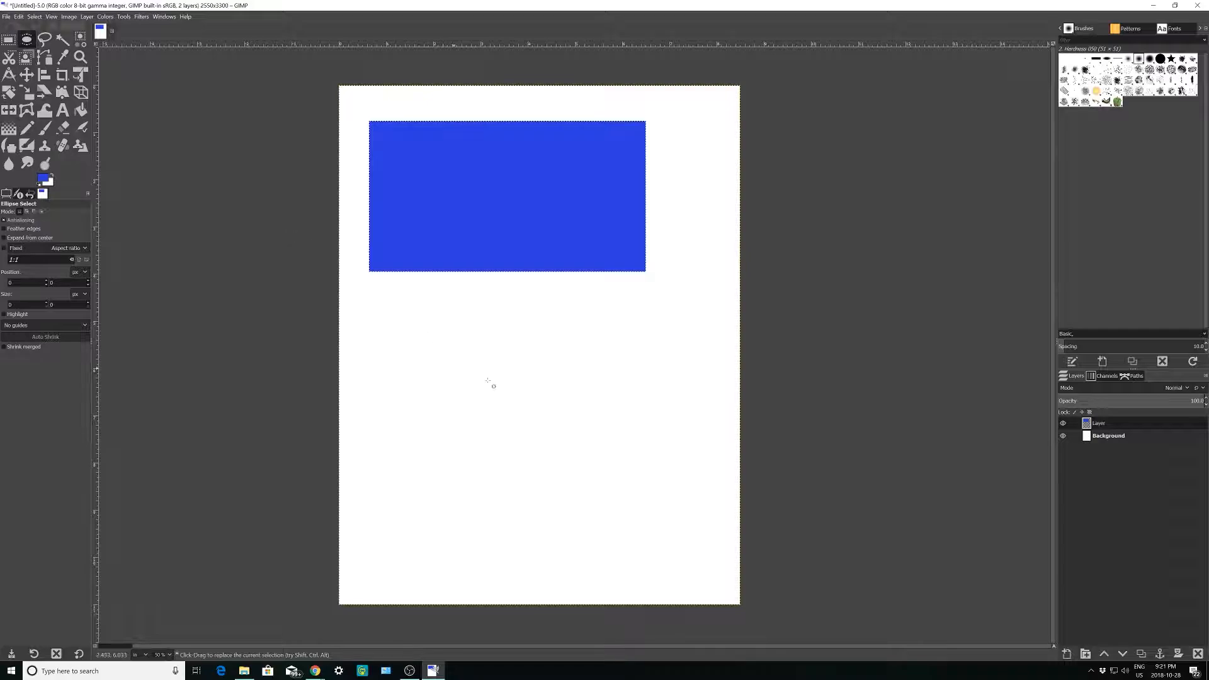
drag(450, 305, 608, 463)
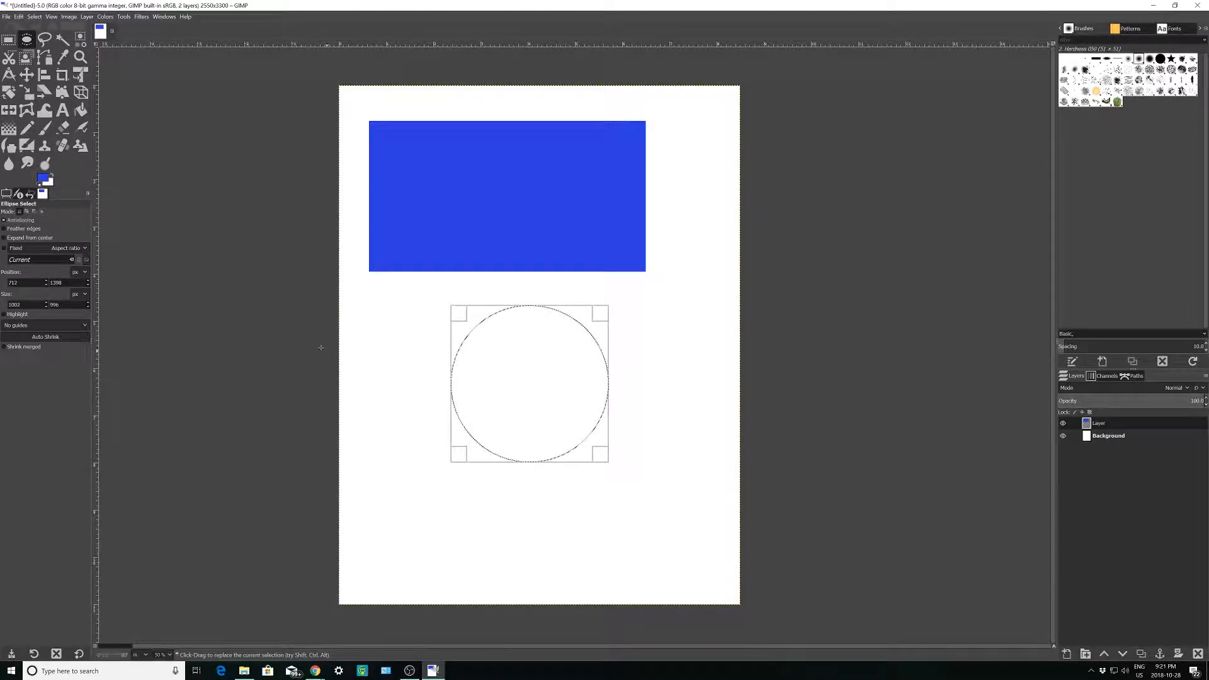
click(43, 178)
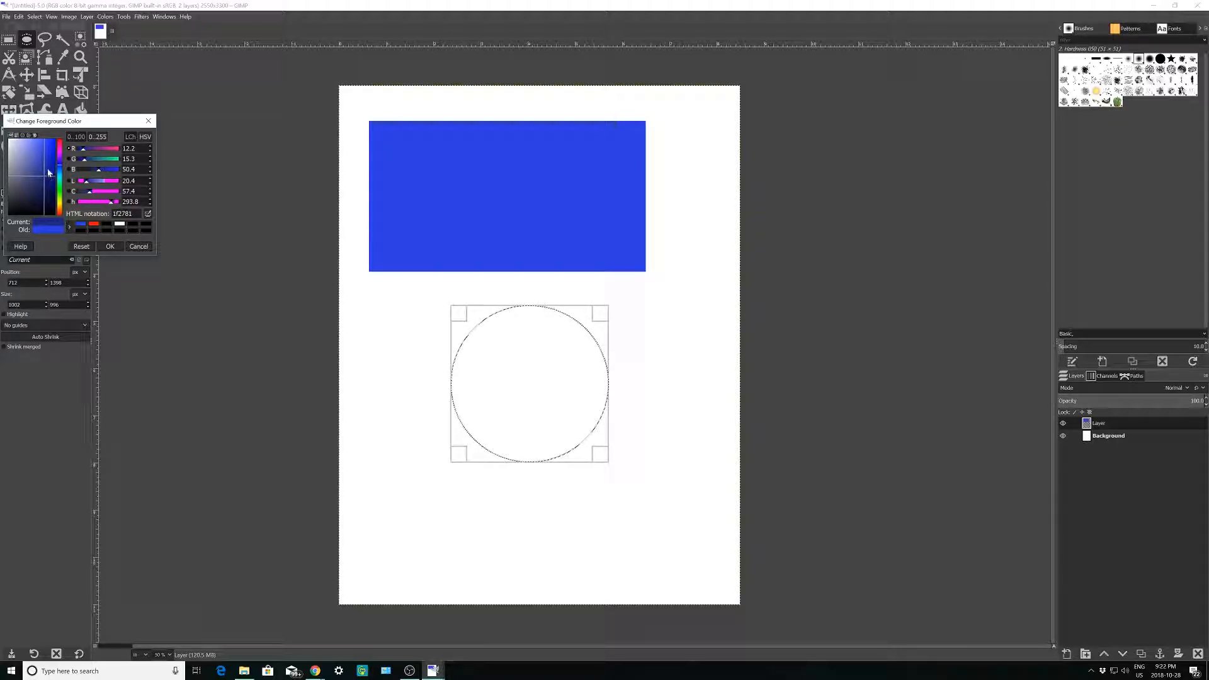
drag(61, 151, 61, 137)
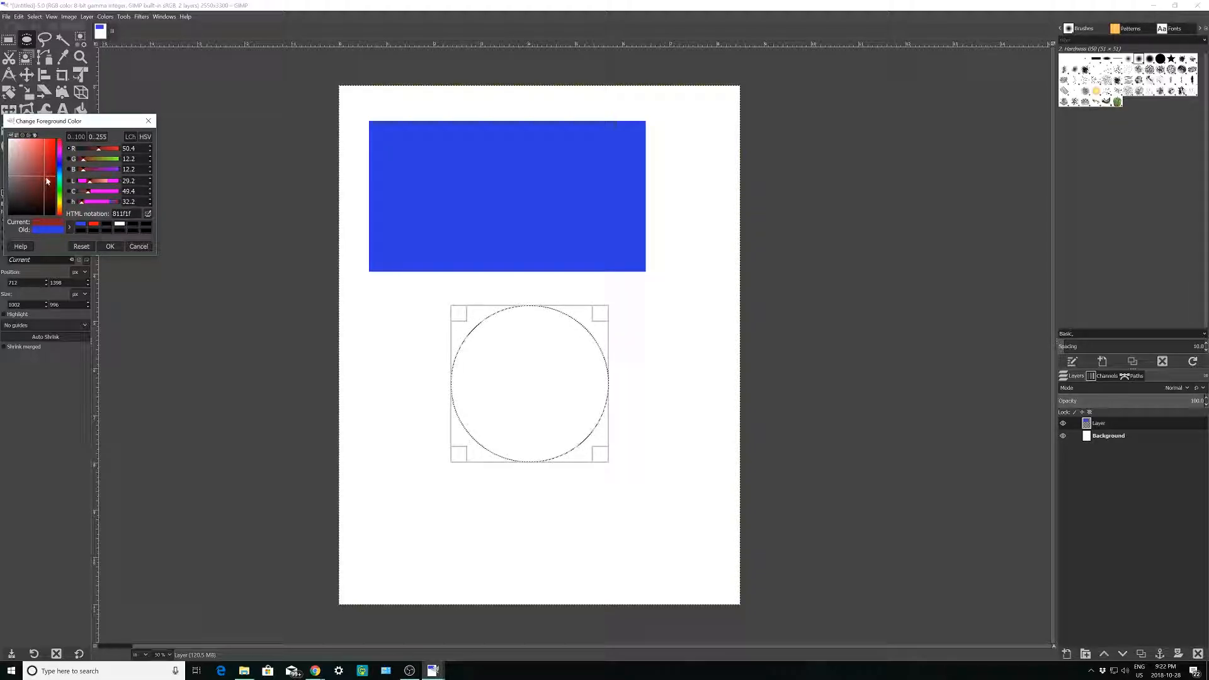
mouse_move(60, 148)
mouse_down()
mouse_move(61, 215)
mouse_move(56, 140)
mouse_up()
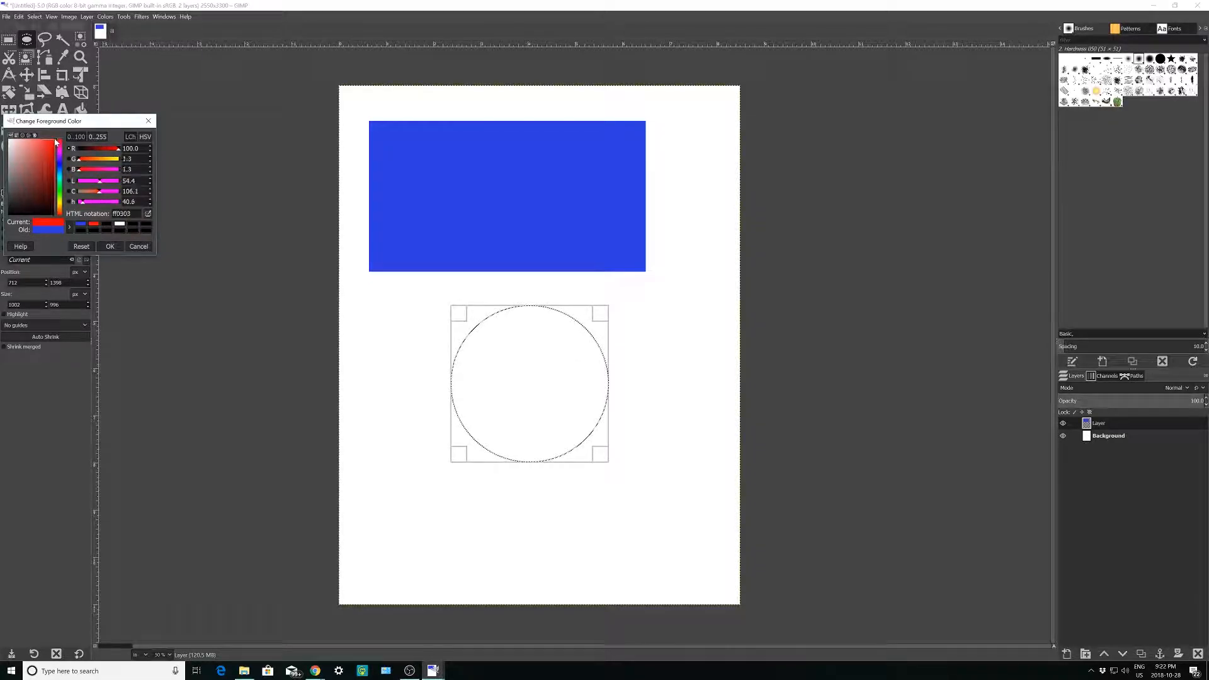
click(51, 149)
mouse_move(51, 149)
mouse_down()
mouse_move(20, 150)
mouse_move(27, 161)
mouse_move(67, 144)
mouse_up()
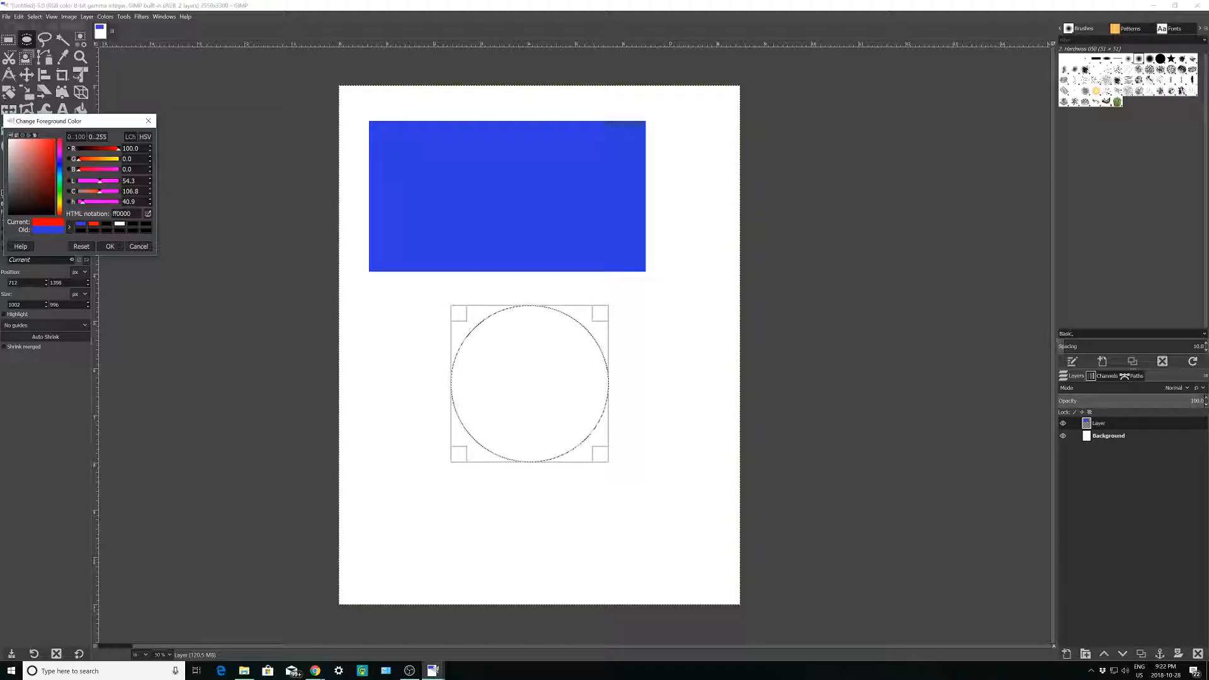
click(110, 246)
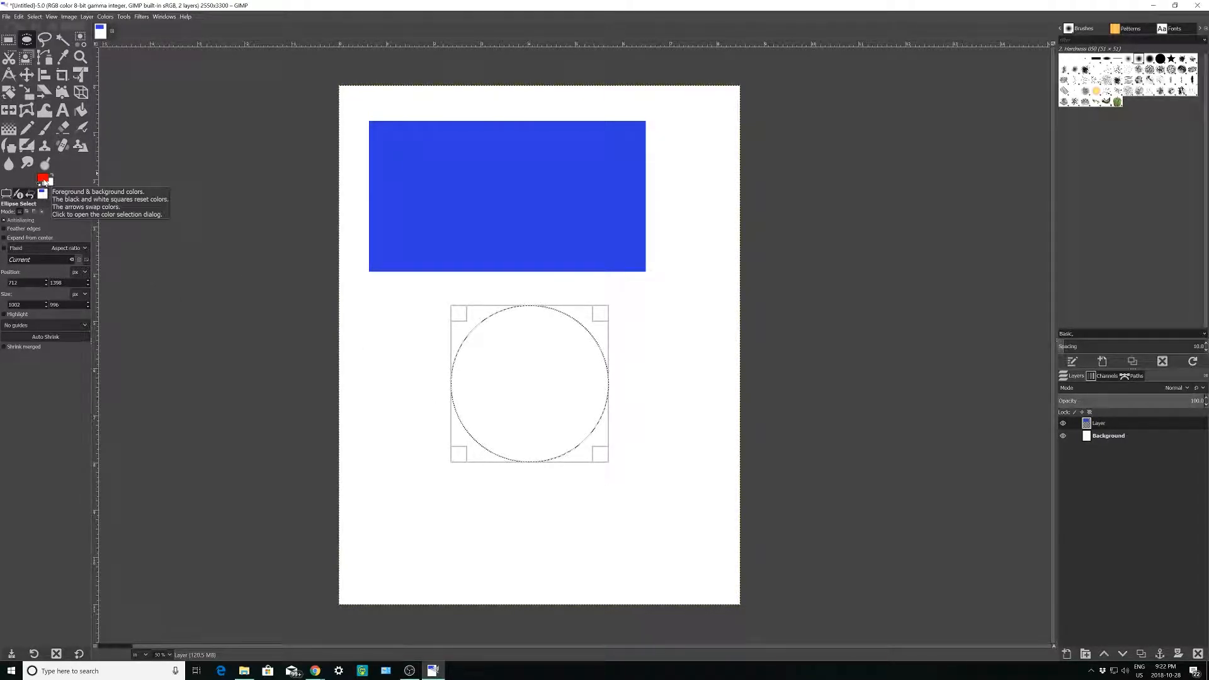
Step: Fill the elliptical selection with the red foreground color
right_click(533, 370)
mouse_move(550, 391)
click(548, 334)
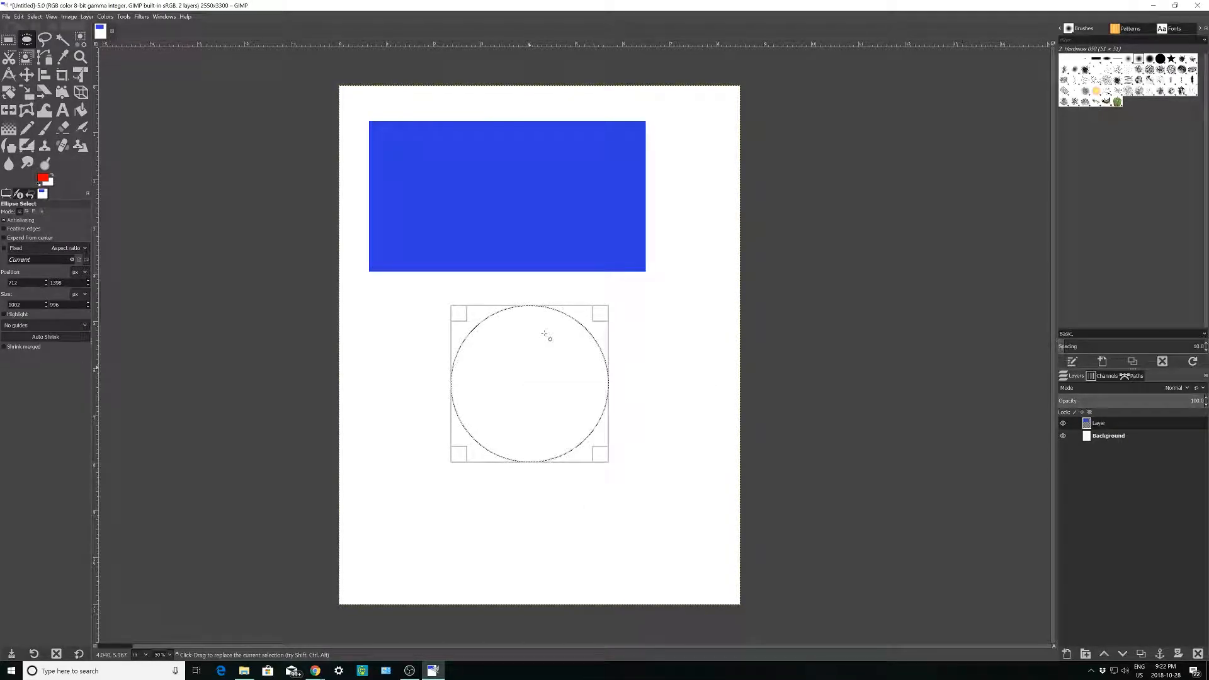
right_click(549, 384)
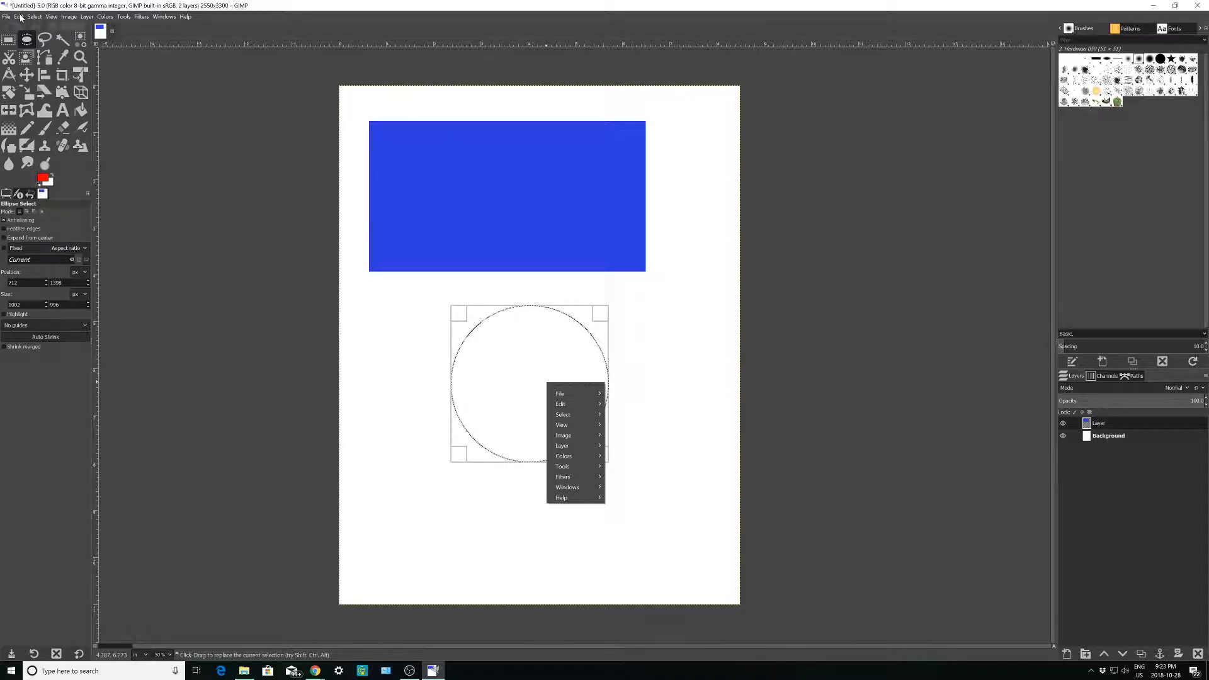
click(21, 17)
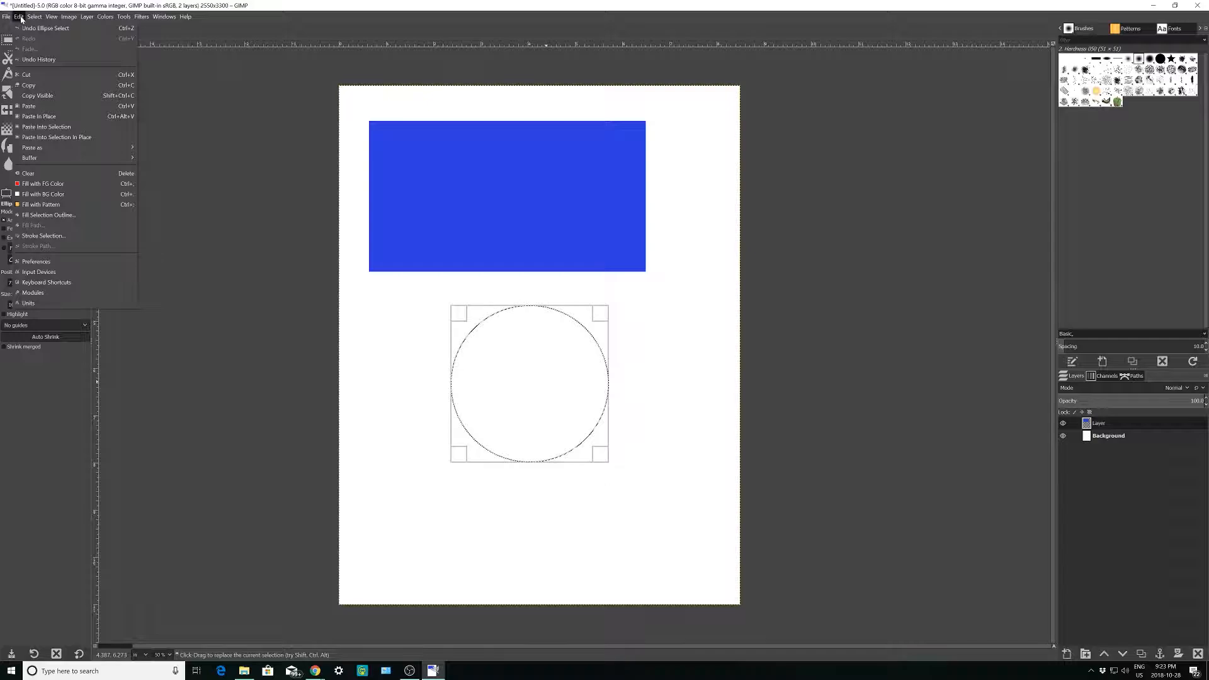
mouse_move(9, 16)
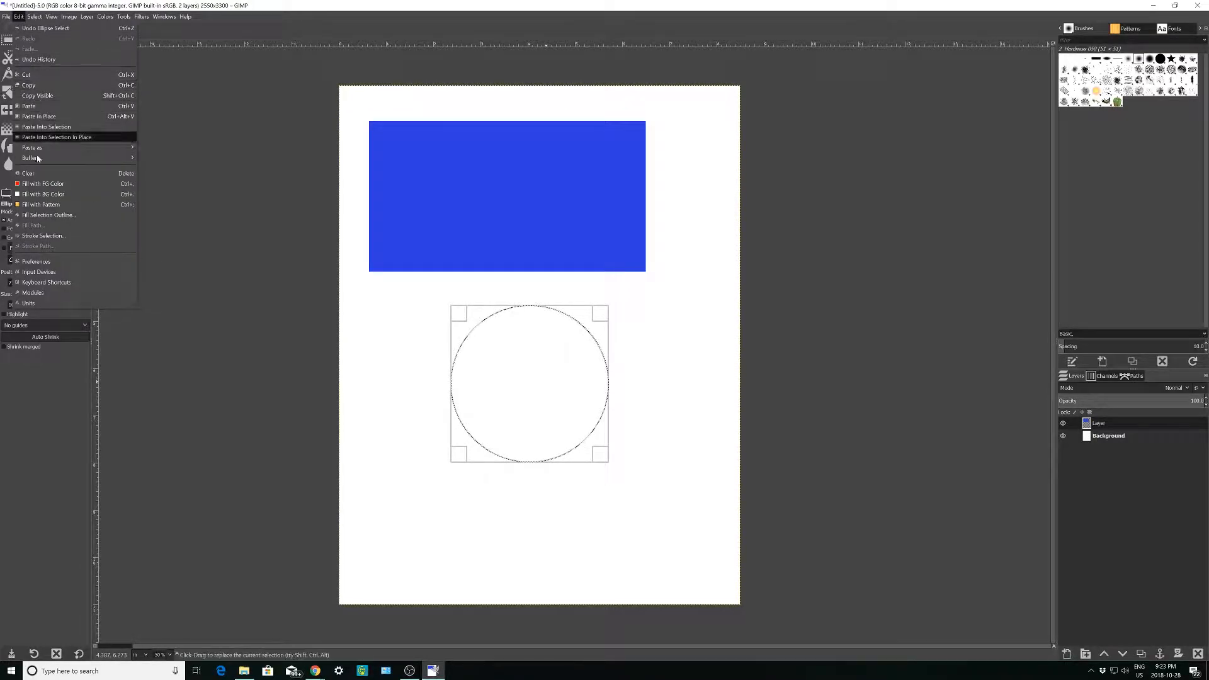
click(63, 184)
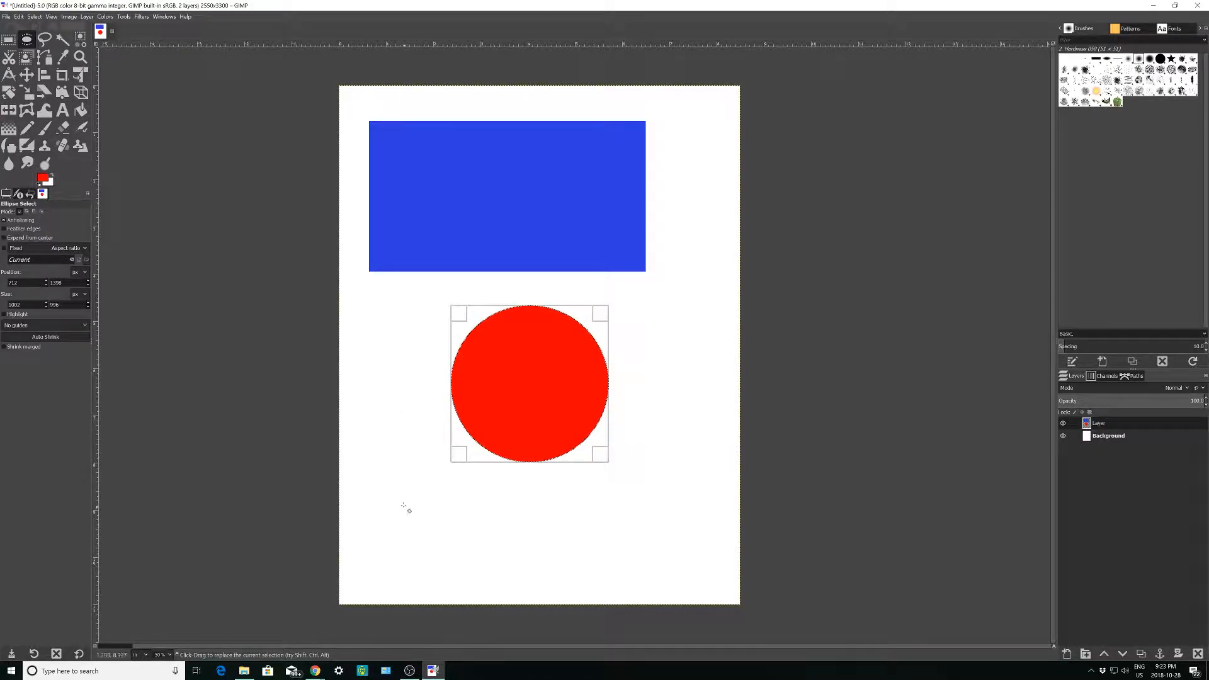
Step: Make a circular selection about 738 × 738 px with a fixed 1:1 ratio, below and left of the red circle
drag(397, 482, 458, 550)
key(ctrl+z)
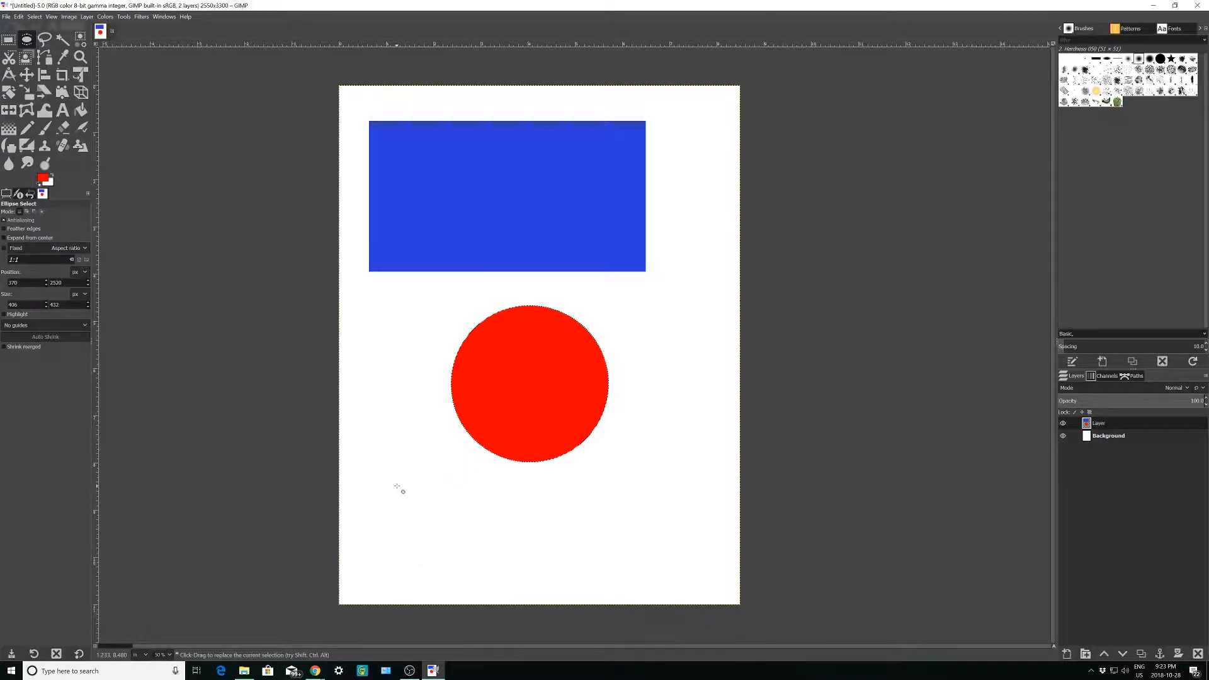
drag(379, 474, 422, 530)
key(shift)
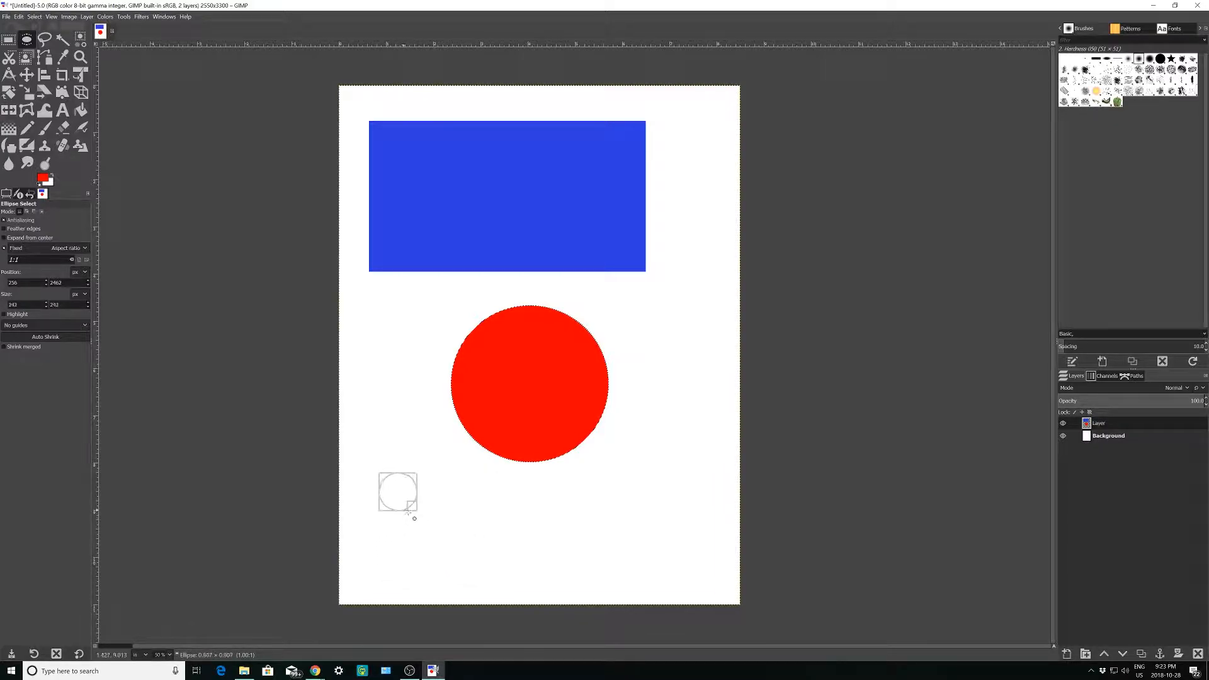
drag(477, 562, 453, 532)
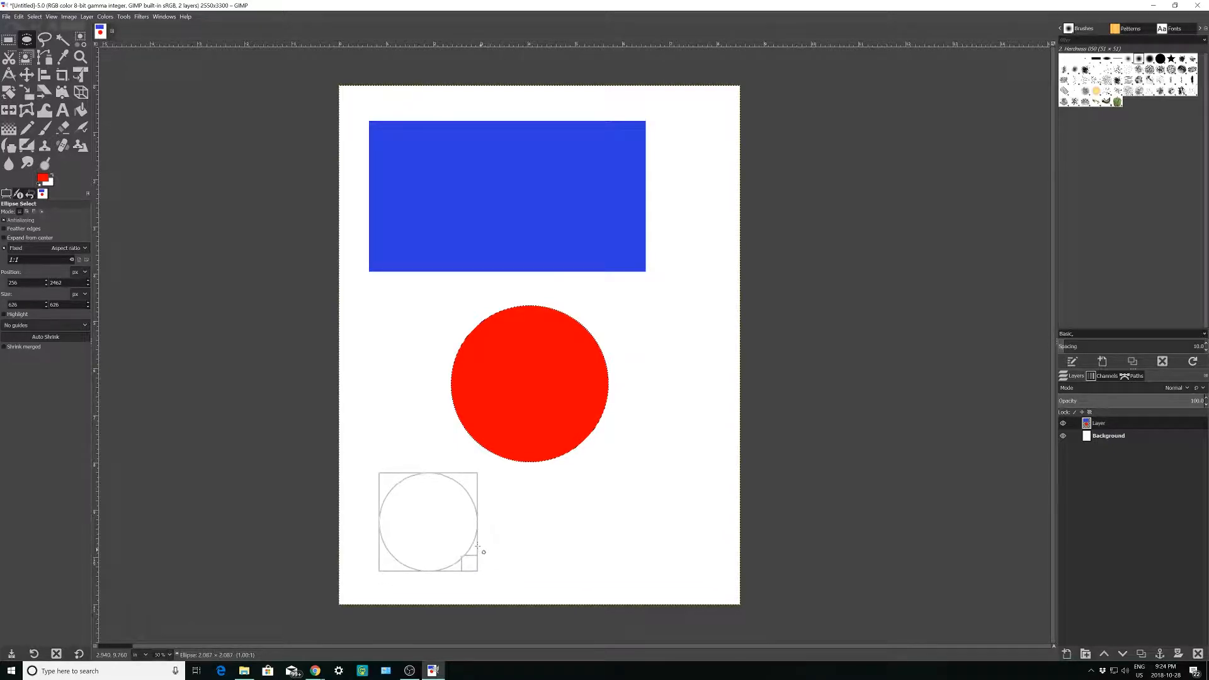
drag(466, 543, 495, 564)
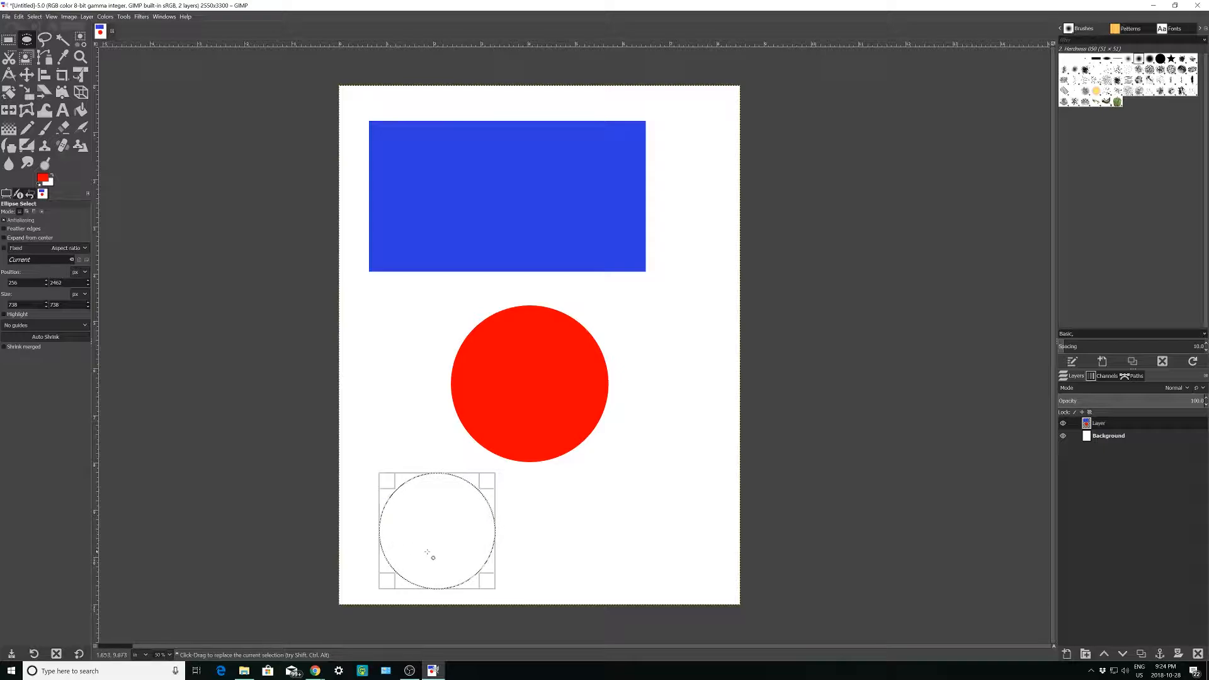
Step: Open the stroke options for the circular selection and choose Paintbrush as the paint tool
right_click(427, 509)
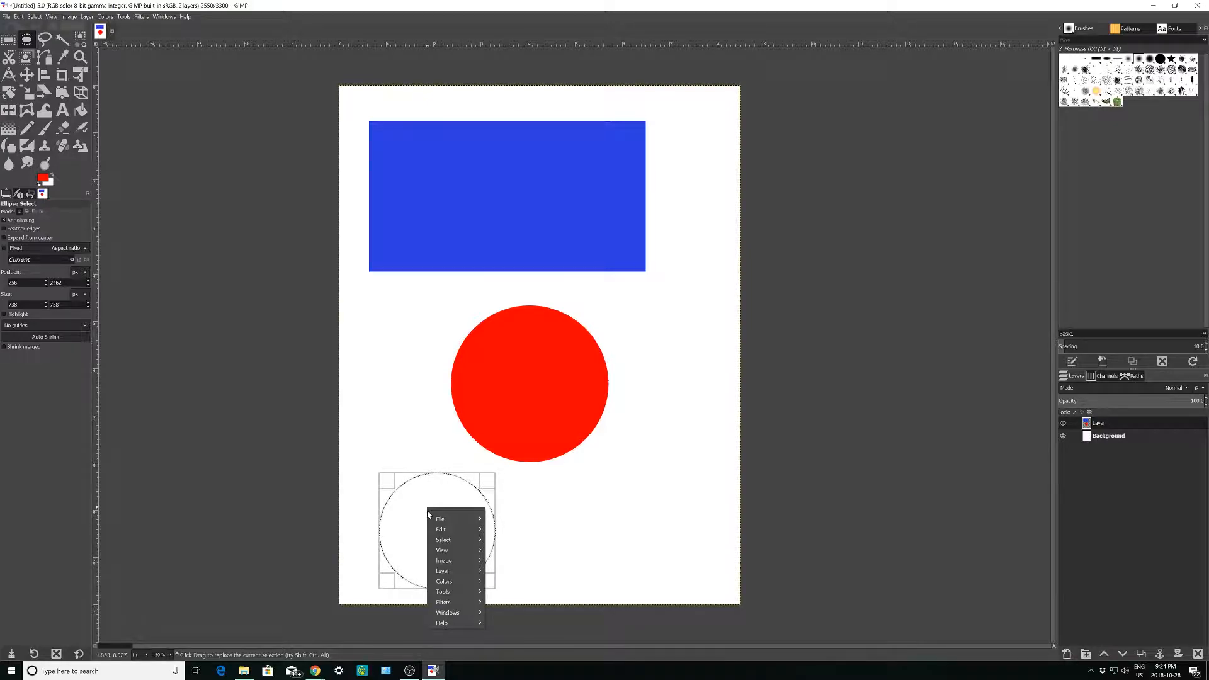
mouse_move(438, 531)
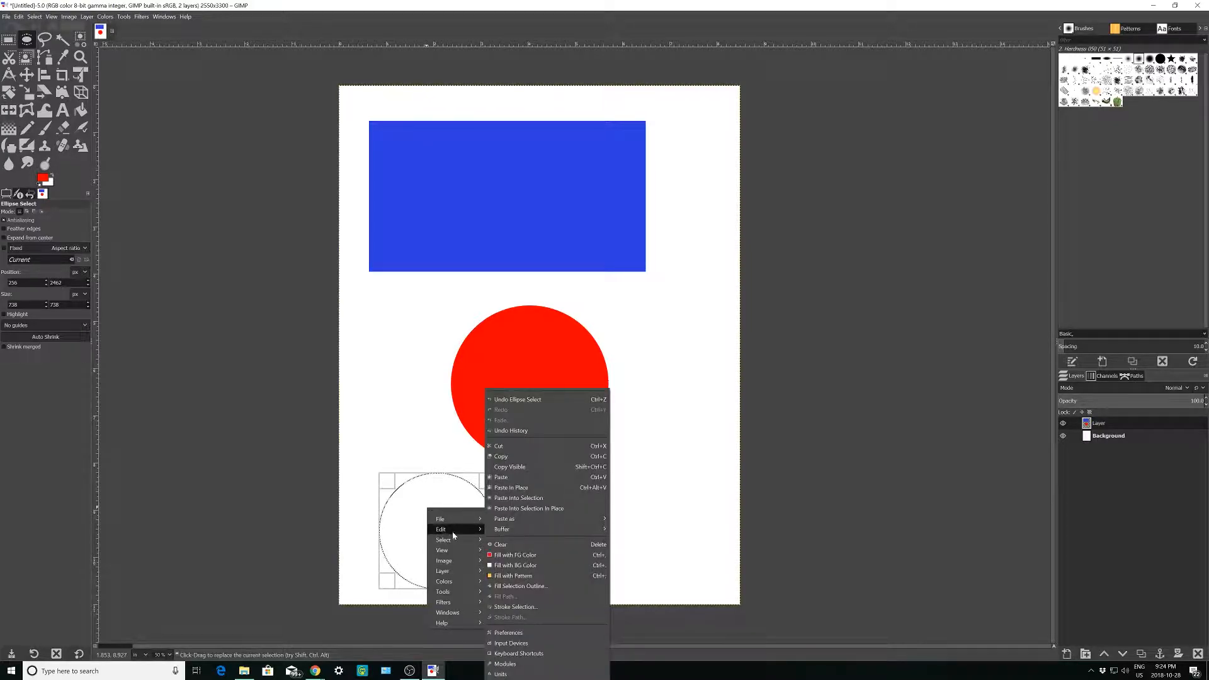
click(502, 608)
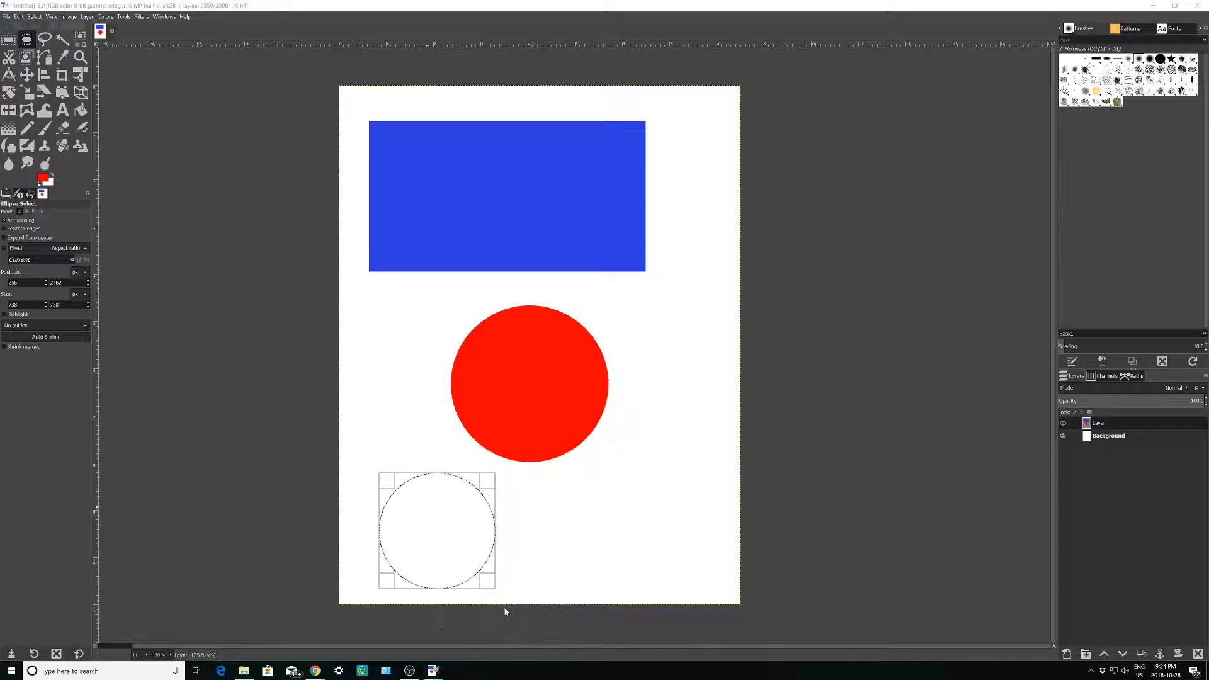
drag(508, 523, 589, 451)
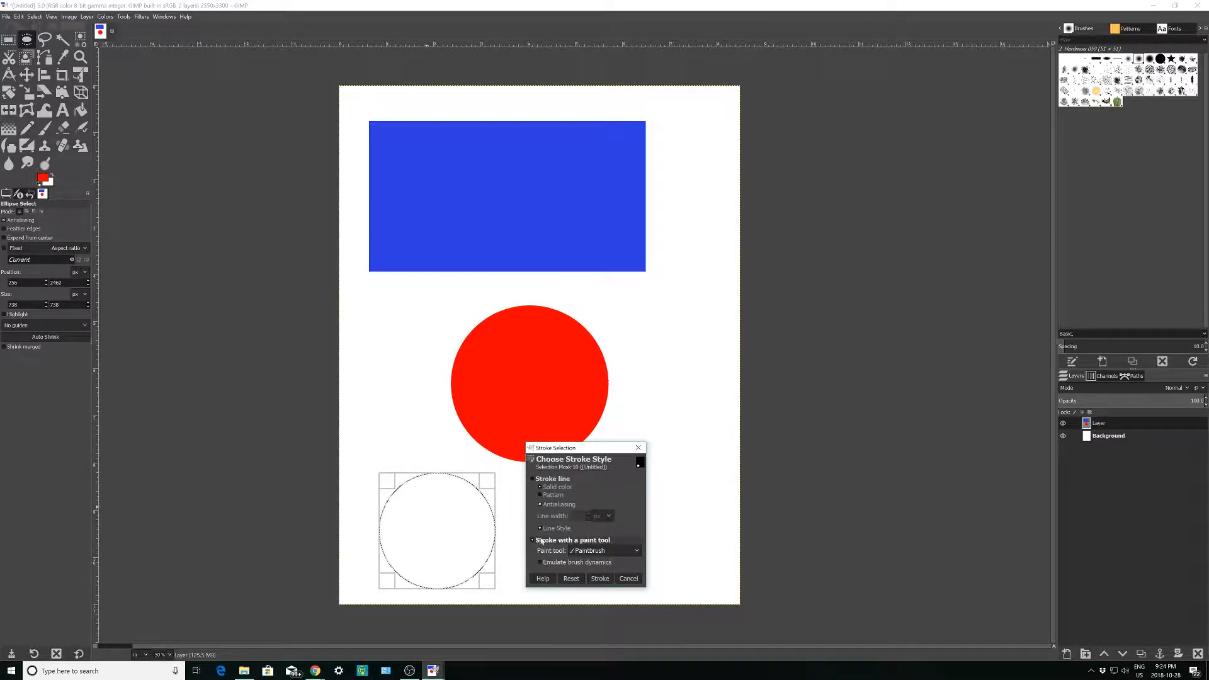
click(616, 552)
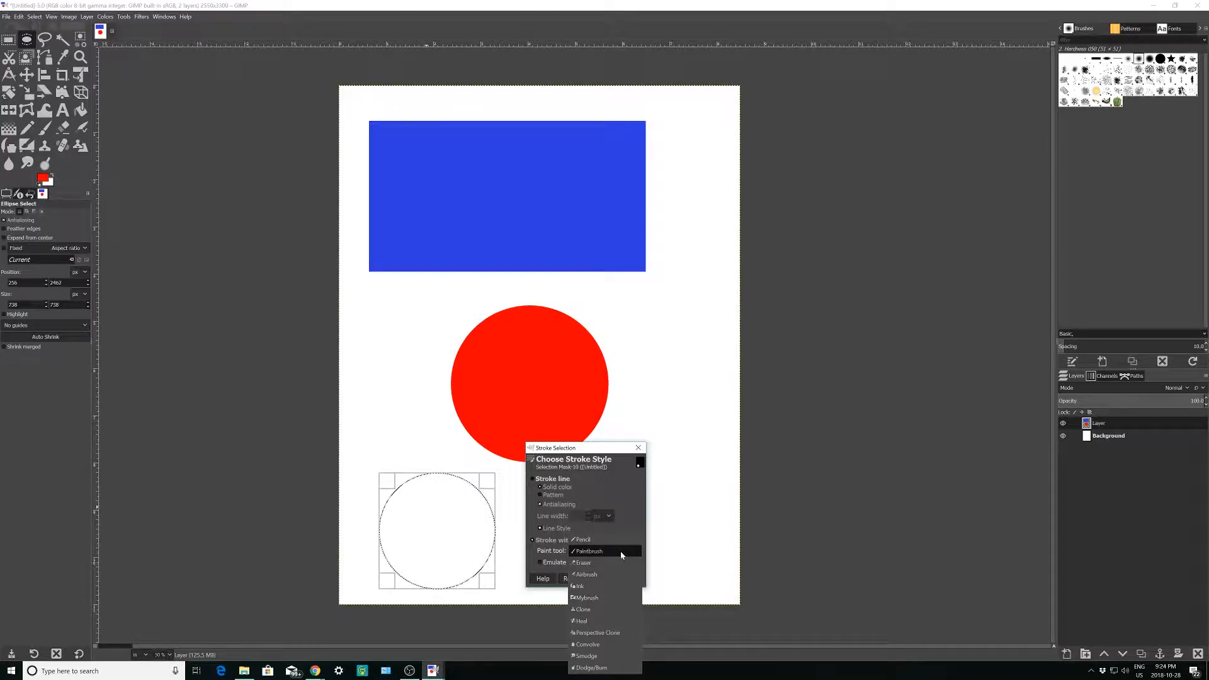
click(621, 551)
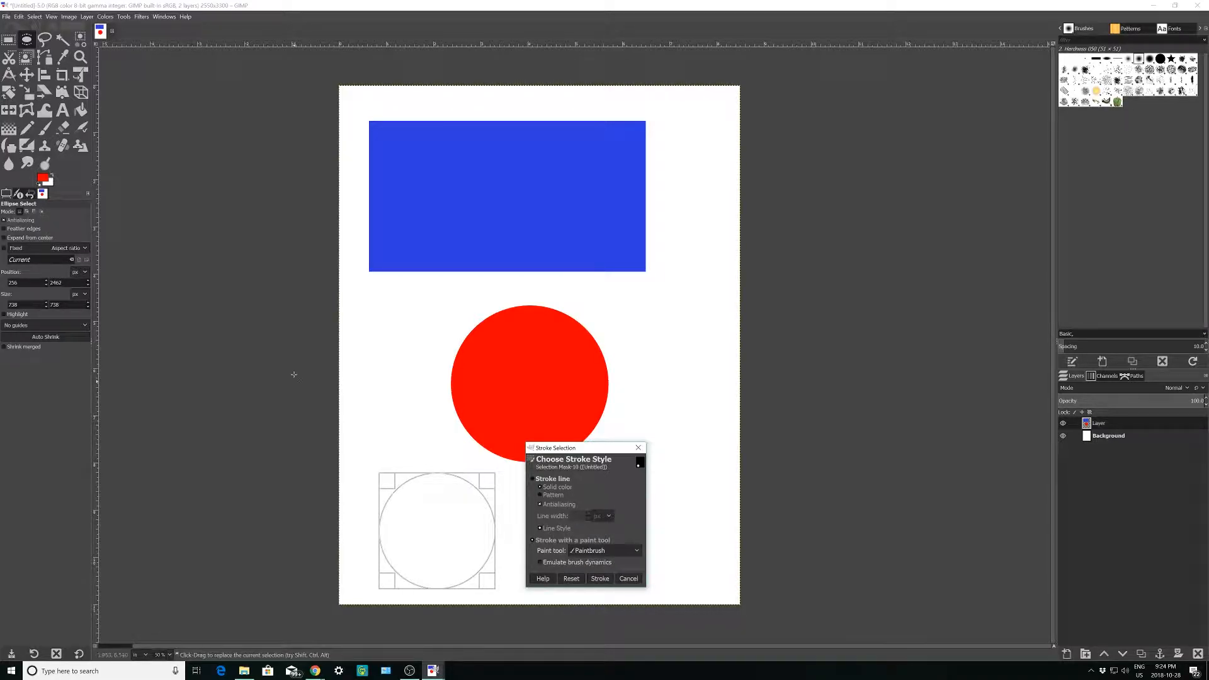
Step: Activate the Paintbrush tool and set its brush size to 10
click(45, 128)
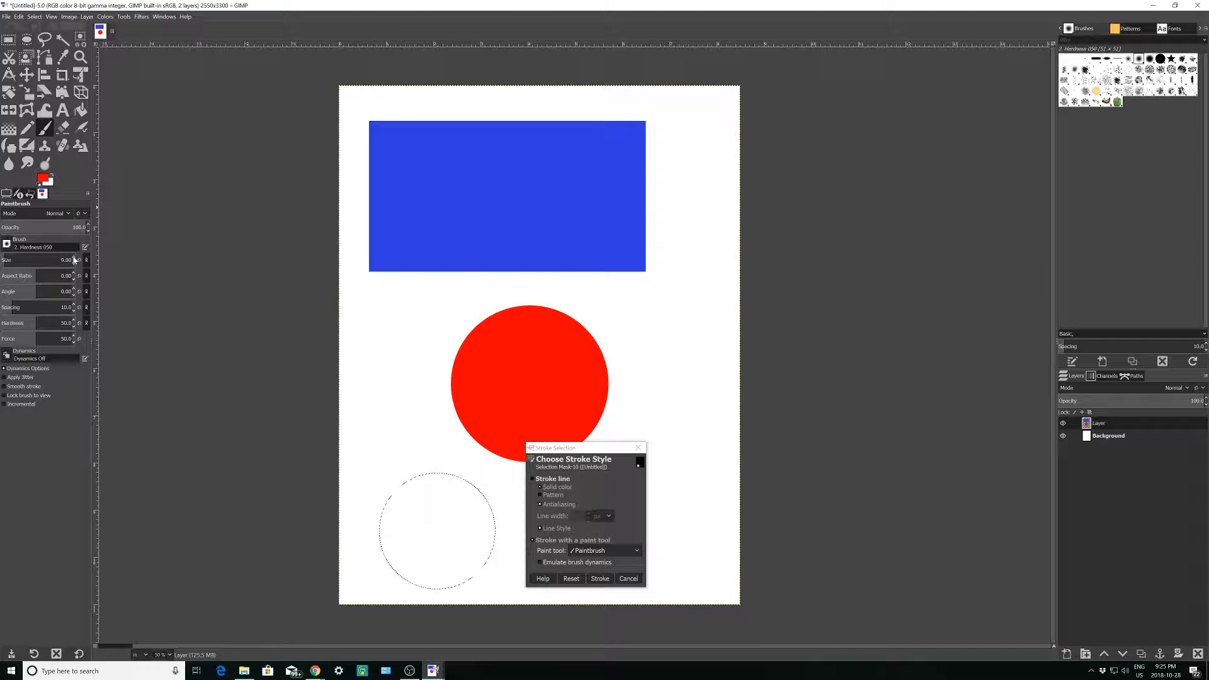
click(73, 257)
click(74, 258)
click(73, 263)
click(74, 257)
Step: Stroke the circular selection with the paintbrush, and undo the stroke
click(600, 579)
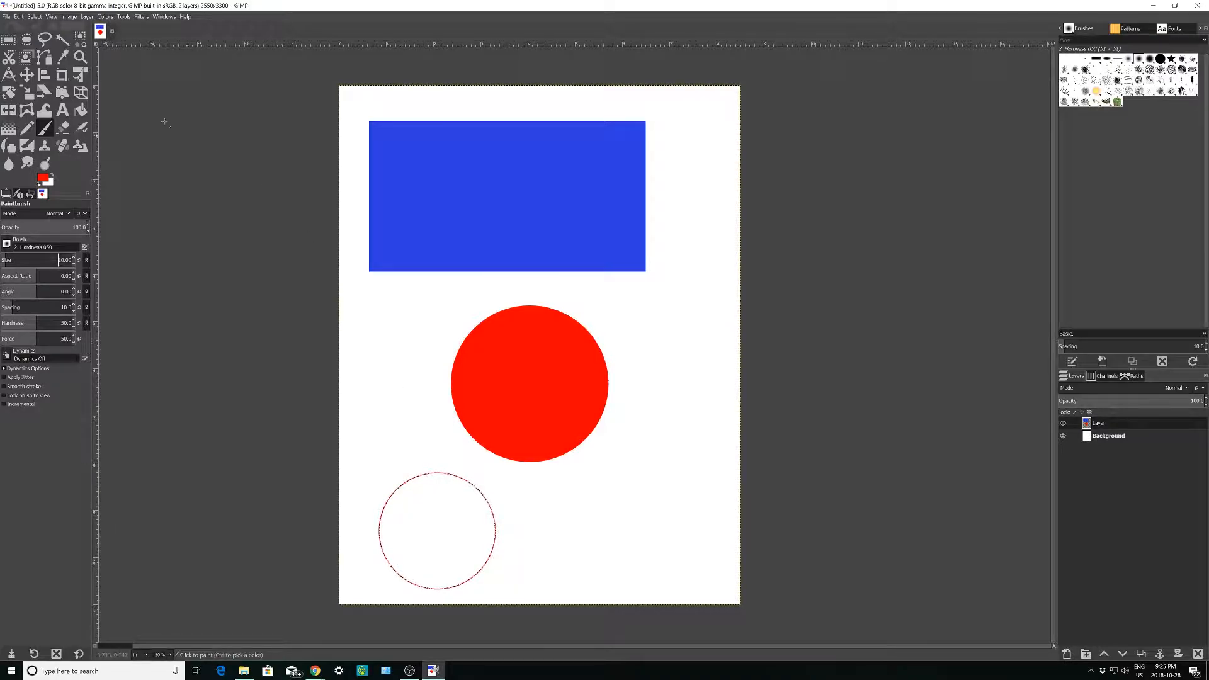
click(18, 17)
click(26, 29)
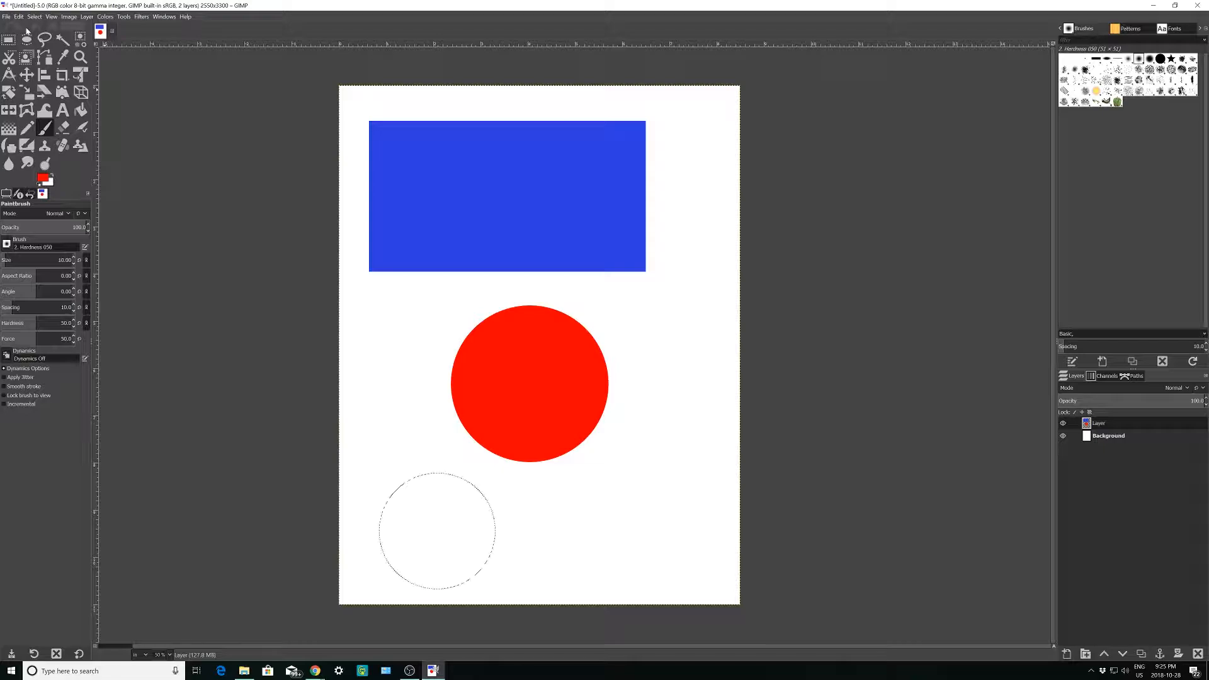
Step: Set the Paintbrush size to 40 and stroke the circular selection in red with the Paintbrush as paint tool
click(73, 257)
click(74, 257)
click(75, 262)
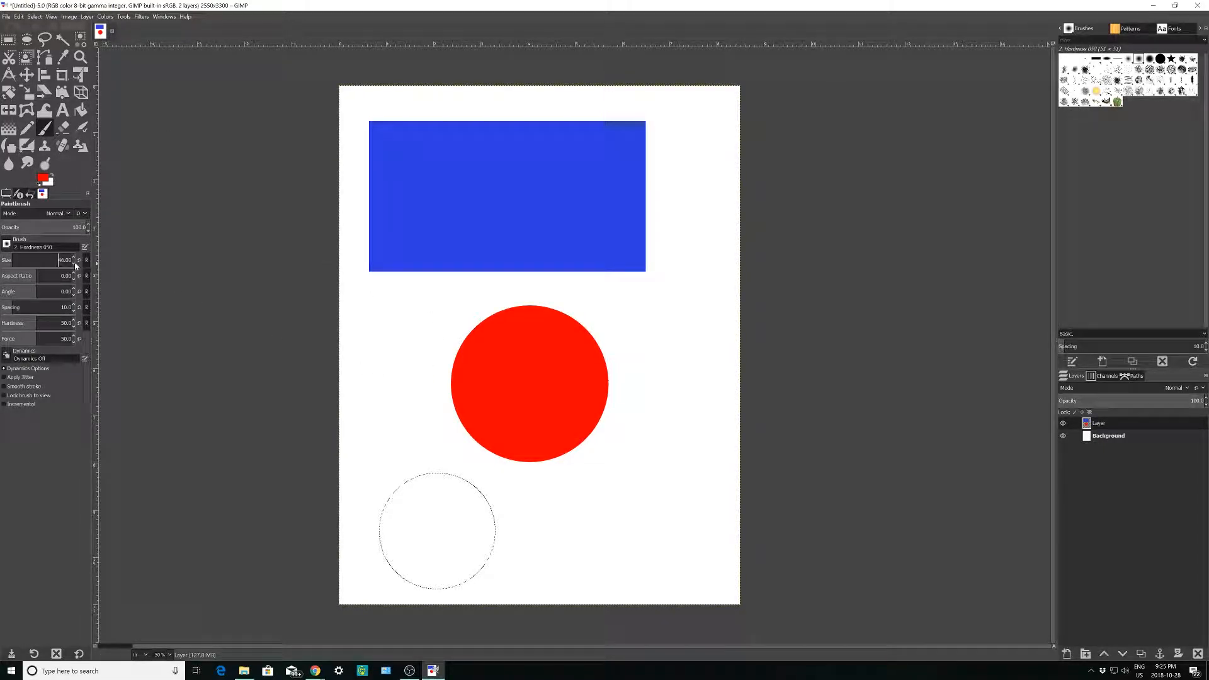
click(74, 257)
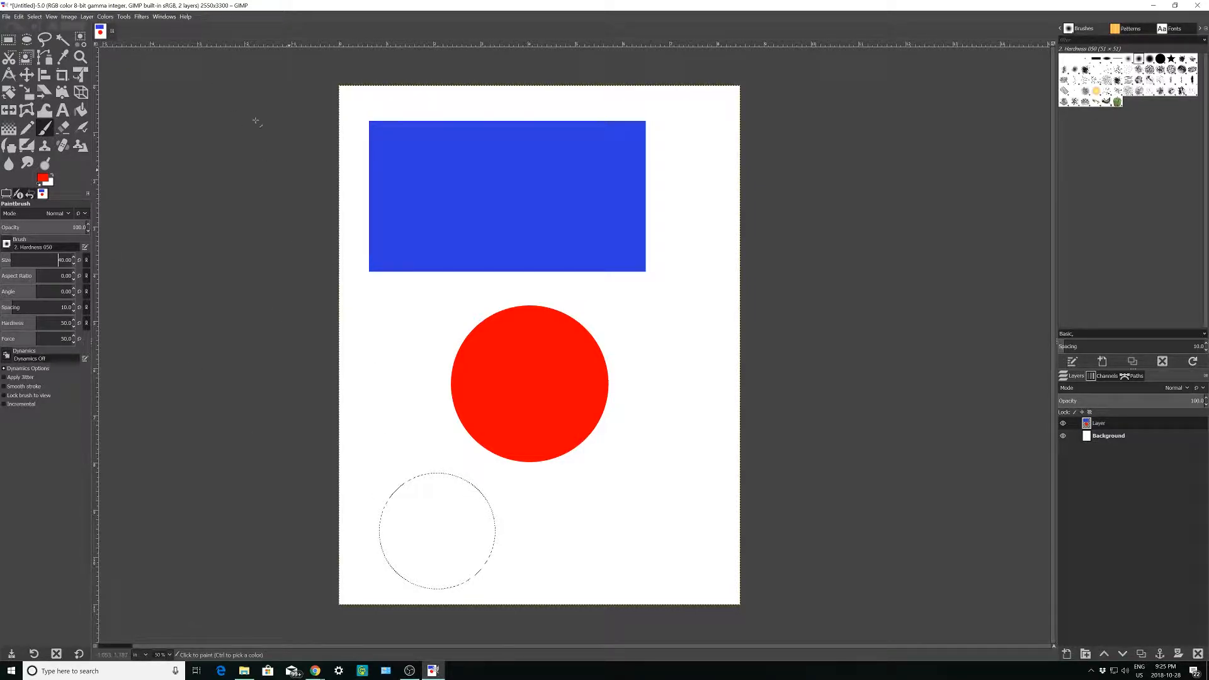
click(23, 16)
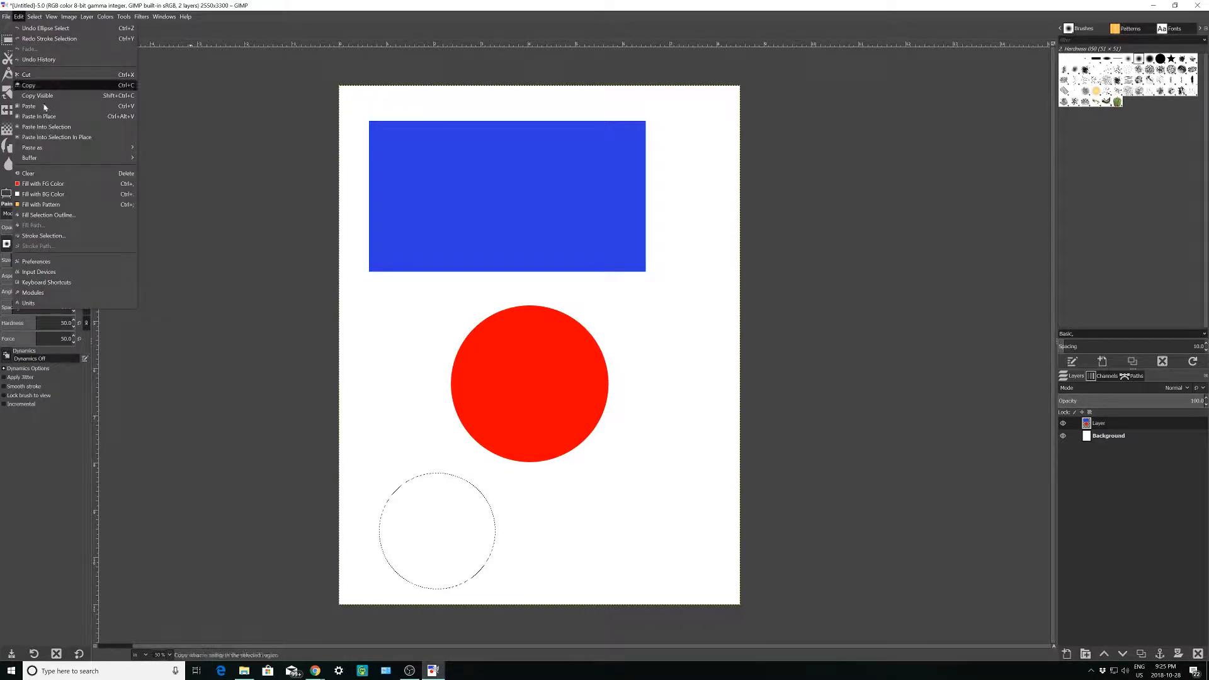
click(59, 236)
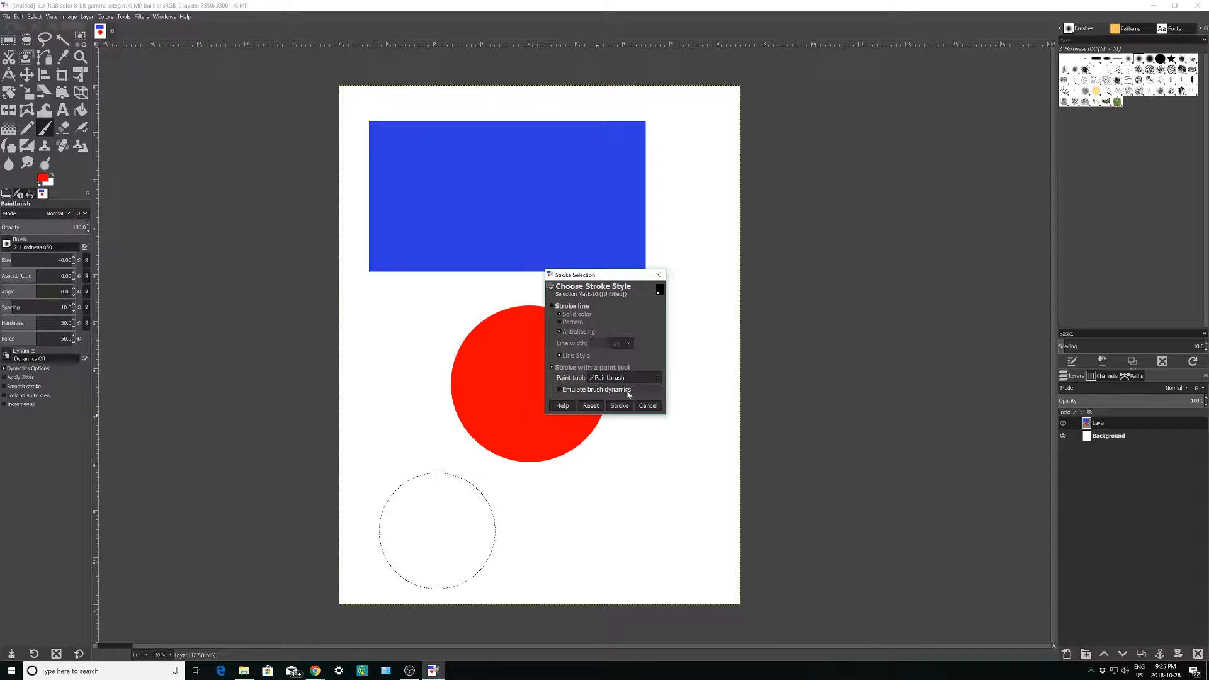
click(619, 406)
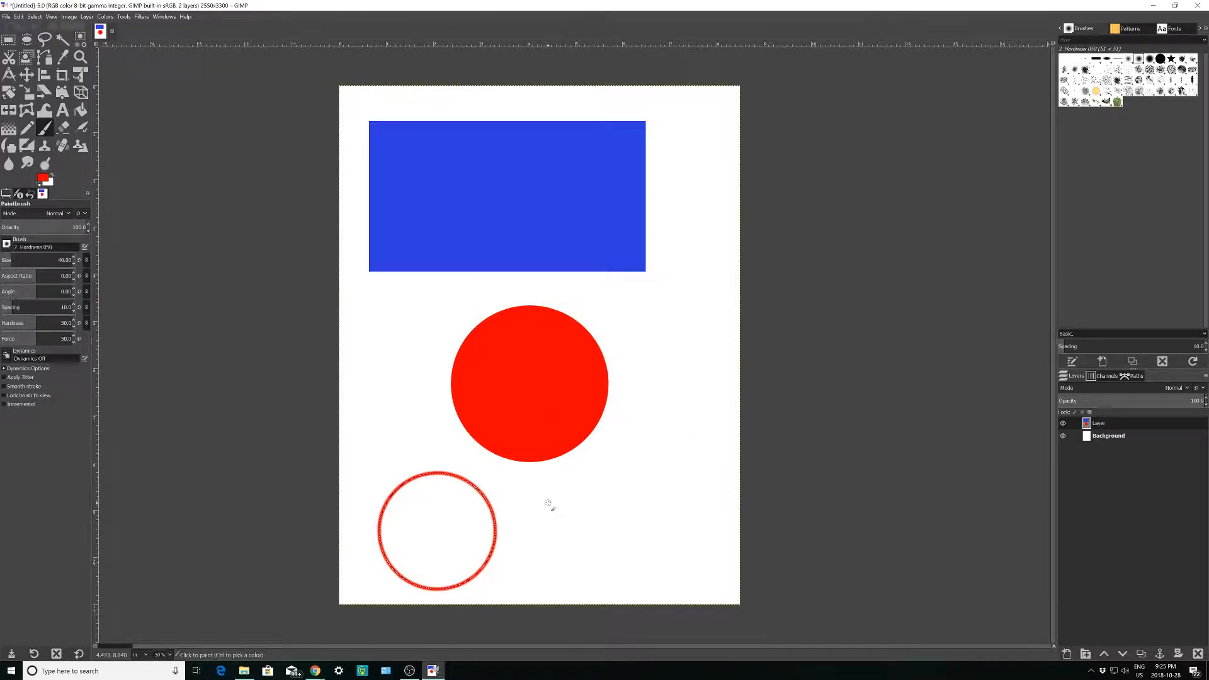
Step: Make a square selection about 746 × 746 px below the filled red circle, beside the outlined circle
scroll(416, 567, up, 3)
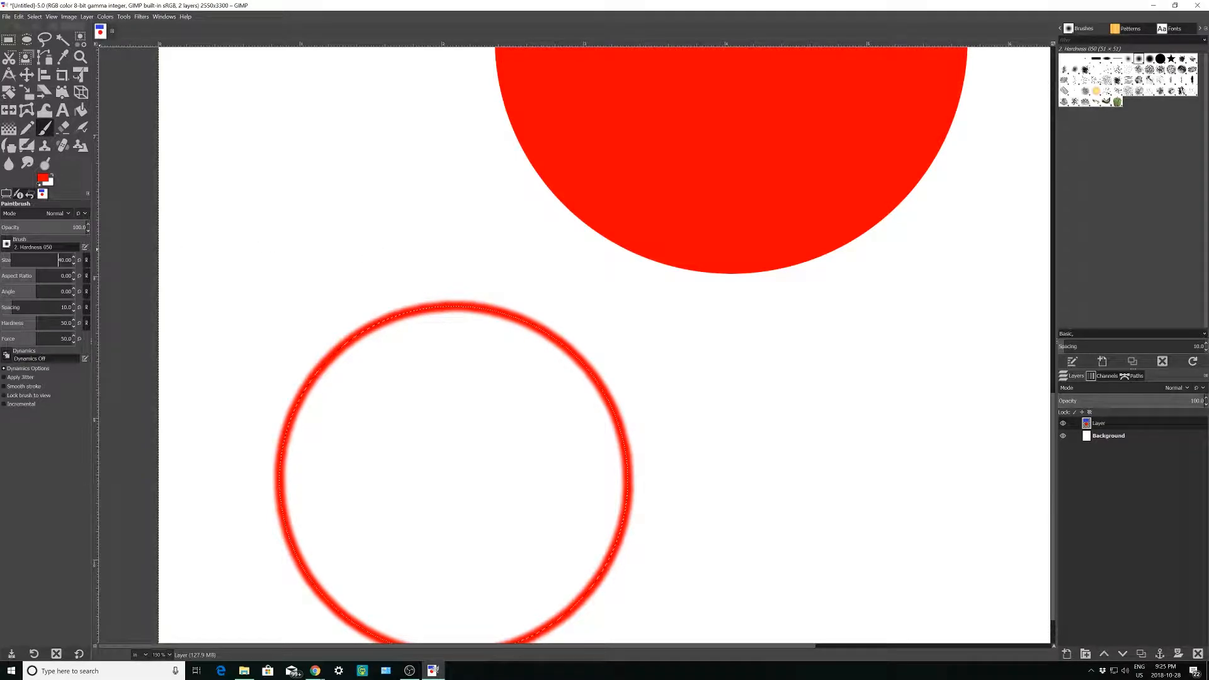
scroll(546, 378, down, 2)
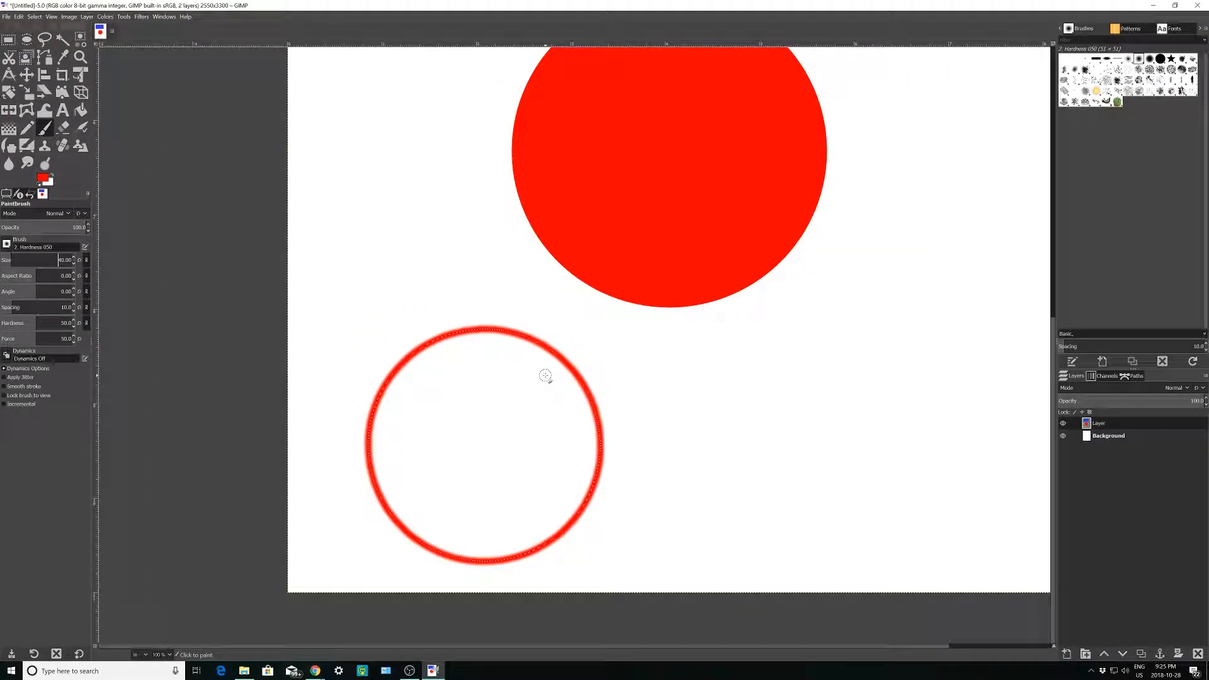
scroll(545, 378, up, 1)
scroll(541, 374, down, 1)
scroll(540, 373, up, 1)
scroll(540, 373, down, 1)
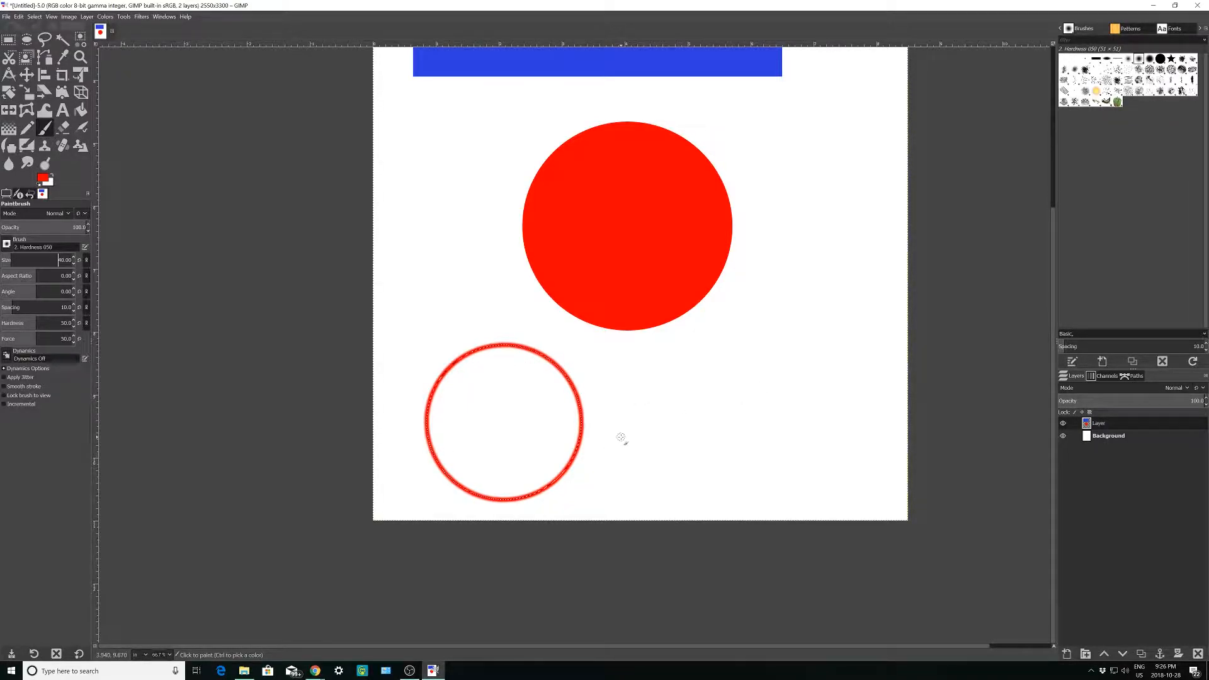
click(8, 39)
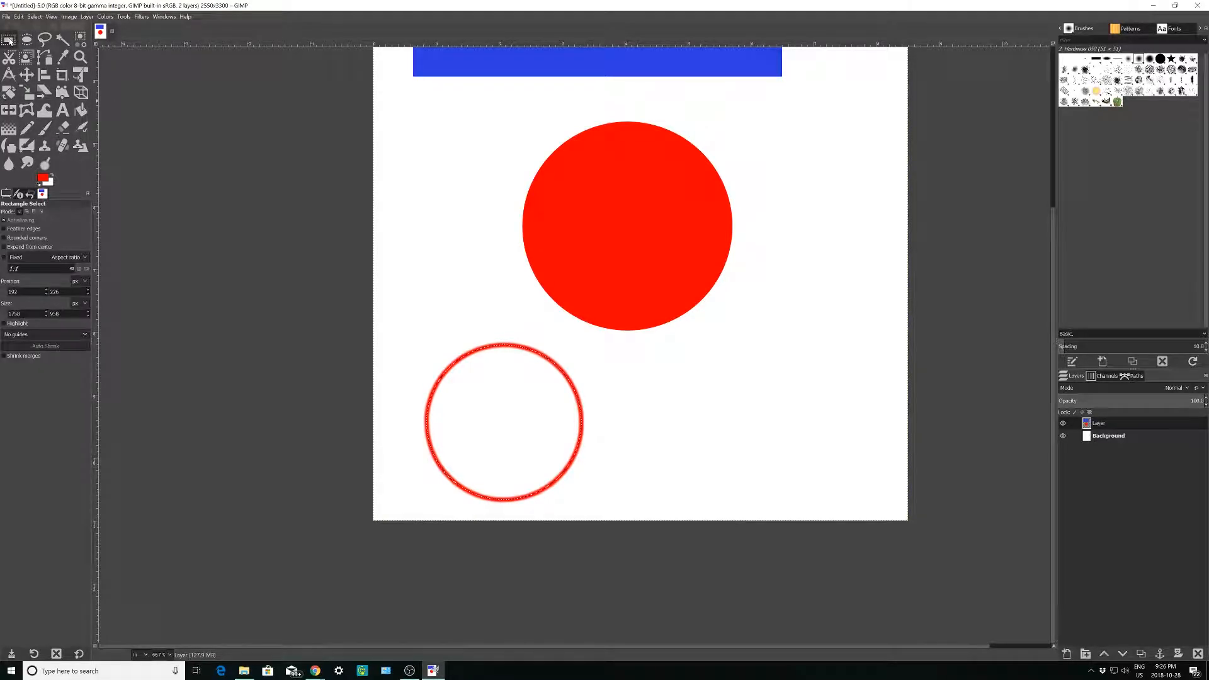
drag(668, 347, 825, 504)
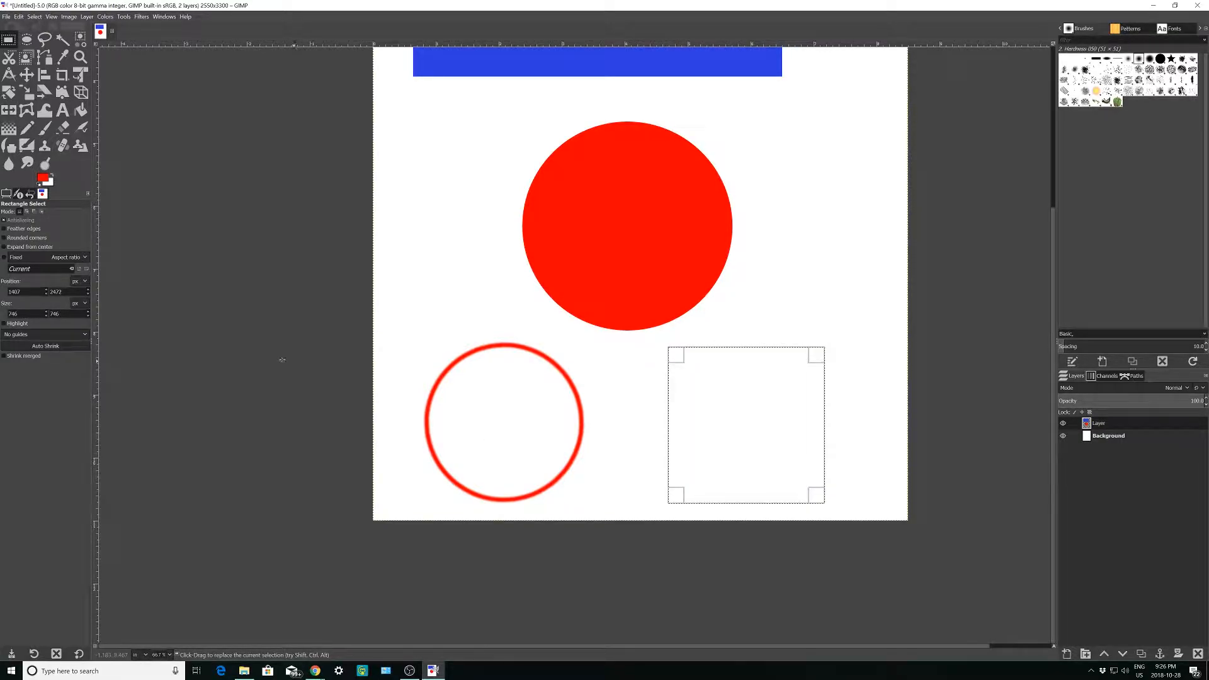
Step: Change the foreground color to a green of about 3ad421
click(44, 180)
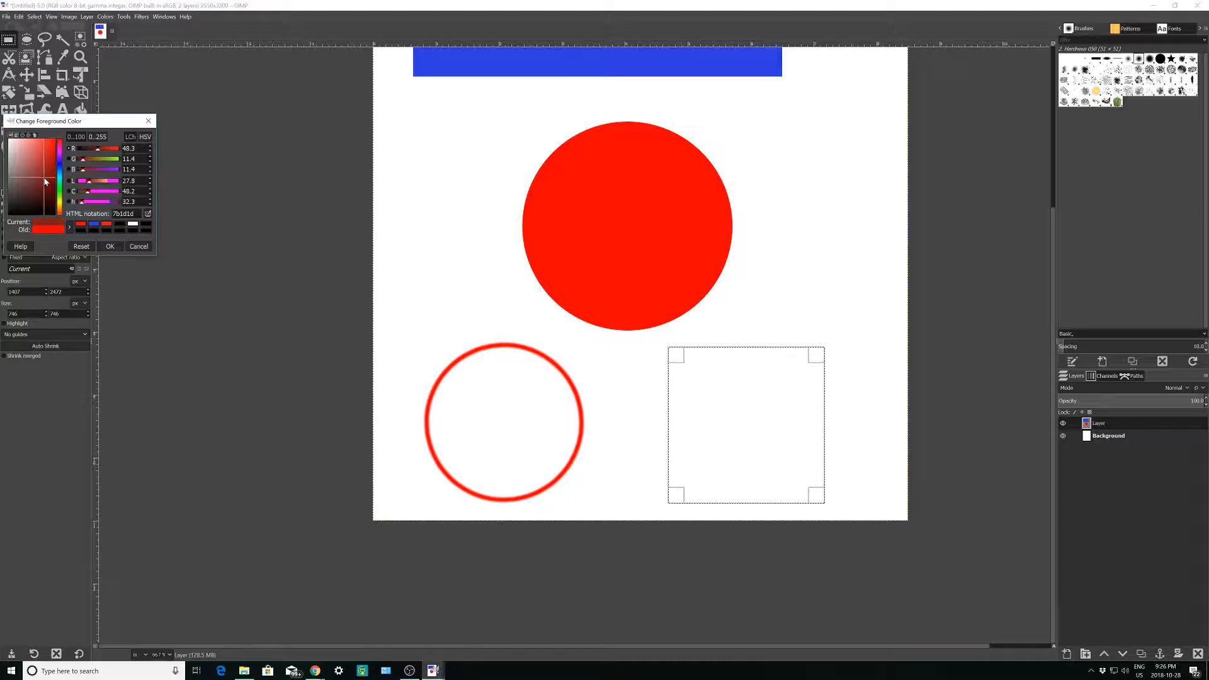
drag(59, 162, 63, 192)
click(54, 160)
drag(53, 149, 49, 155)
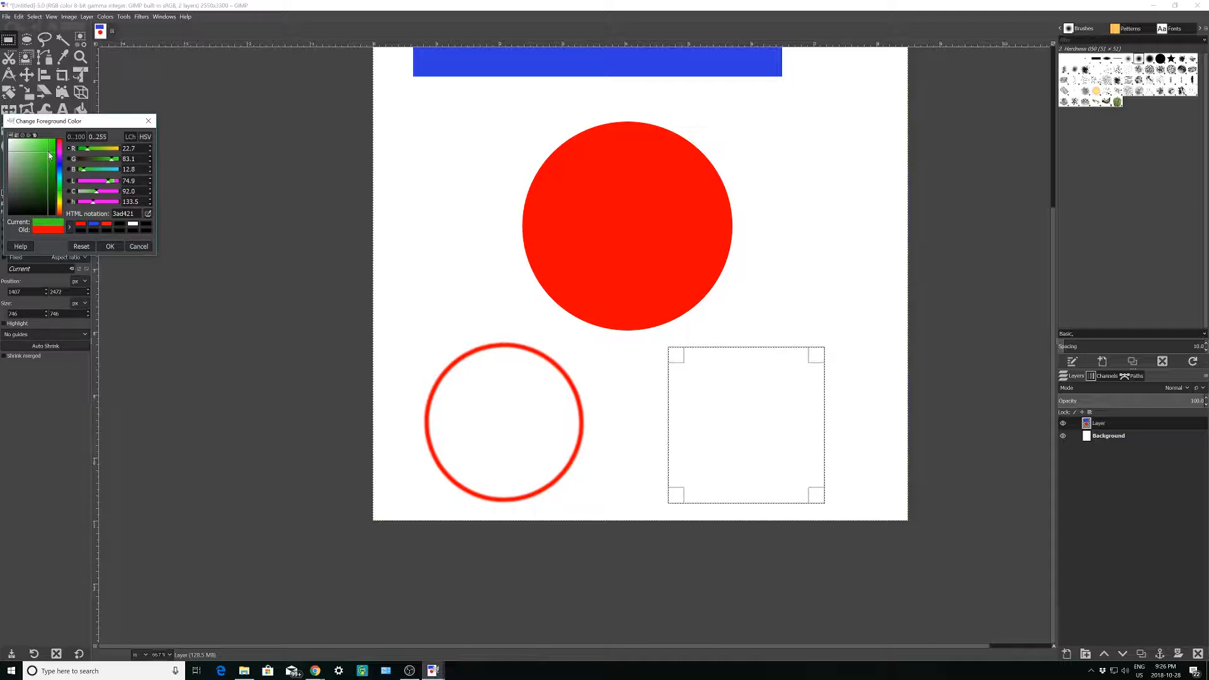
click(111, 247)
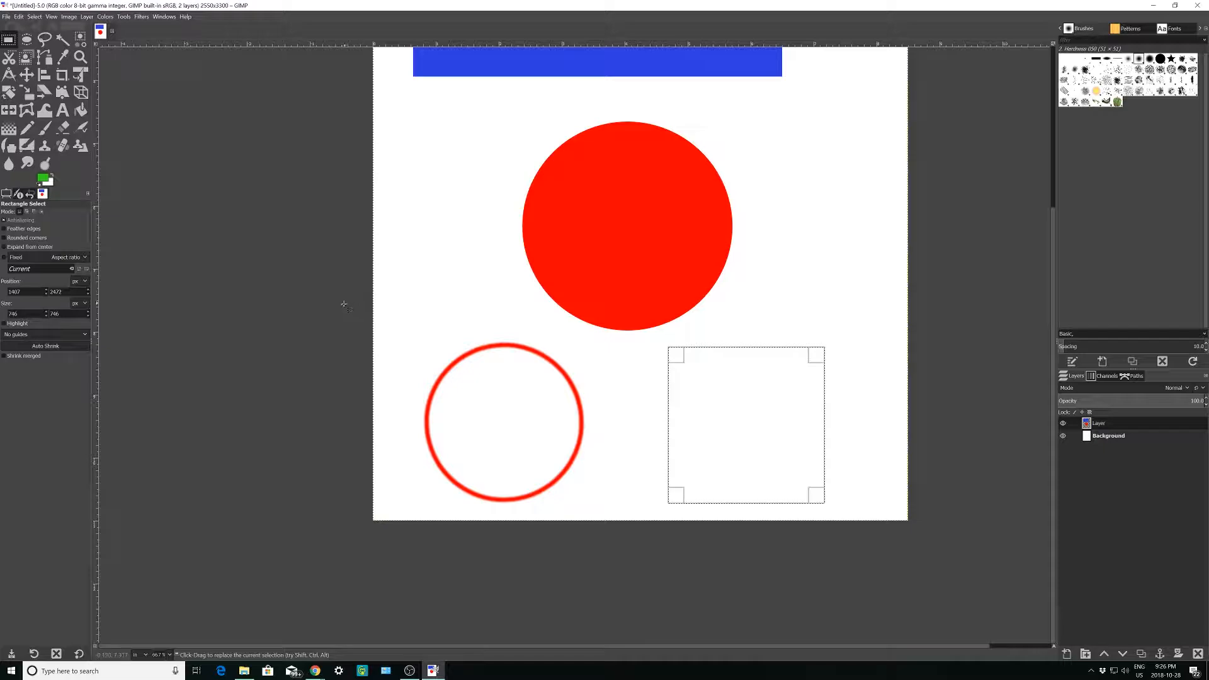
Step: Activate the Pencil tool and set its brush size to 50
click(28, 129)
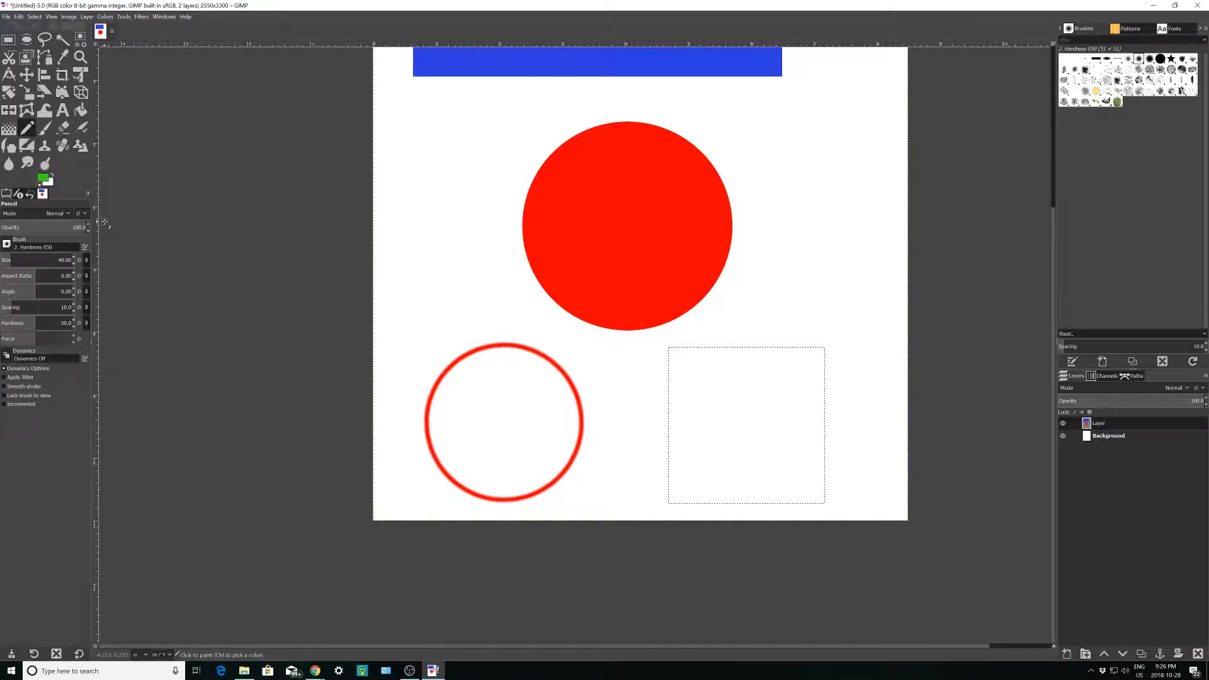
click(74, 257)
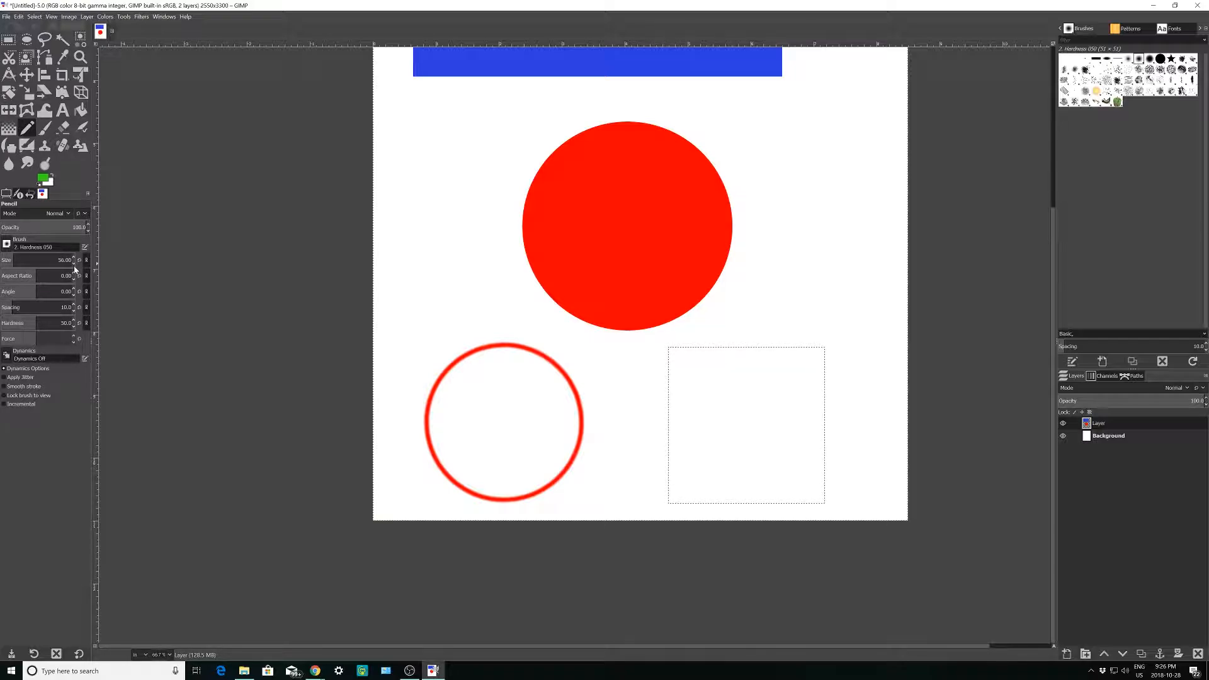
click(74, 266)
Step: Stroke the square selection with the Pencil as paint tool to outline it in green
right_click(696, 381)
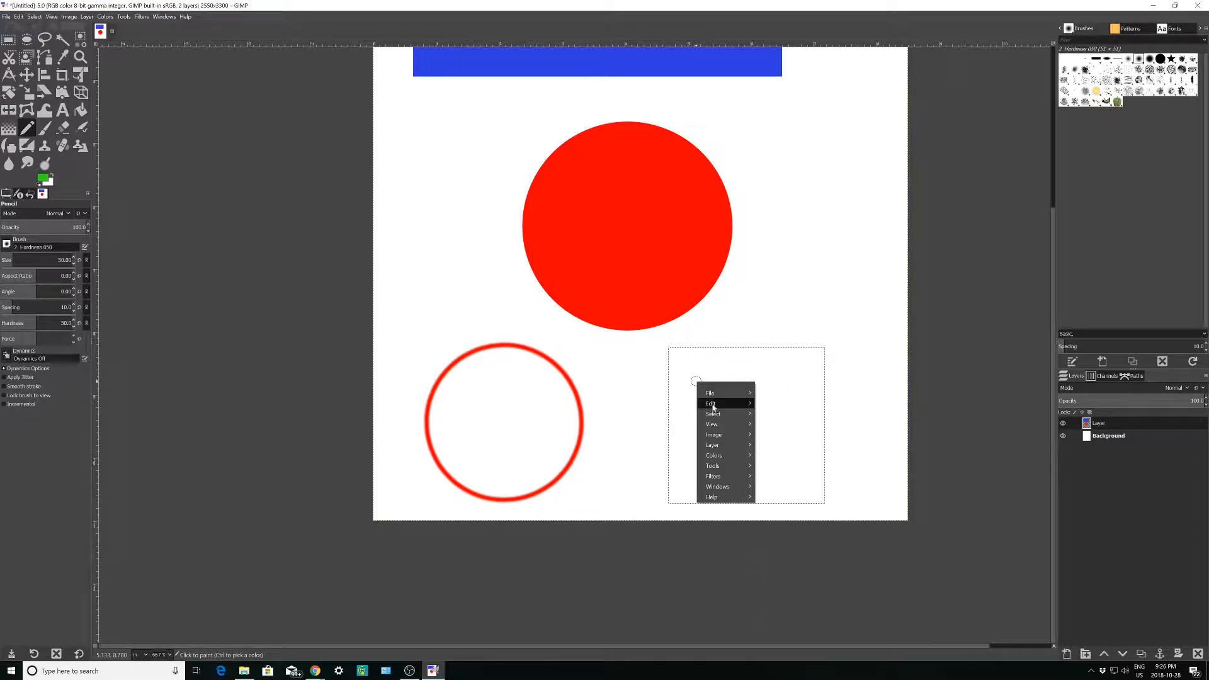
mouse_move(714, 408)
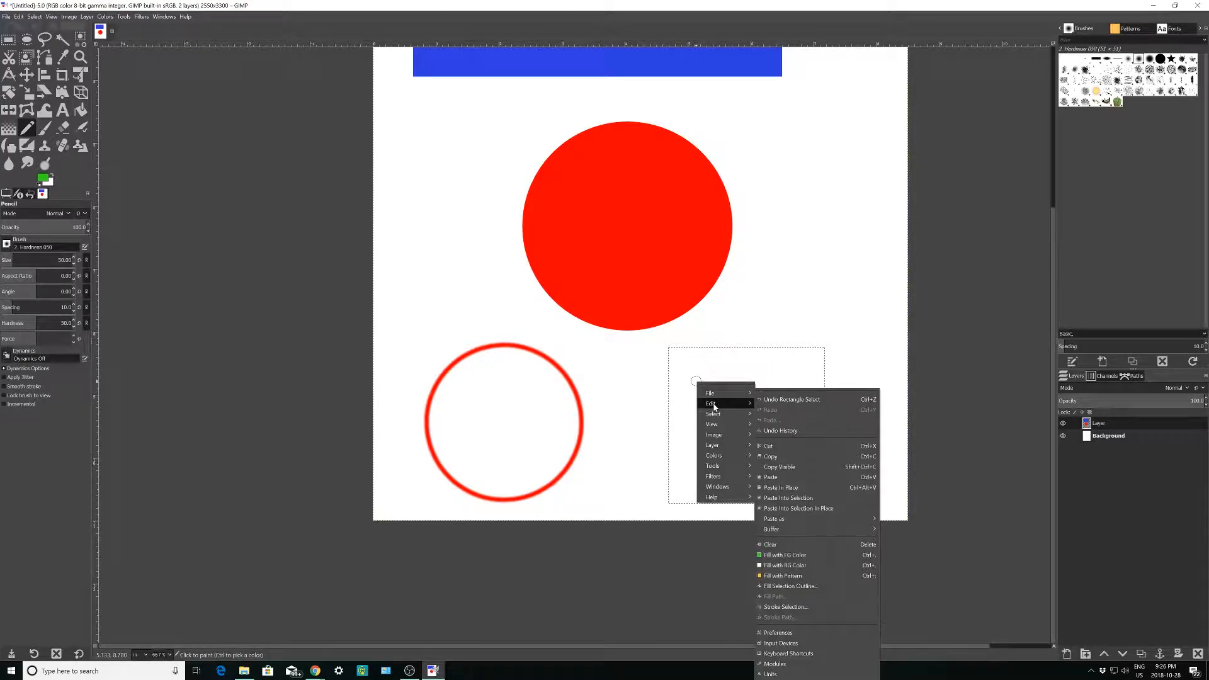
click(788, 606)
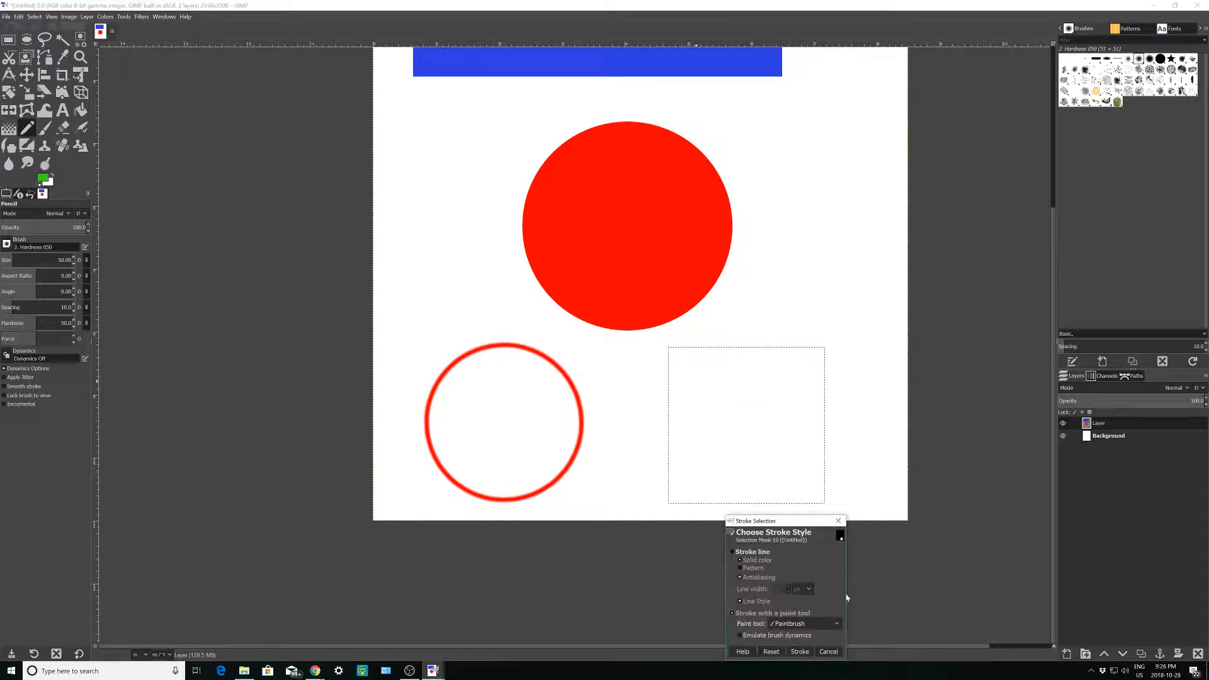
click(797, 626)
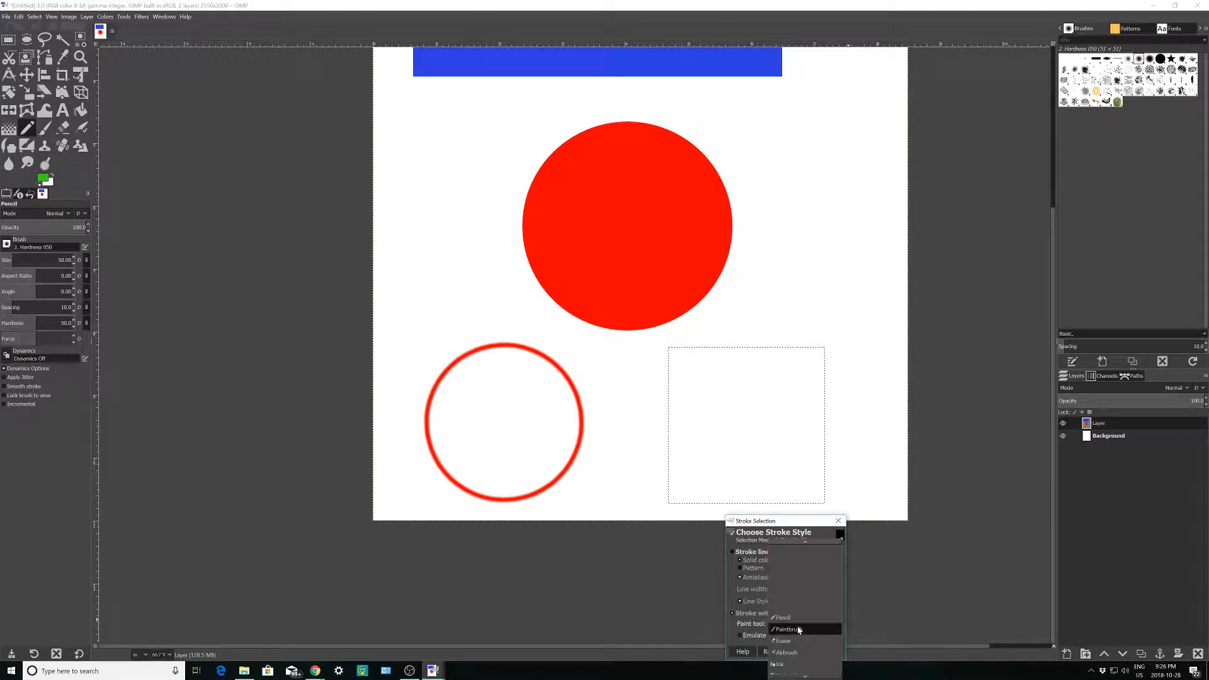
click(793, 618)
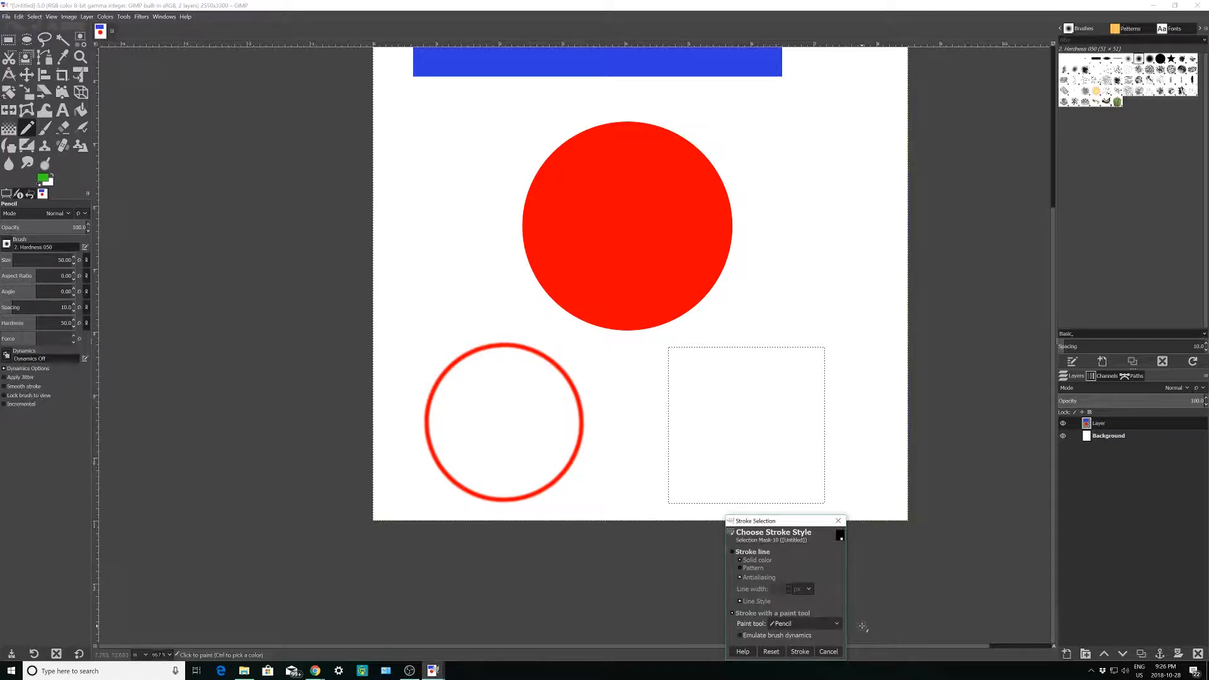
click(800, 652)
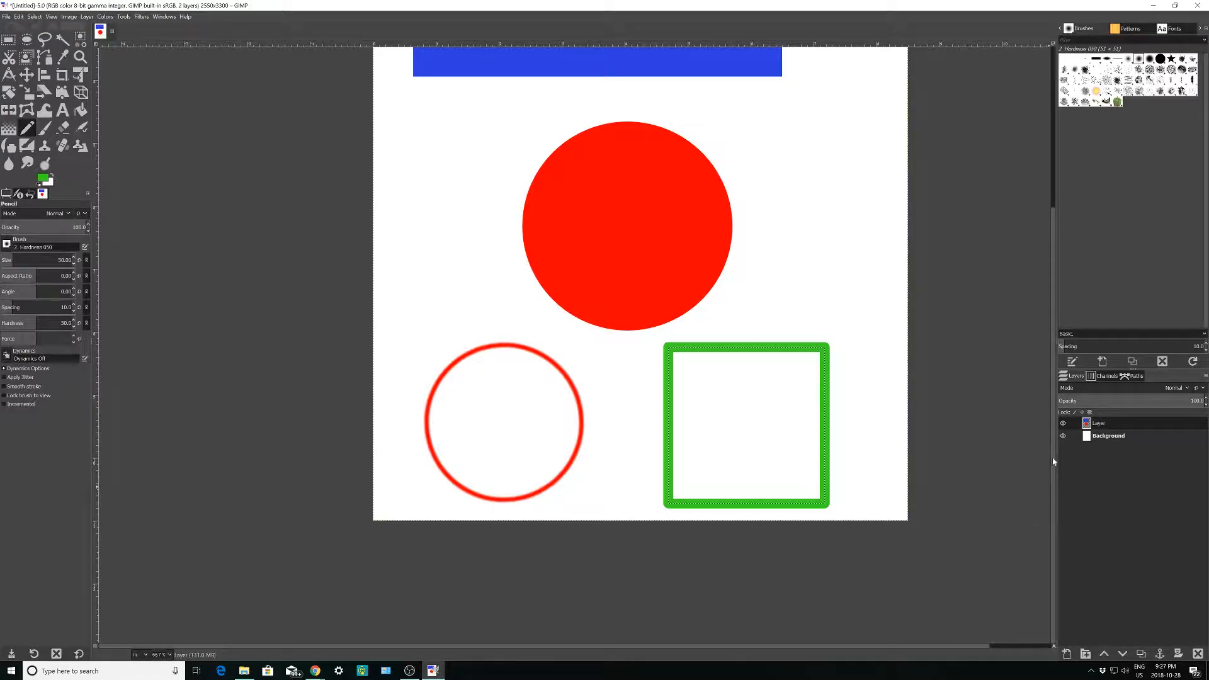
Step: Activate the Move tool and shift the layer with all the drawn shapes slightly upward by picking the red circle
drag(1051, 248, 1055, 116)
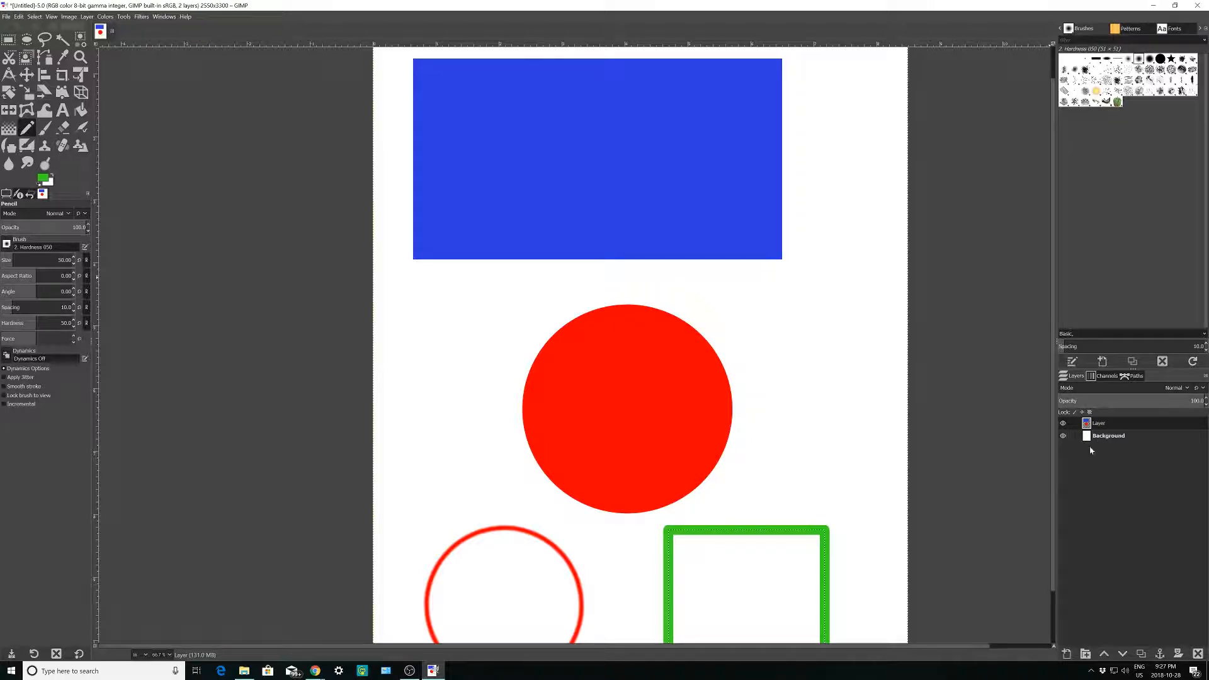
scroll(1010, 481, down, 2)
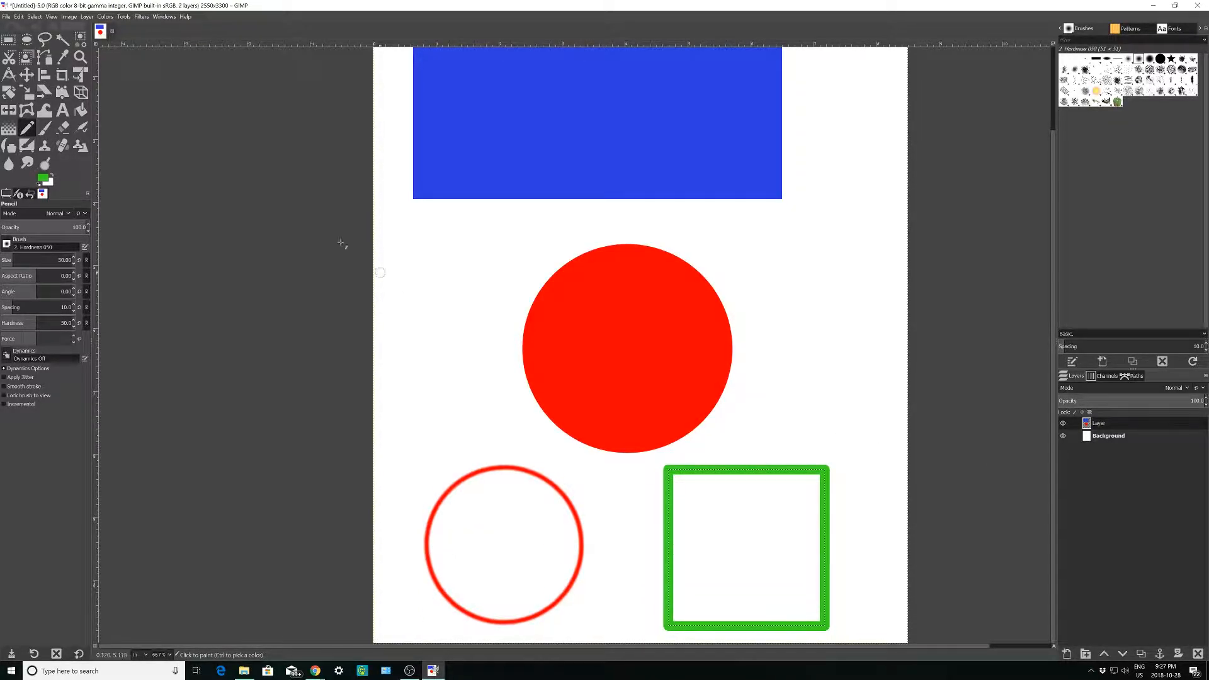
key(m)
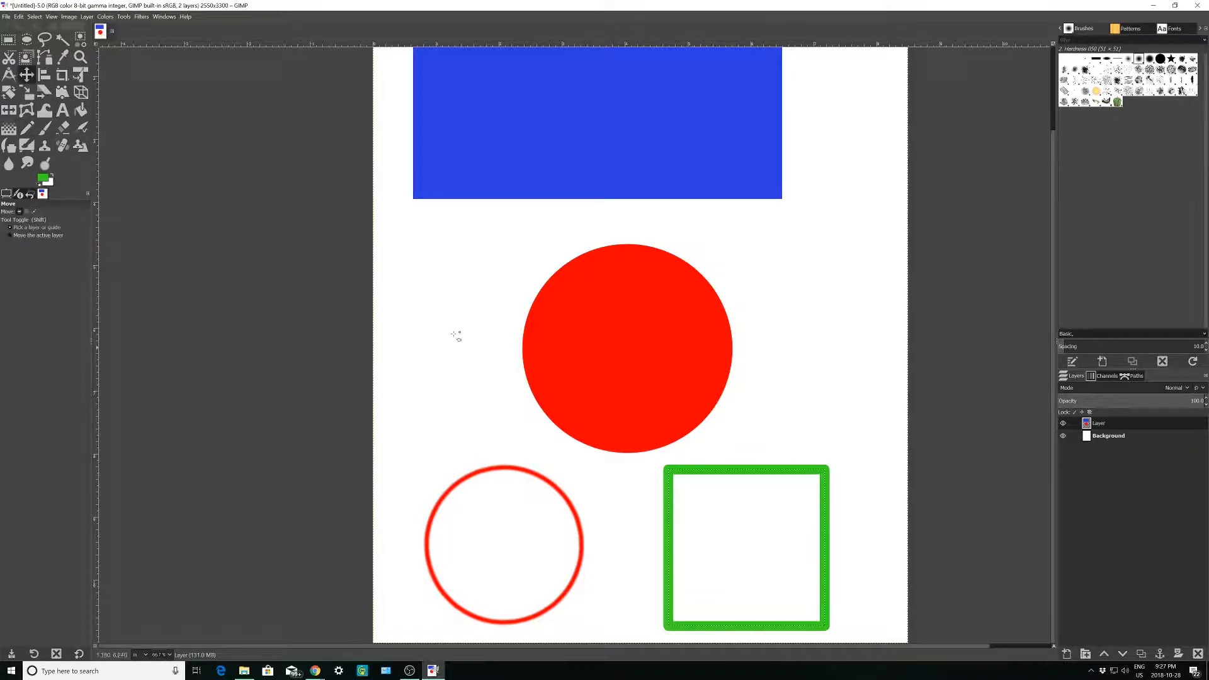
mouse_move(657, 349)
mouse_down()
mouse_move(586, 351)
mouse_move(670, 348)
mouse_move(643, 338)
mouse_move(652, 347)
mouse_up()
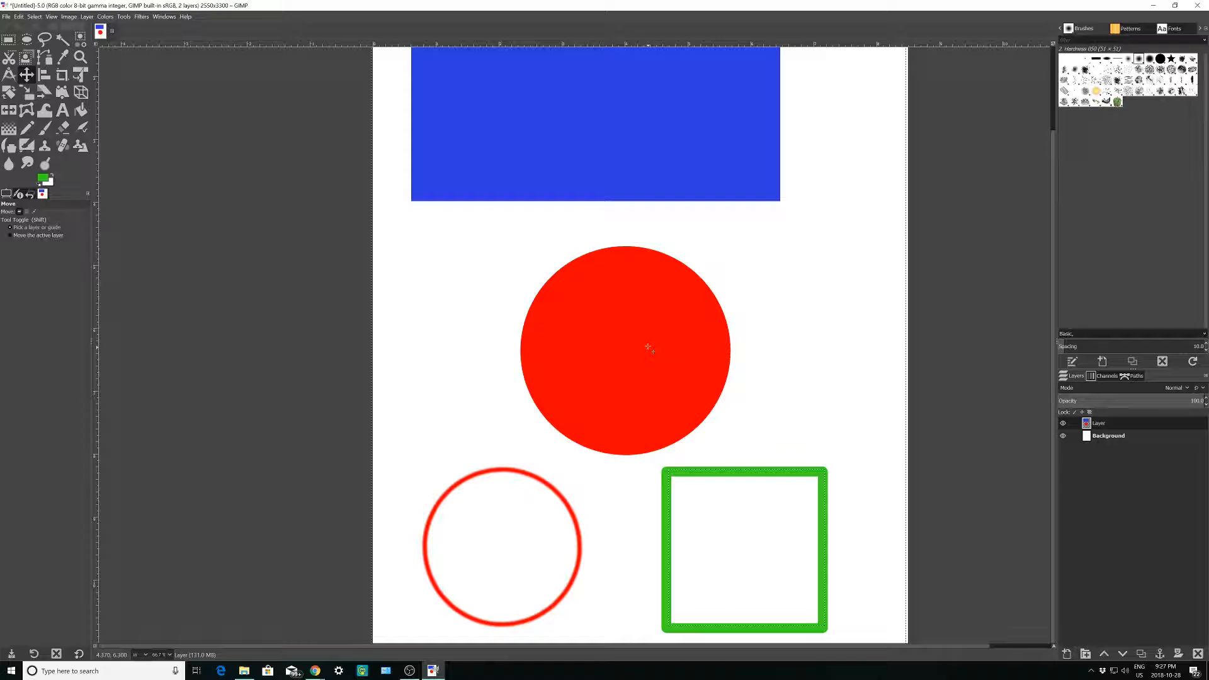
mouse_move(646, 355)
mouse_down()
mouse_move(621, 355)
mouse_move(647, 348)
mouse_up()
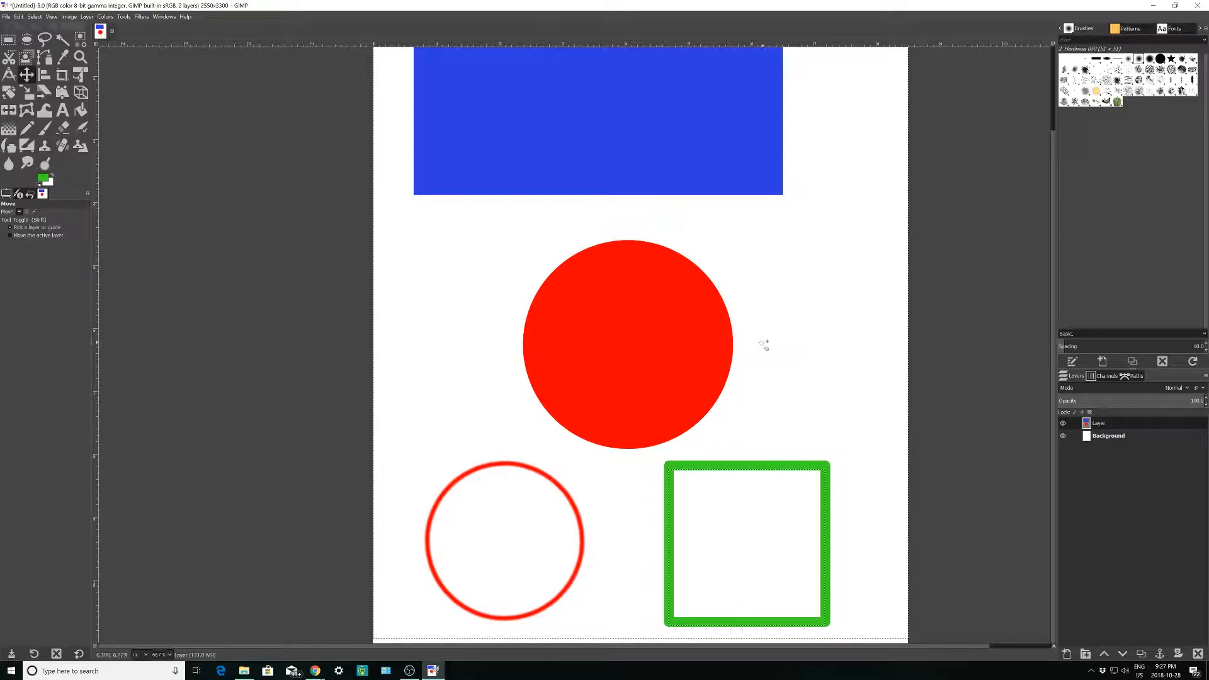
Step: Create a new 2550 × 3300 px layer filled with transparency and name it Green Circle
scroll(626, 248, down, 1)
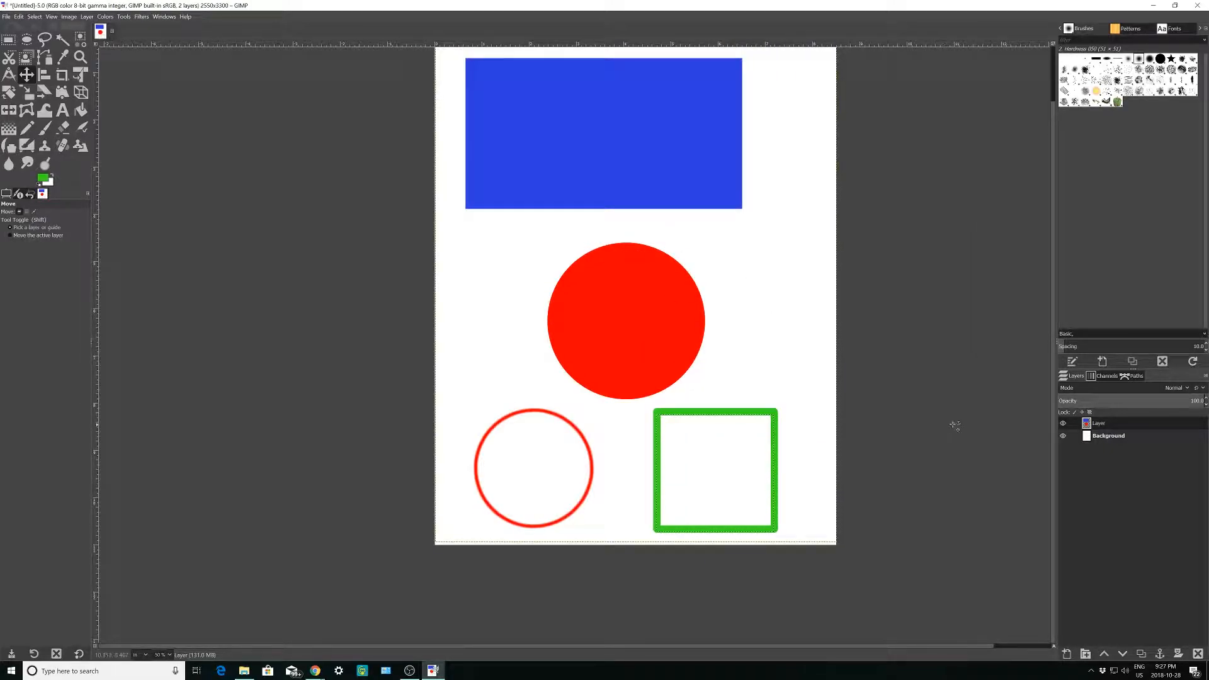
drag(1055, 391, 1054, 358)
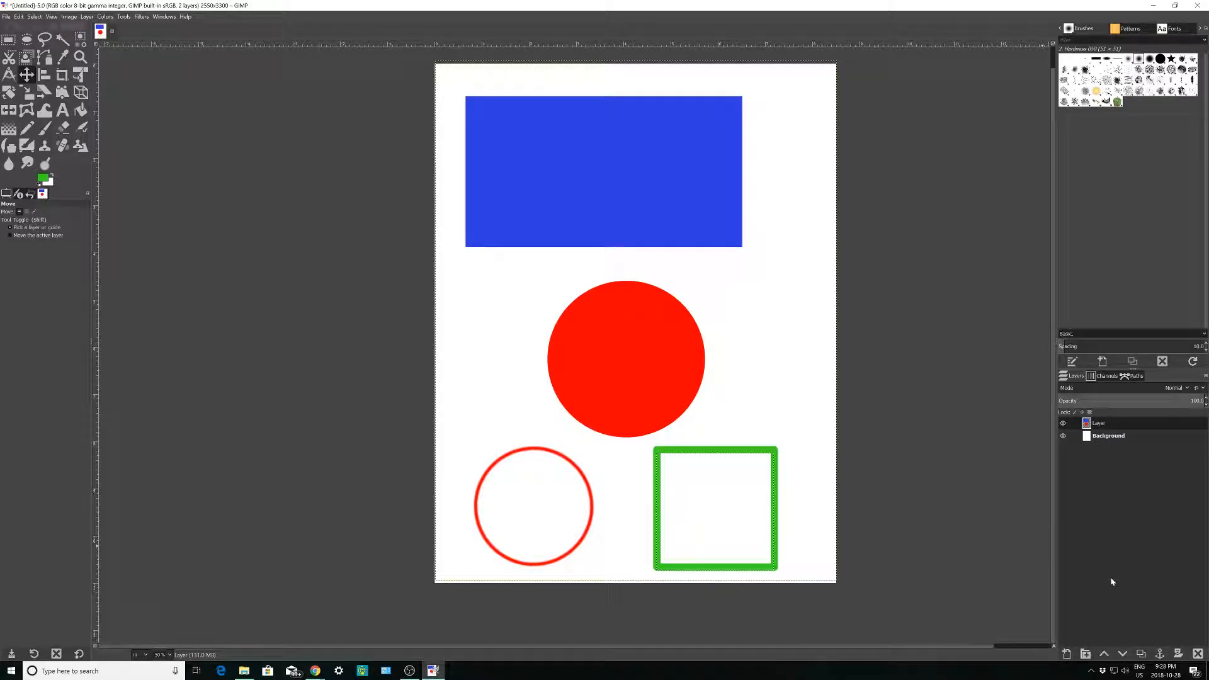
click(1068, 654)
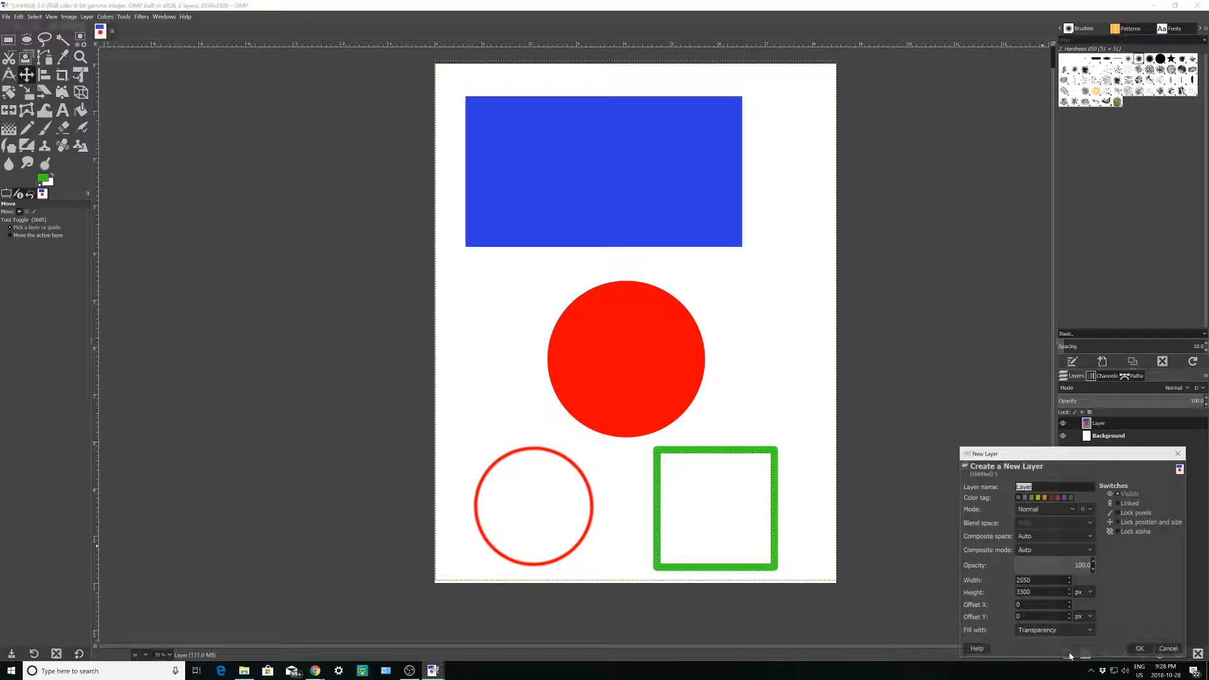
click(1169, 649)
click(1068, 654)
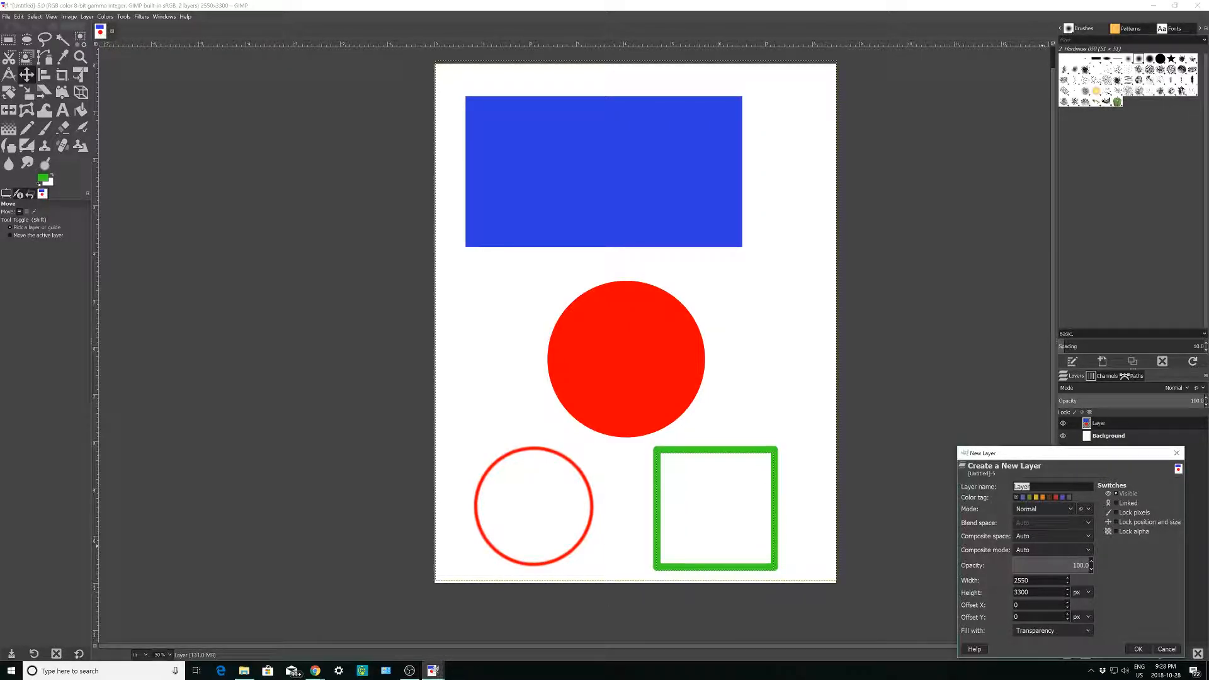
key(BackSpace)
text(Circ)
key(BackSpace)
key(BackSpace)
key(BackSpace)
key(BackSpace)
key(BackSpace)
key(BackSpace)
text(Green Circle)
key(Return)
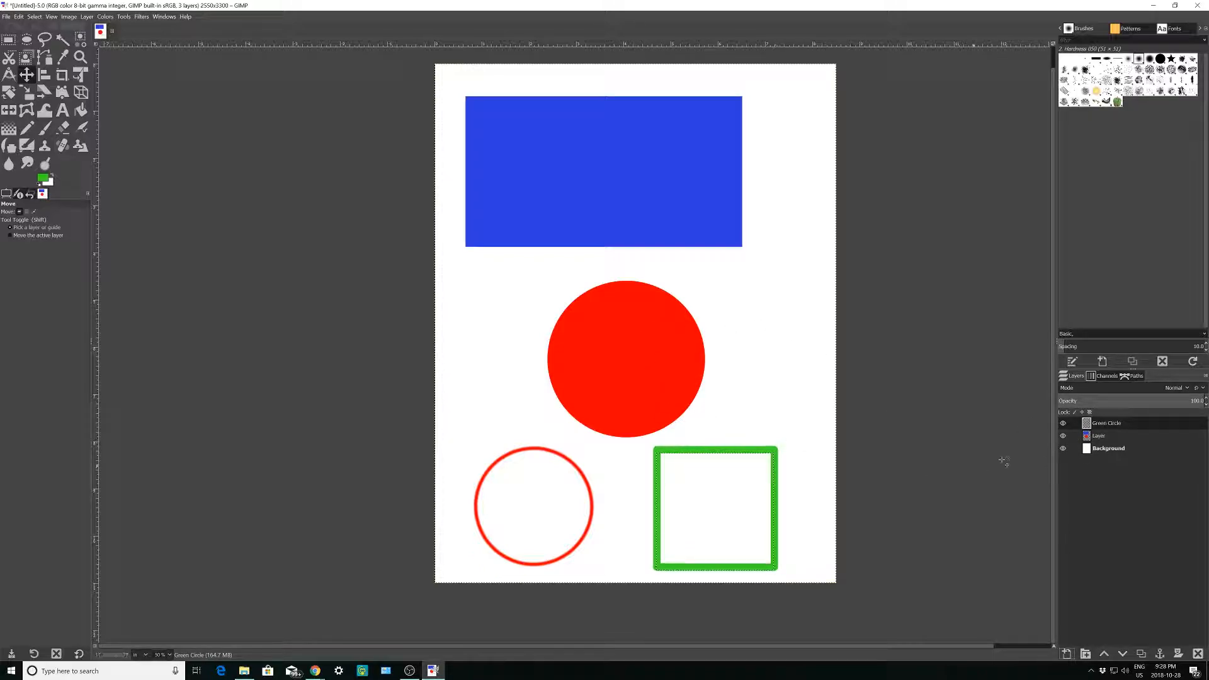
Step: With the shapes layer linked and the Green Circle layer active, shift the drawn shapes slightly right, and remove the link
click(1064, 436)
click(1064, 436)
click(1080, 437)
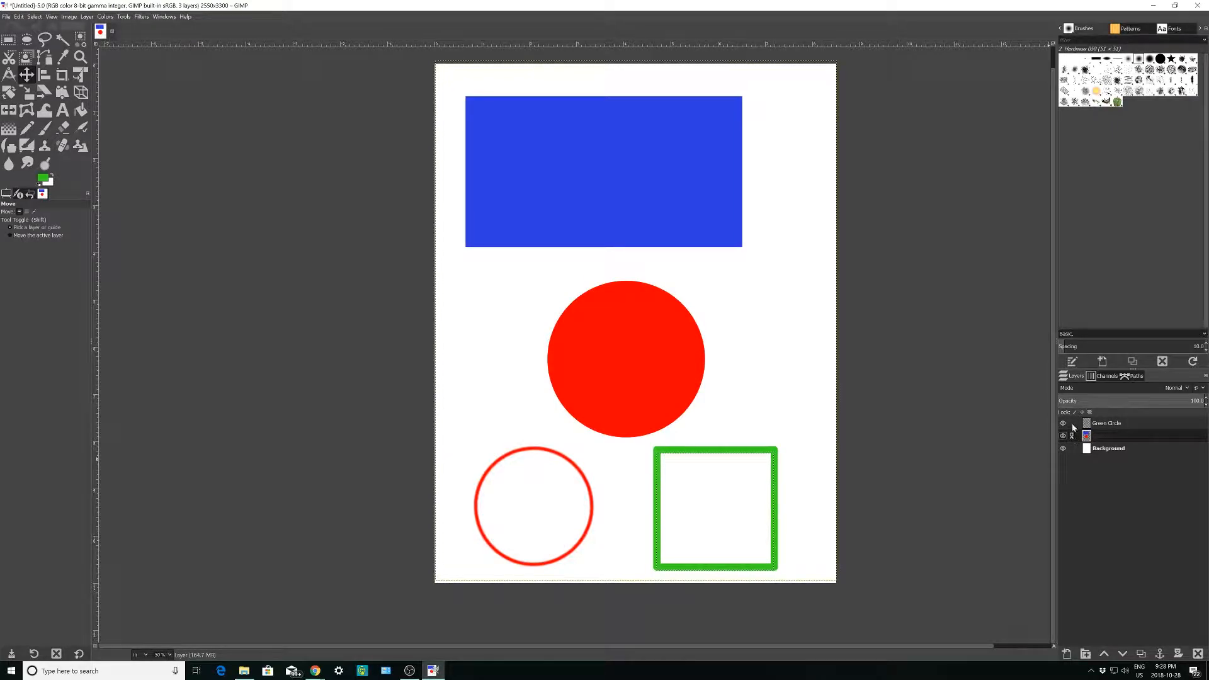
click(1106, 426)
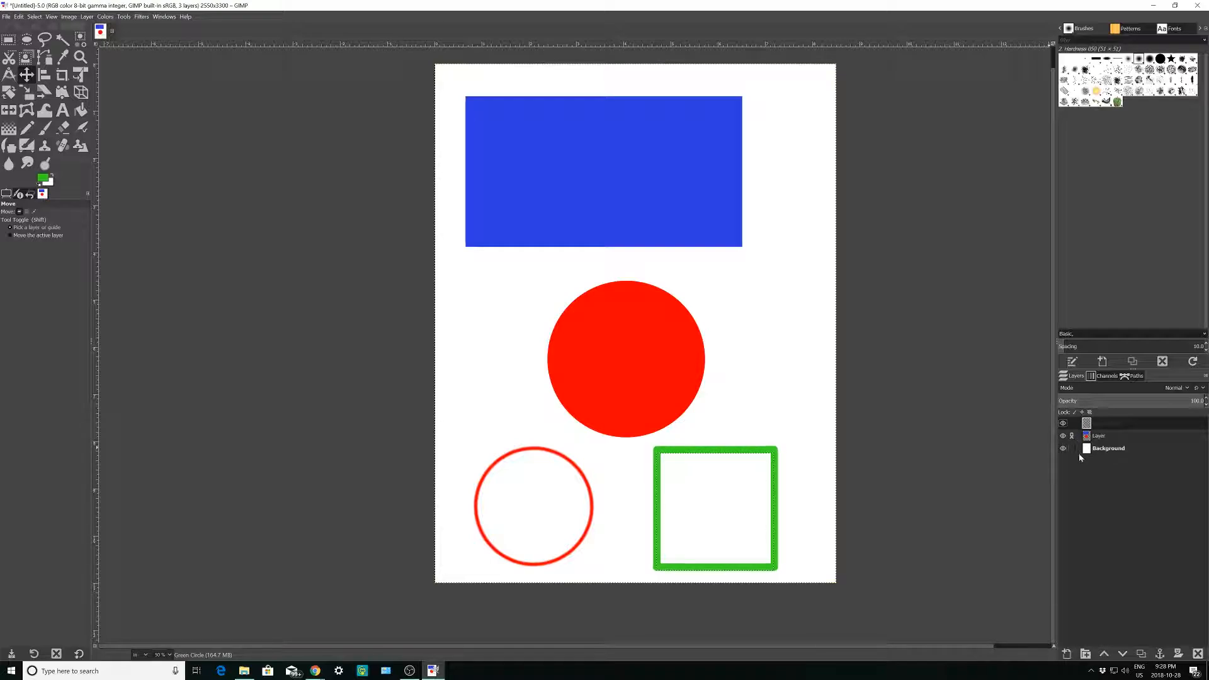
mouse_move(539, 210)
mouse_down()
mouse_move(573, 206)
mouse_move(544, 210)
mouse_up()
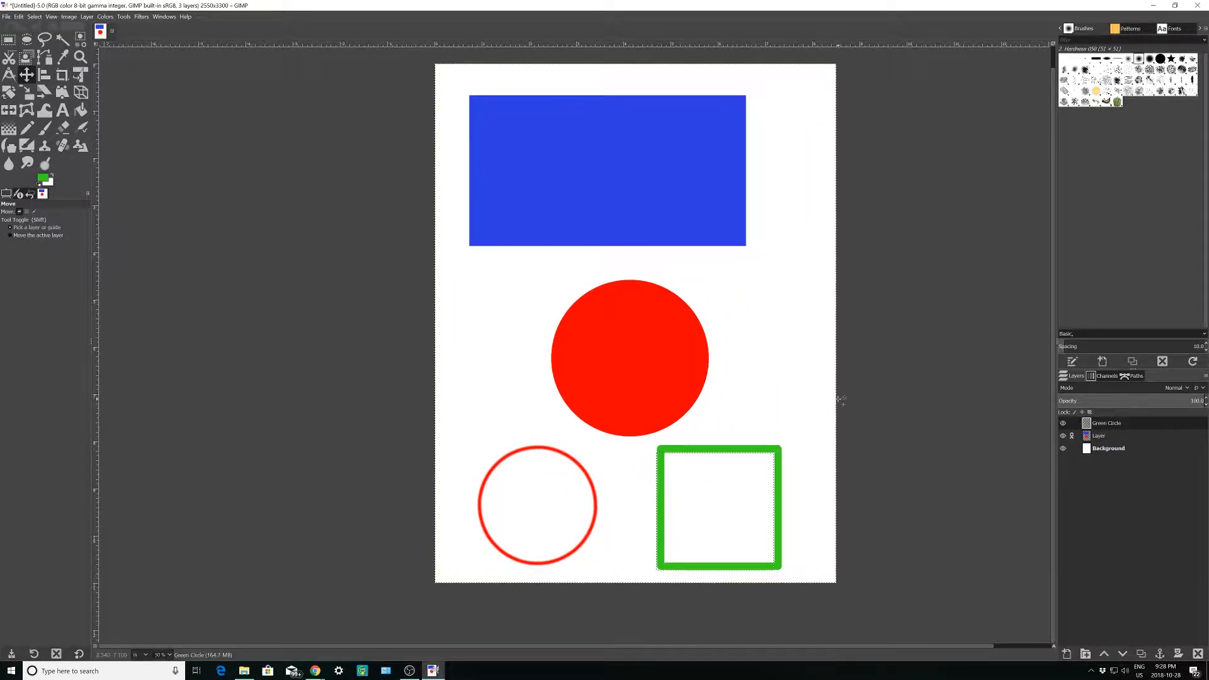
click(1072, 437)
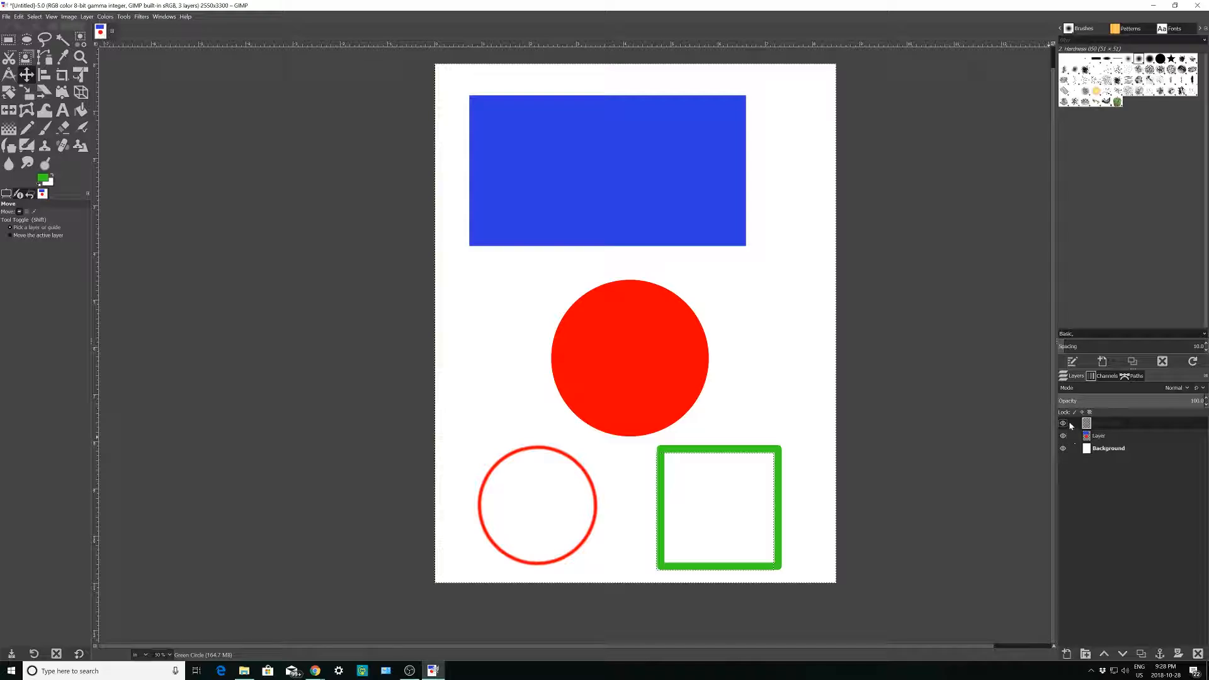
Step: On the Green Circle layer, draw a circular selection about 926 px wide overlapping the upper right of the red circle
click(1103, 436)
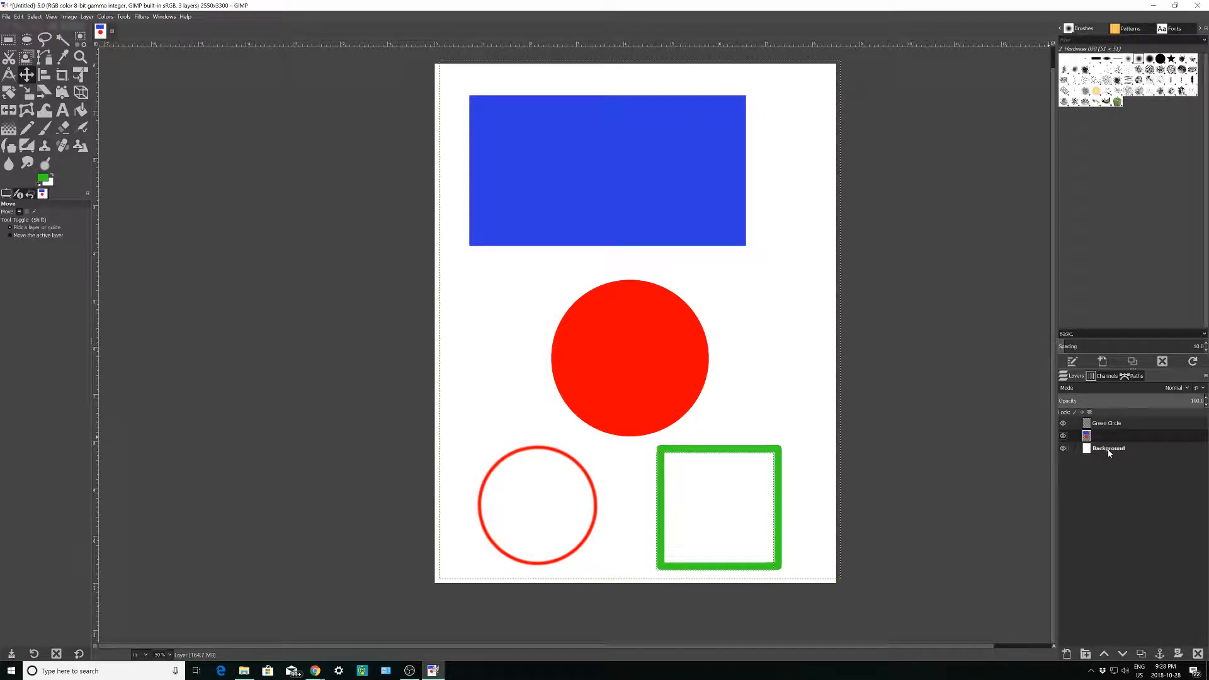
click(1121, 425)
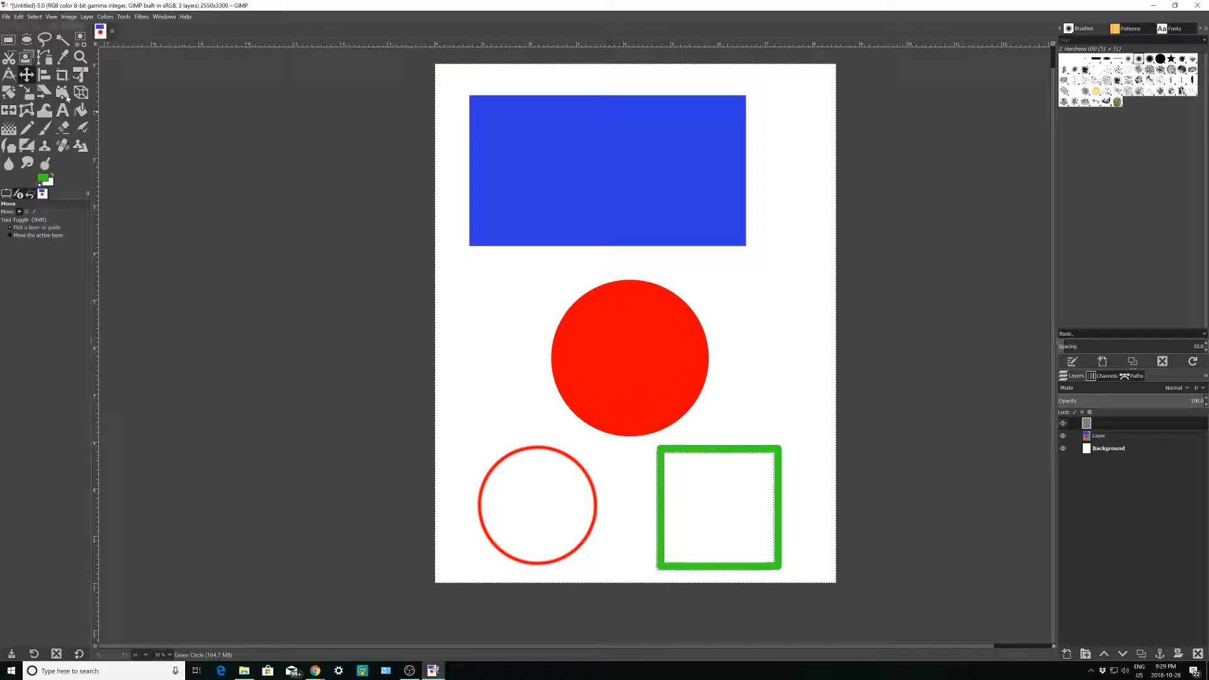
click(26, 40)
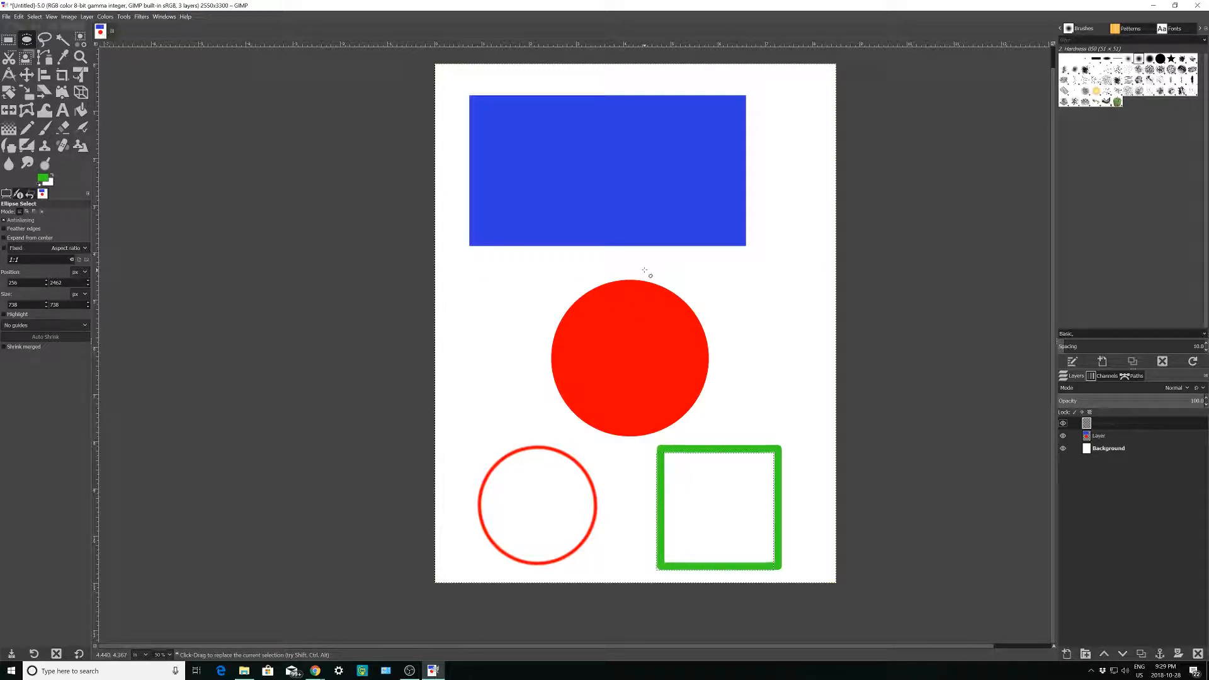
drag(642, 260, 791, 391)
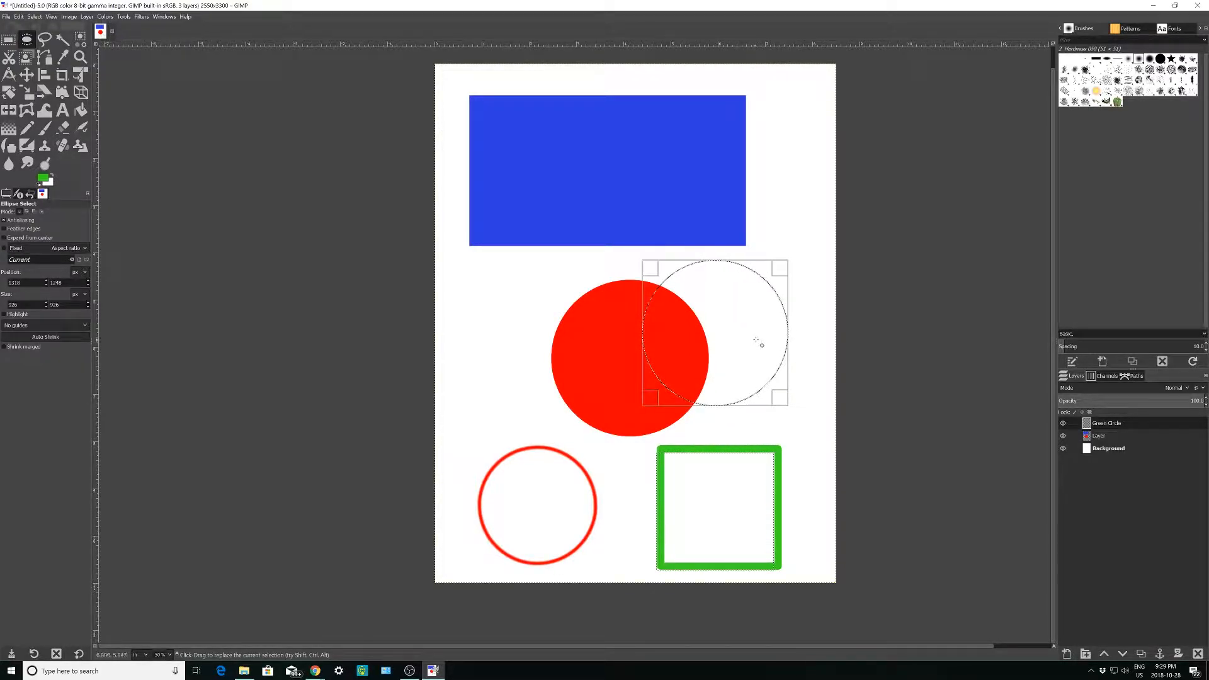
right_click(755, 296)
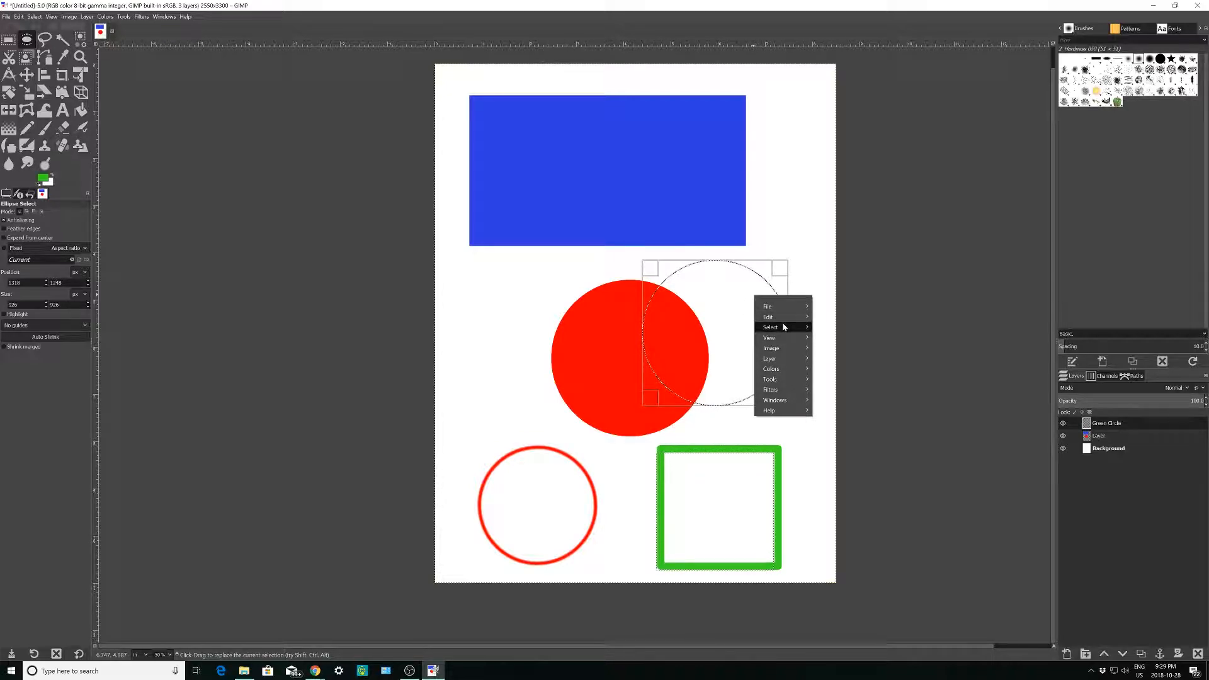
mouse_move(784, 321)
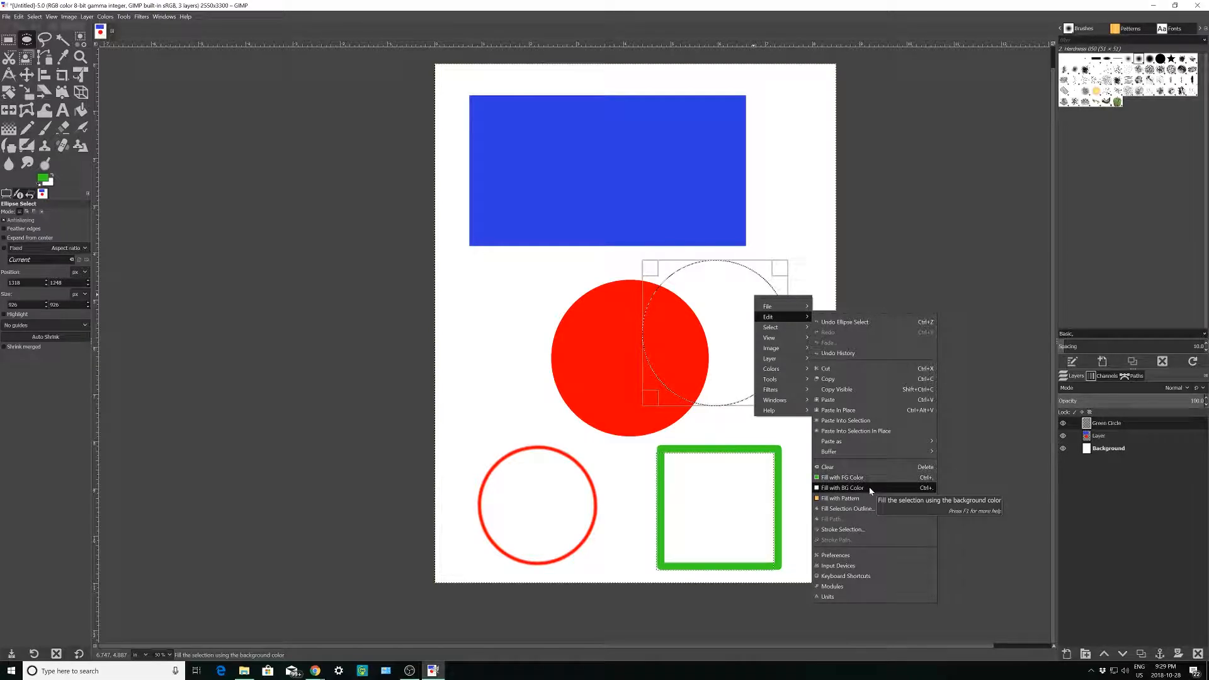
Step: Set the background color to blue with HTML notation 1d0df7
click(52, 187)
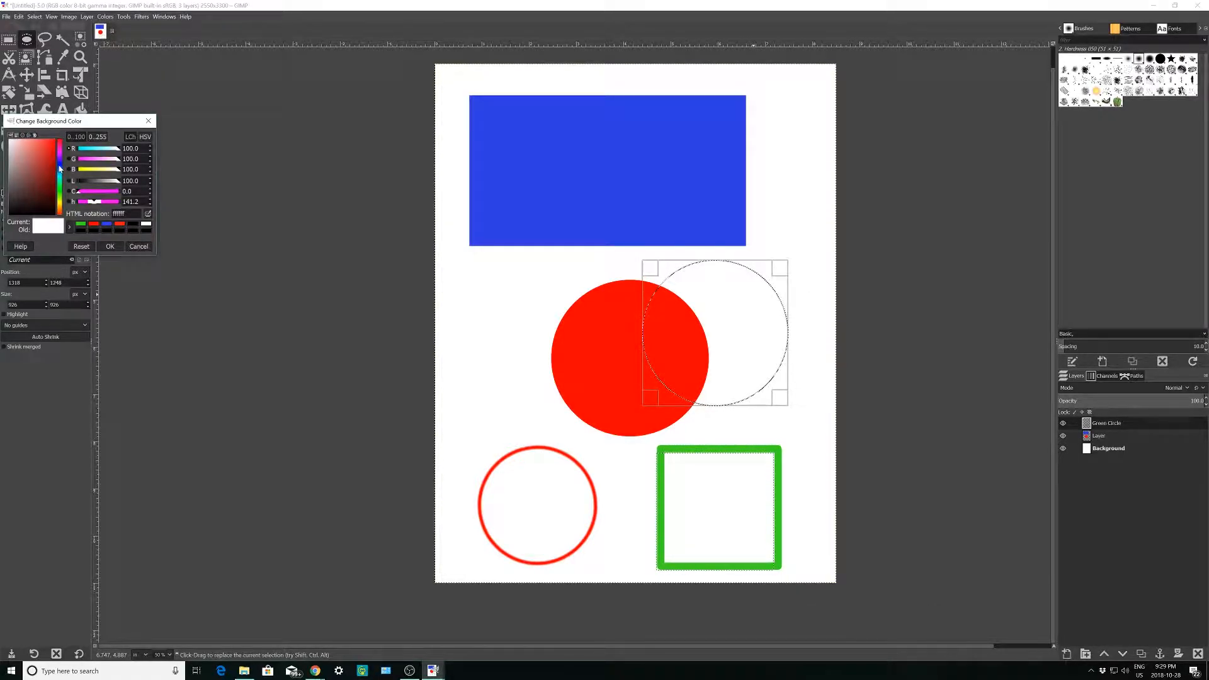
click(60, 167)
click(54, 144)
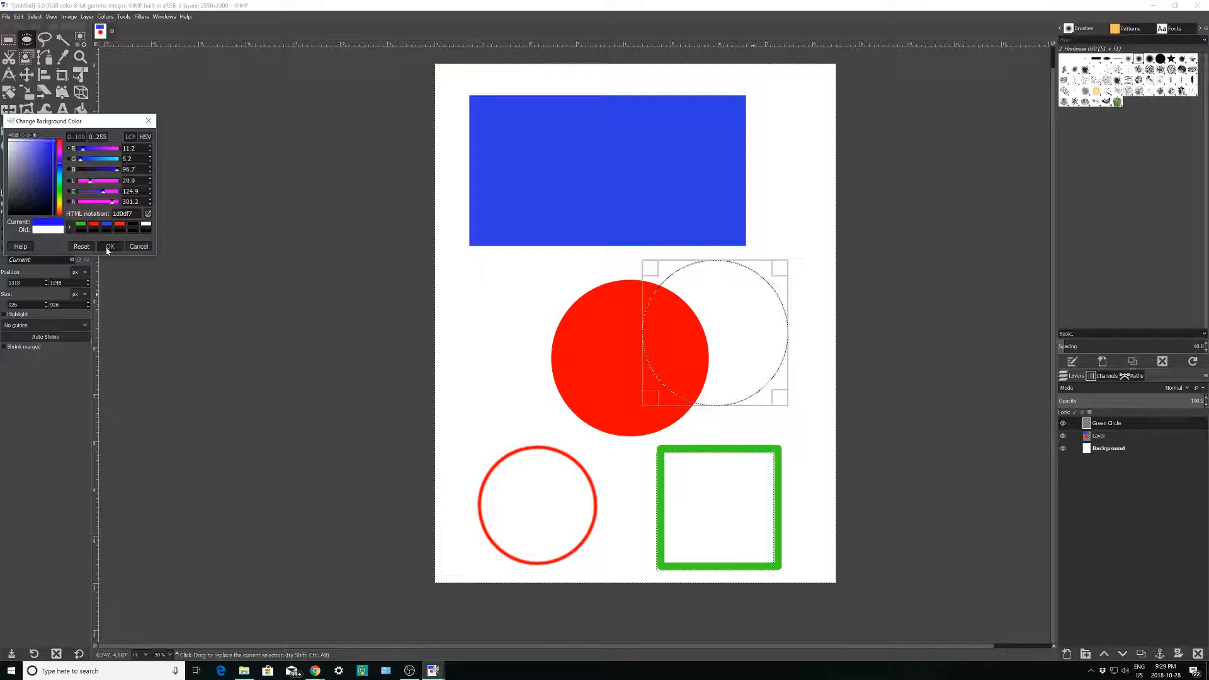
click(110, 246)
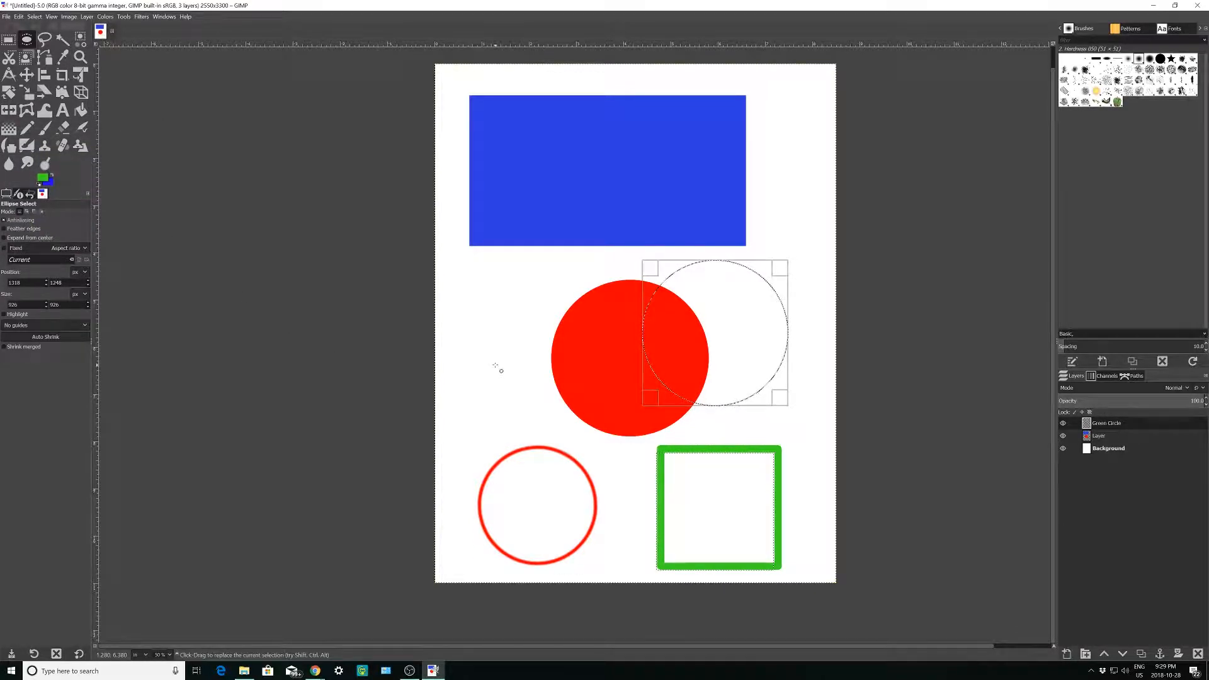
Step: Try to fill the selected circle with the green foreground color, and undo the fill
right_click(738, 340)
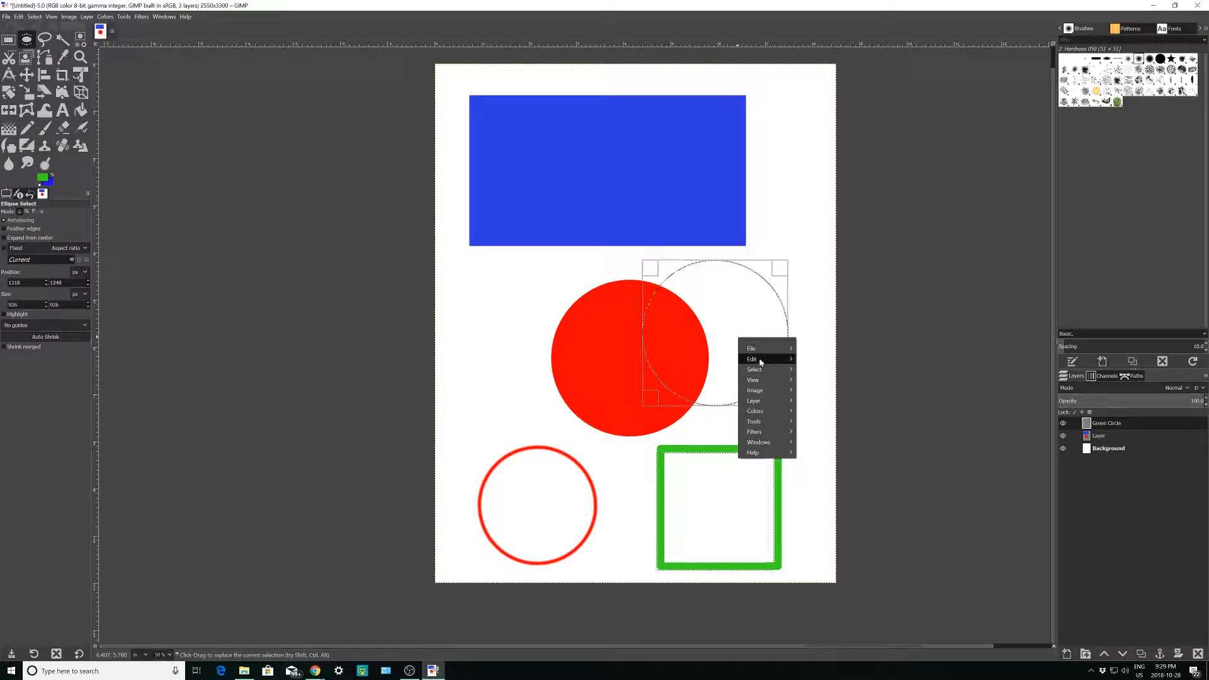
mouse_move(756, 359)
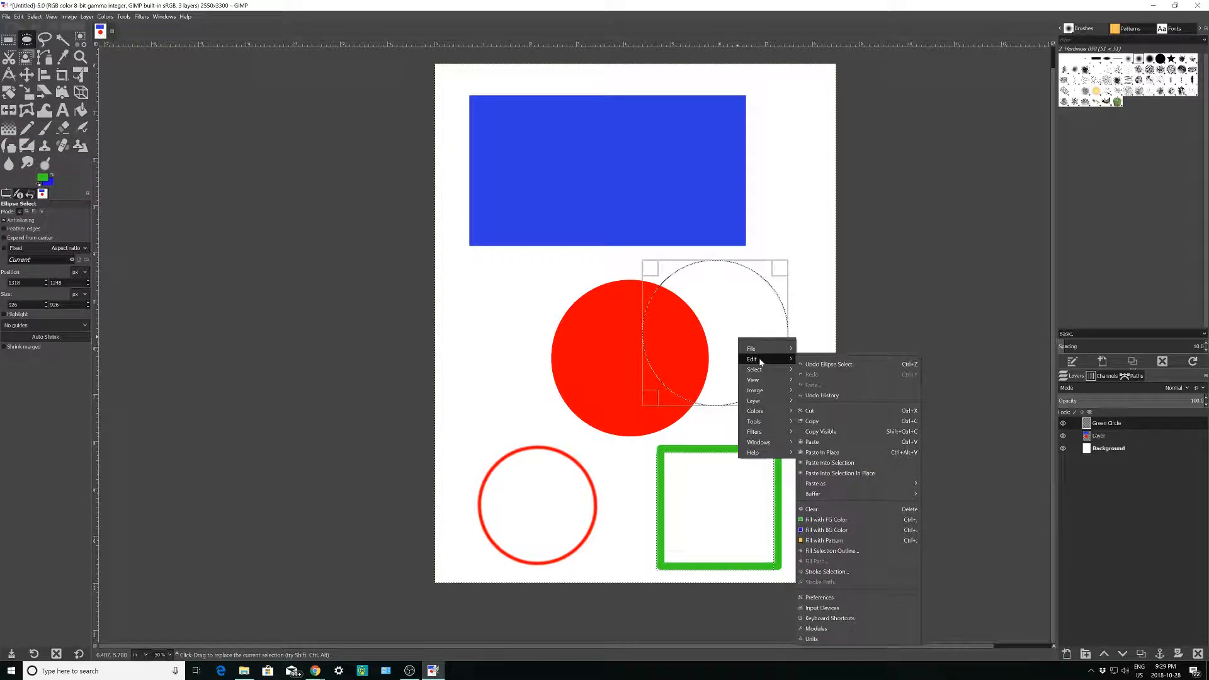
click(820, 521)
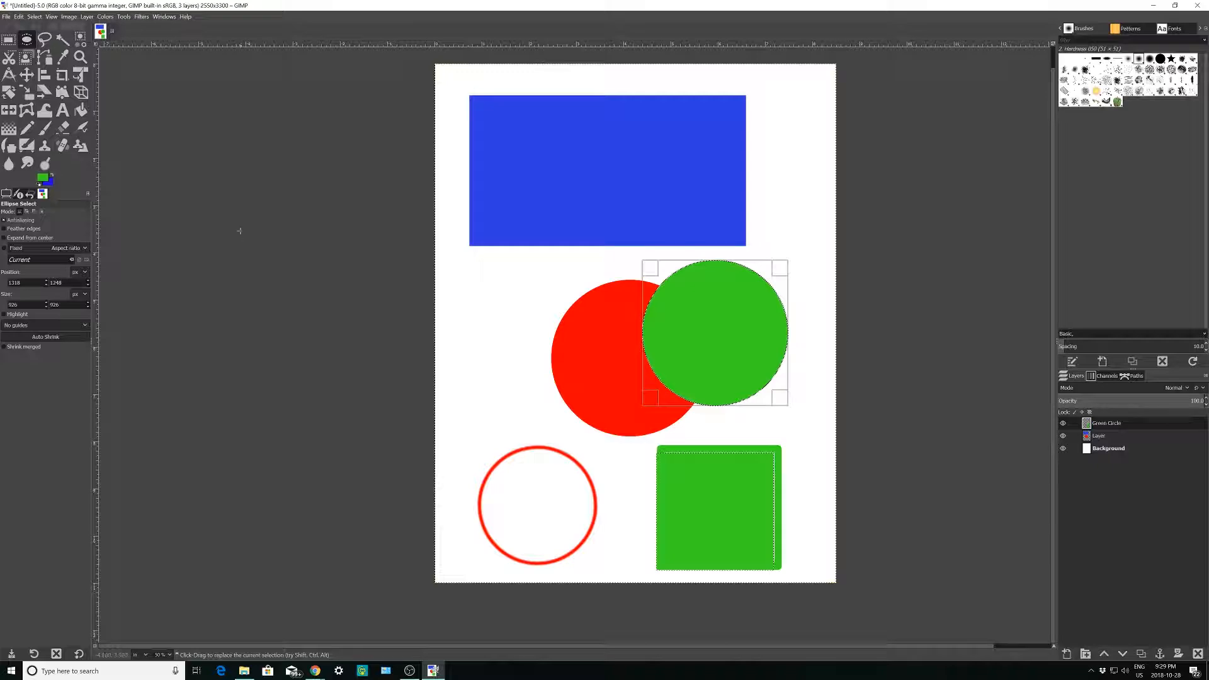
key(ctrl+z)
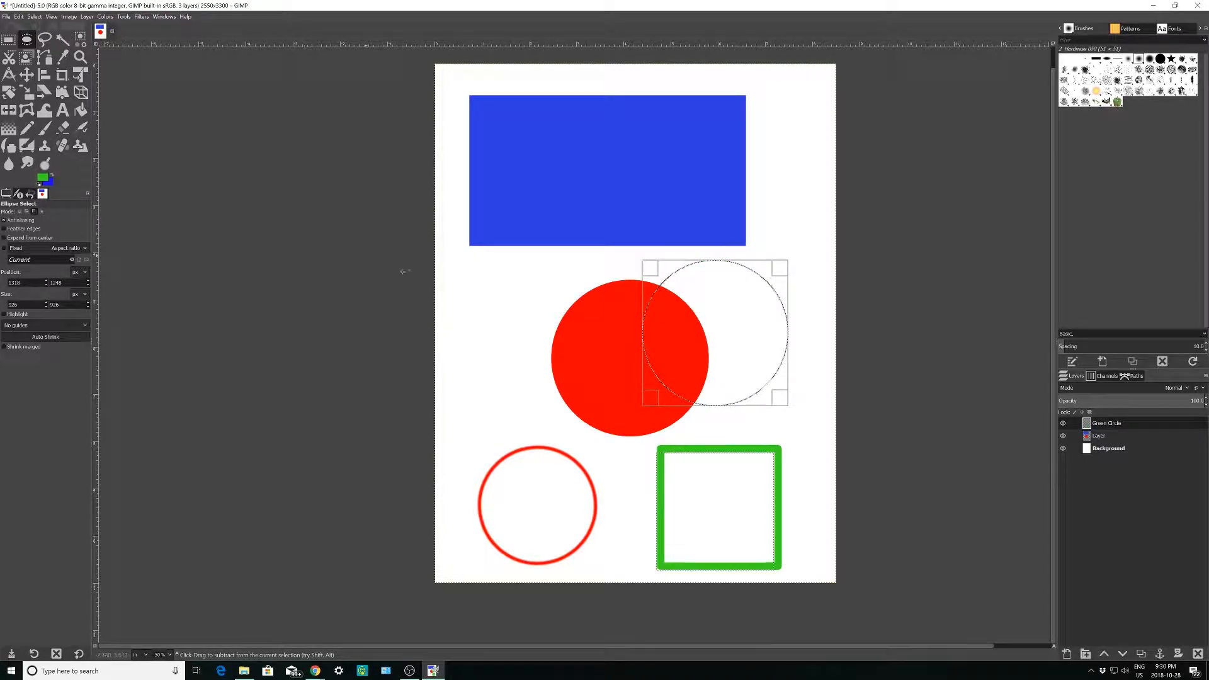
Step: Clear the existing selections and draw an elliptical selection about 860 × 834 px overlapping the right side of the red circle
click(7, 42)
click(361, 332)
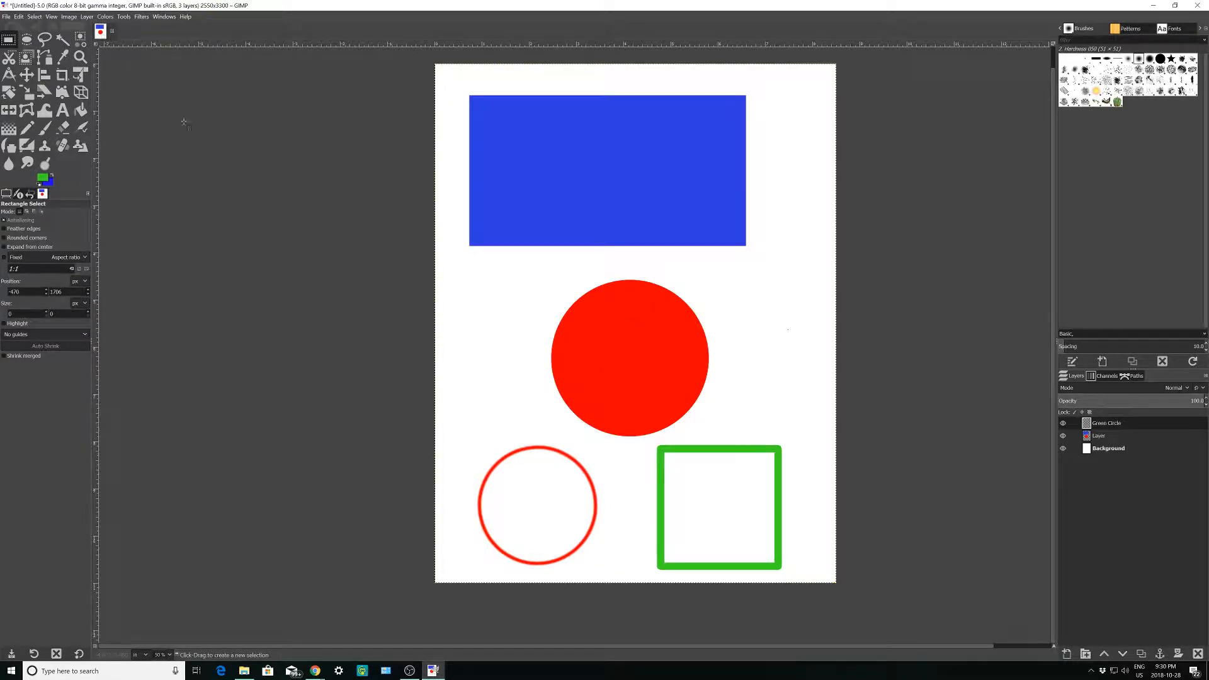
click(27, 39)
drag(648, 264, 787, 385)
click(760, 386)
drag(647, 259, 776, 394)
drag(463, 78, 586, 201)
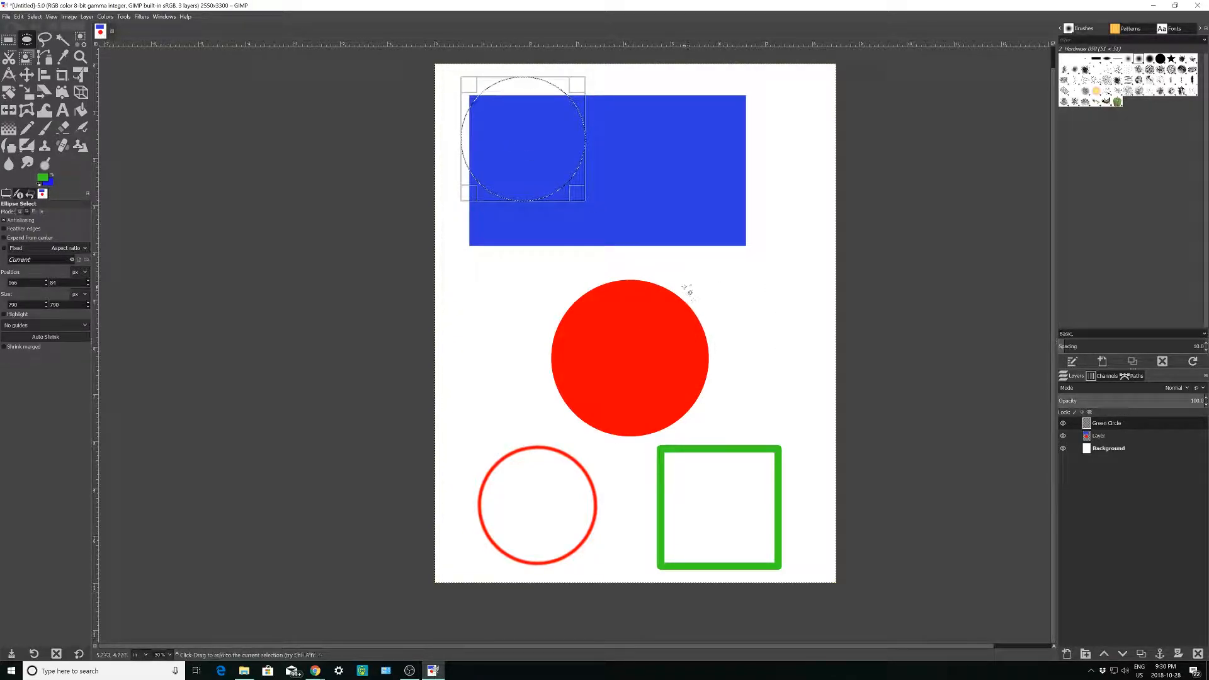
drag(679, 269, 815, 401)
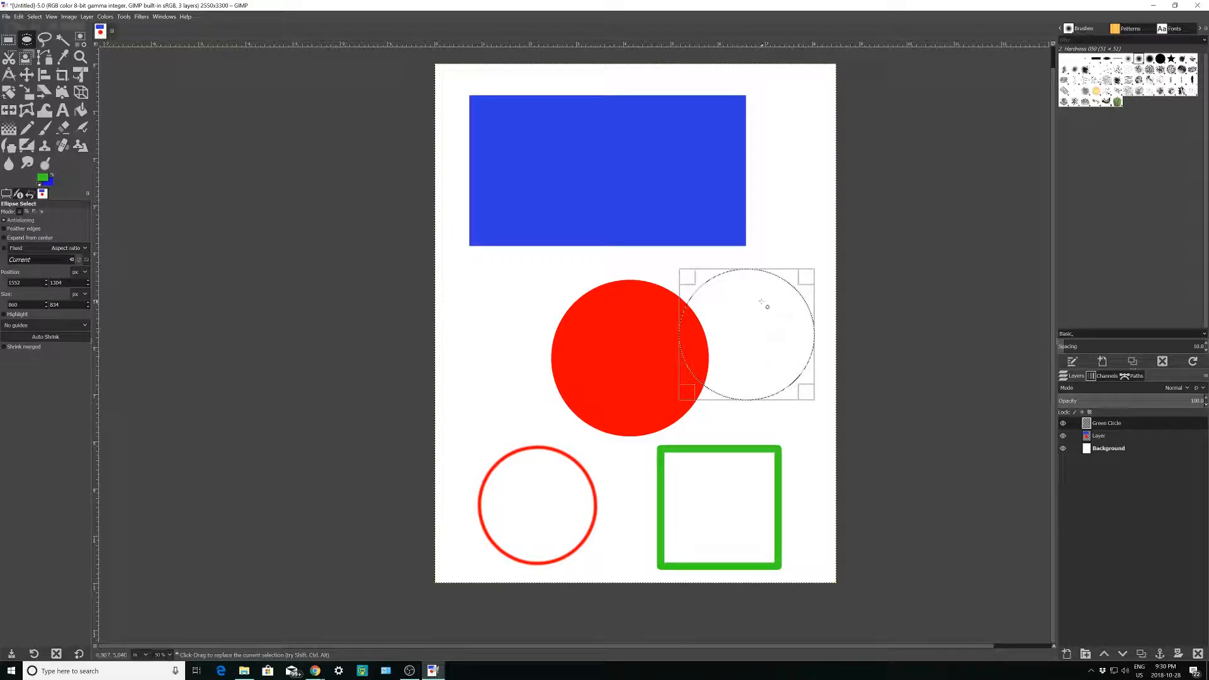
Step: Fill the elliptical selection with the green foreground color and clear the selection
right_click(706, 280)
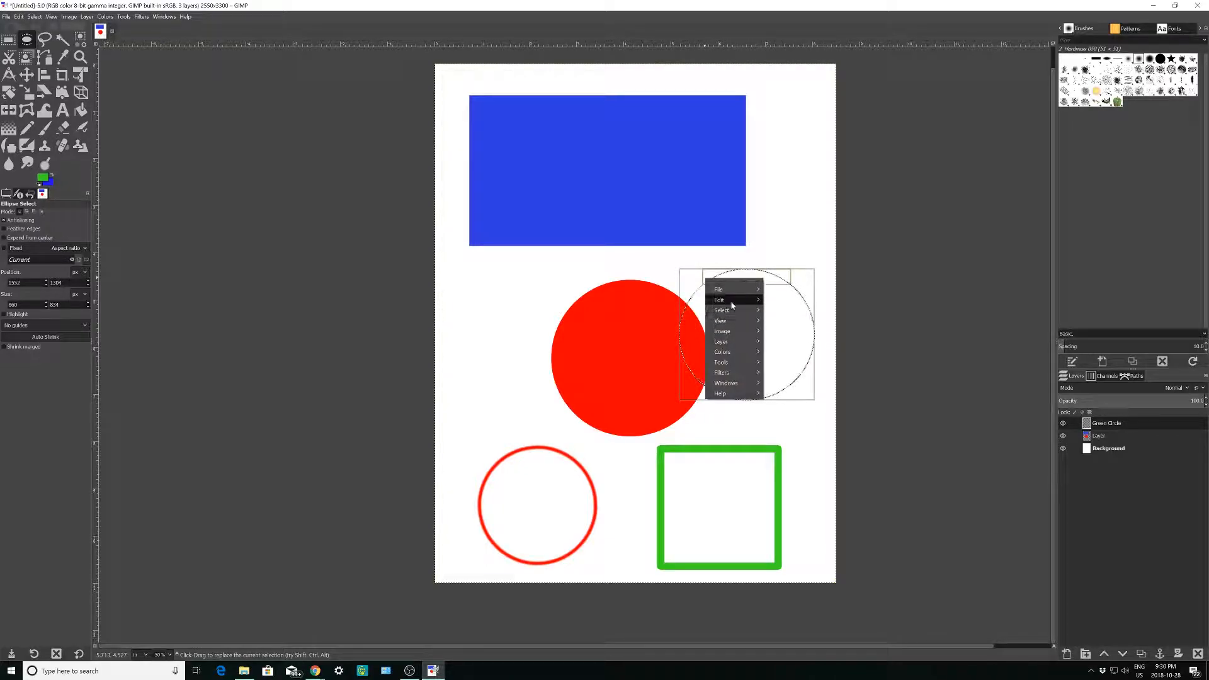
mouse_move(732, 306)
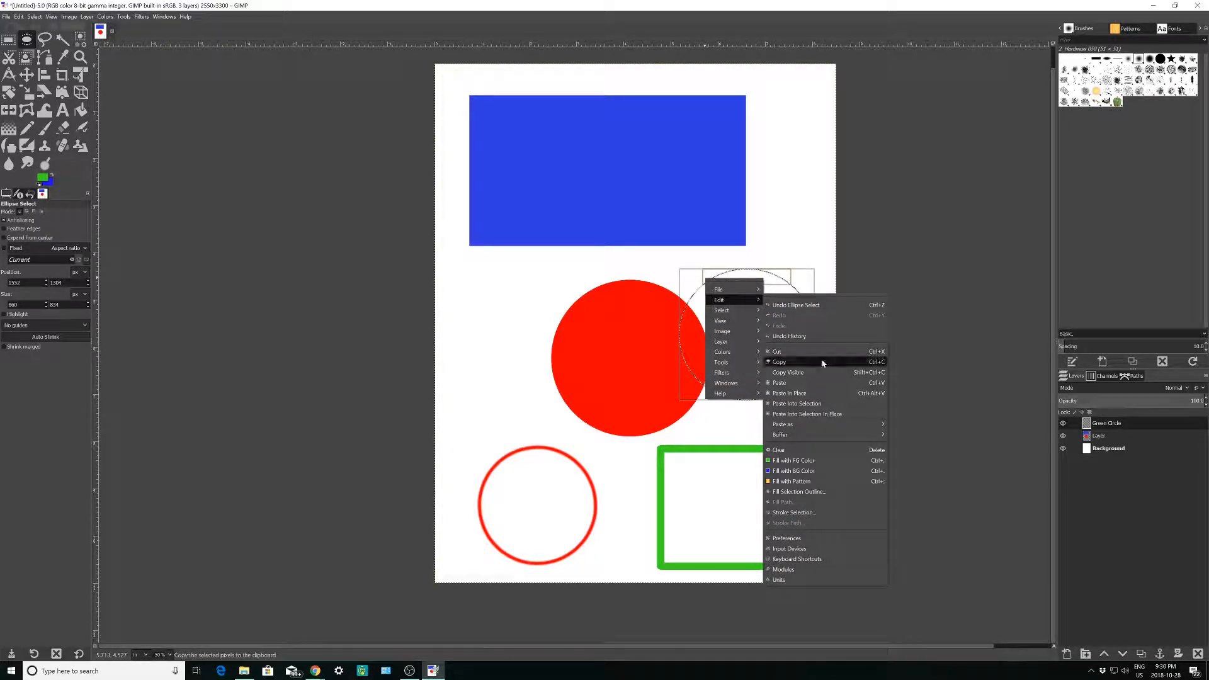
click(813, 465)
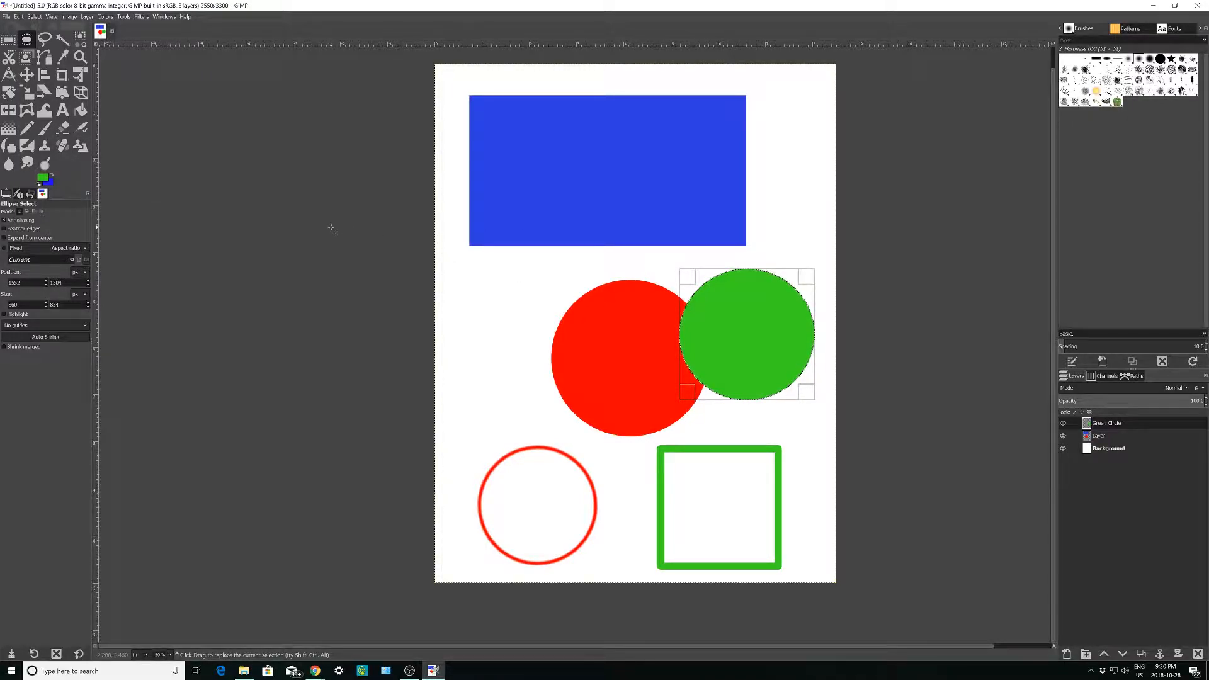
click(7, 17)
click(7, 17)
click(205, 110)
Step: Set the Move tool to move the active layer and shift the Green Circle layer up and left over the red circle
click(26, 75)
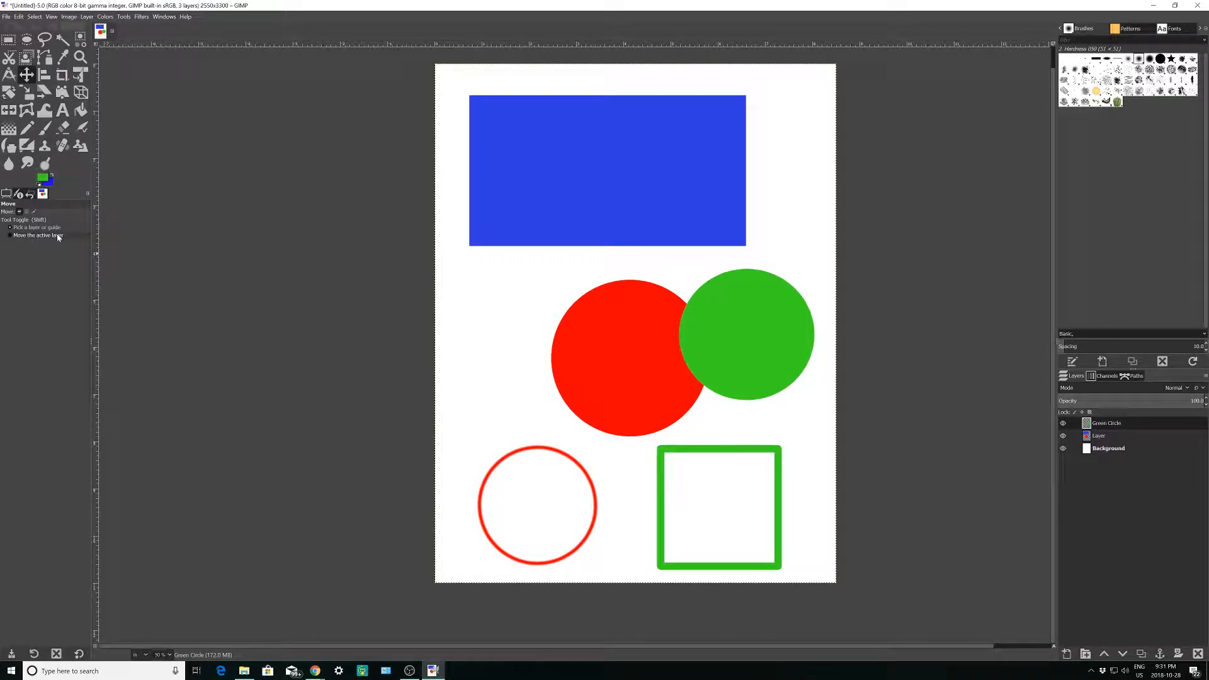
double_click(1112, 424)
click(11, 237)
double_click(1109, 424)
drag(778, 343, 714, 310)
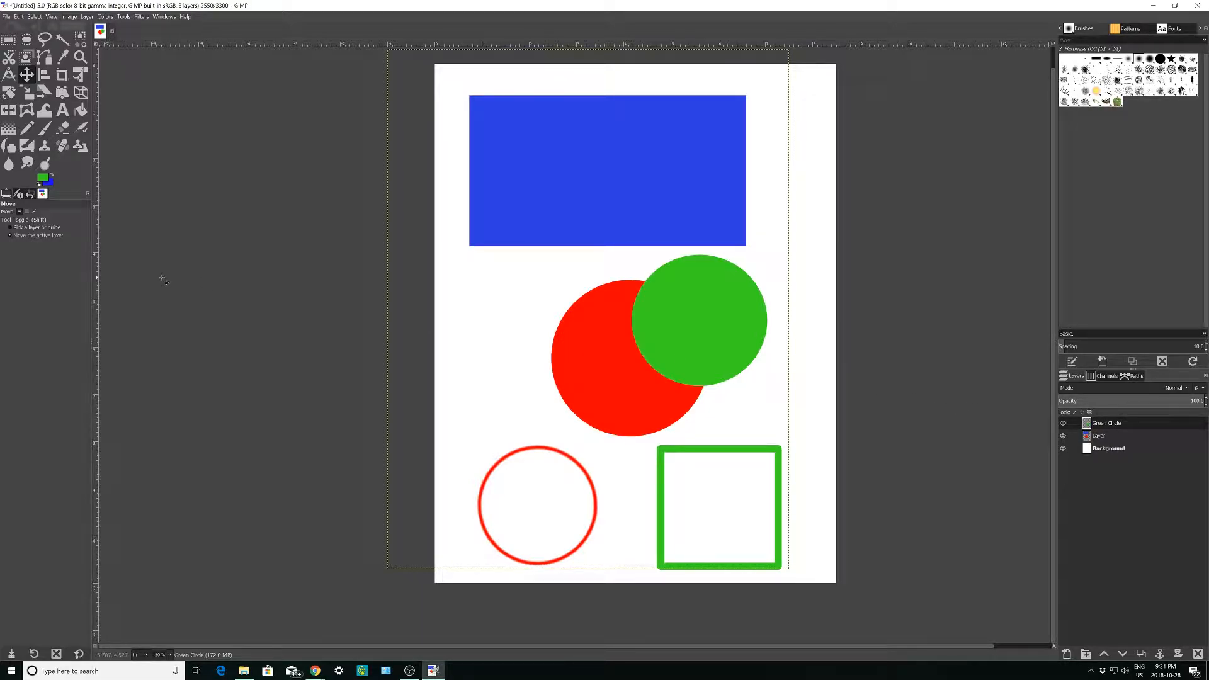
Step: Alternate between picking a layer to shift the shapes layer by its blue rectangle and moving the active Green Circle layer slightly upward
click(35, 227)
mouse_move(567, 183)
mouse_down()
mouse_move(496, 179)
mouse_move(559, 162)
mouse_move(575, 168)
mouse_move(543, 164)
mouse_move(596, 168)
mouse_move(540, 173)
mouse_move(577, 167)
mouse_up()
click(42, 236)
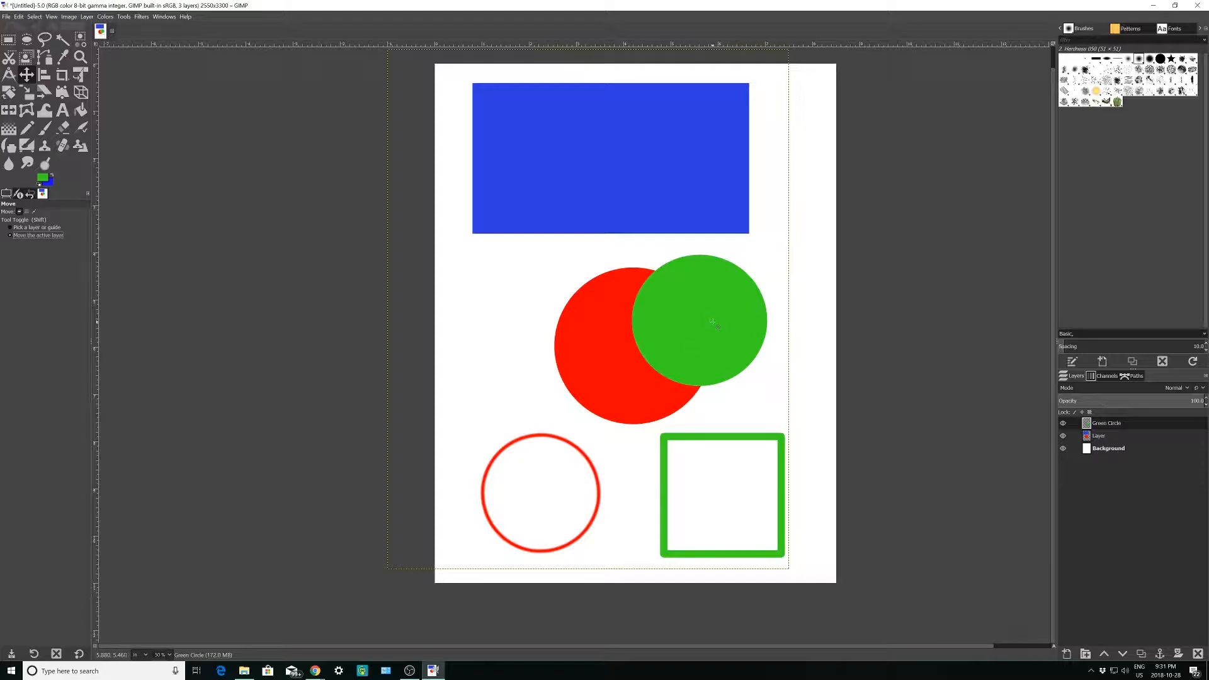
mouse_move(732, 321)
mouse_down()
mouse_move(670, 319)
mouse_move(733, 313)
mouse_up()
click(37, 227)
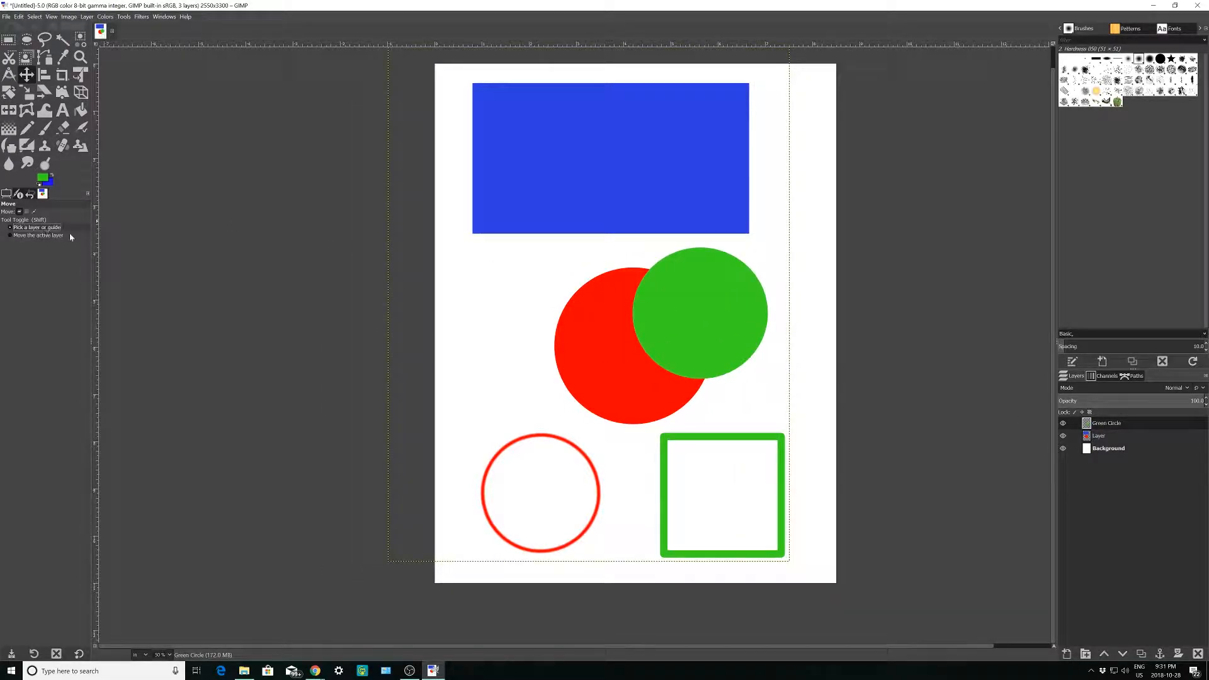
mouse_move(581, 191)
mouse_down()
mouse_move(510, 192)
mouse_move(632, 183)
mouse_move(562, 186)
mouse_move(589, 186)
mouse_move(574, 201)
mouse_up()
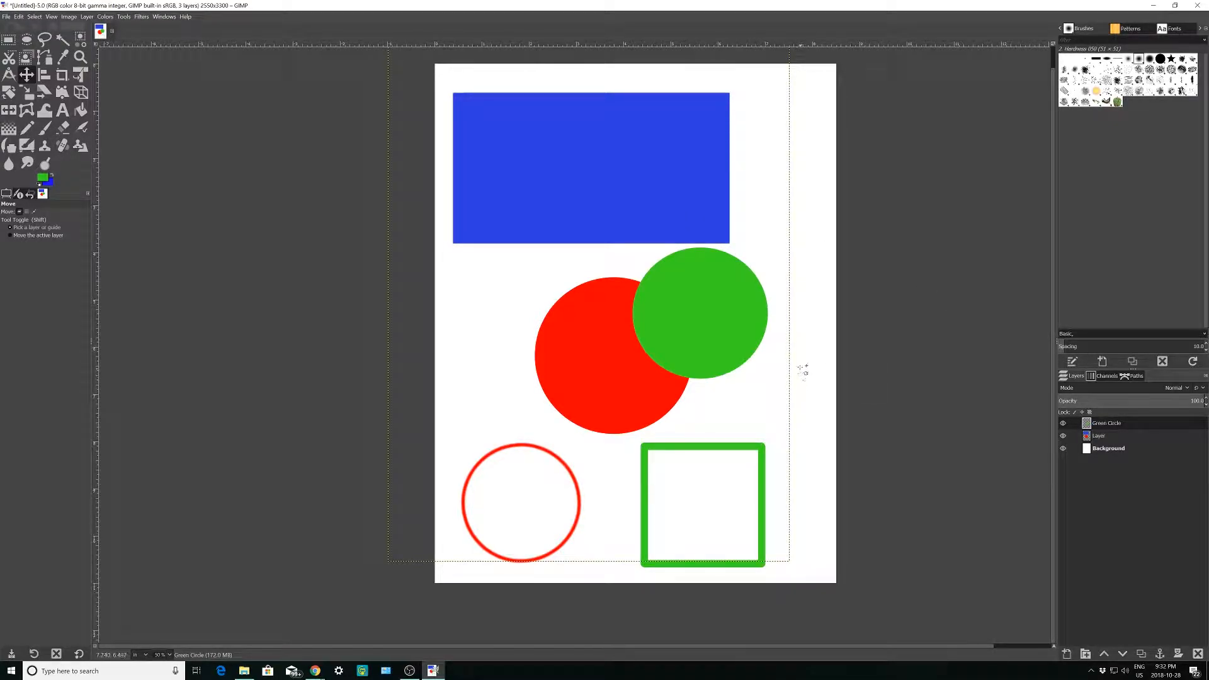
click(8, 39)
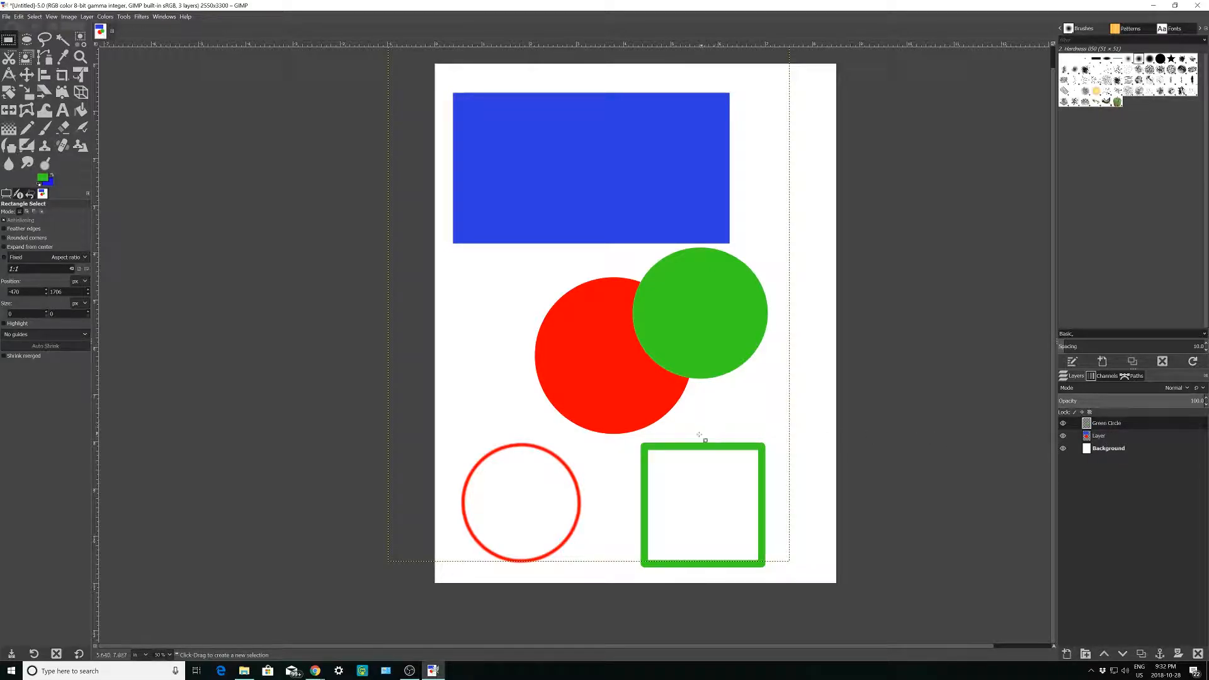
right_click(645, 460)
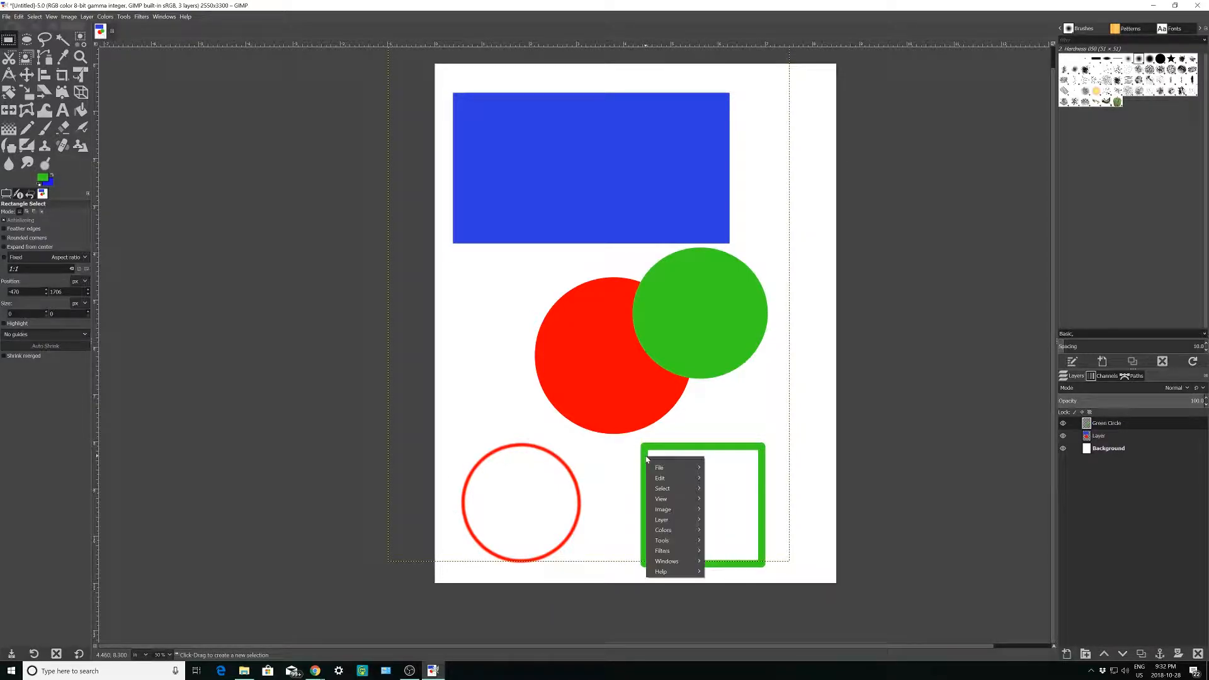
mouse_move(683, 479)
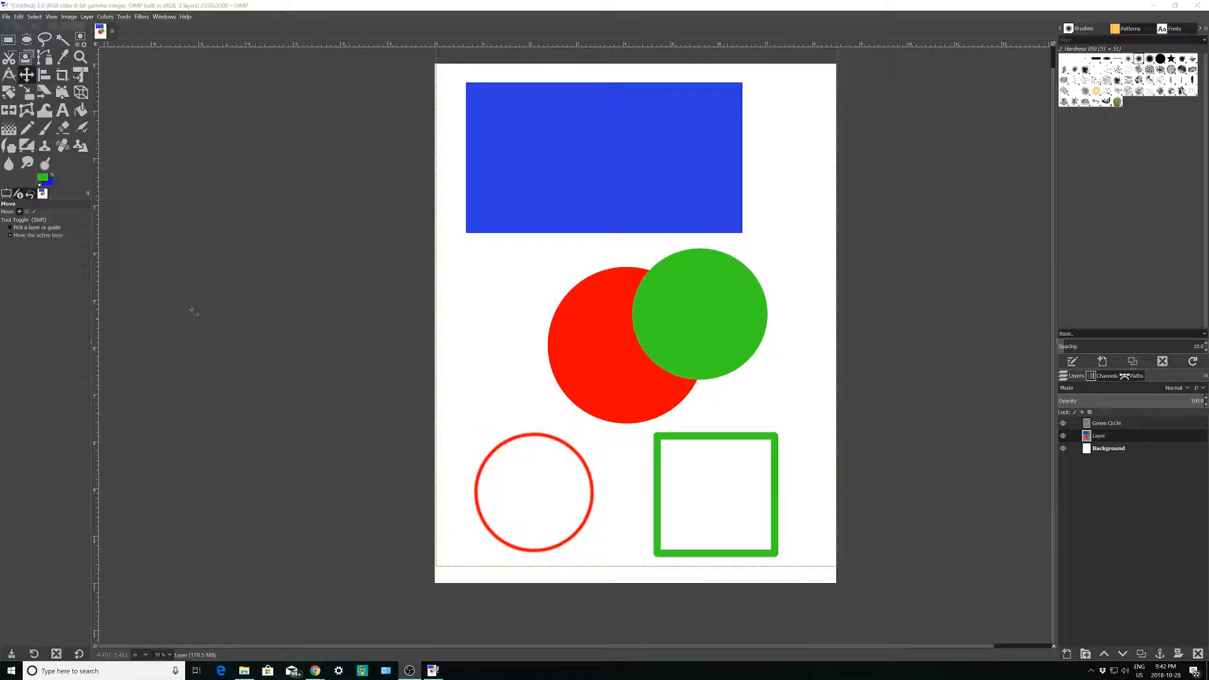
Step: Select a rectangular area about 1316 × 988 px around the red circle outline on the shapes layer and clear its contents
click(8, 39)
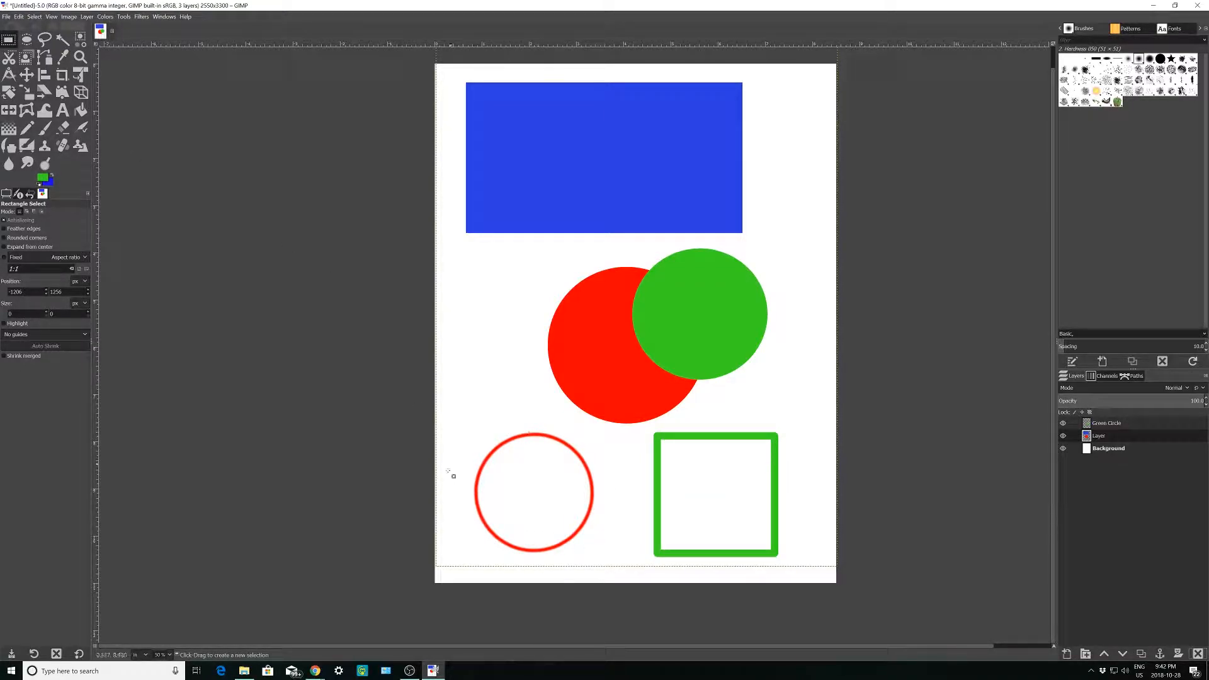
drag(391, 422, 597, 576)
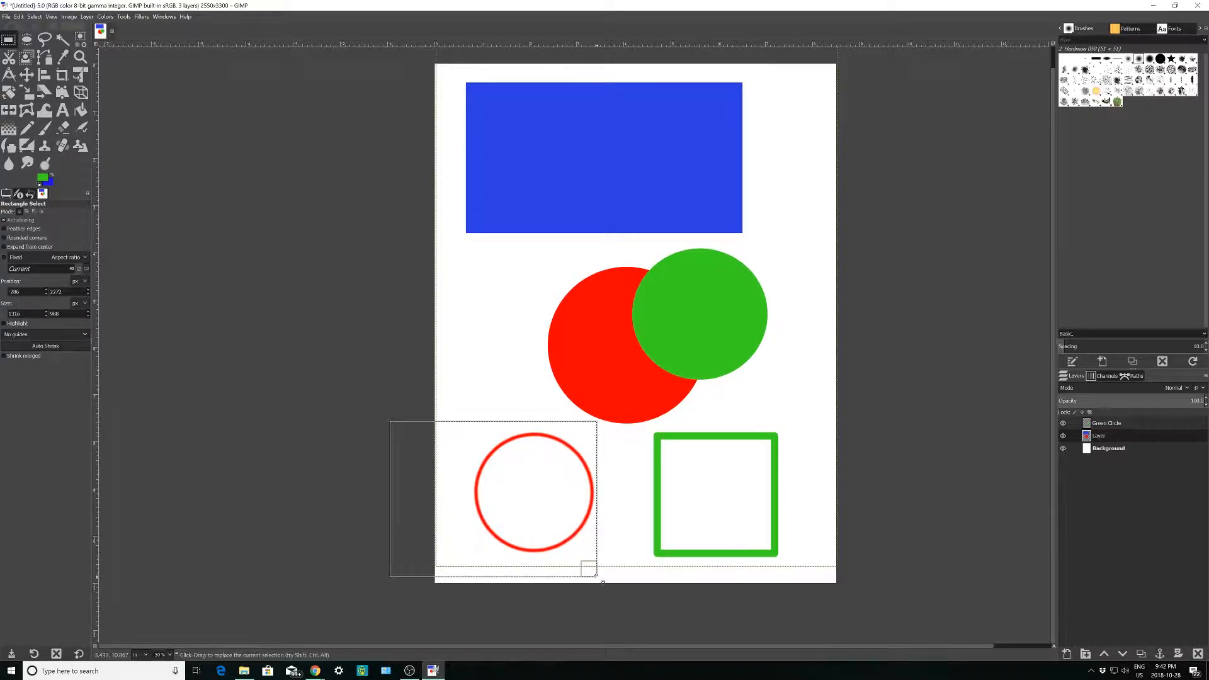
right_click(554, 501)
mouse_move(567, 523)
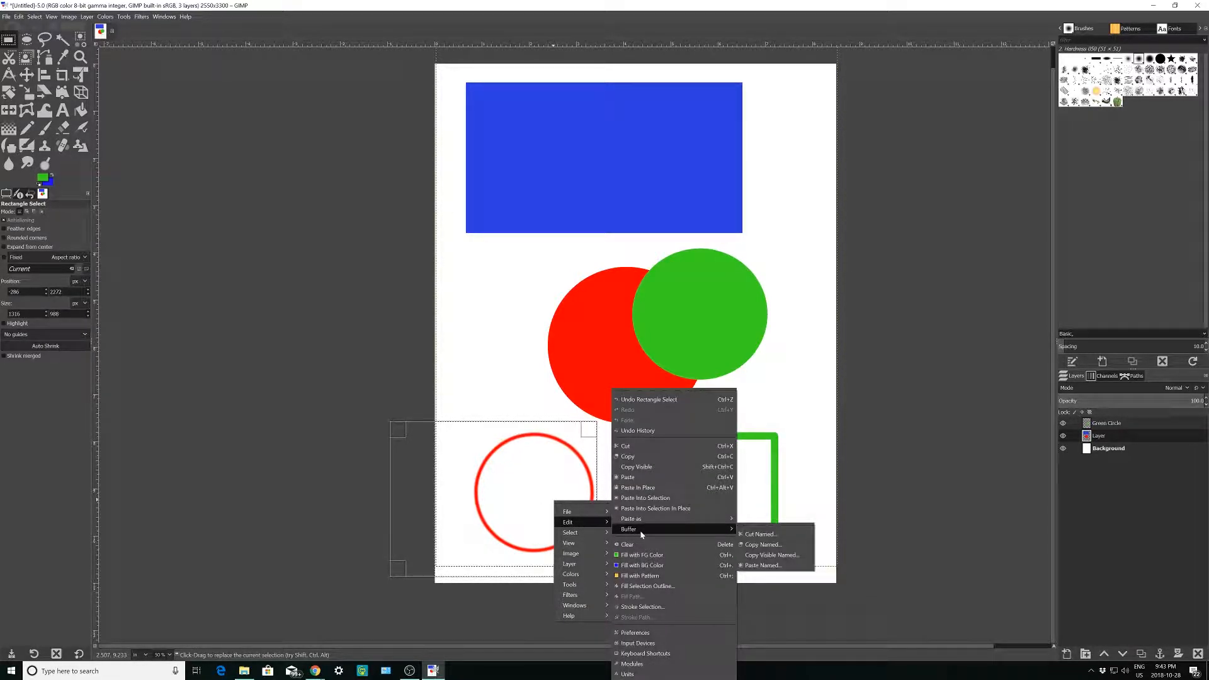
click(647, 546)
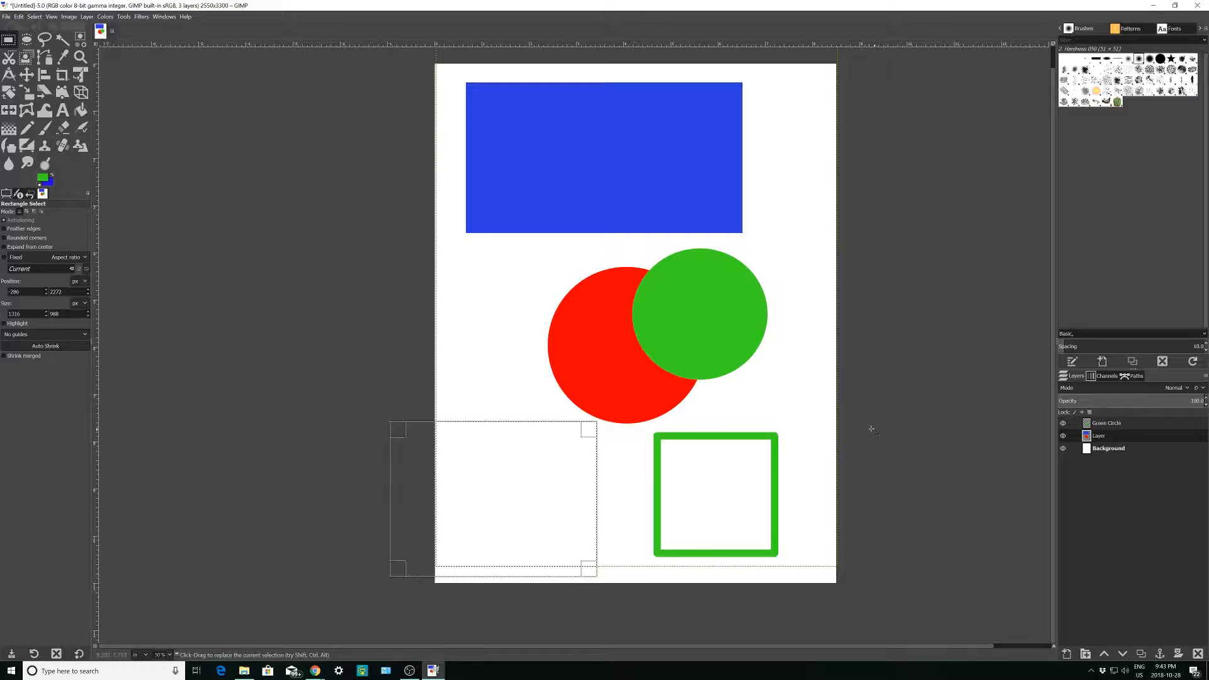
Step: Select a rectangular area about 3000 × 1202 px around the two filled circles and clear the red circle from the shapes layer
drag(391, 69, 788, 242)
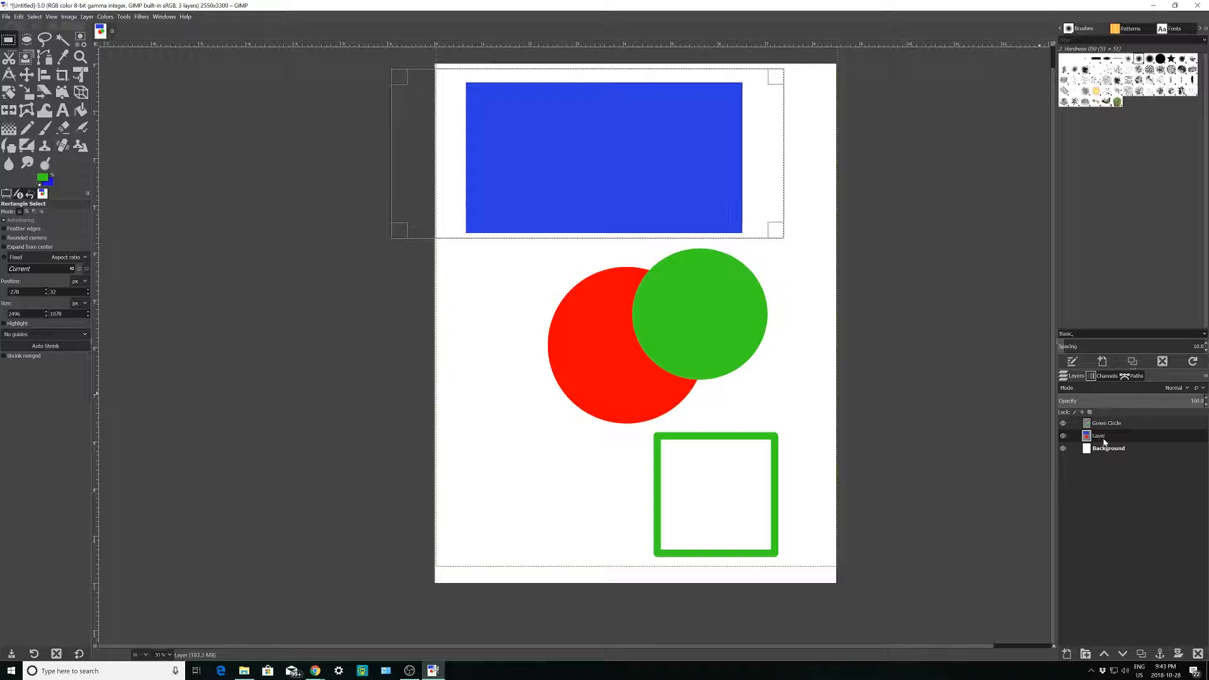
drag(948, 238, 477, 428)
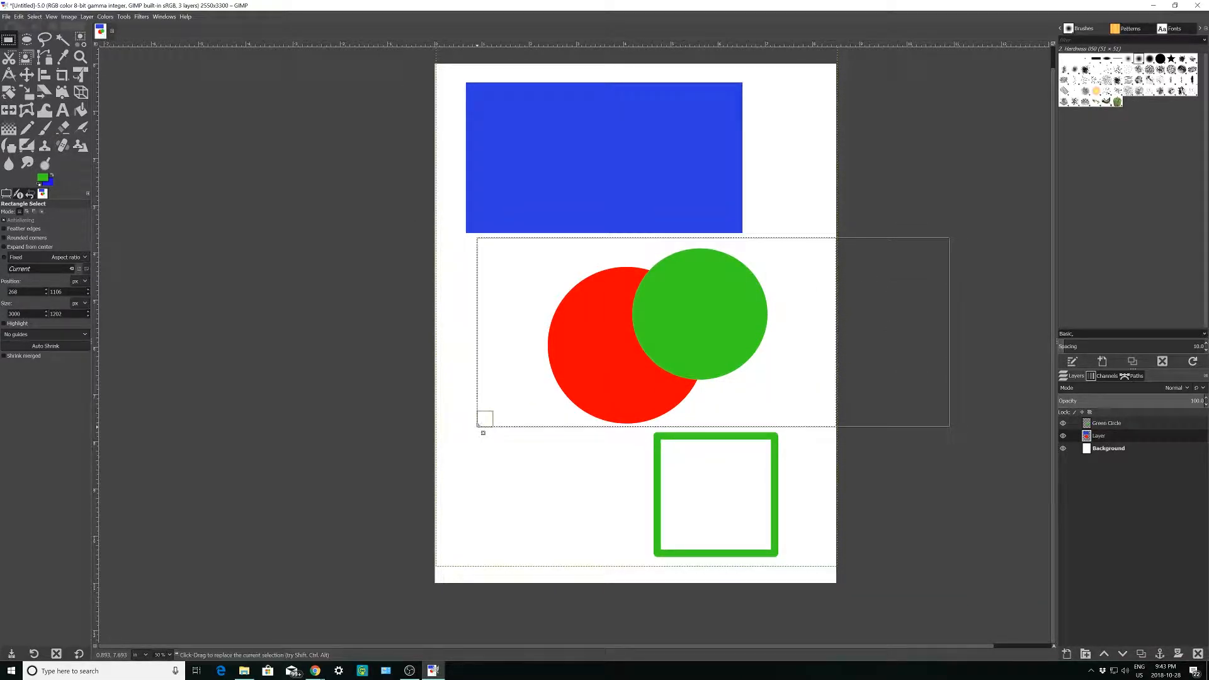
right_click(803, 338)
mouse_move(835, 356)
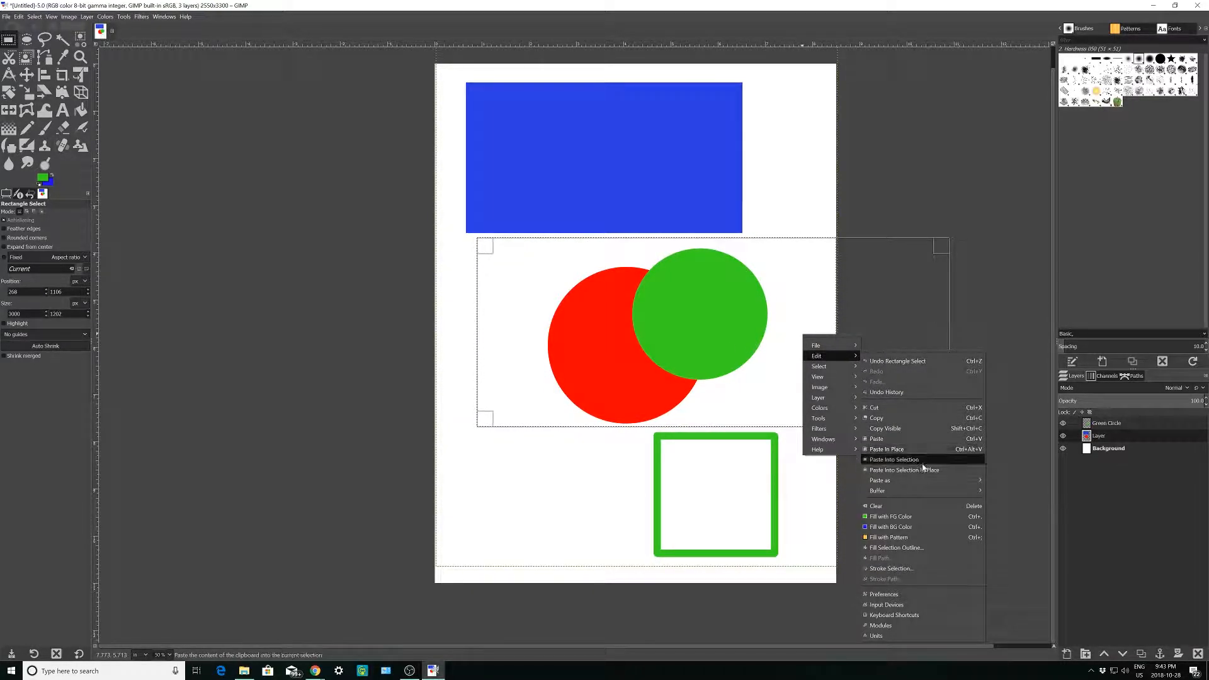
click(913, 508)
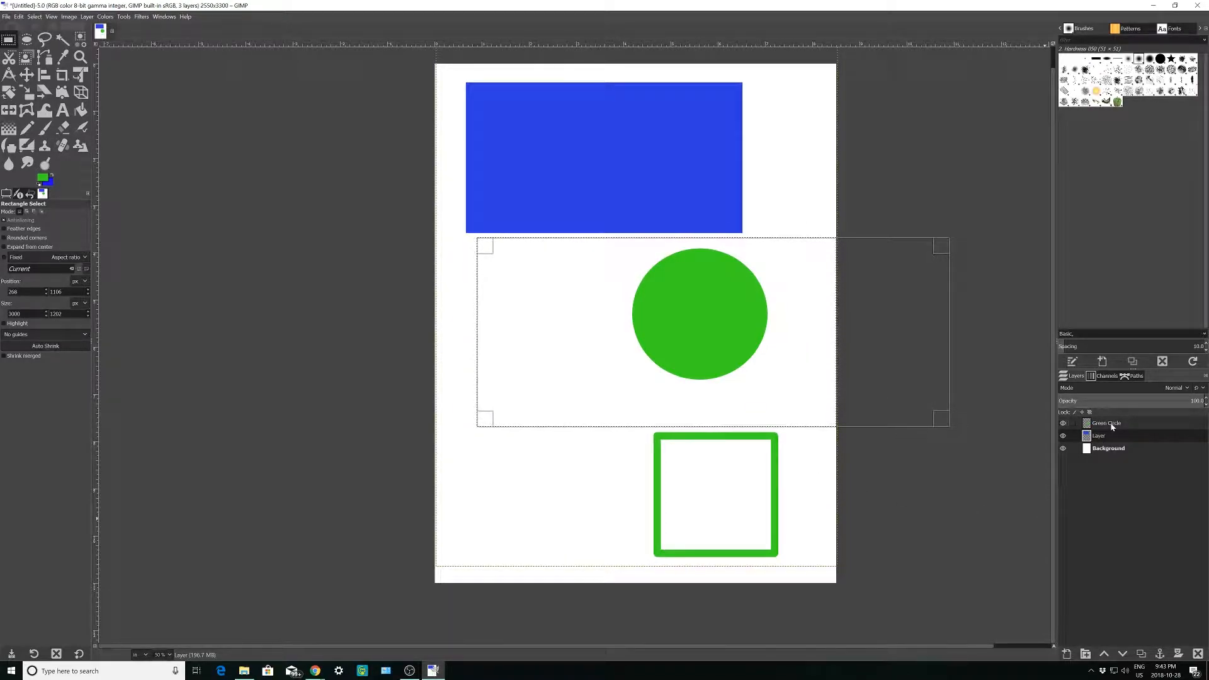
Step: Undo the clearing of the red circle on the shapes layer
key(ctrl+z)
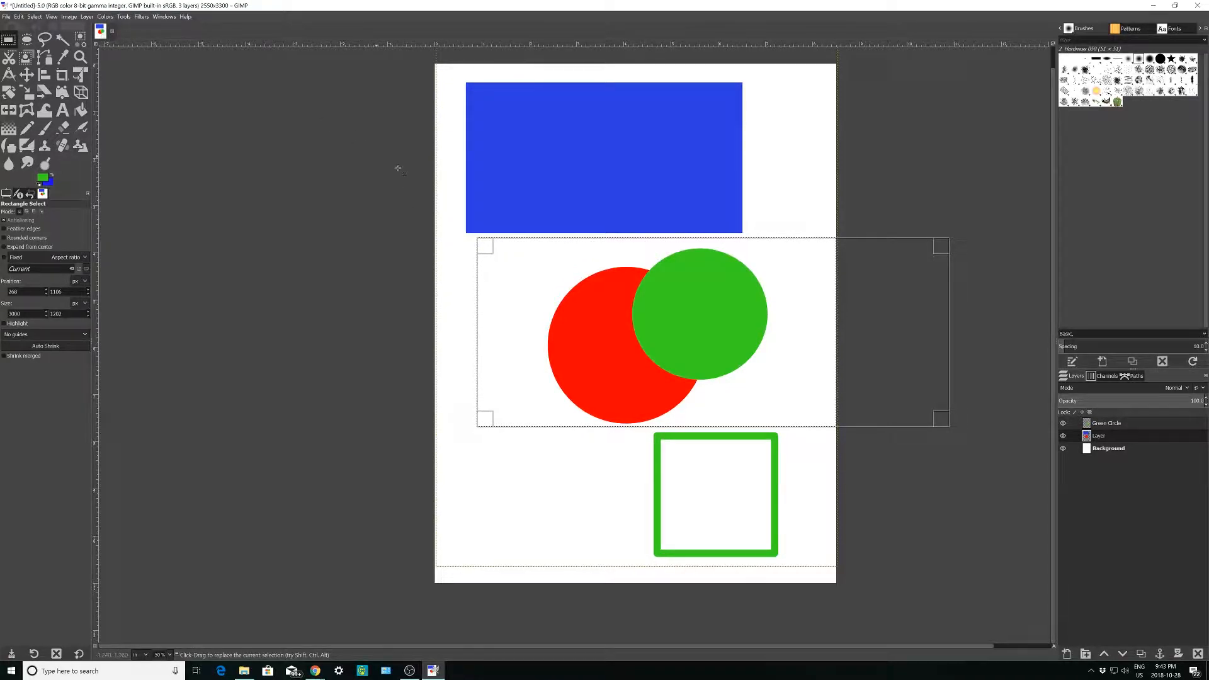
Step: Clear the selected area on the Green Circle layer, then undo that clearing to restore the green circle
click(1124, 424)
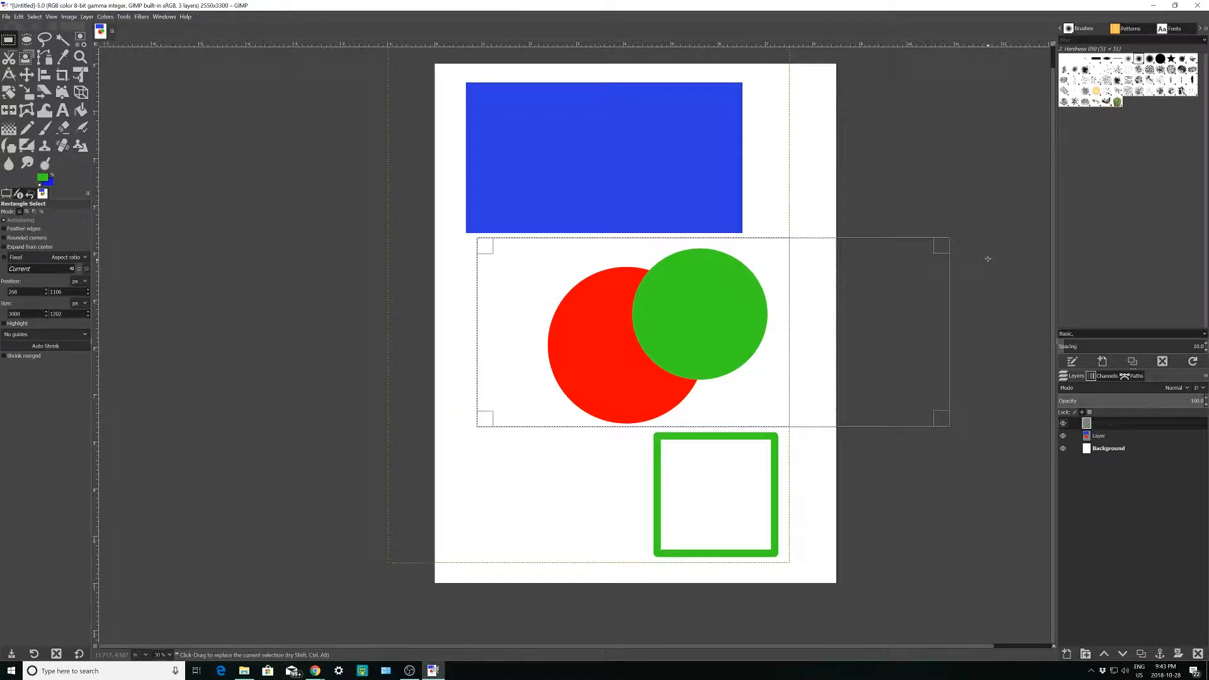
right_click(752, 274)
mouse_move(781, 294)
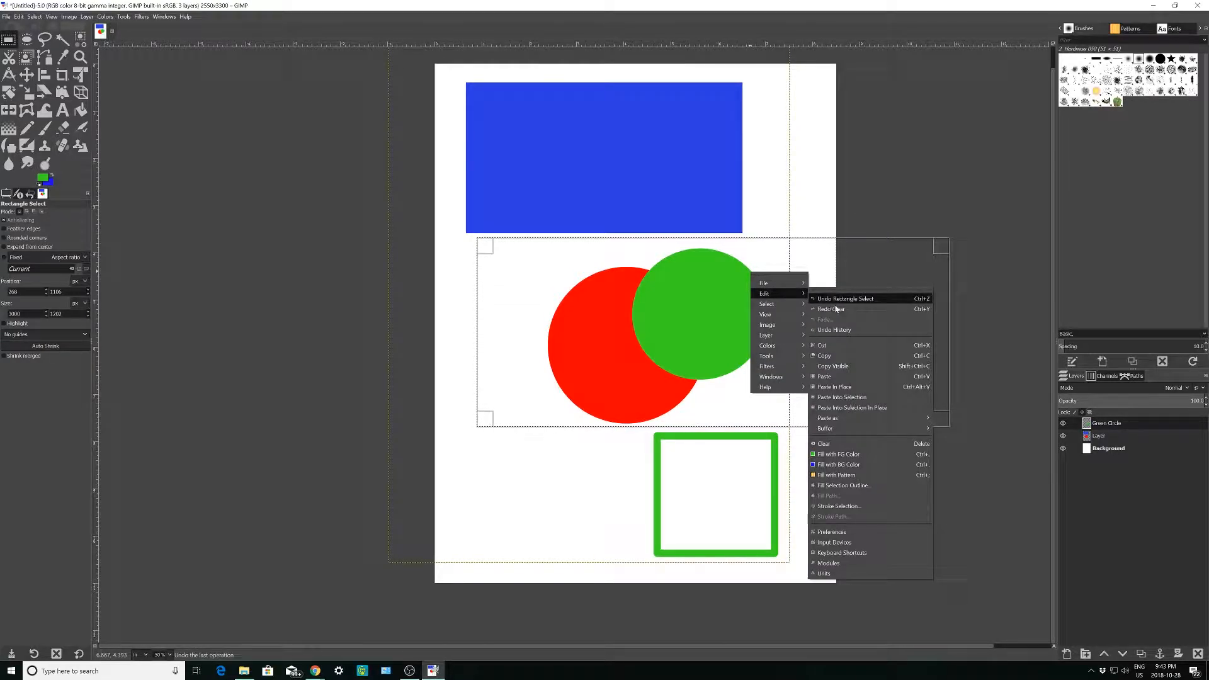
click(839, 445)
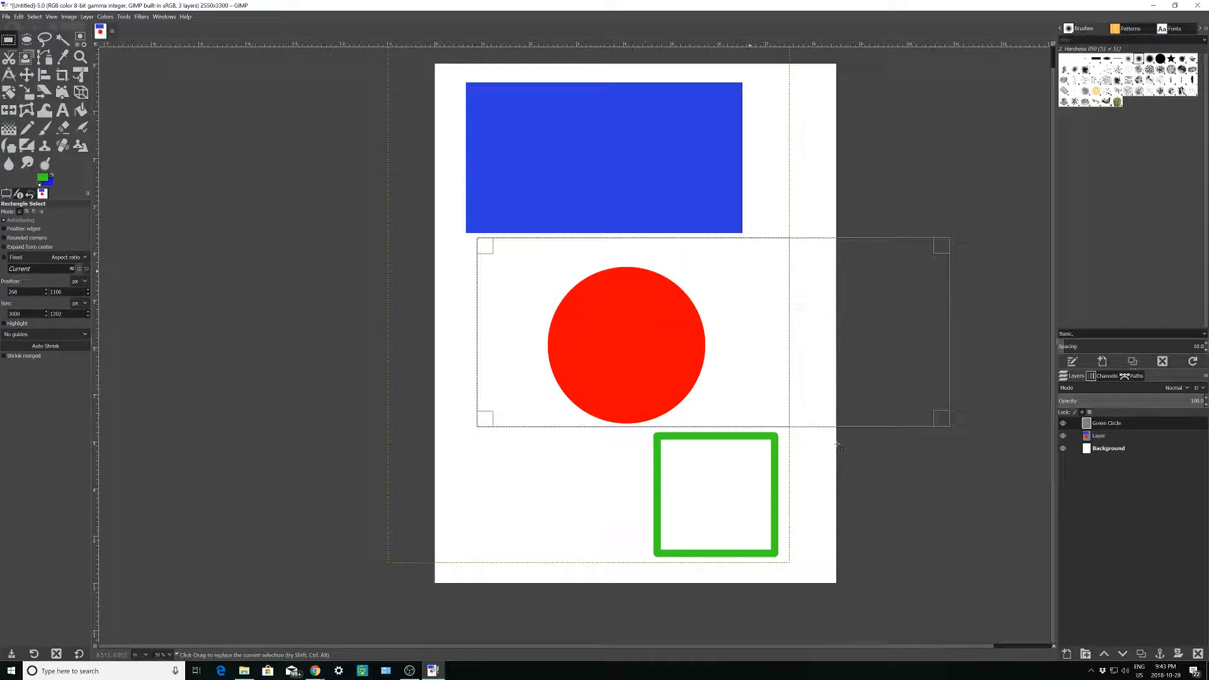
key(ctrl+z)
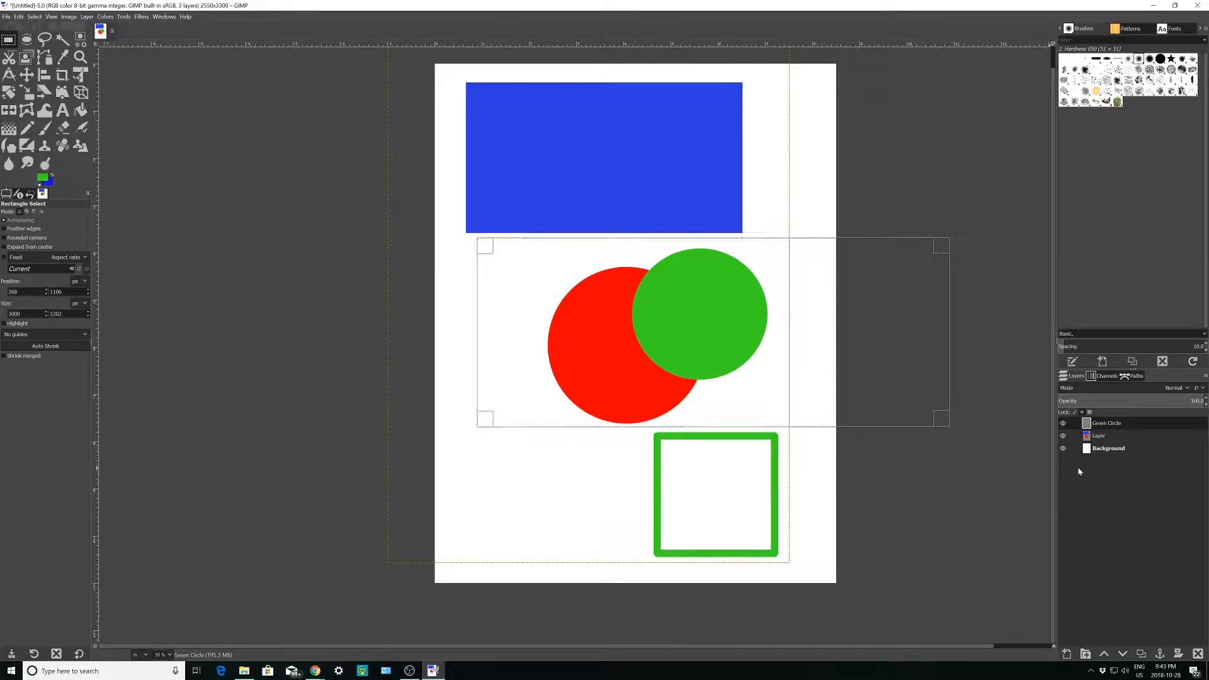
Step: Make the shapes layer active and toggle the visibility of it and the Green Circle layer to compare their contents
click(1104, 438)
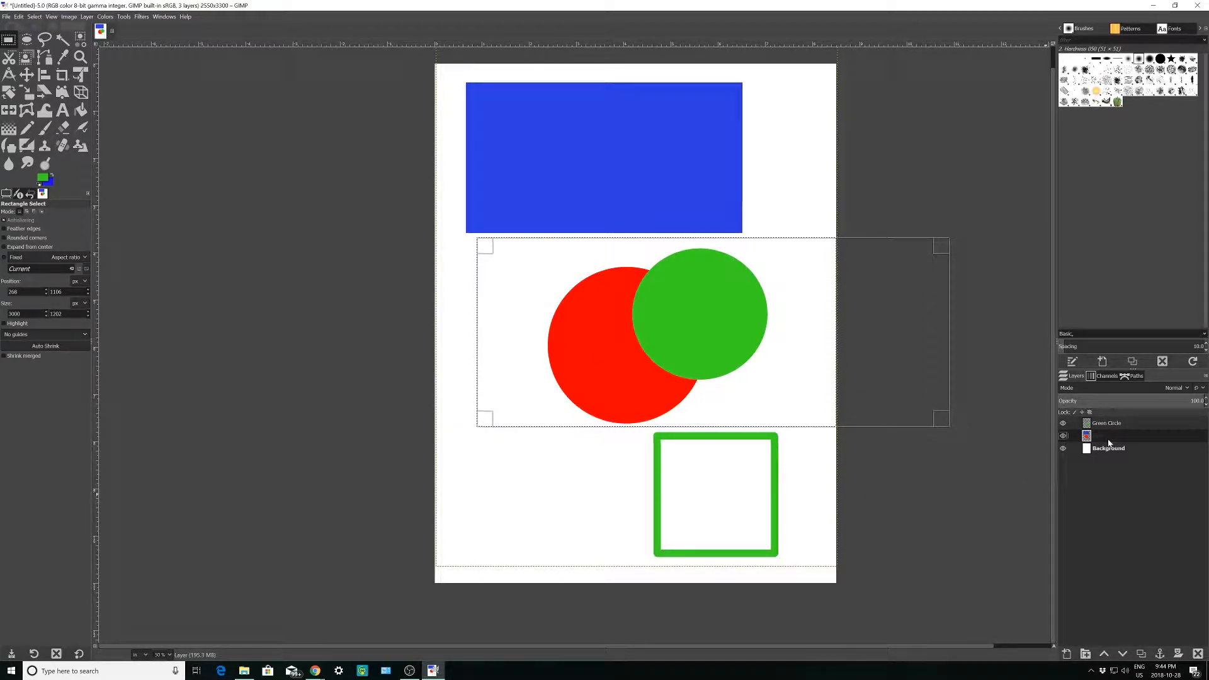
click(1063, 438)
click(1064, 436)
click(1063, 436)
click(1063, 437)
click(1062, 424)
click(1063, 424)
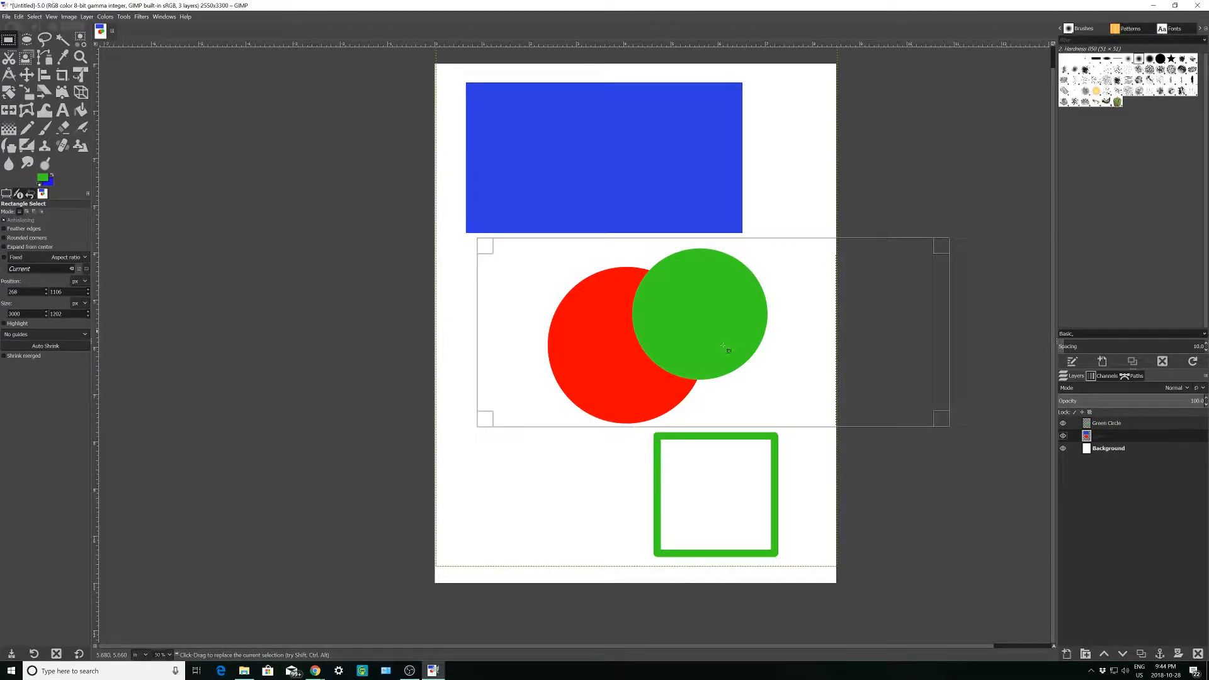
Step: Replace the selection with a rectangle about 2210 × 632 px around the lower half of the green square outline and clear it
click(863, 441)
drag(861, 443, 598, 563)
click(940, 438)
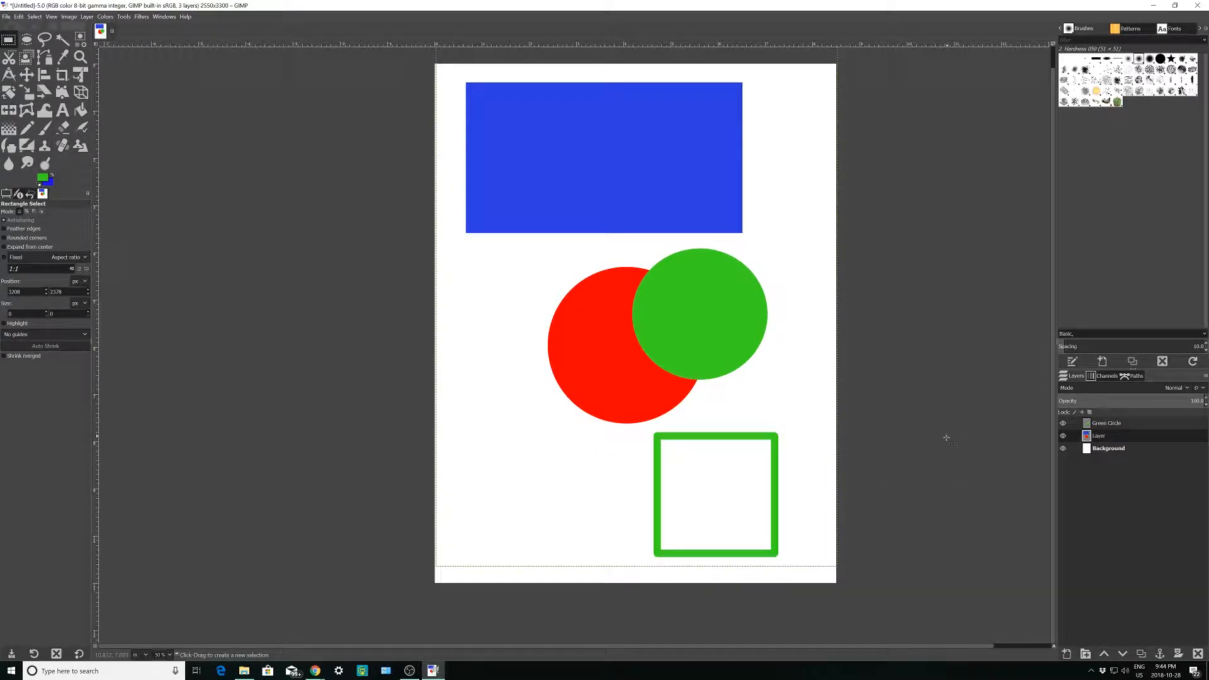
drag(955, 495, 607, 594)
right_click(776, 498)
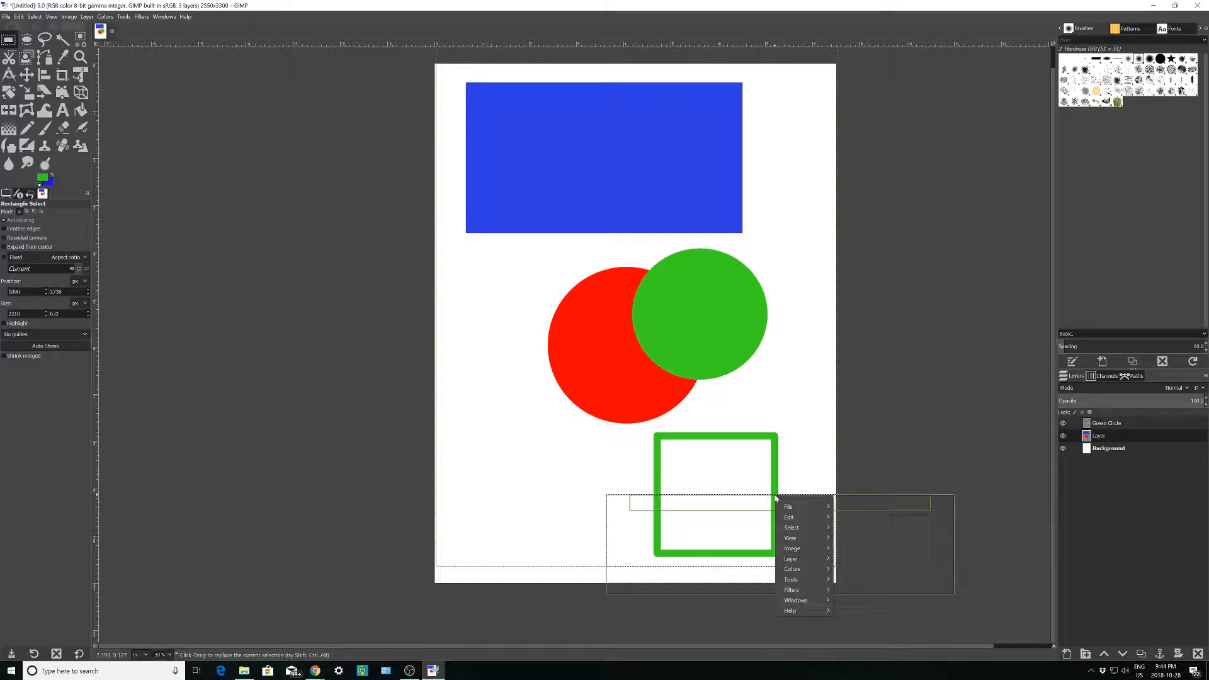
mouse_move(788, 518)
mouse_move(903, 519)
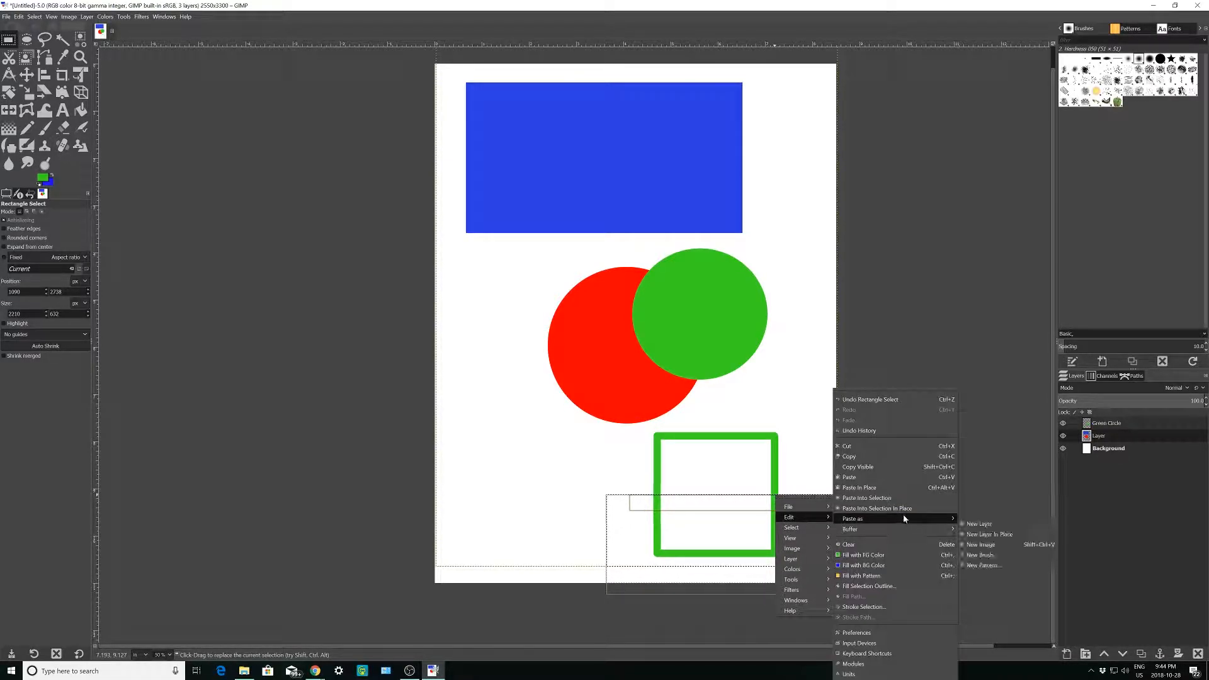
click(891, 545)
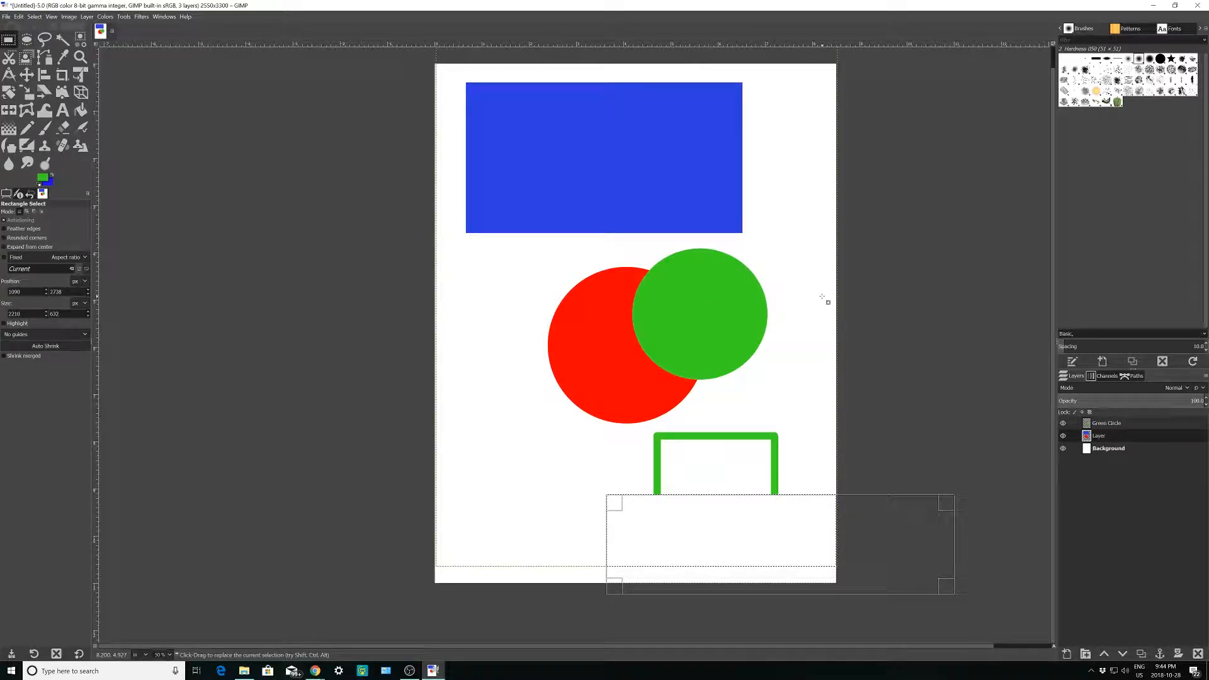
Step: Select an area about 1904 × 568 px around the remaining part of the green square outline and clear it
drag(930, 430, 631, 518)
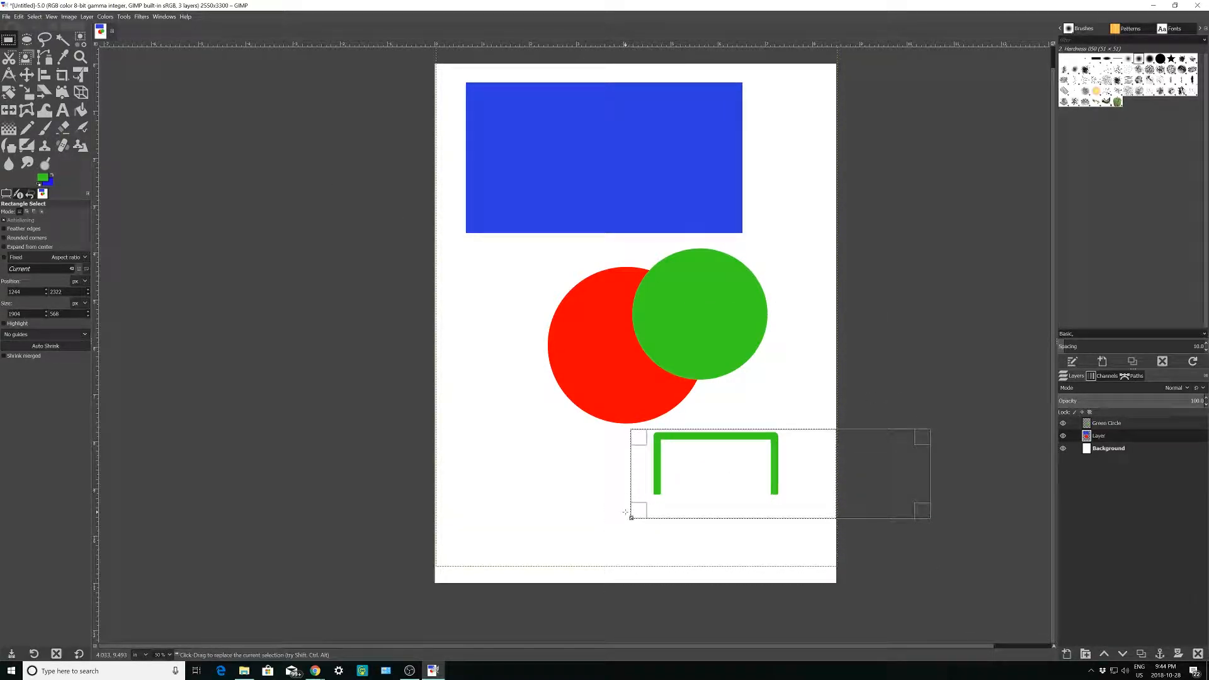
right_click(779, 453)
mouse_move(795, 475)
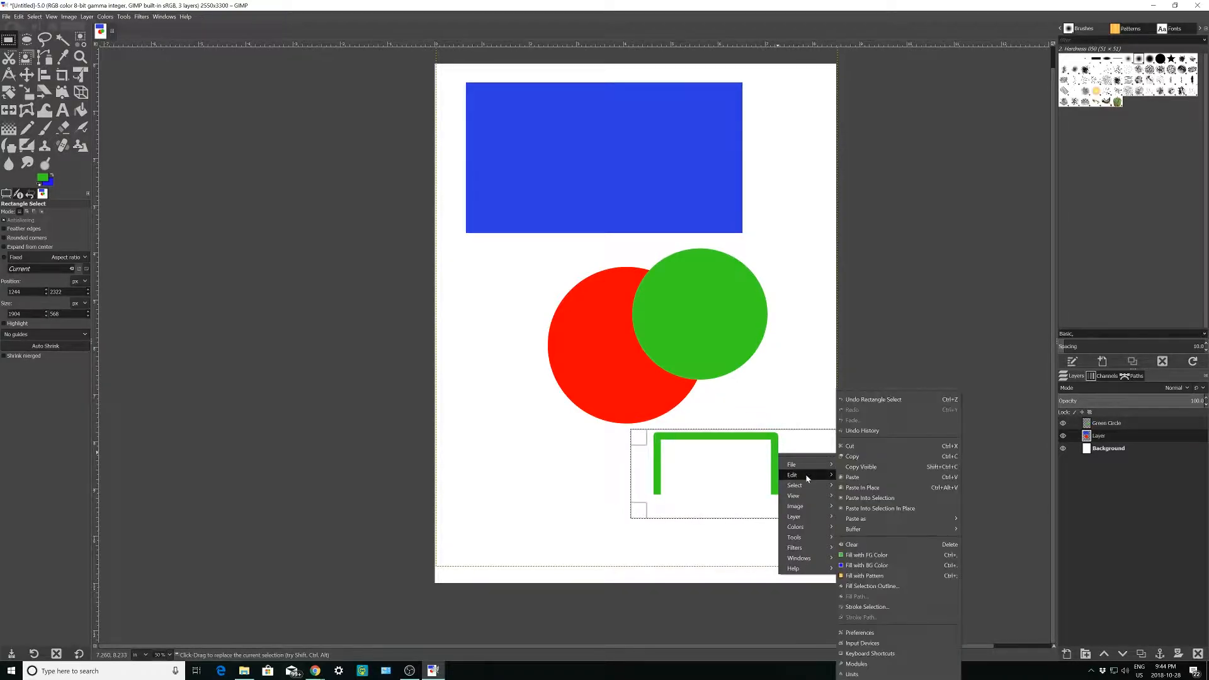
click(844, 544)
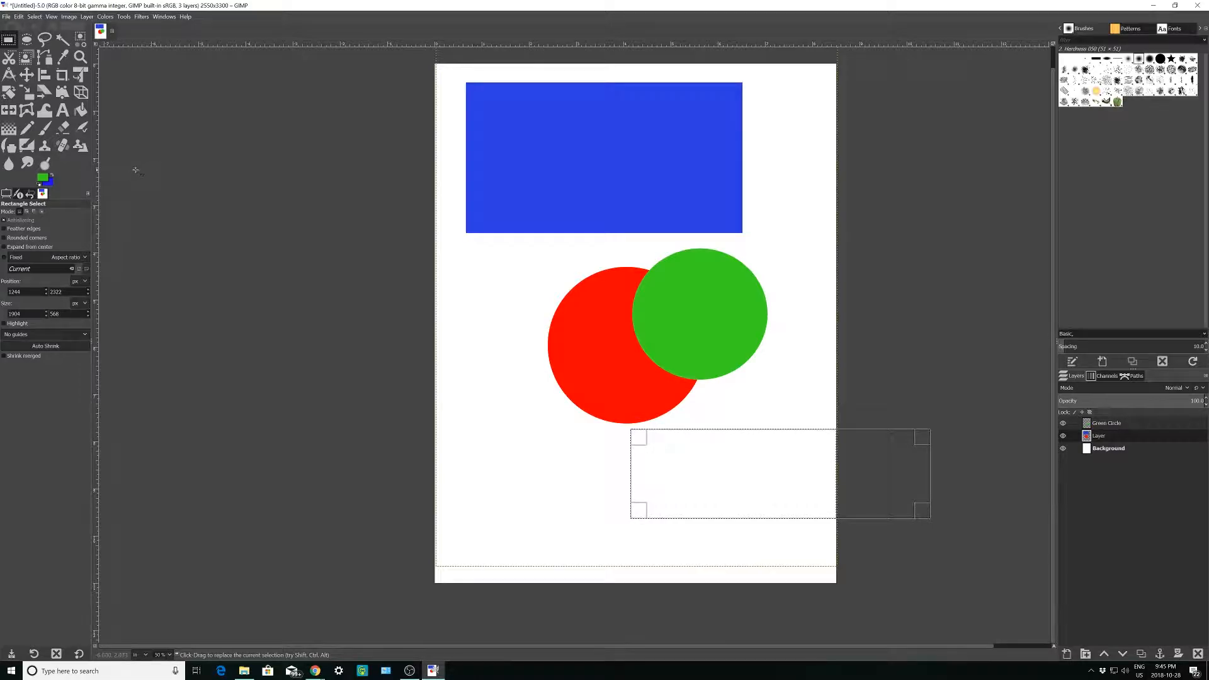
Step: Activate the Text tool, browse the available fonts while keeping Rockwell, and keep pixels as the size unit
click(63, 111)
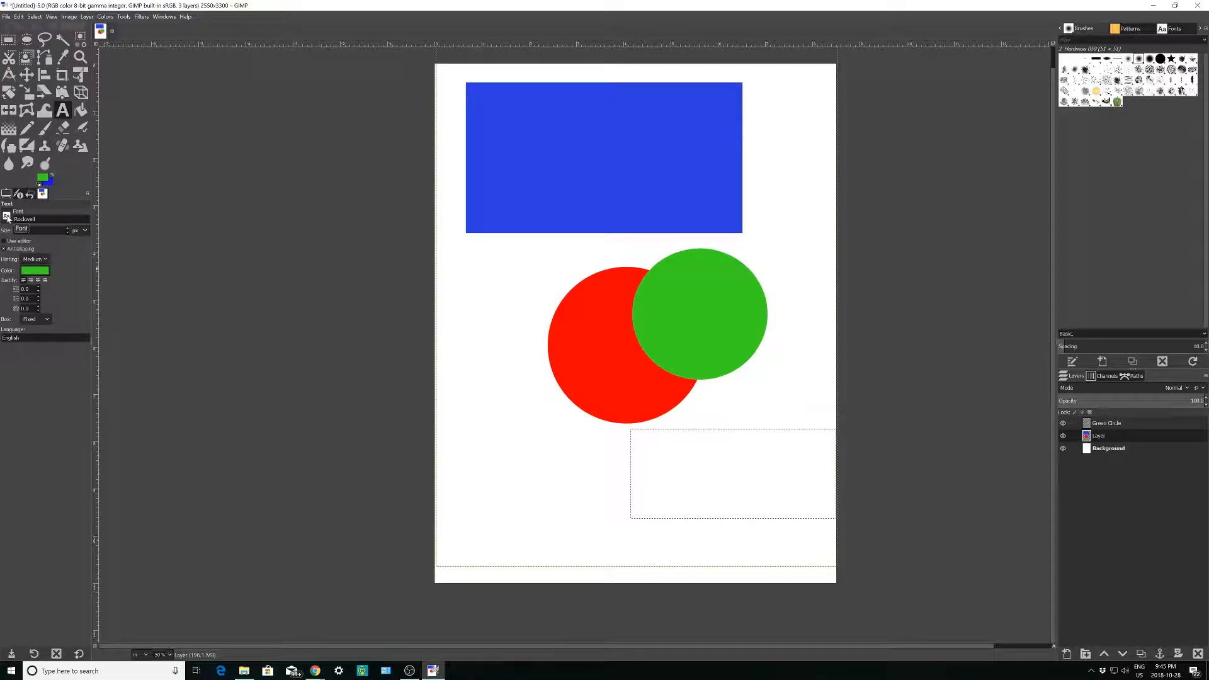
click(7, 217)
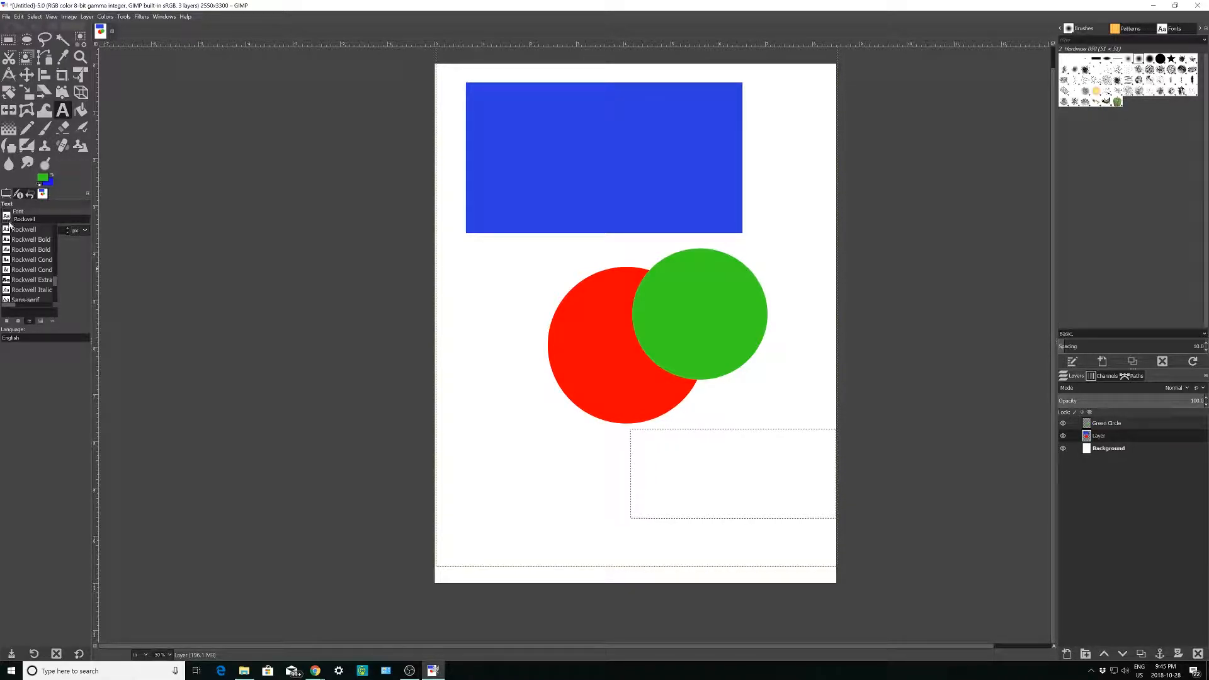
scroll(33, 272, up, 10)
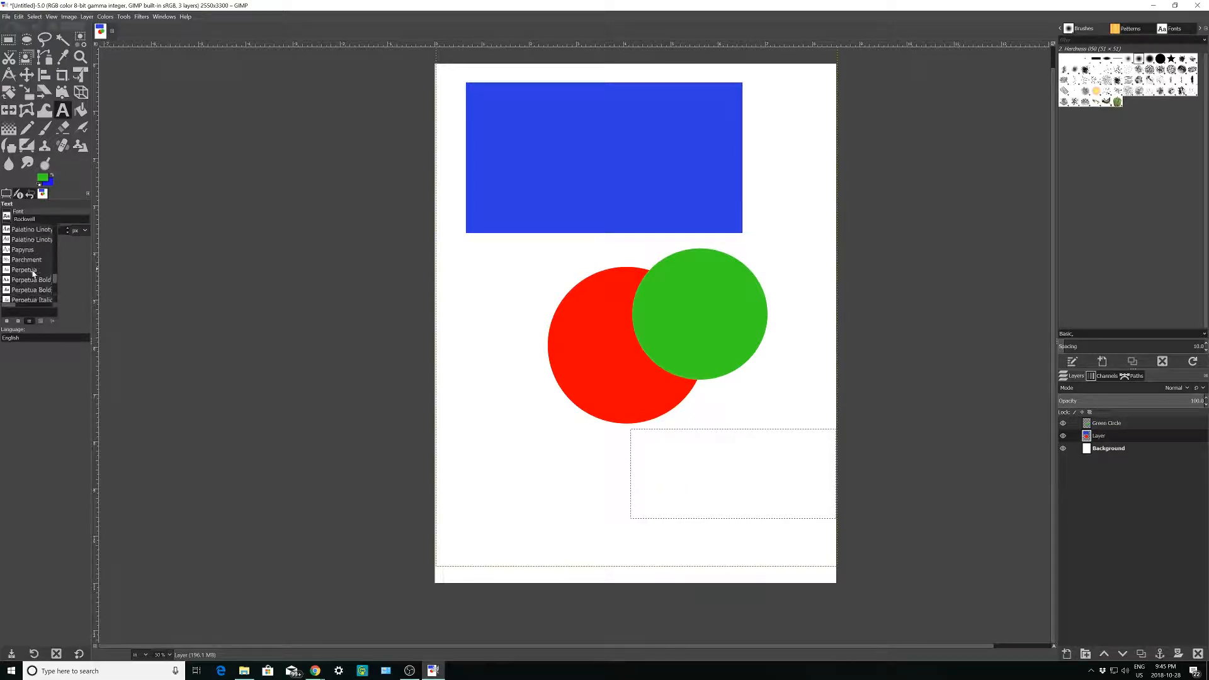
scroll(33, 270, up, 5)
mouse_move(56, 275)
mouse_down()
mouse_move(54, 237)
mouse_move(57, 281)
mouse_up()
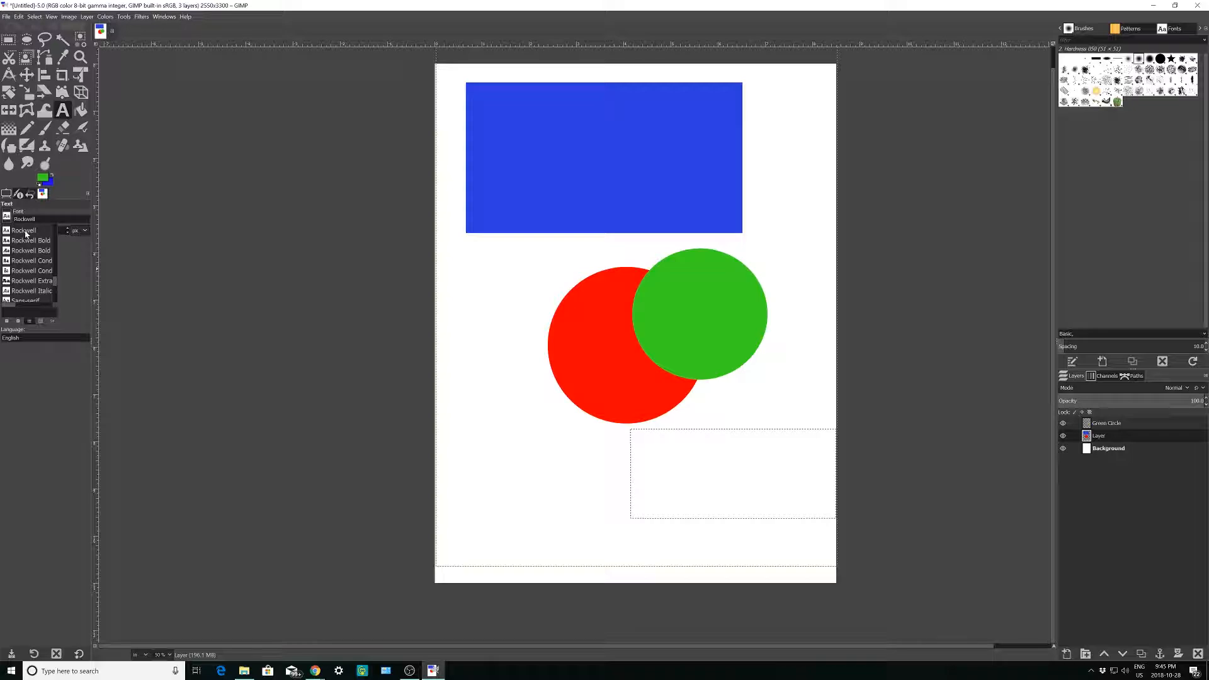
click(69, 262)
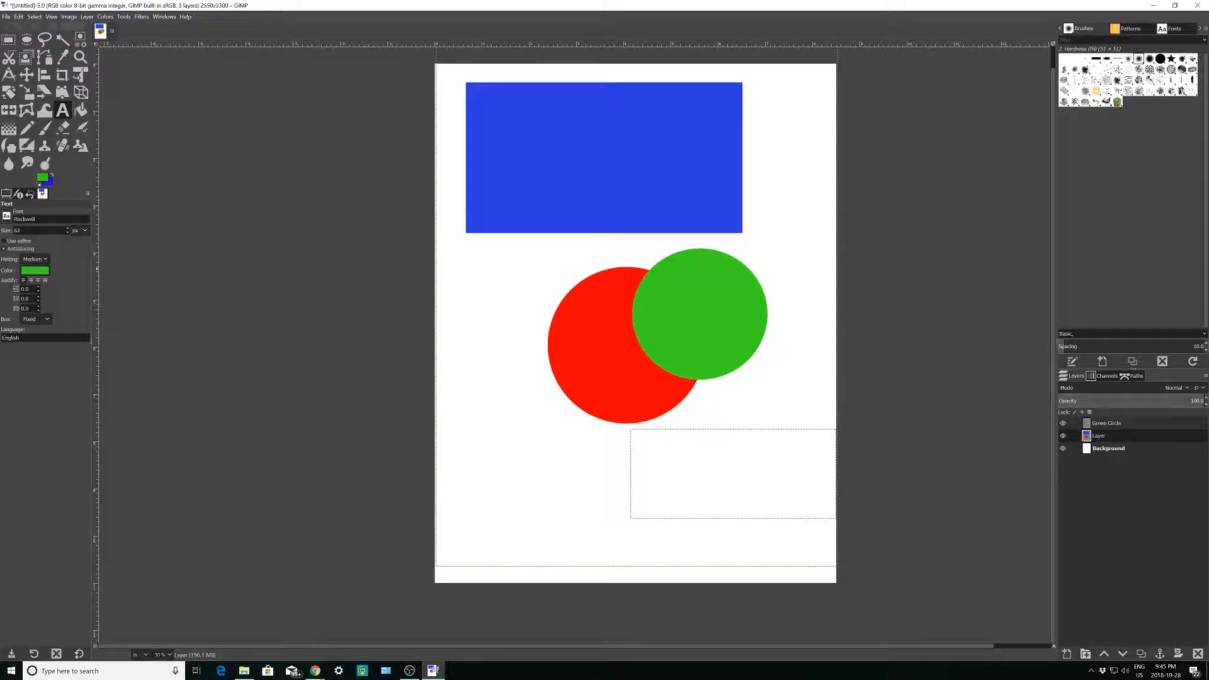
click(80, 232)
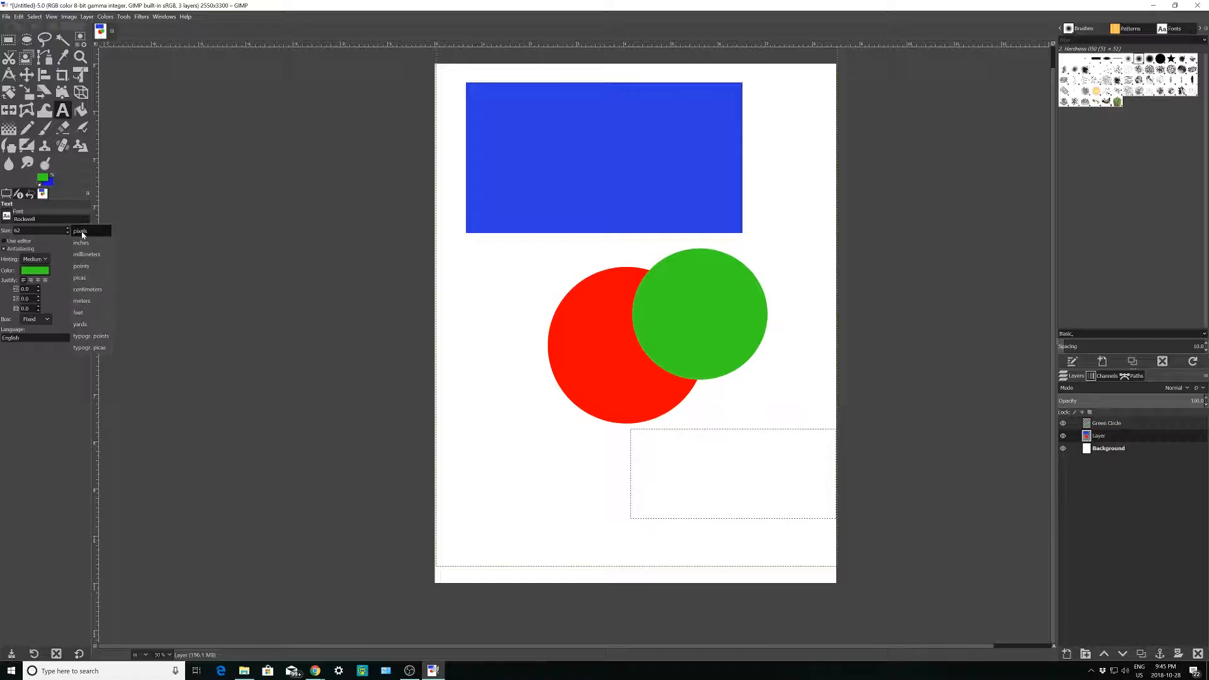
click(82, 234)
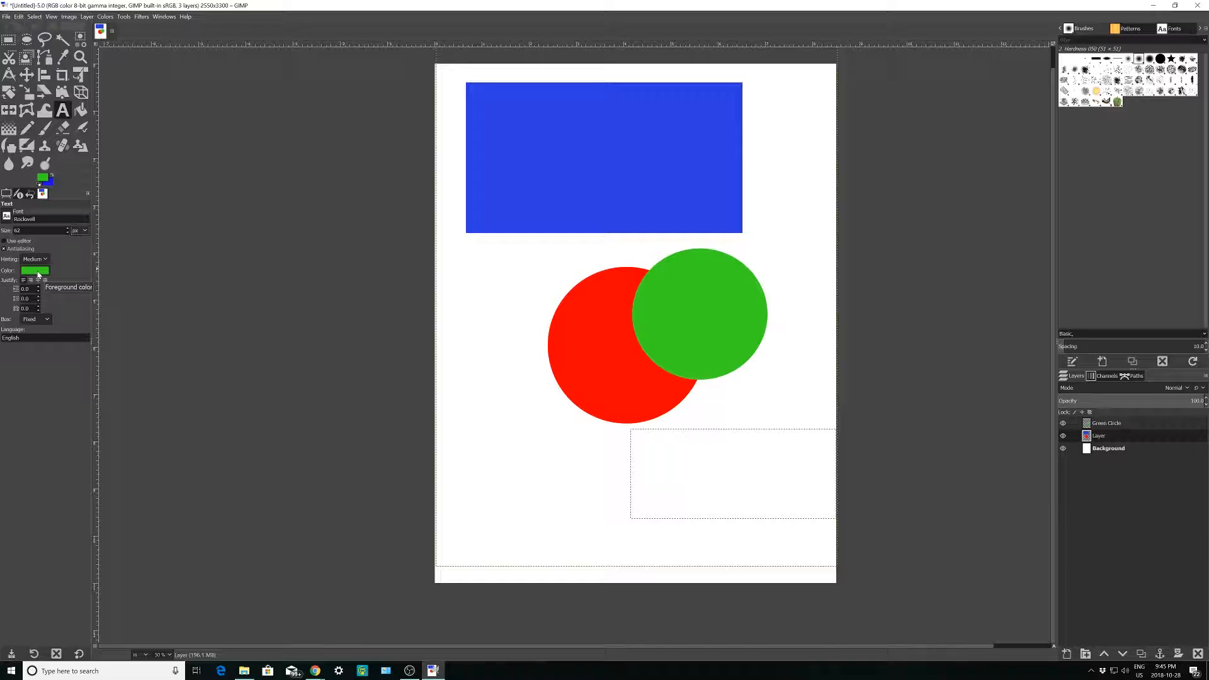
Step: Set the text color to the bright magenta eb15cf
click(36, 271)
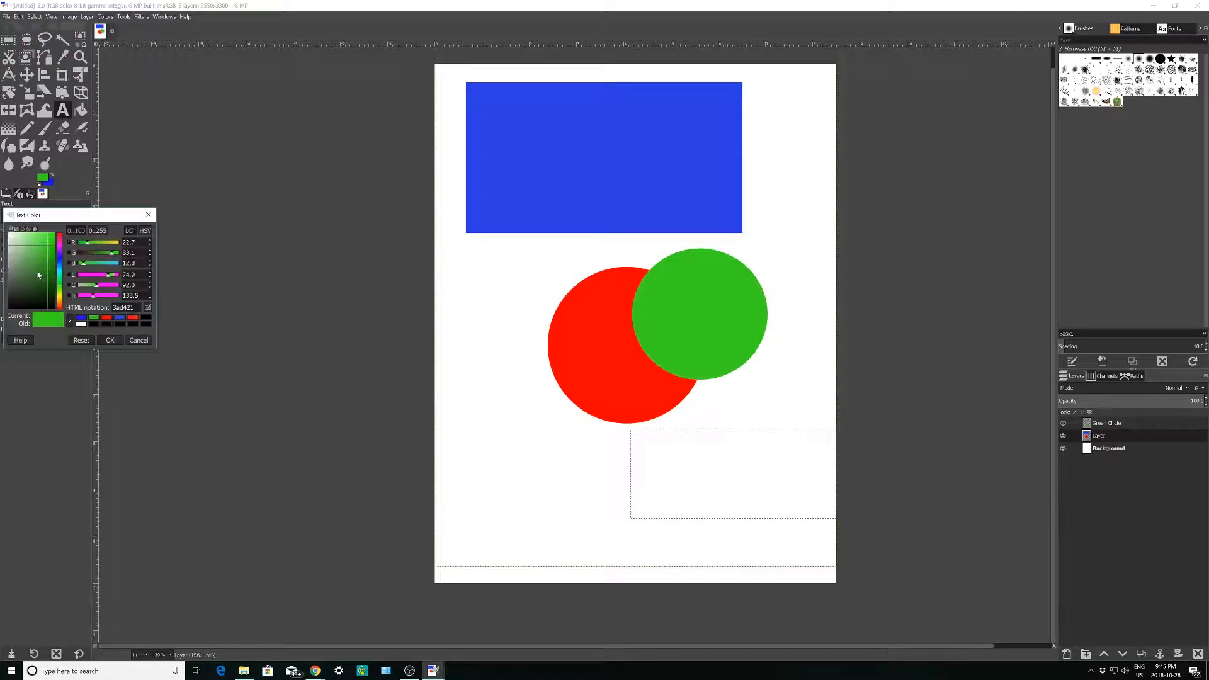
click(59, 236)
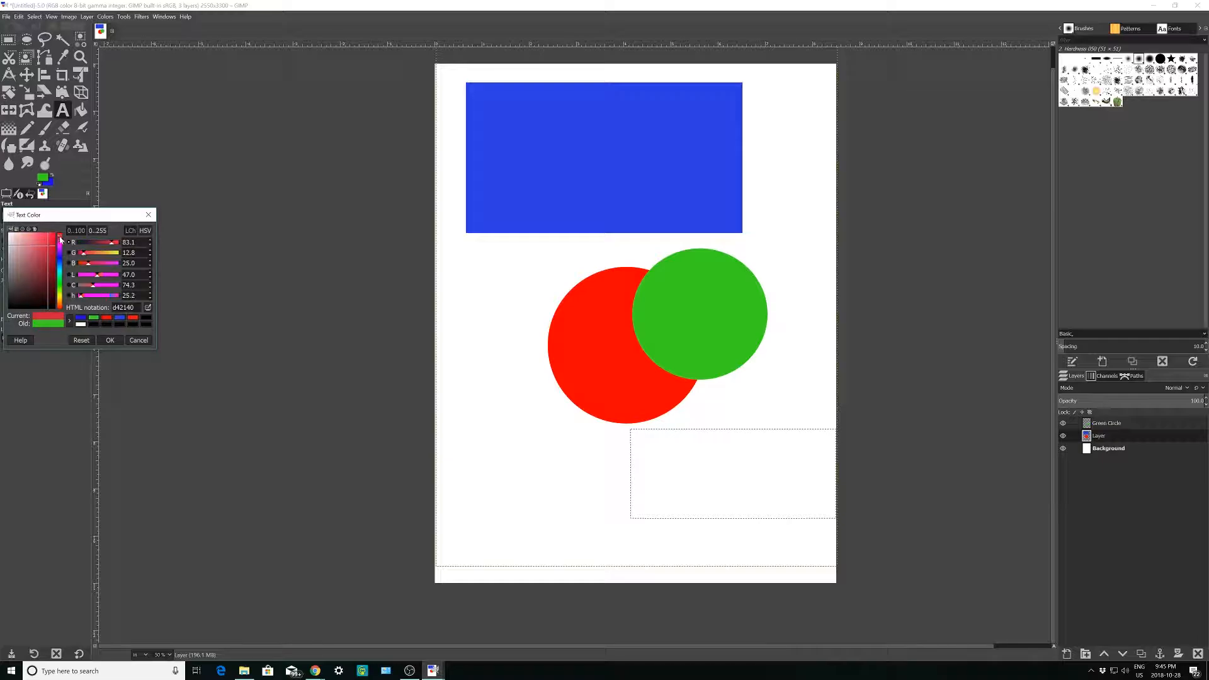
drag(51, 246, 51, 242)
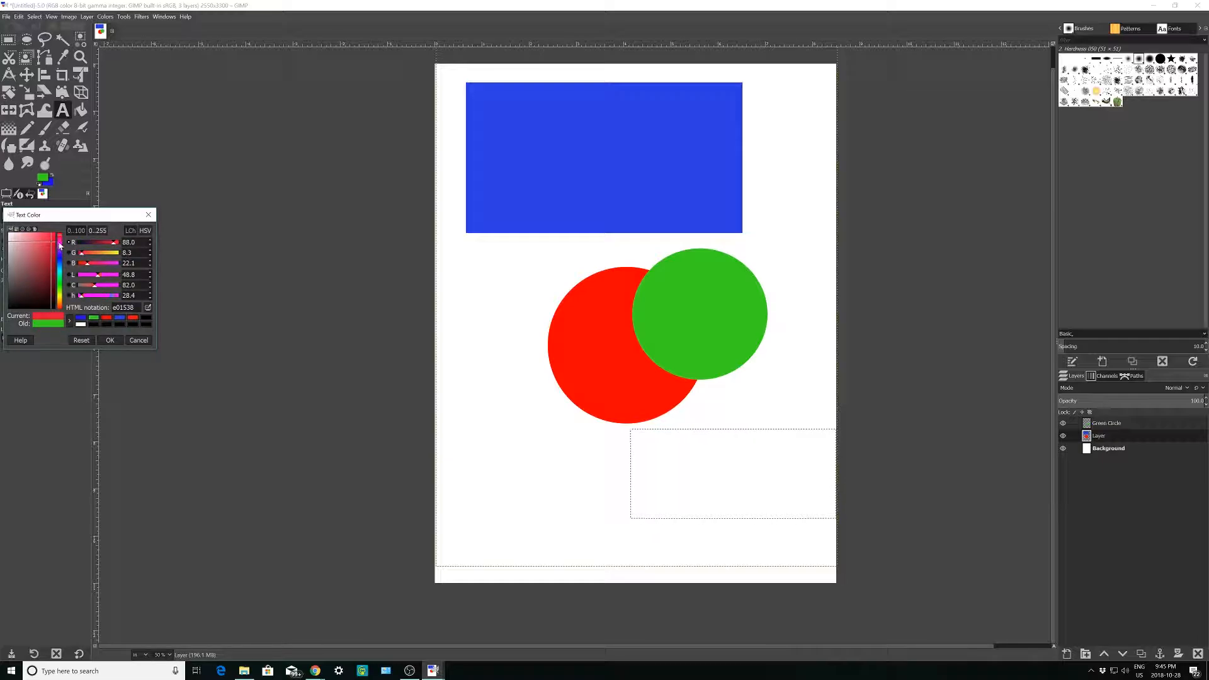
click(60, 250)
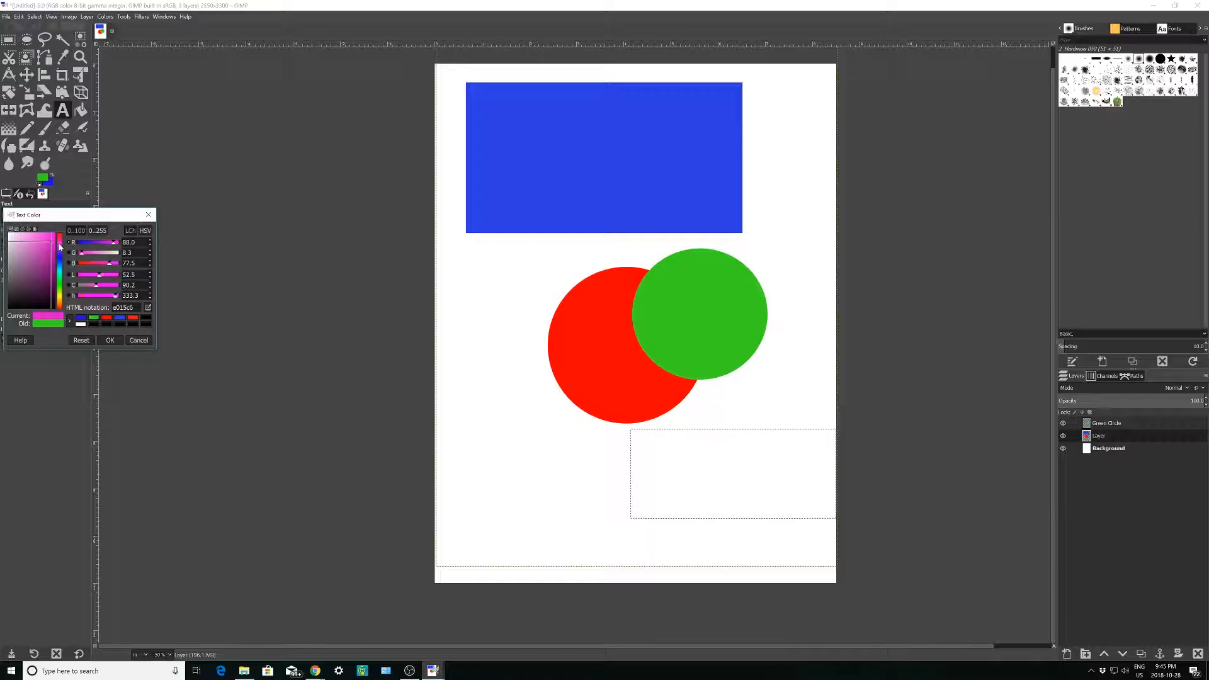
drag(53, 244, 52, 241)
click(109, 340)
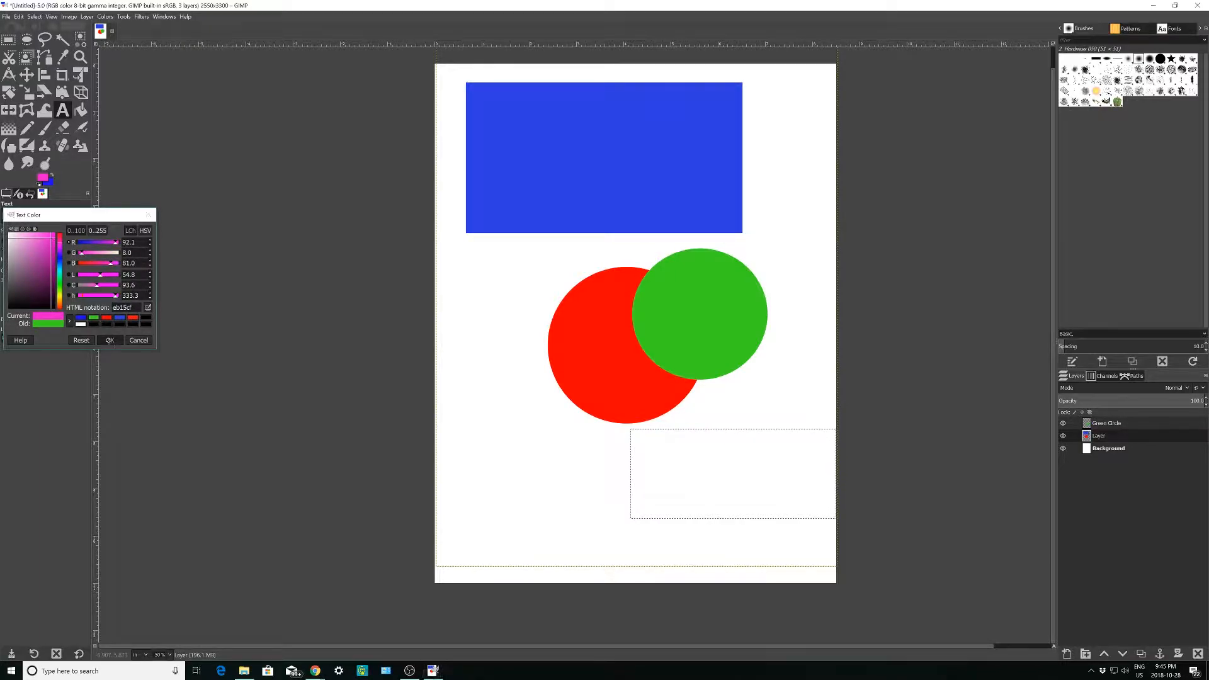
Step: Add a single text line below the red circle: a first name in possessive form followed by "amazing book that you definetly want to buy!"
click(492, 448)
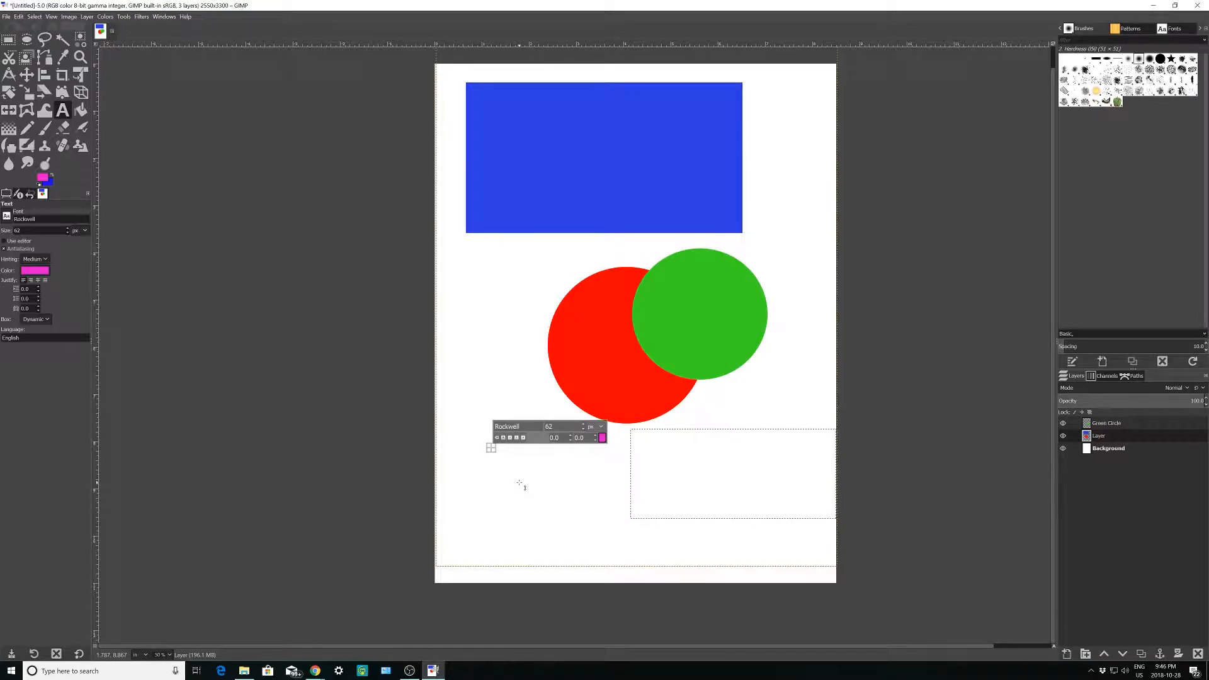
text(Dav)
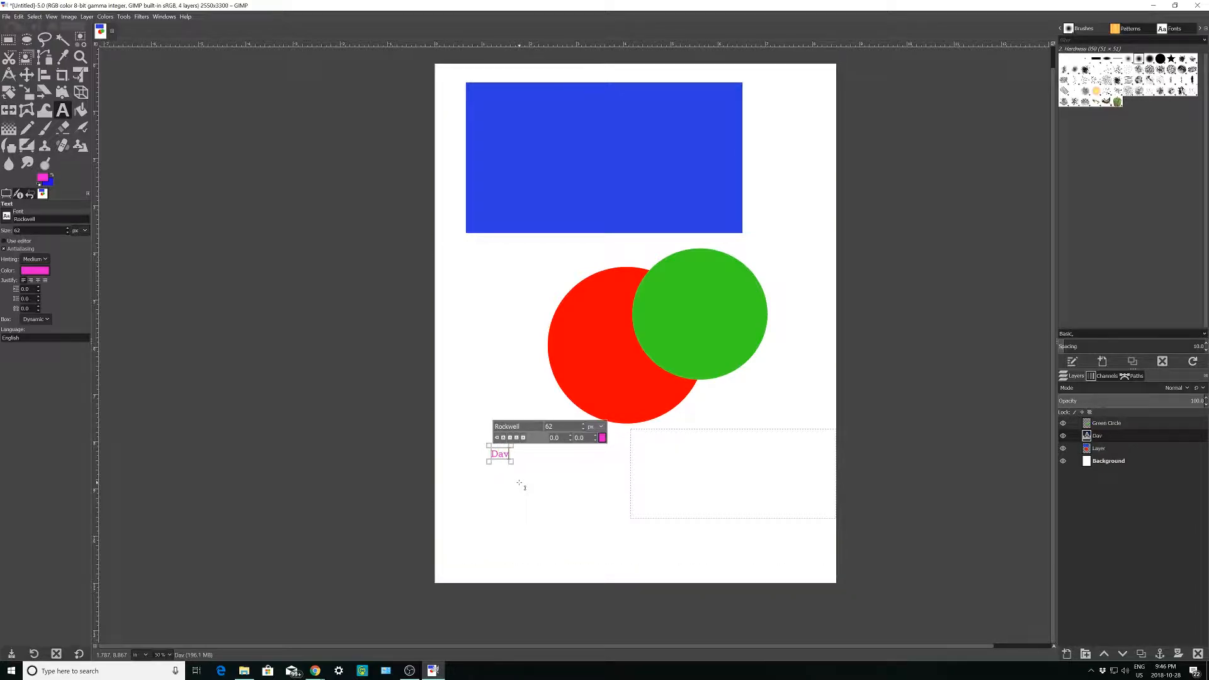
text(id's amazing book)
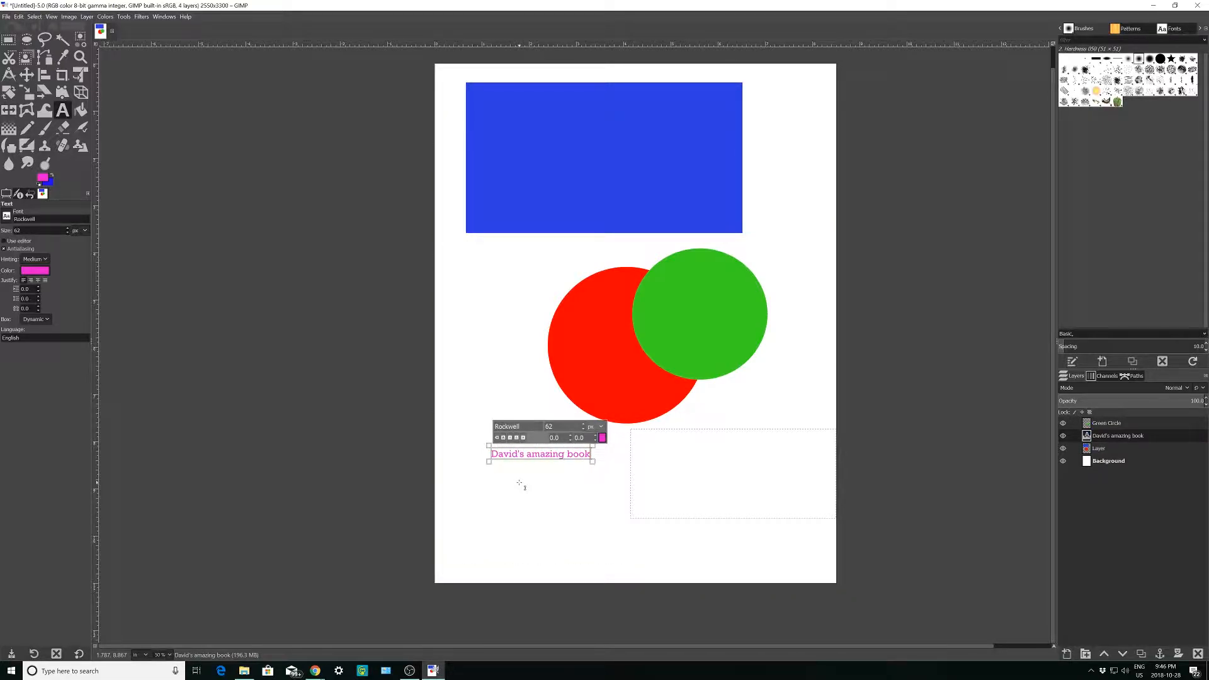
text( that you de)
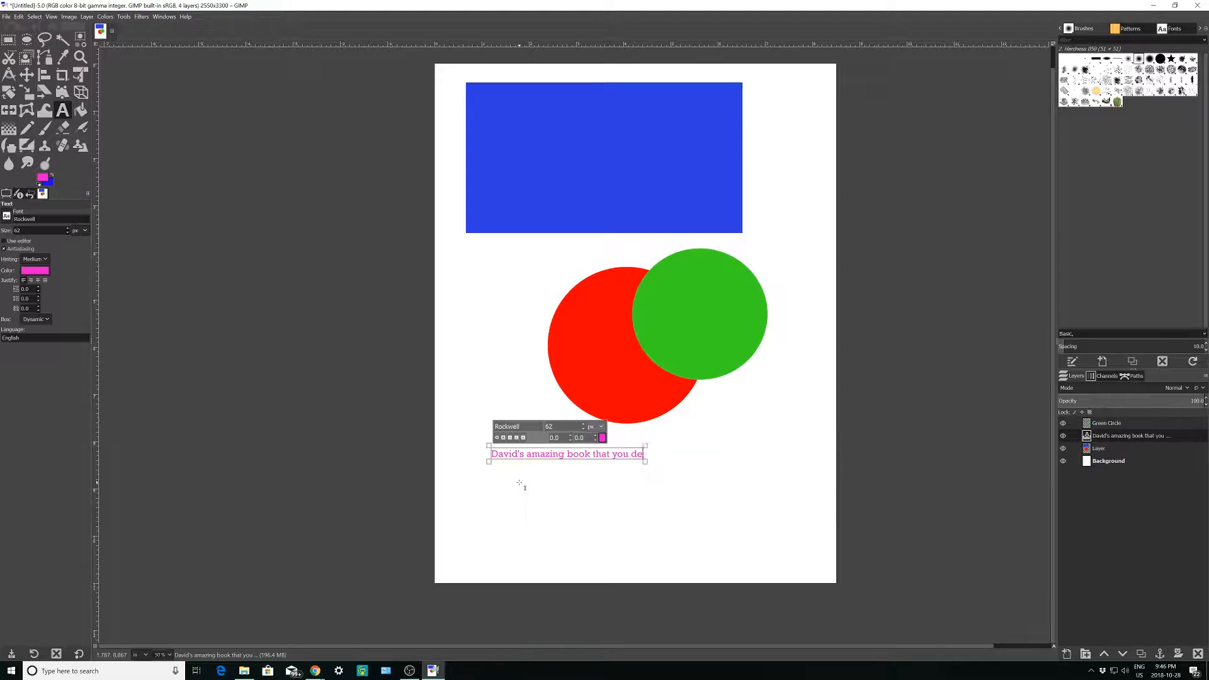
text(finetly want)
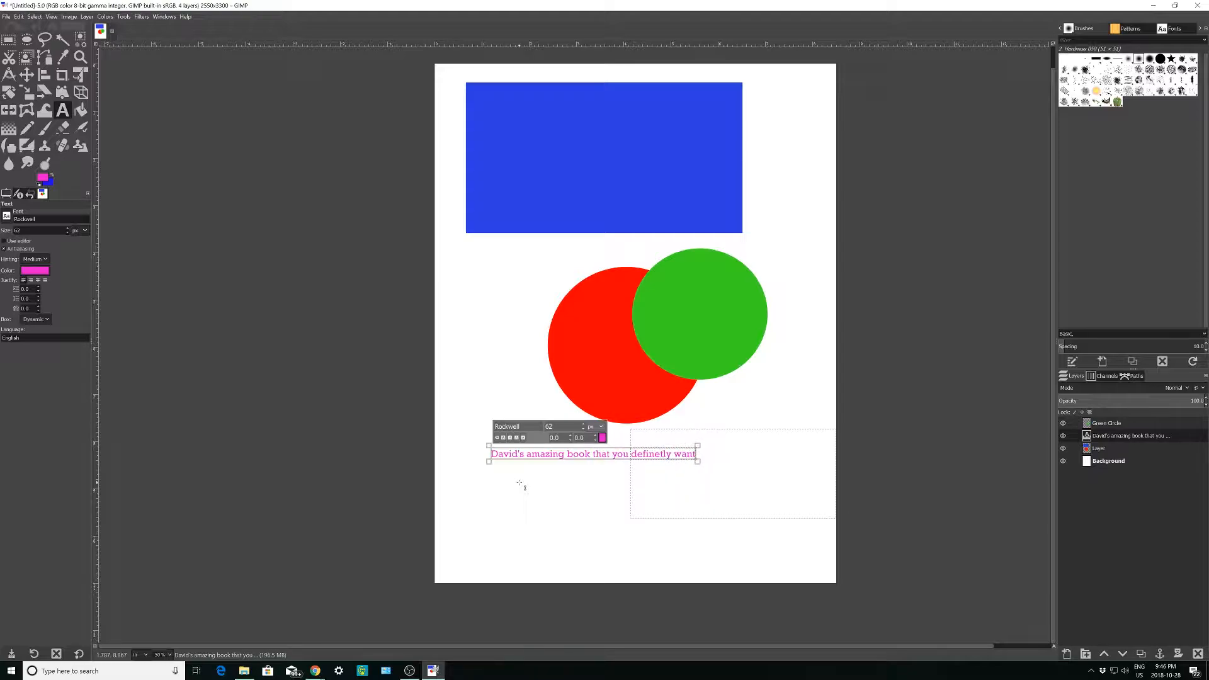
text( to buy!)
key(Return)
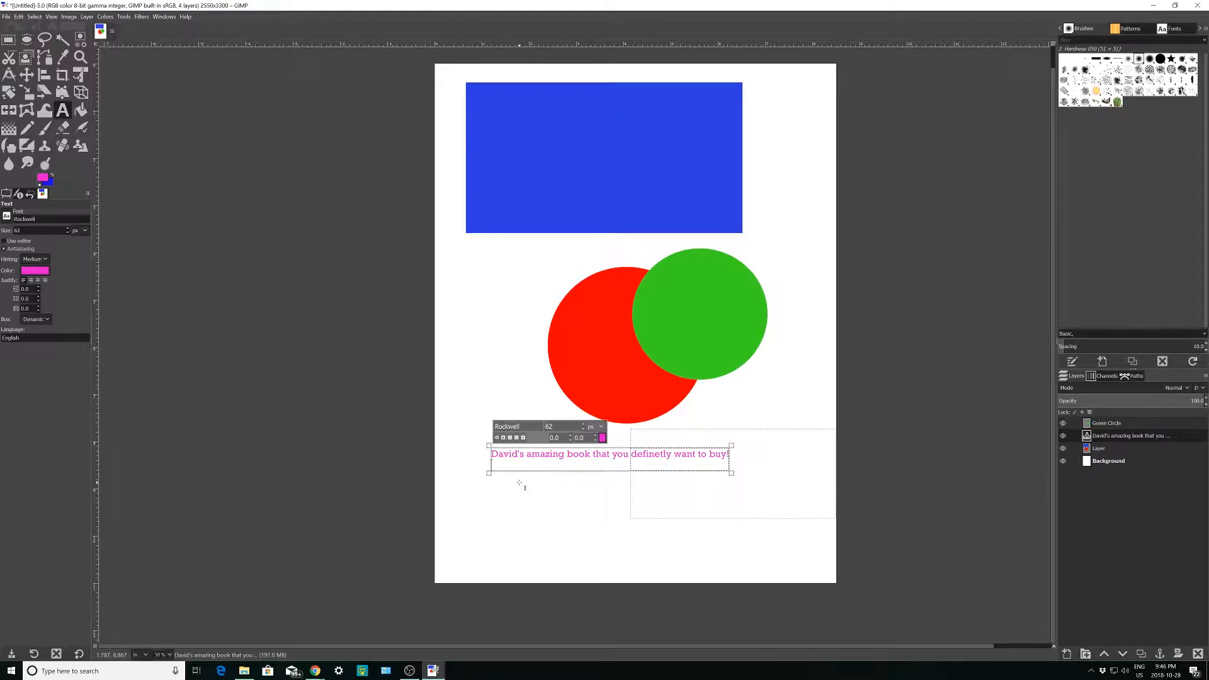
key(BackSpace)
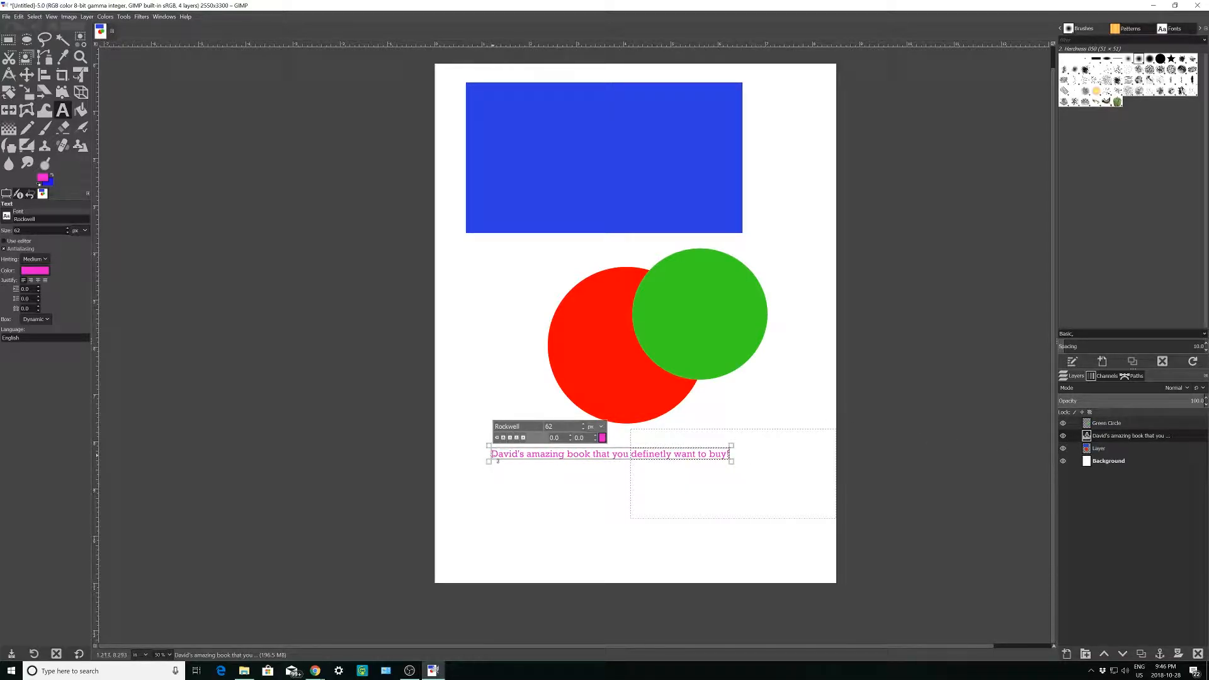
Step: Select the whole text line and set its first-line indentation to 58.0
drag(498, 461, 678, 460)
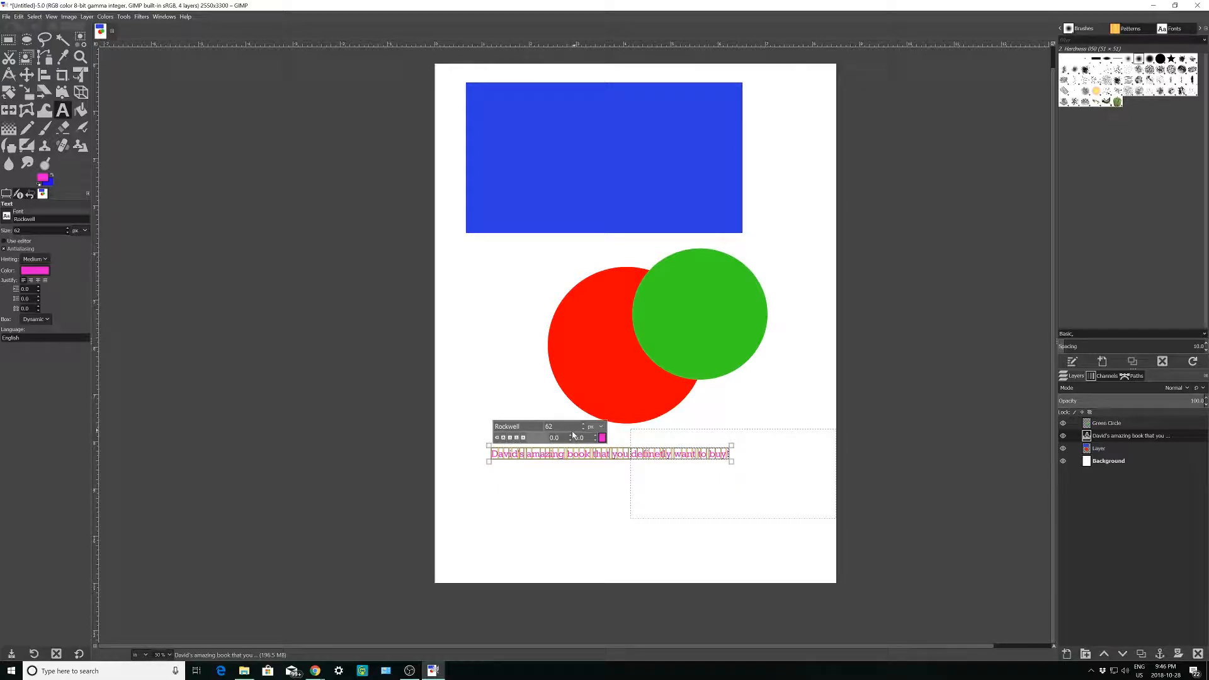
click(39, 287)
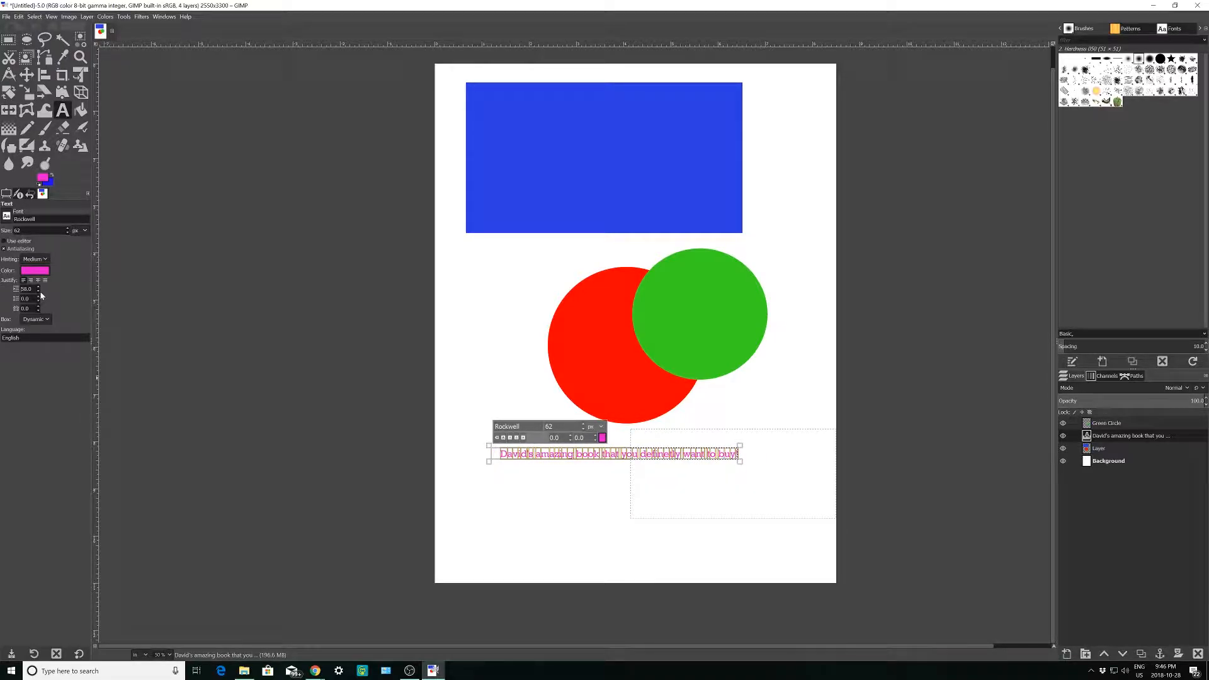
Step: Reset the first-line indentation of the magenta text line to 0.0
click(39, 292)
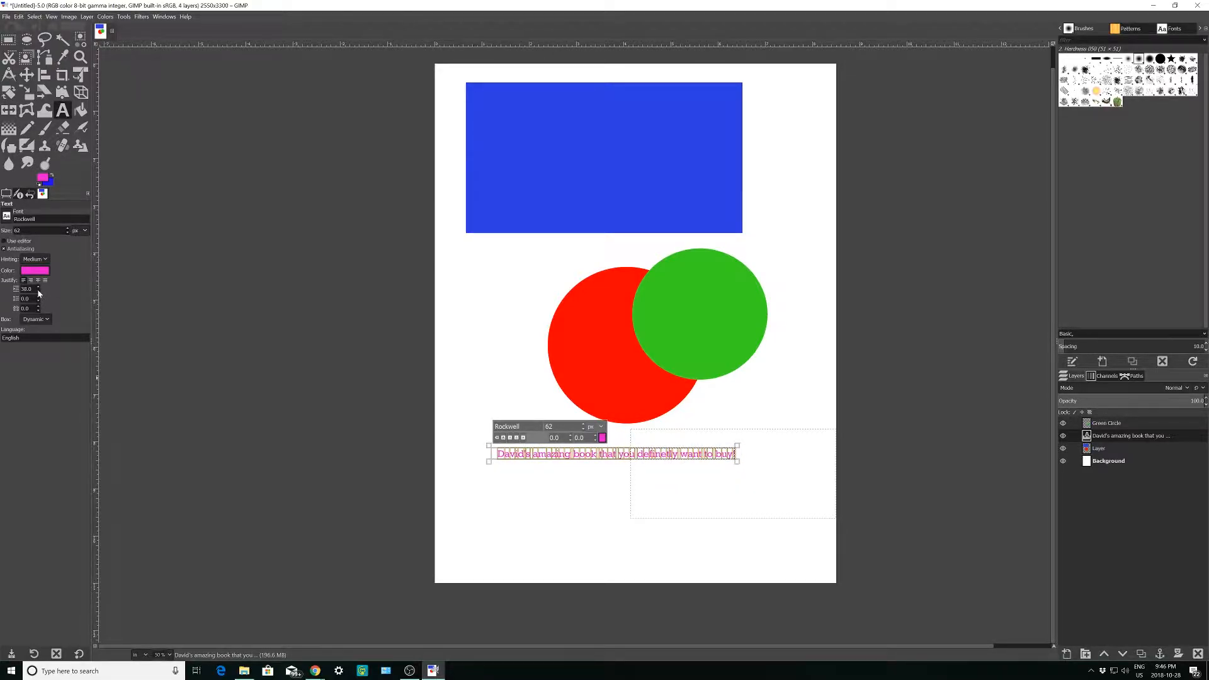
double_click(27, 288)
text(0)
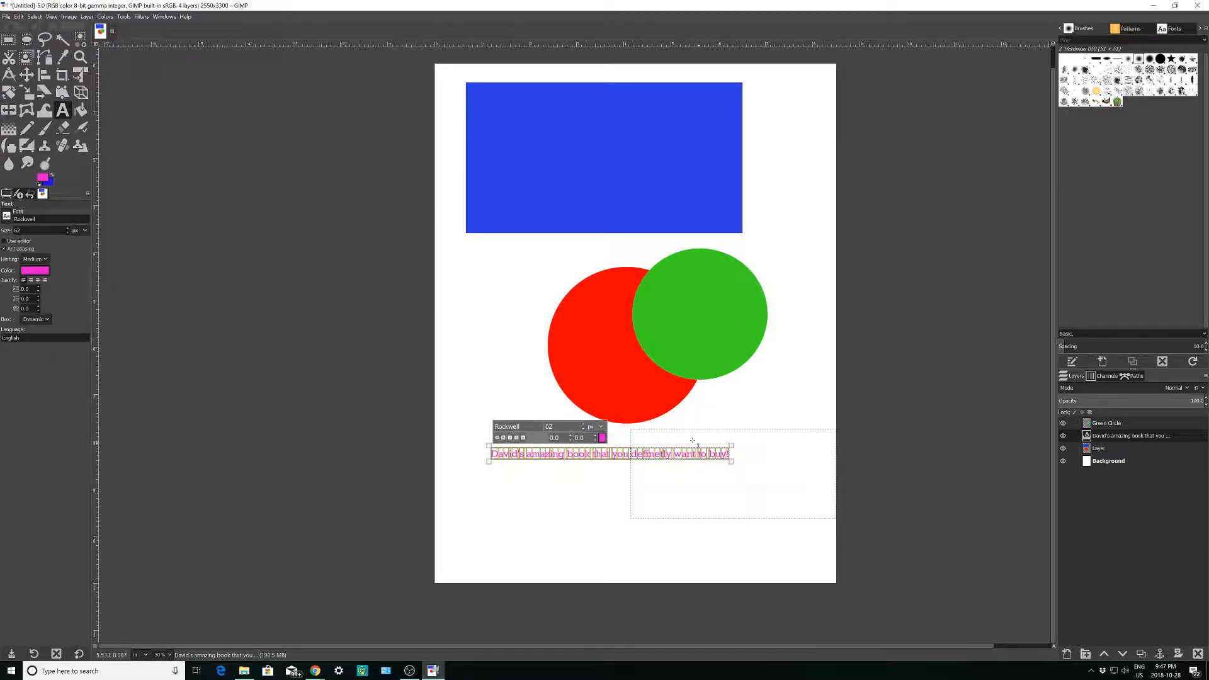
Step: Add a second line below the magenta text reading "You should buy it right now!"
click(725, 457)
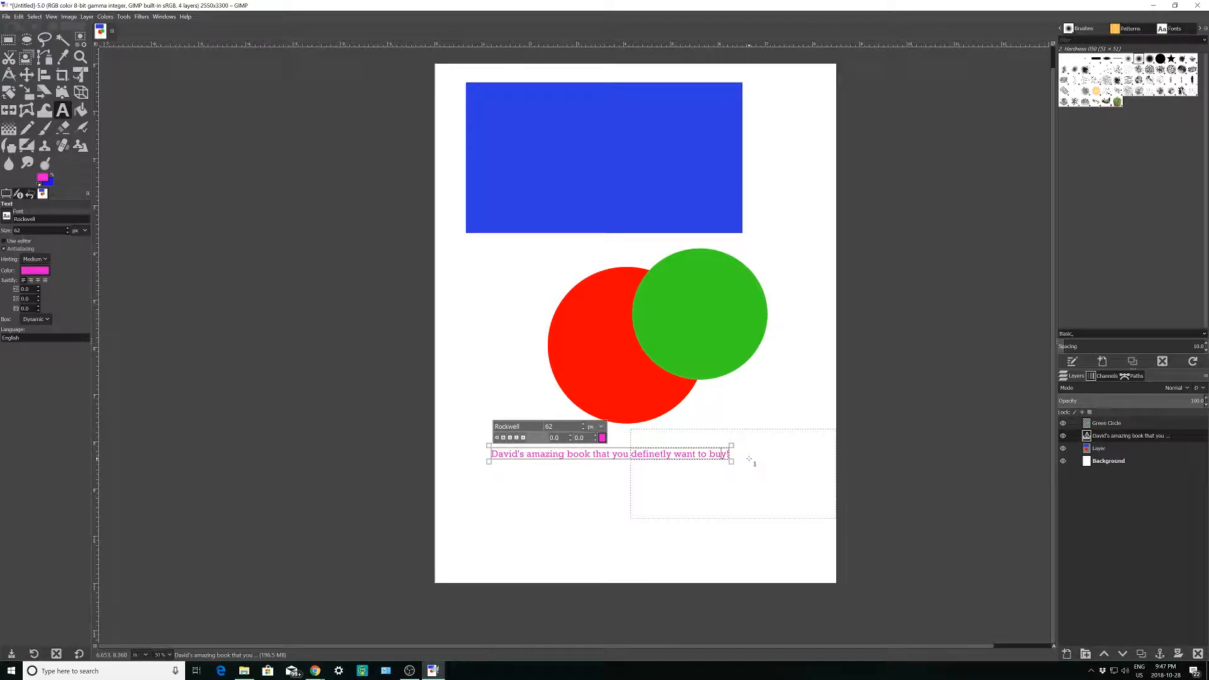
key(Return)
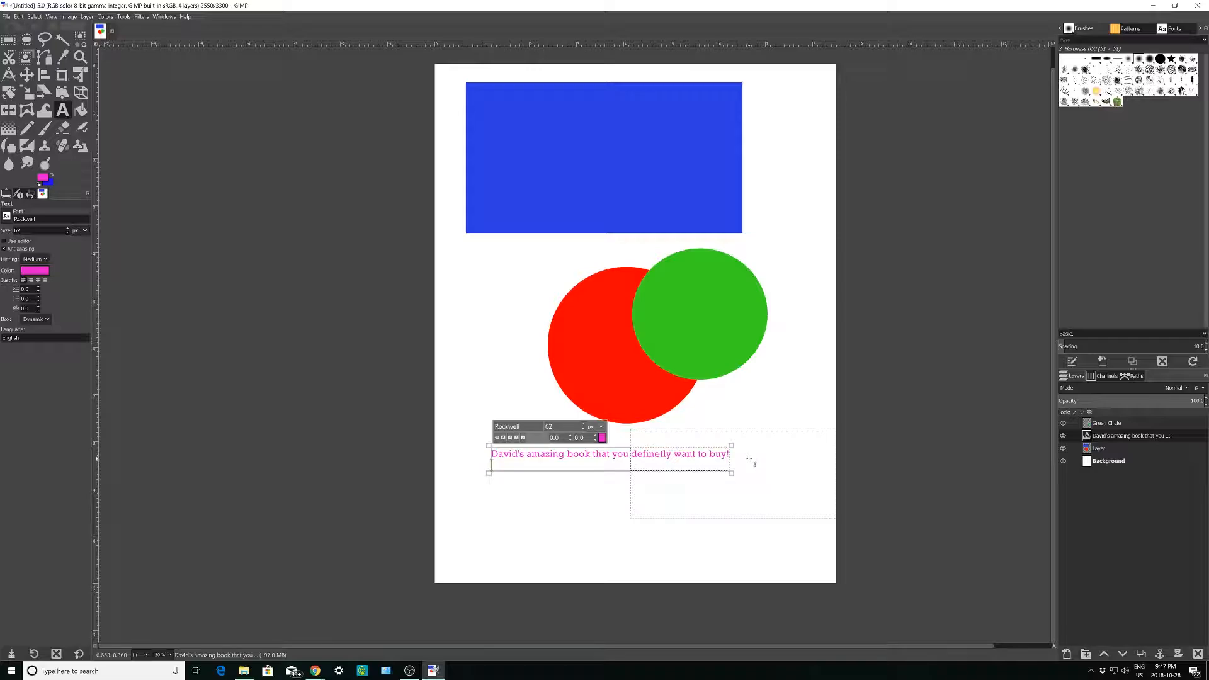
text(You should buy it right now!)
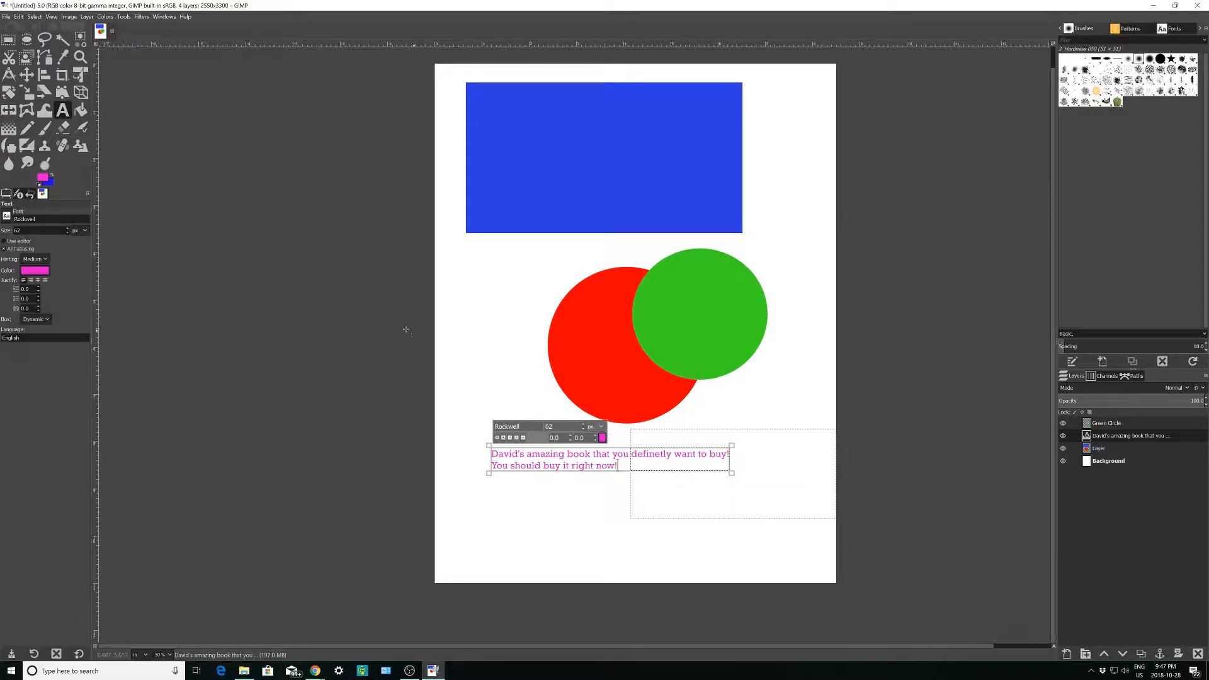
Step: Try line spacings of 60.0 and -7.0 on the two magenta text lines, and return the spacing to 0.0
click(39, 297)
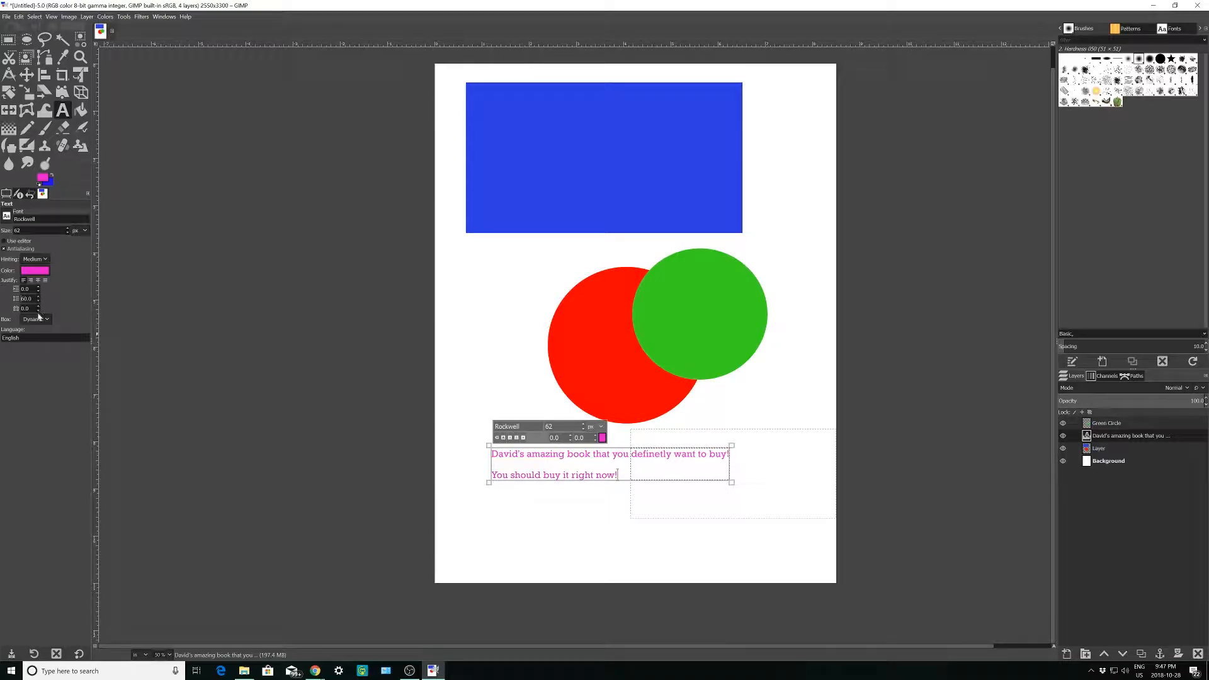
click(39, 305)
click(38, 304)
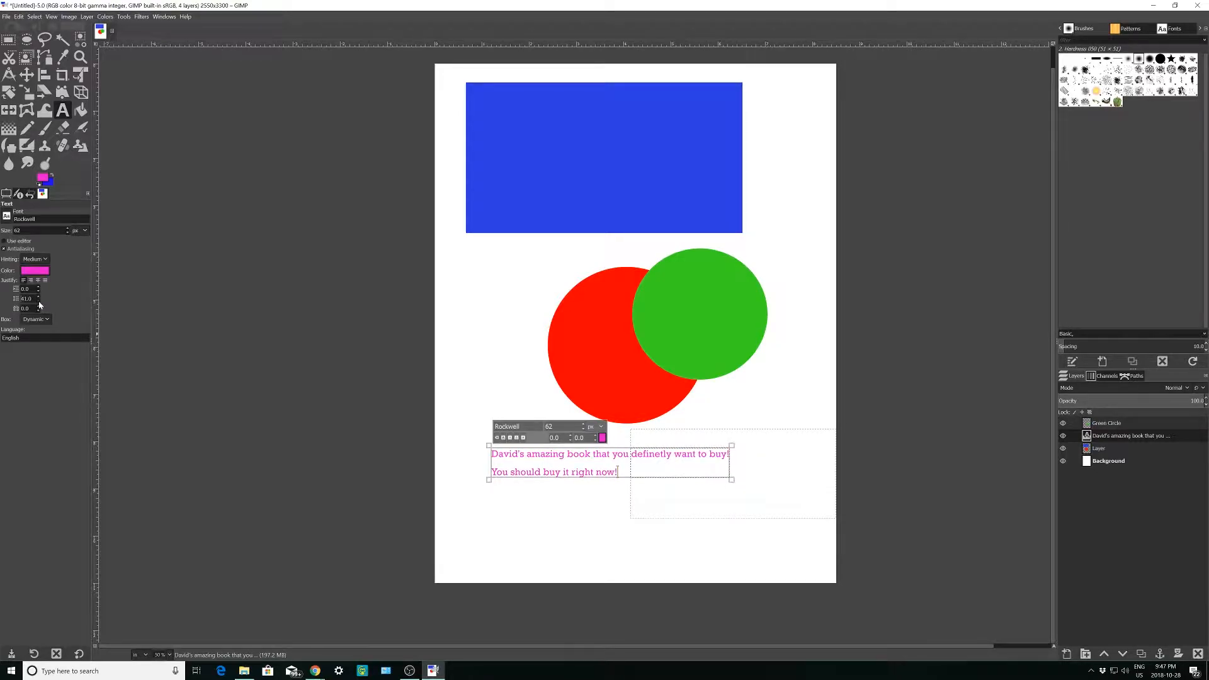
click(38, 305)
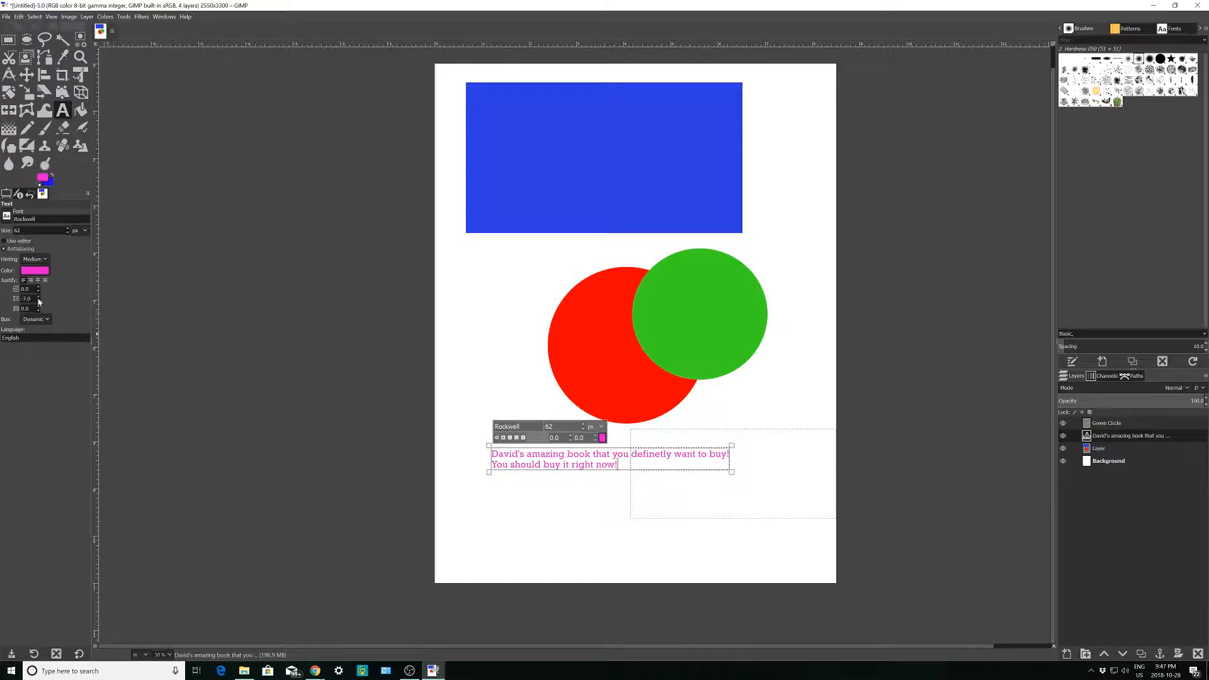
click(38, 297)
click(38, 297)
click(38, 297)
click(38, 297)
click(39, 296)
click(38, 297)
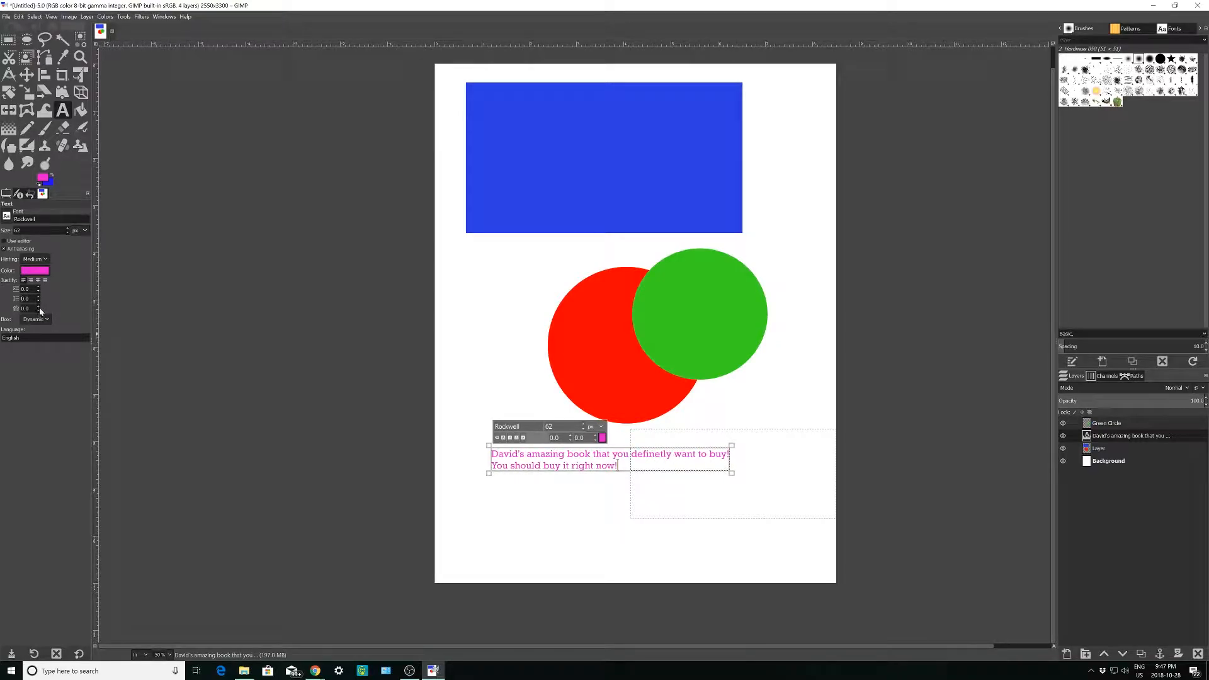
Step: Try a letter spacing of 12.0 on the magenta text, and return it to 0.0
click(39, 306)
click(39, 306)
click(39, 306)
click(39, 306)
click(39, 306)
click(39, 307)
click(39, 306)
click(39, 306)
click(39, 306)
click(39, 307)
click(39, 306)
click(39, 306)
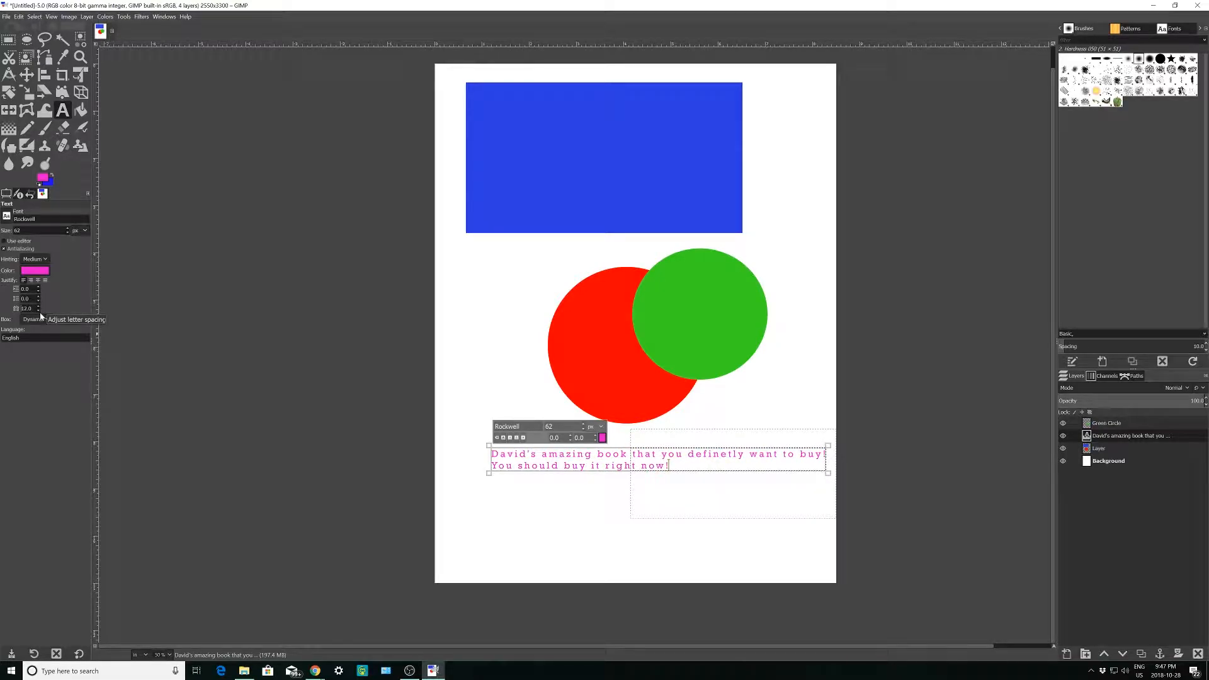
click(39, 312)
click(39, 312)
click(39, 311)
click(39, 311)
click(39, 311)
click(39, 311)
click(39, 311)
click(39, 311)
click(39, 311)
click(39, 311)
click(39, 312)
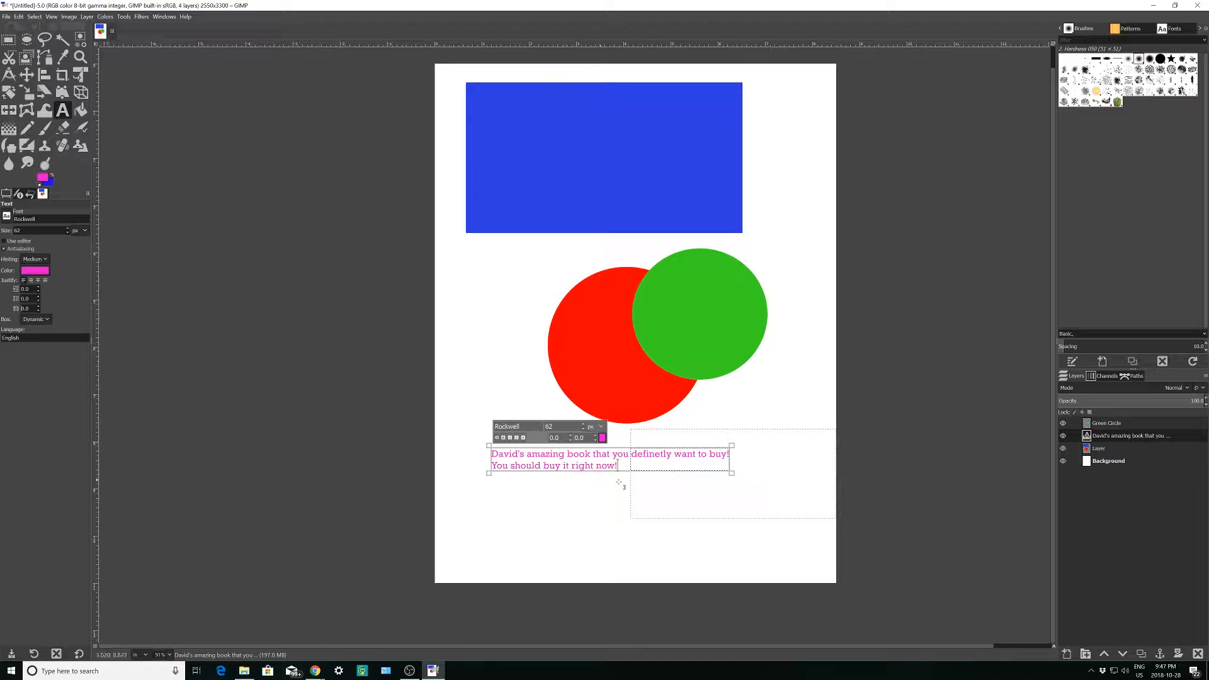
Step: Enlarge both magenta text lines to 84 px and move the text layer slightly to the left and up
key(ctrl+a)
drag(523, 457, 491, 450)
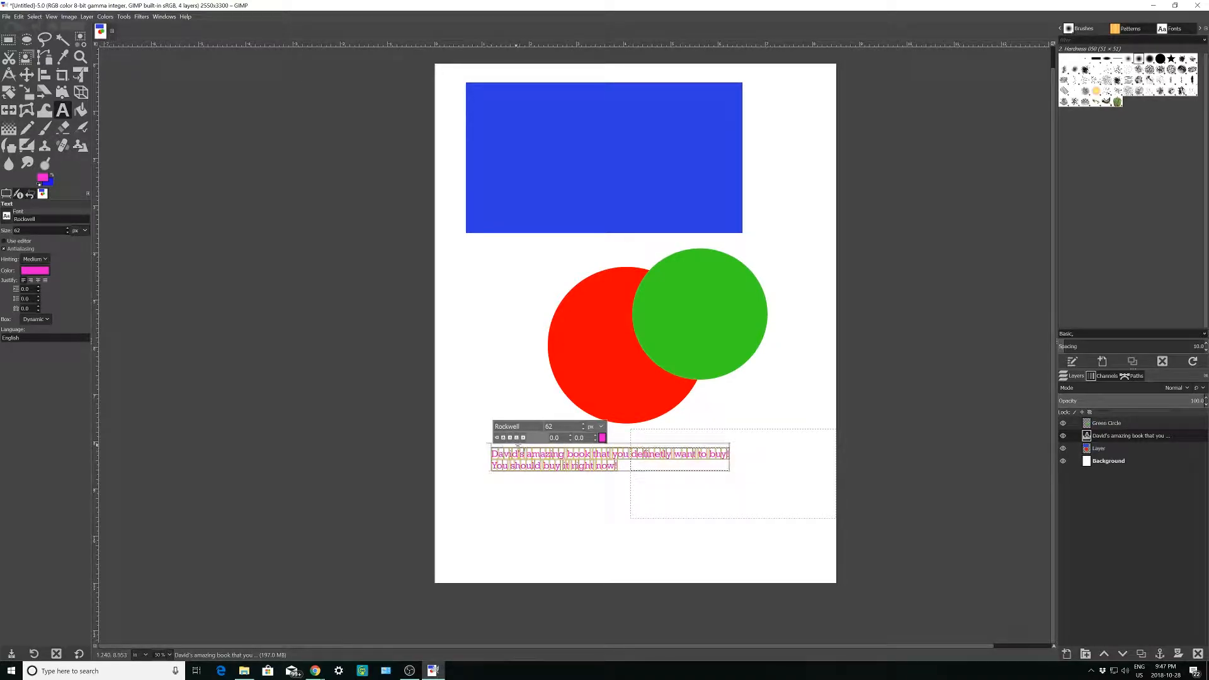
click(583, 424)
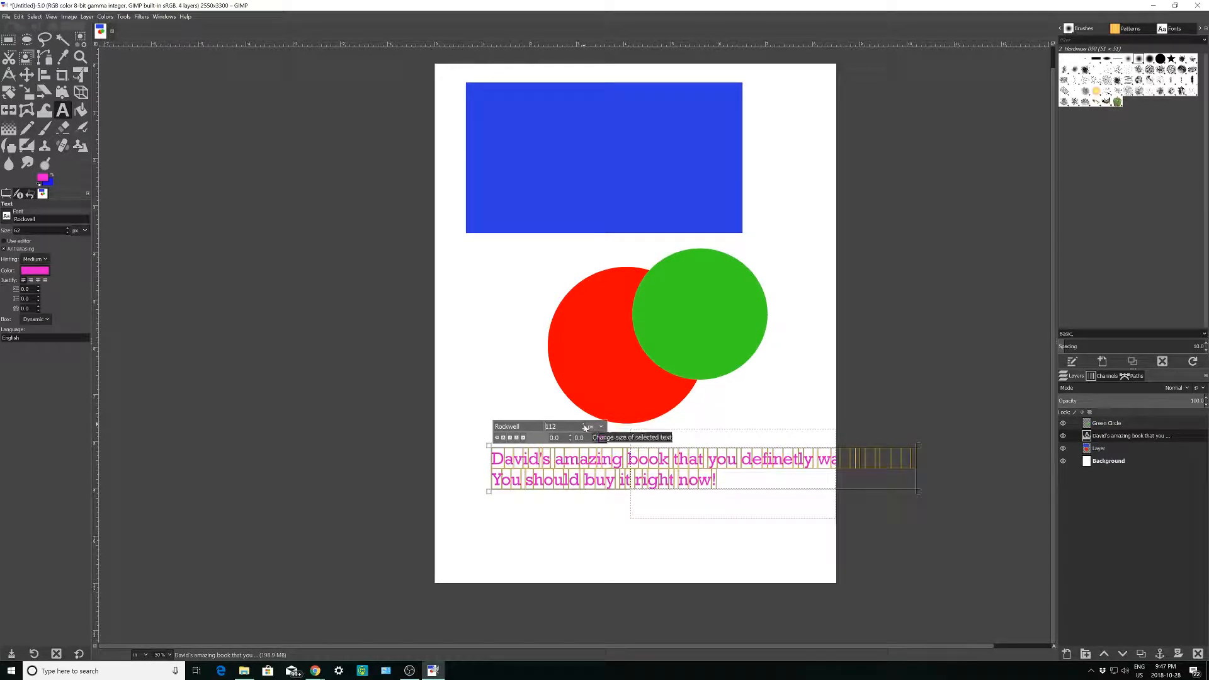
click(585, 429)
click(586, 431)
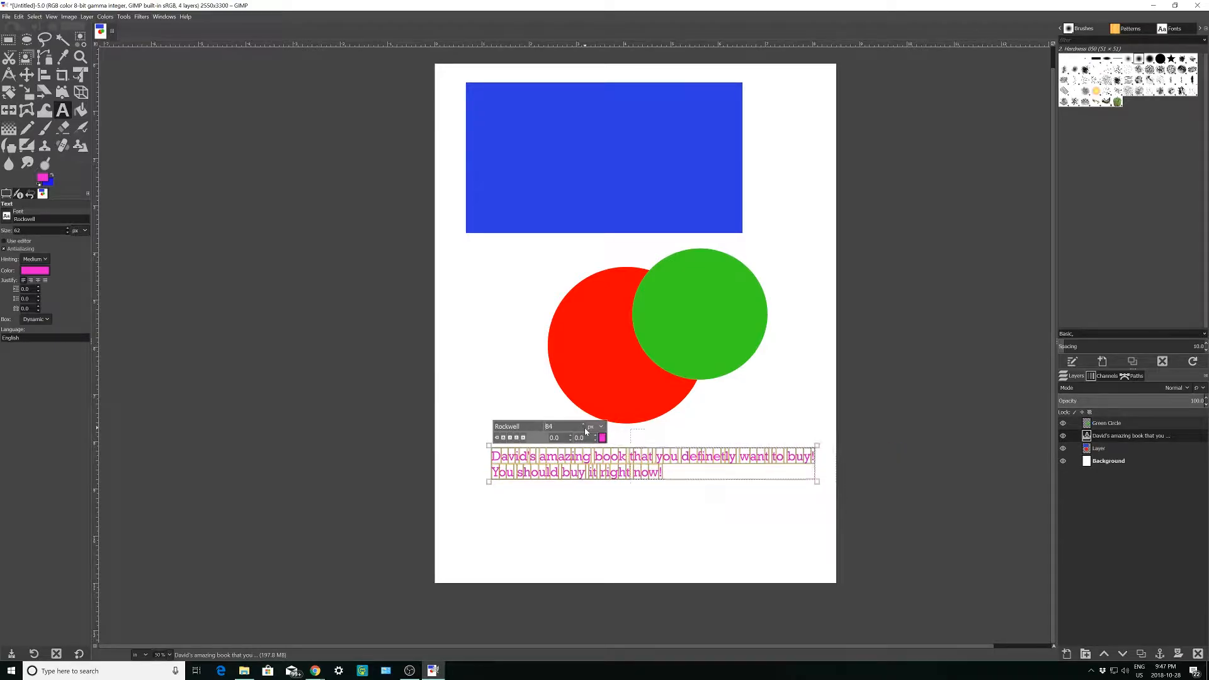
click(26, 74)
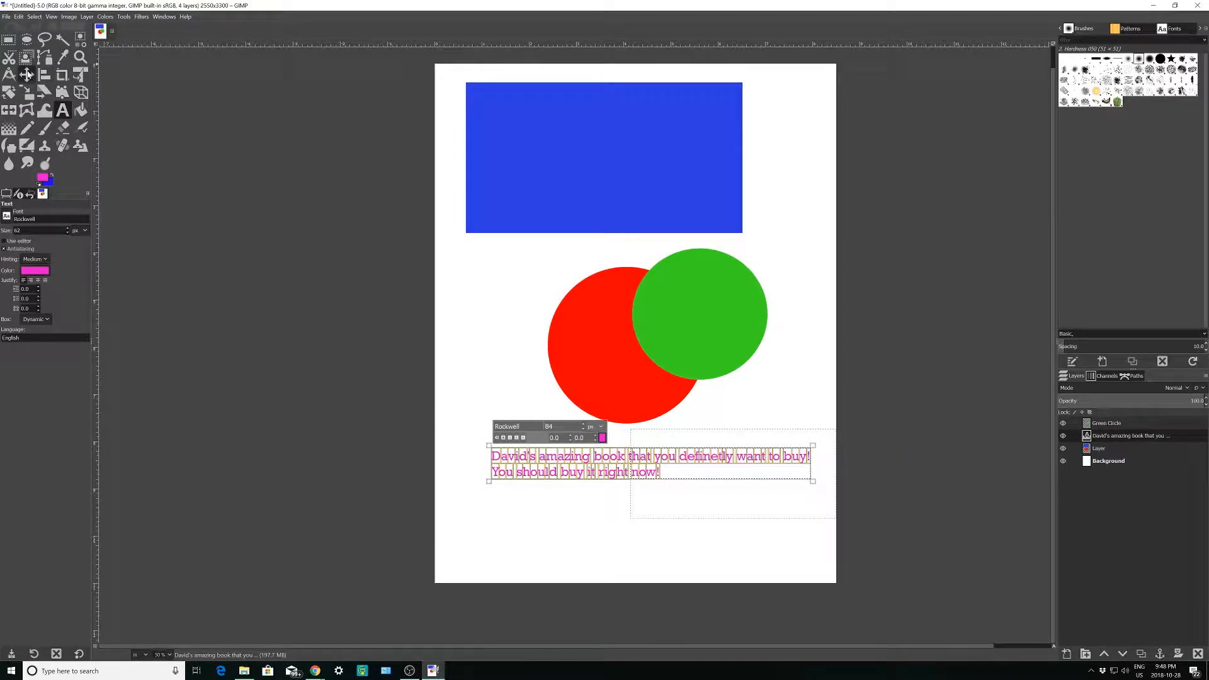
mouse_move(577, 463)
mouse_down()
mouse_move(522, 485)
mouse_move(563, 451)
mouse_move(555, 464)
mouse_up()
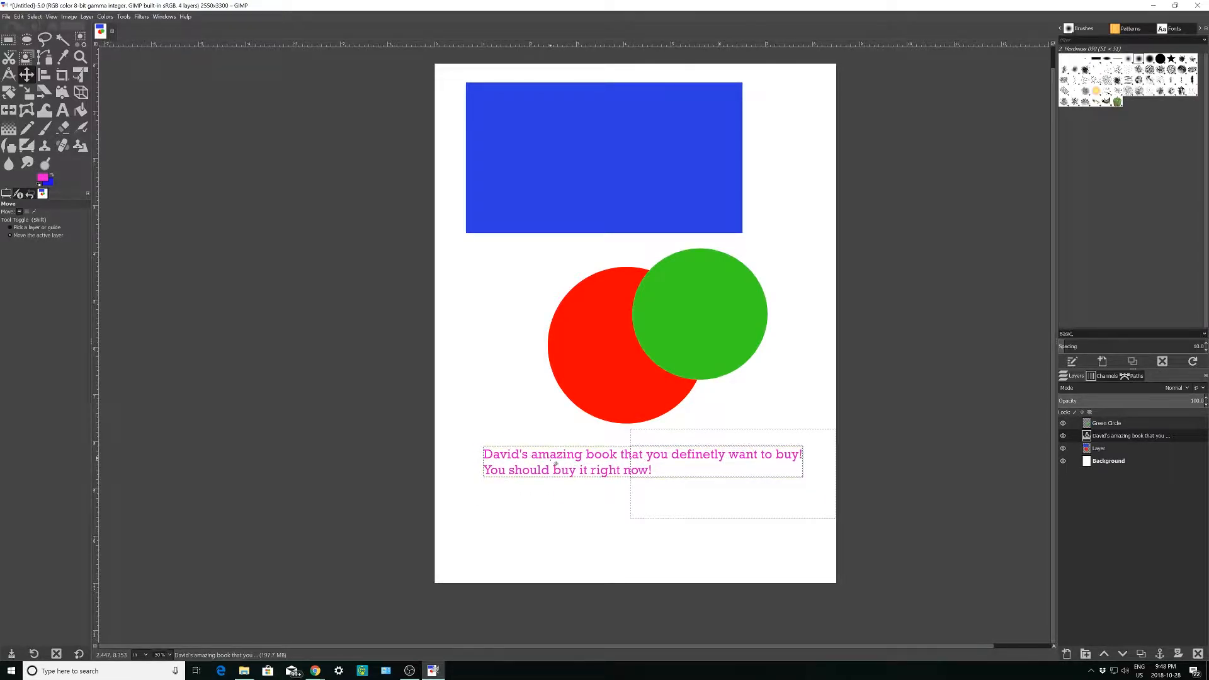
Step: Reselect both magenta text lines, try right, centered and filled justification, and return to left justification
click(62, 109)
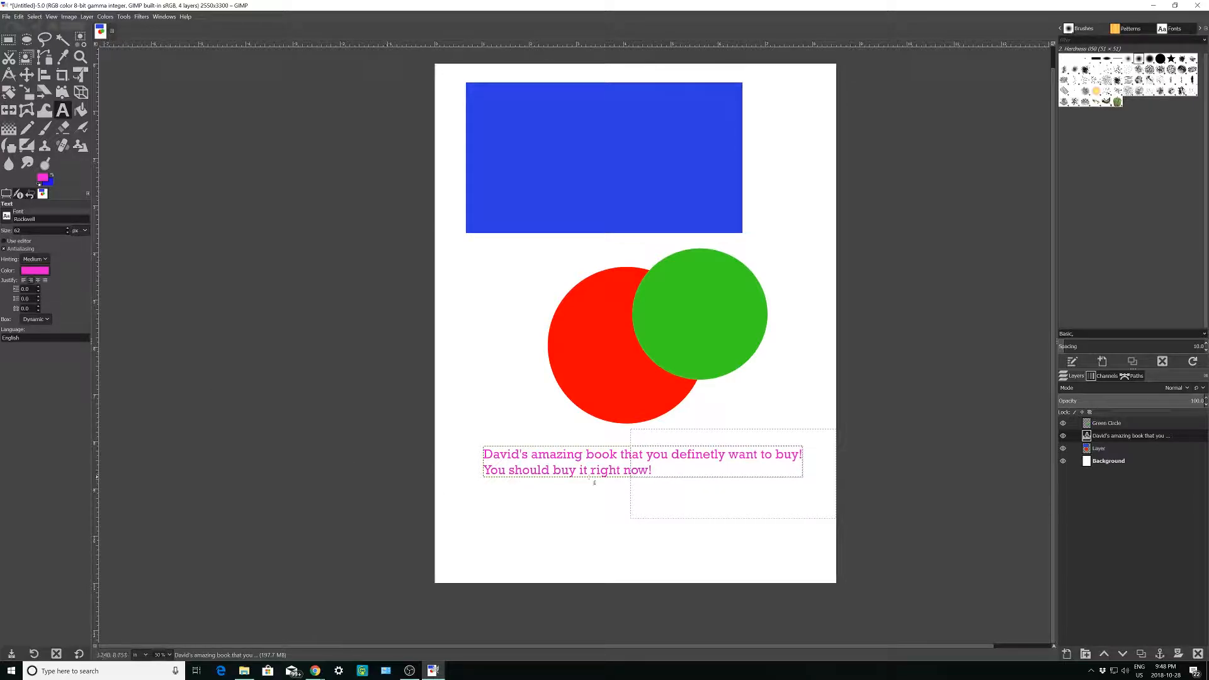
click(555, 459)
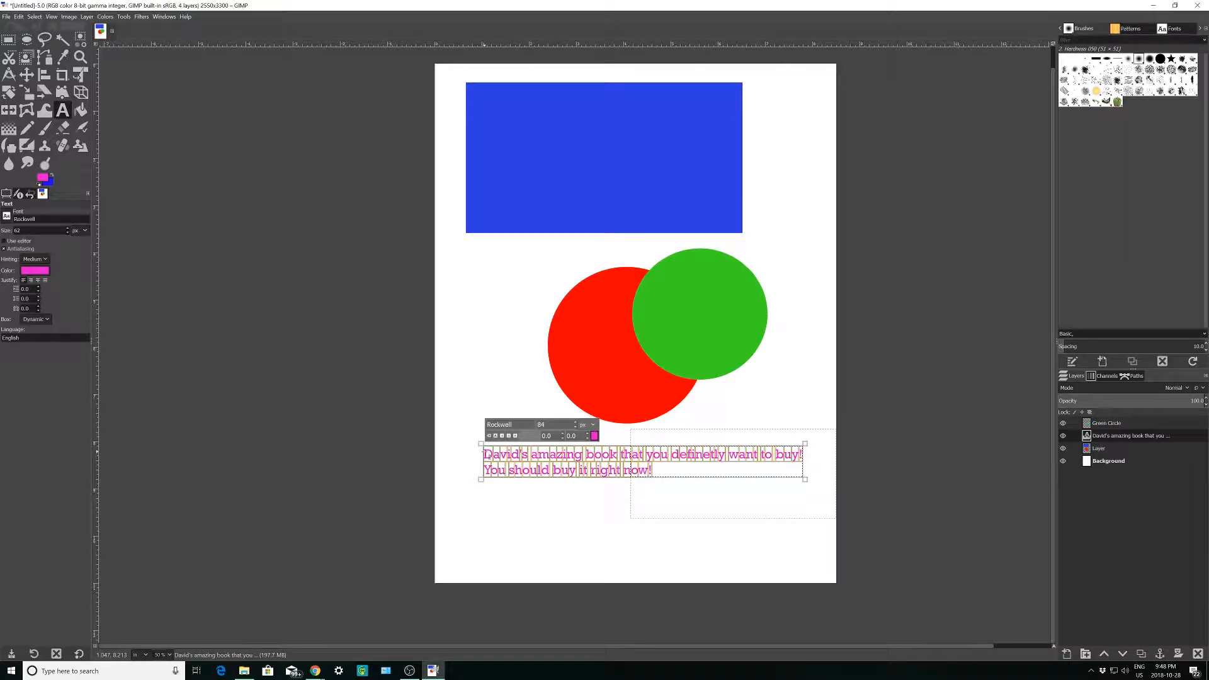
click(31, 281)
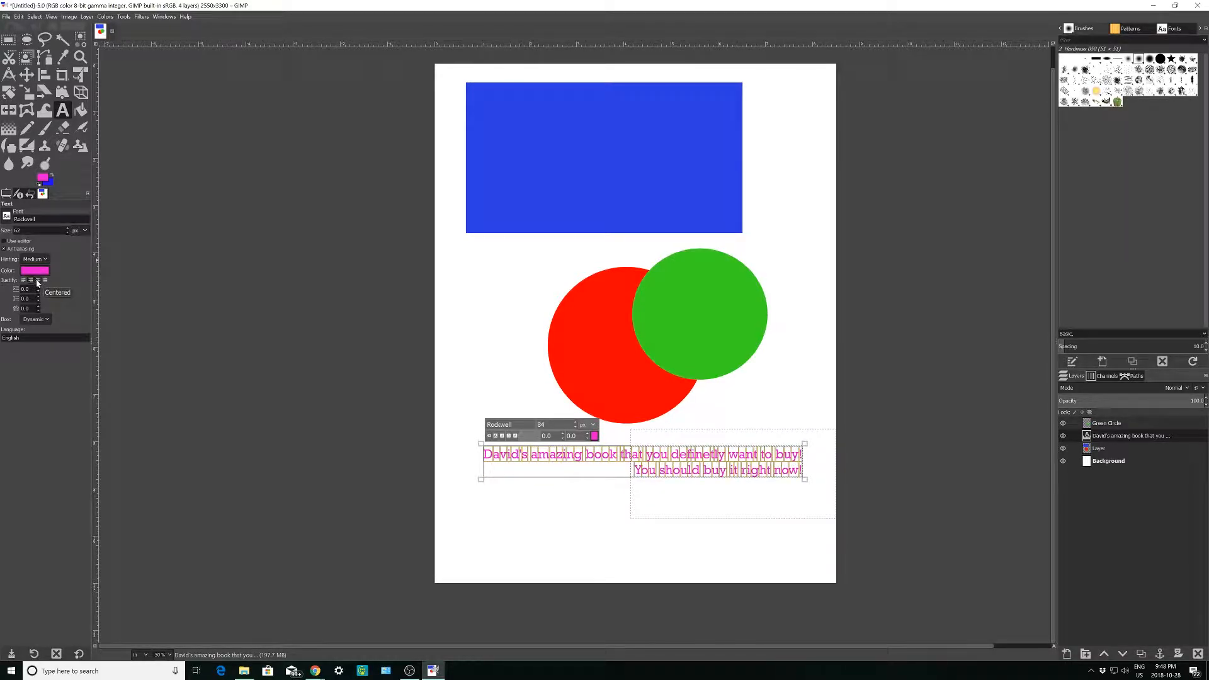
click(38, 281)
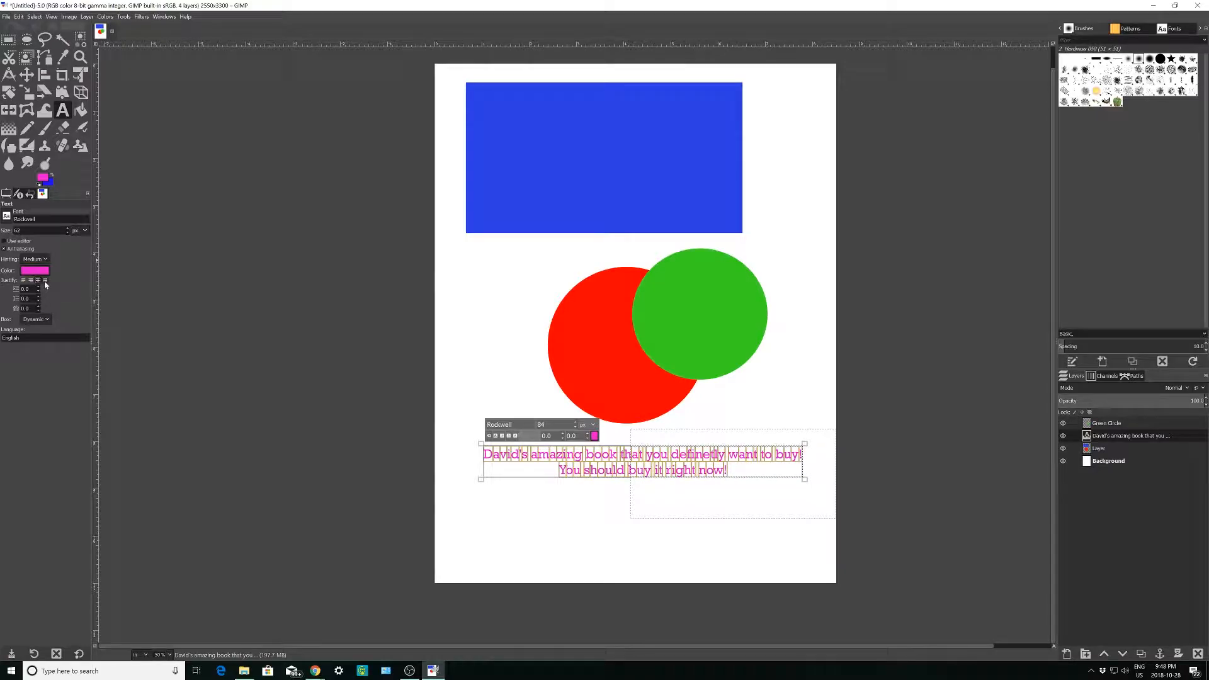
click(45, 281)
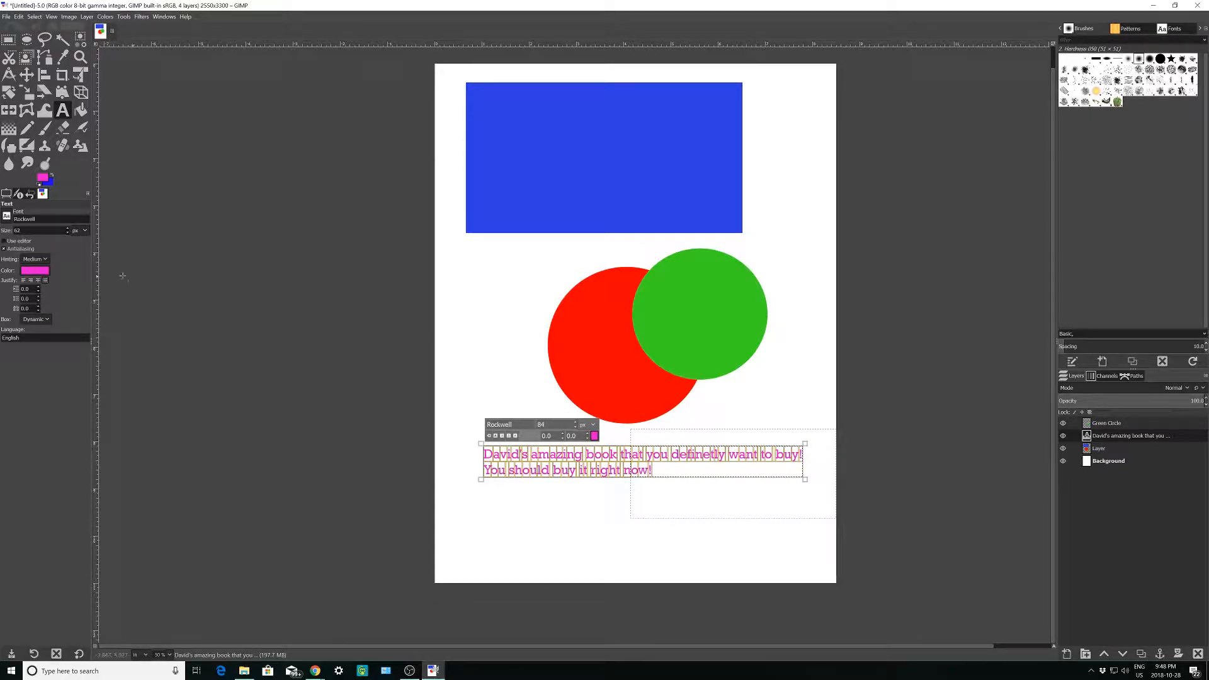
click(37, 282)
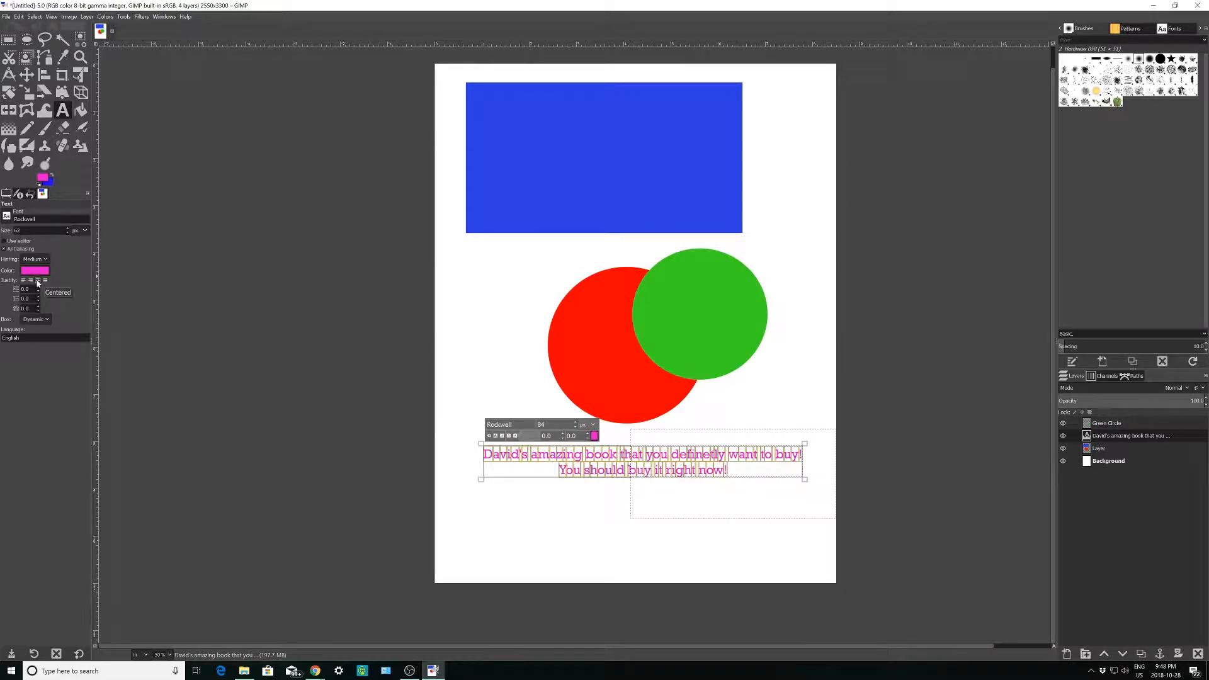
click(31, 281)
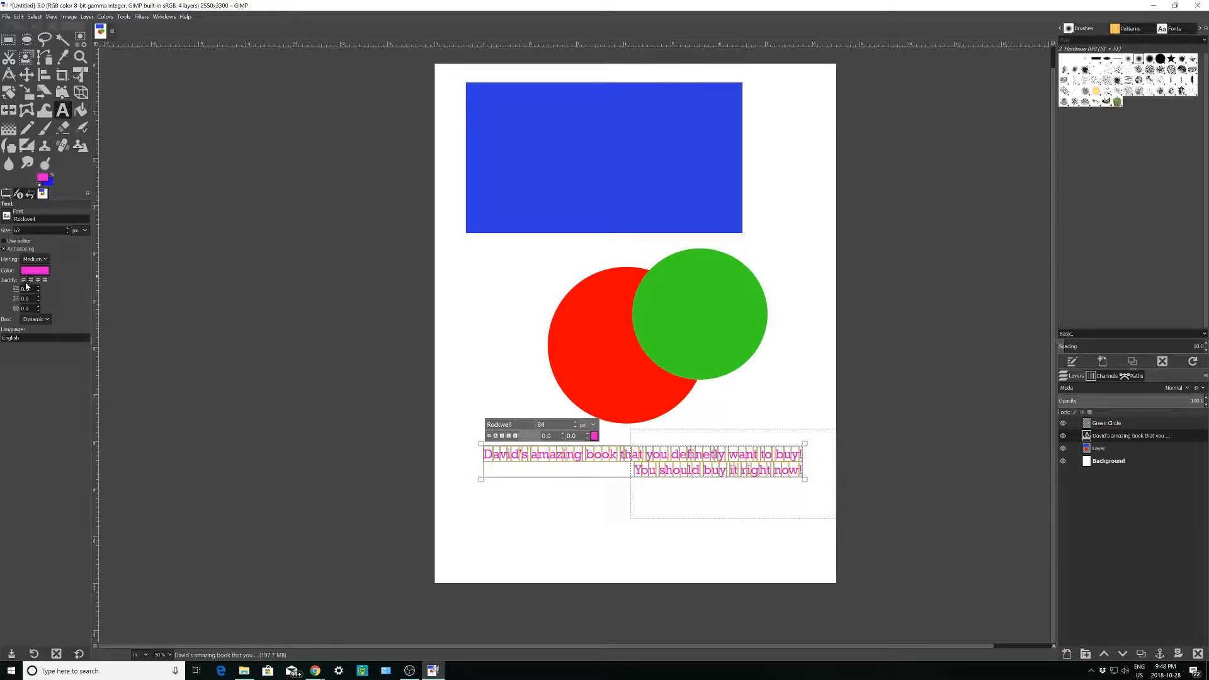
click(24, 281)
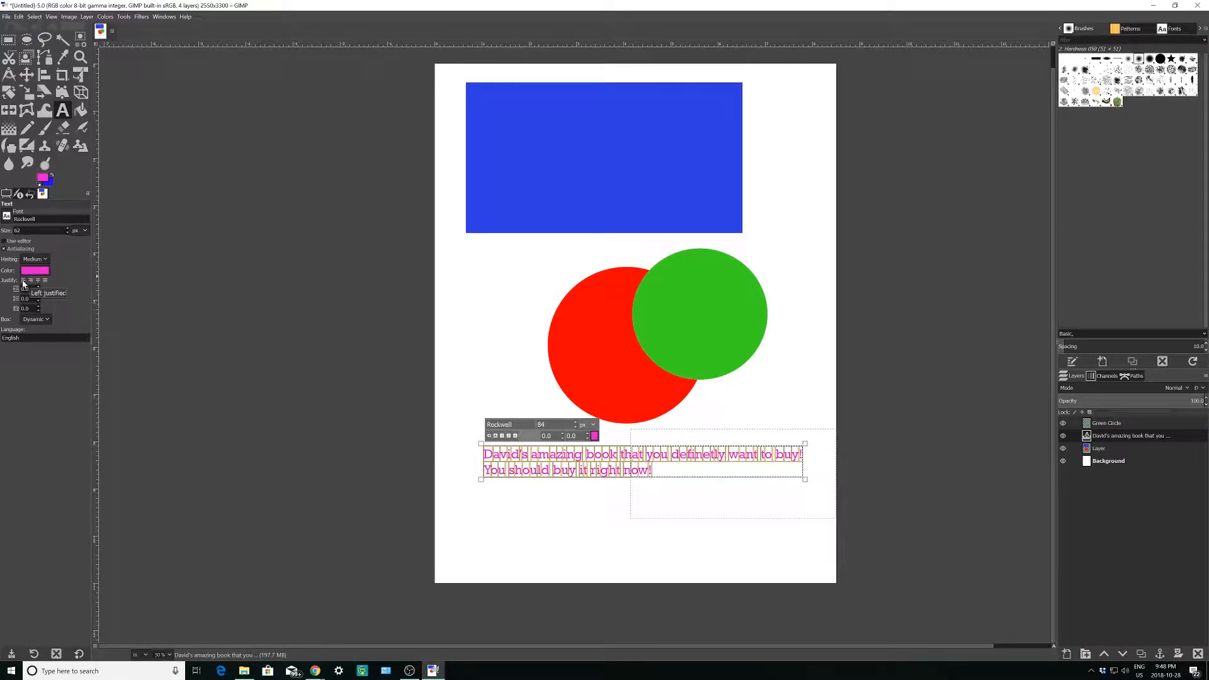
click(506, 493)
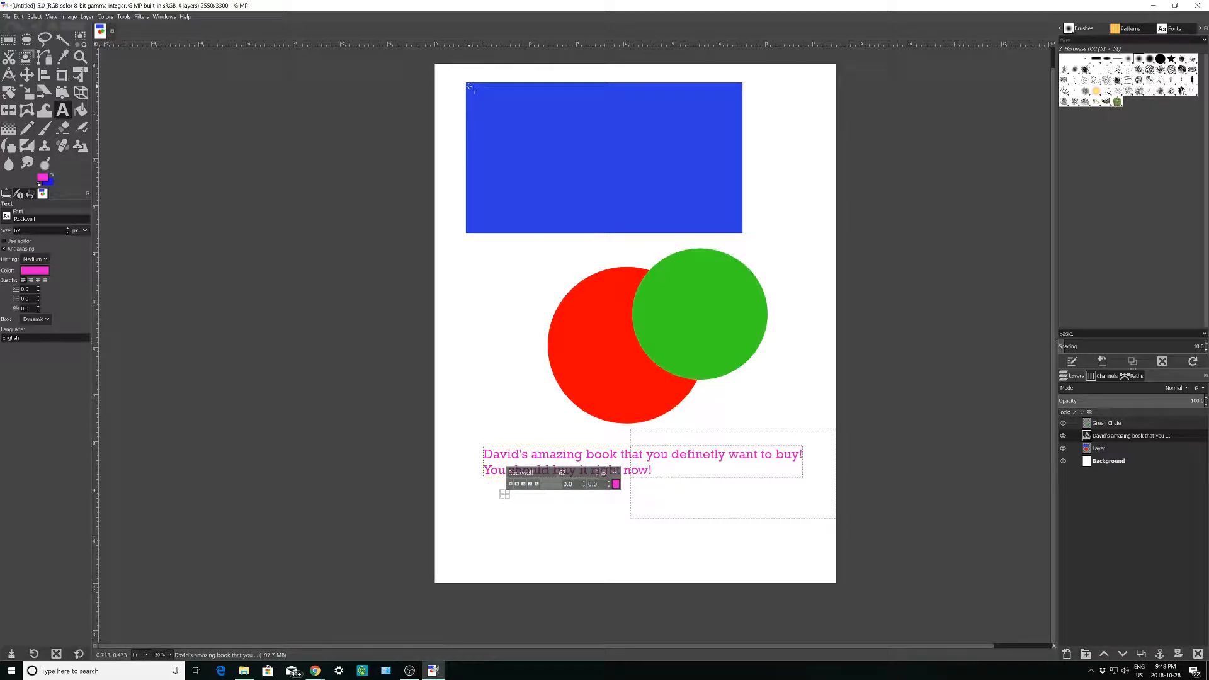
Step: Draw a text box covering the blue rectangle and set its text color to white
drag(469, 86, 744, 233)
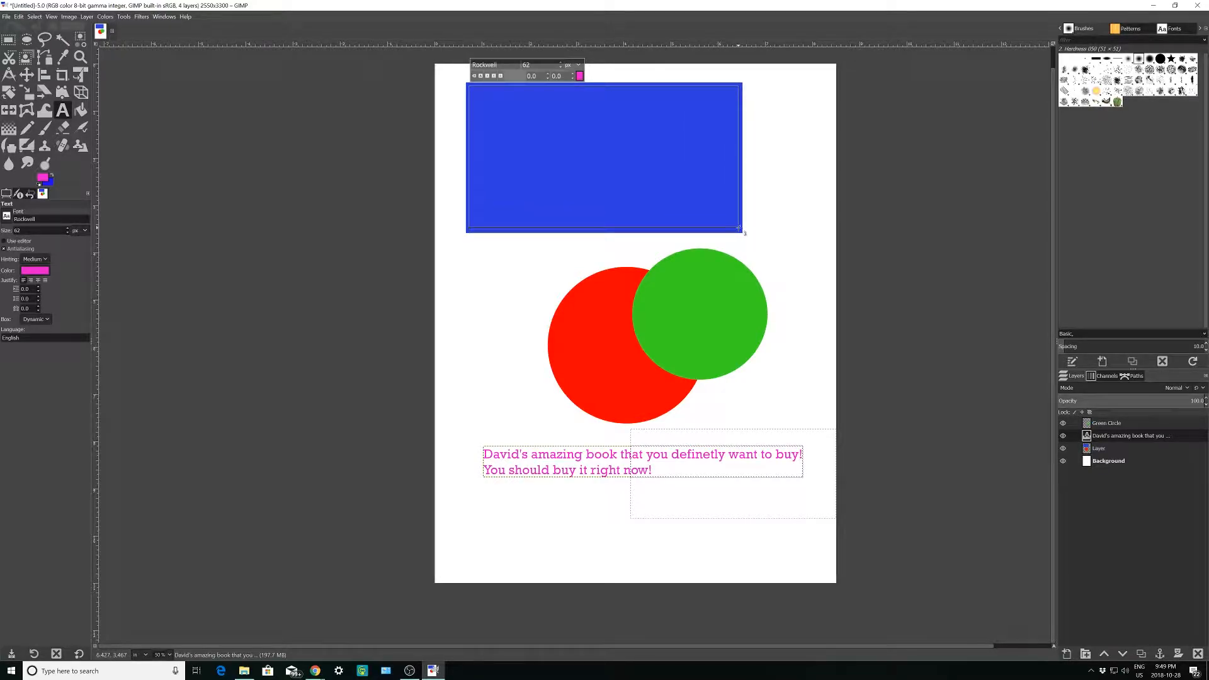
click(580, 75)
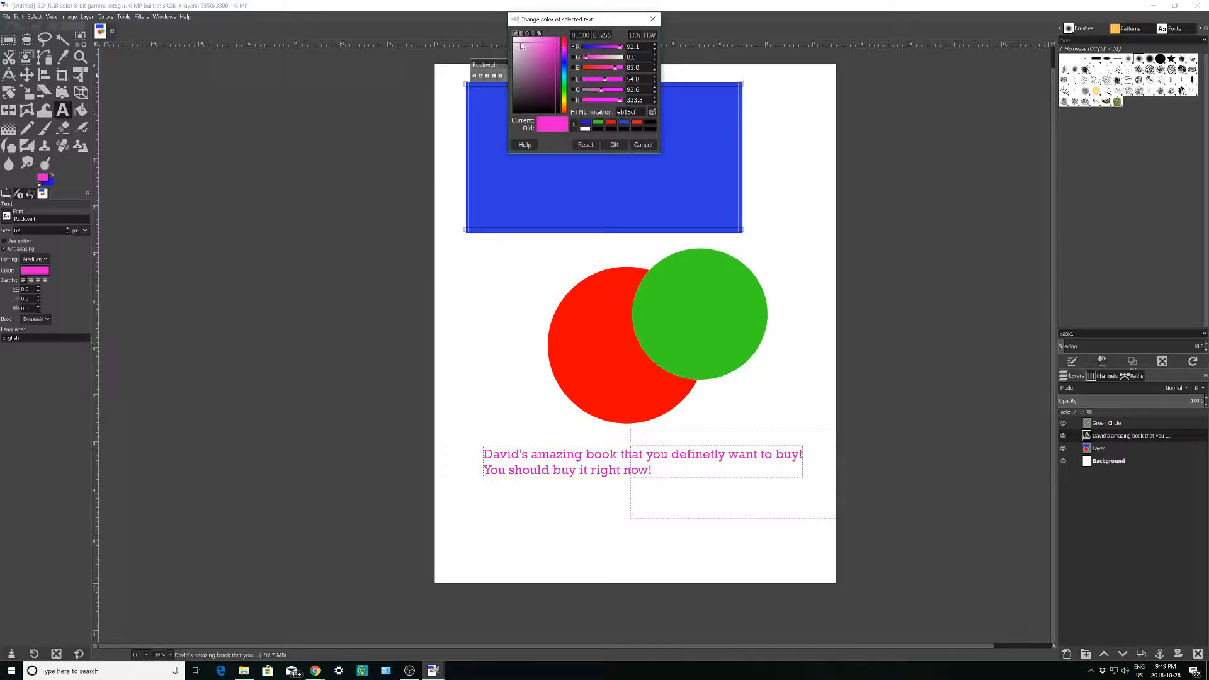
mouse_move(522, 42)
mouse_down()
mouse_move(536, 43)
mouse_move(512, 38)
mouse_up()
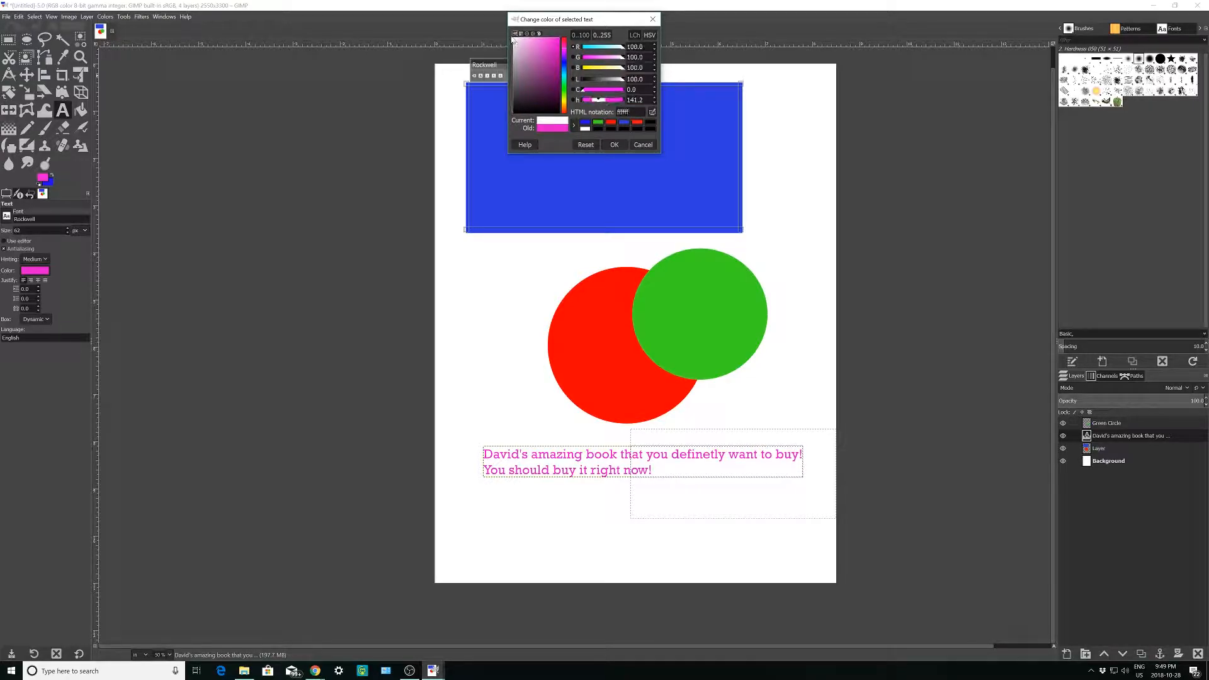
click(606, 144)
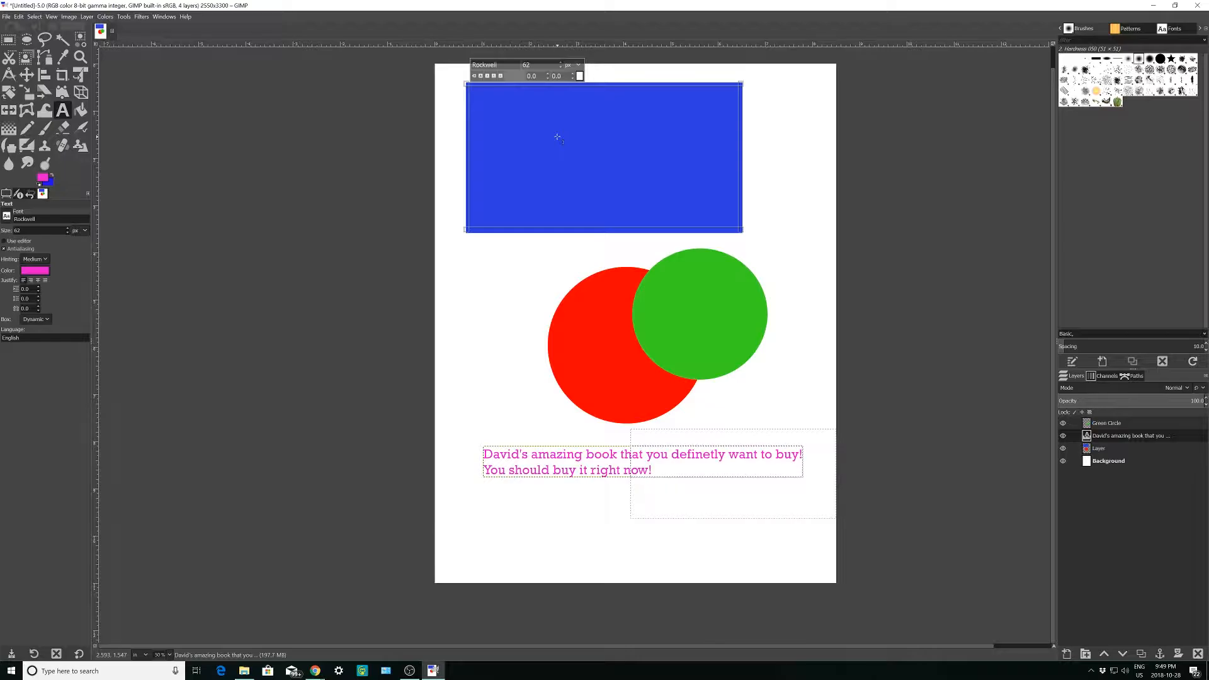
Step: Enter a paragraph in the box from "Hey there people it is good to see you." through "how the text will fill this box automatically."
text(Hey th)
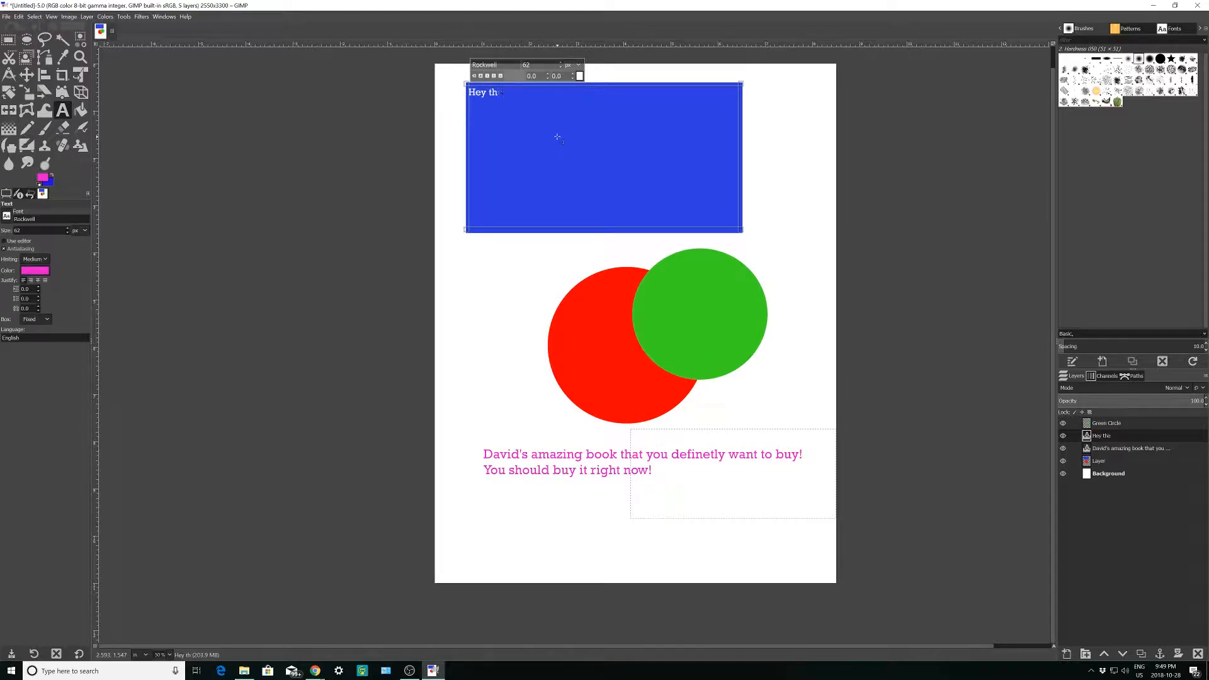
text(ere people it is)
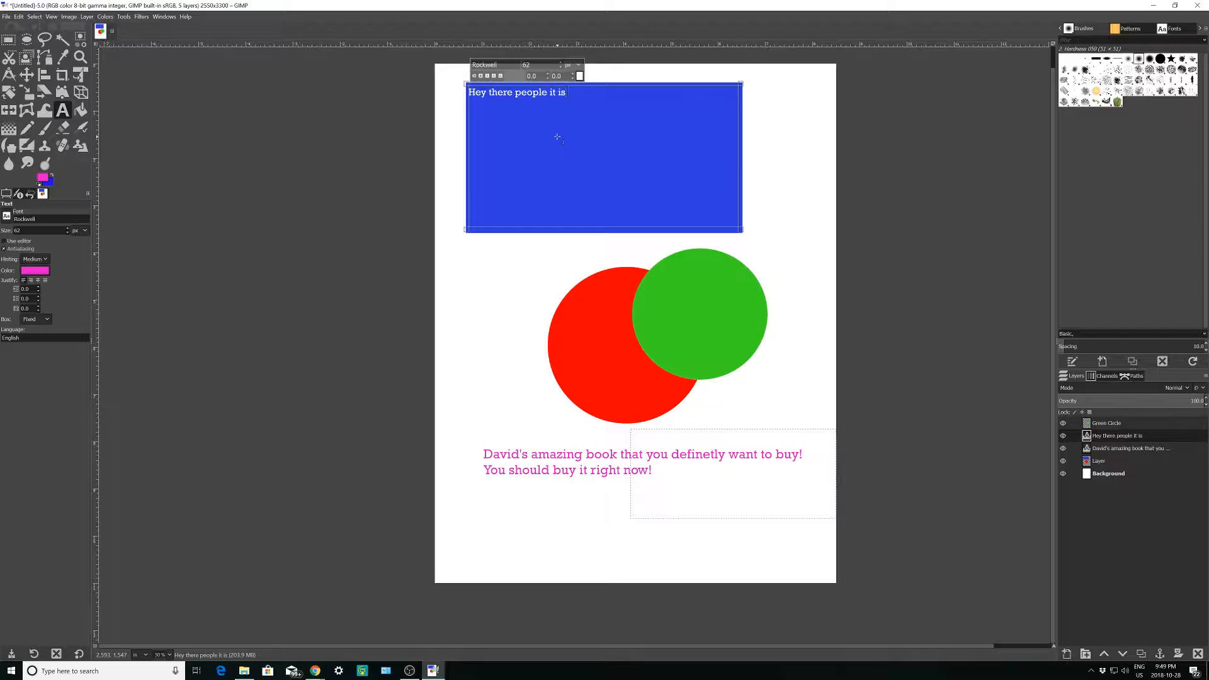
text( good to)
text(you  I am just going to make s)
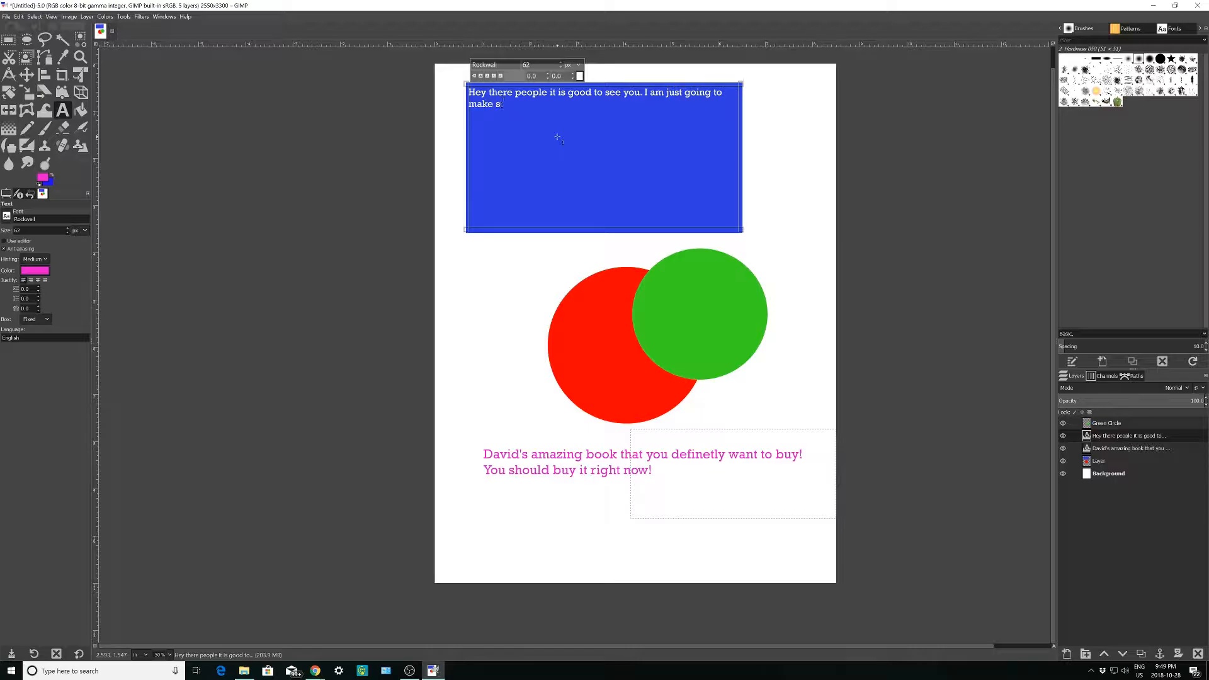
text(tuff up here so that you can see how the text will fill the)
key(BackSpace)
key(BackSpace)
text(hi)
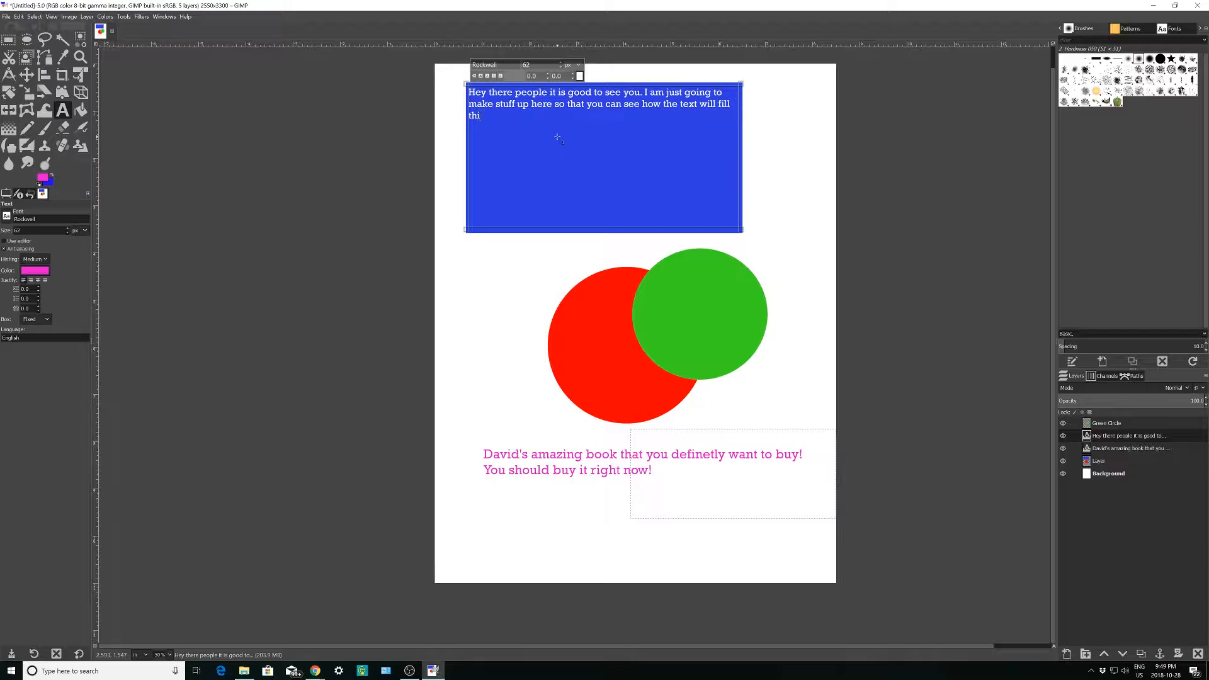
text(s box automatically.)
Step: Copy the whole white paragraph and paste it repeatedly after its last sentence to fill the box
drag(568, 116, 467, 93)
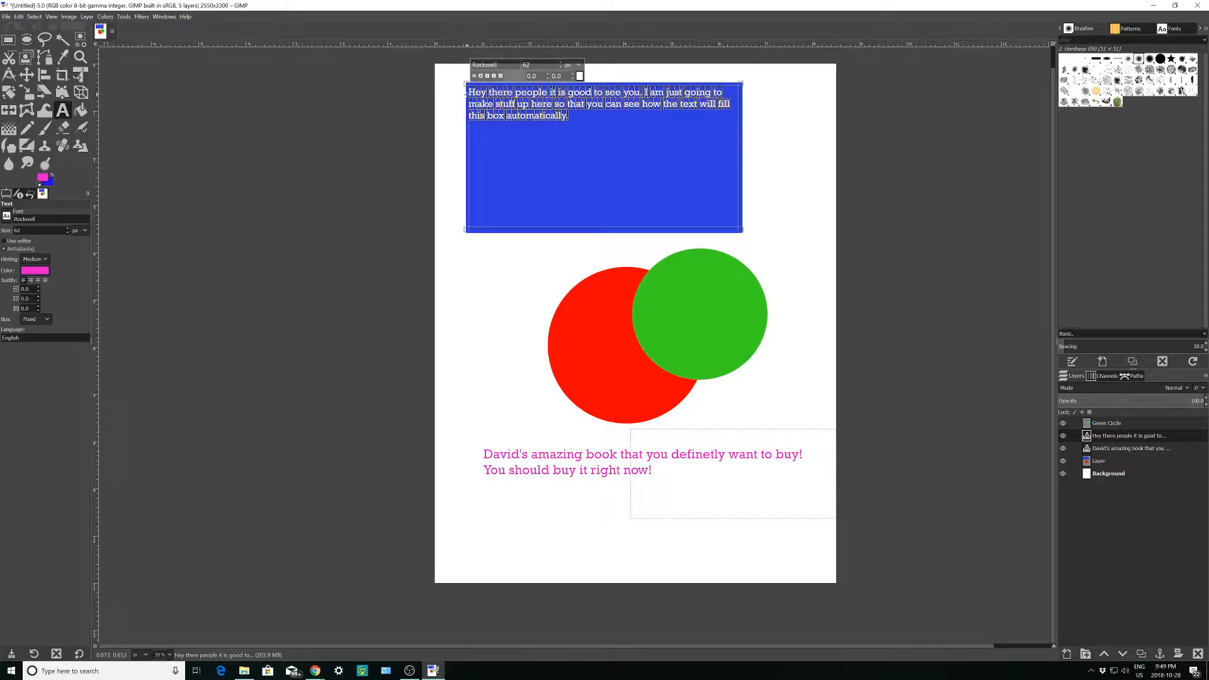
click(574, 116)
key(ctrl+v)
key(ctrl+v)
key(ctrl+v)
key(ctrl+v)
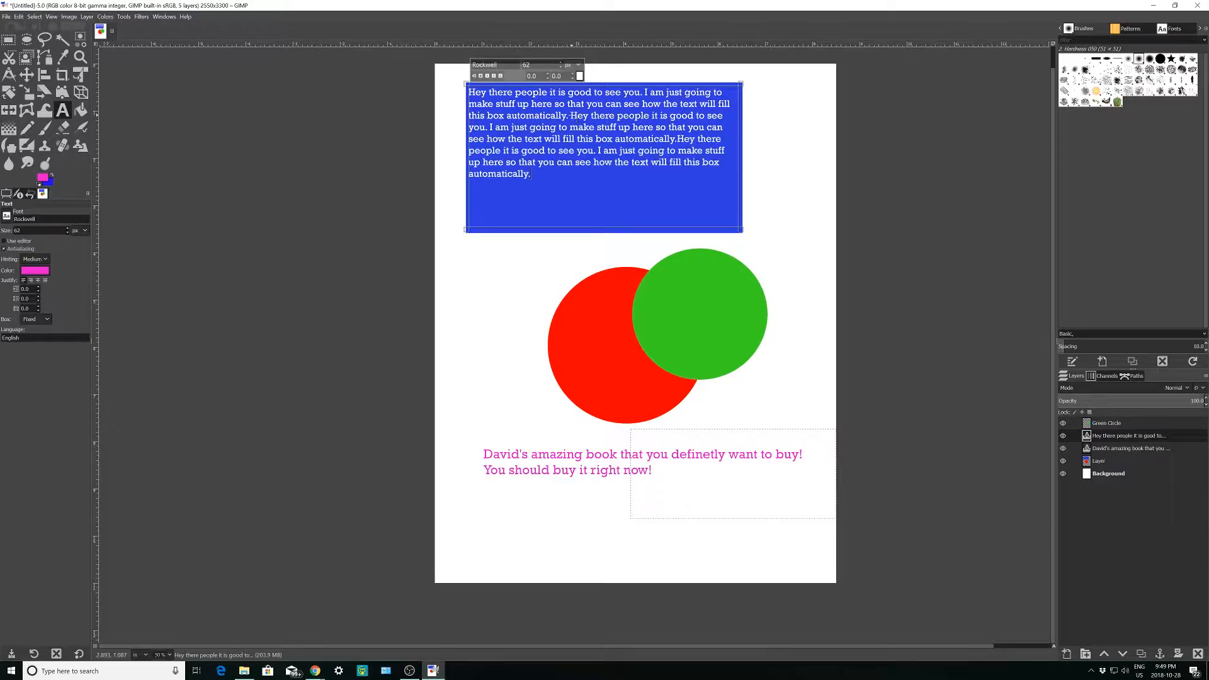
Step: Fill the rest of the box with the pasted paragraph, and delete the white paragraph's text layer
key(ctrl+BackSpace)
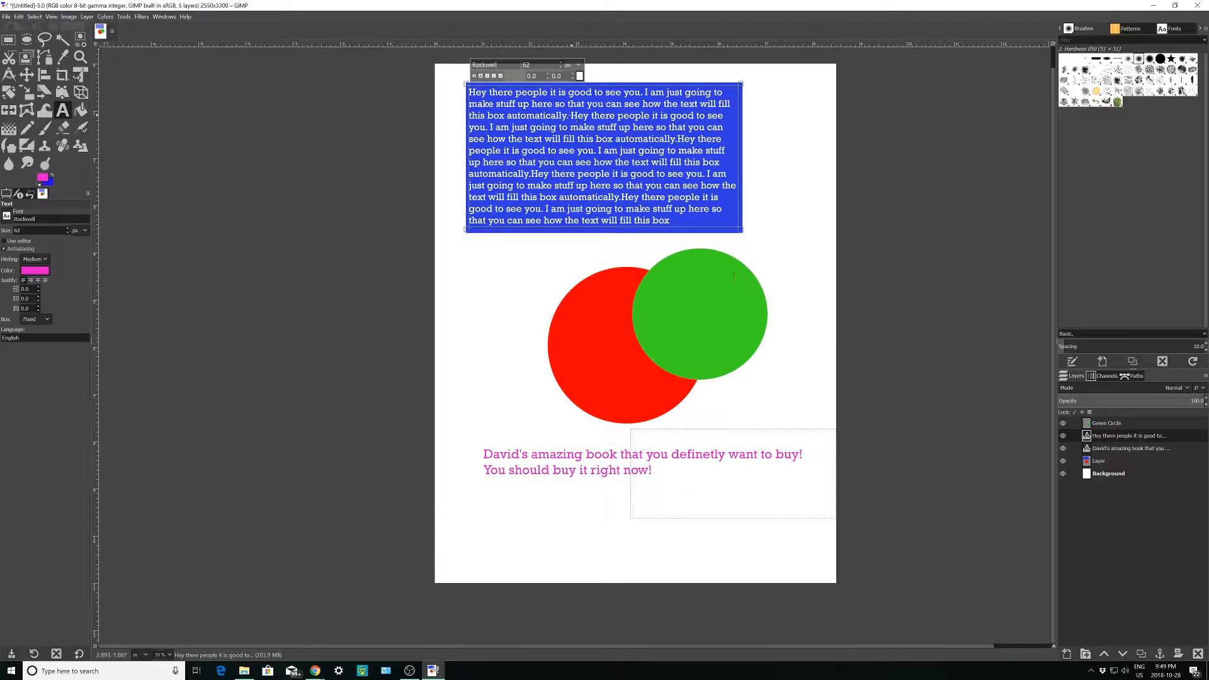
click(572, 116)
click(1144, 450)
click(1146, 437)
click(1198, 654)
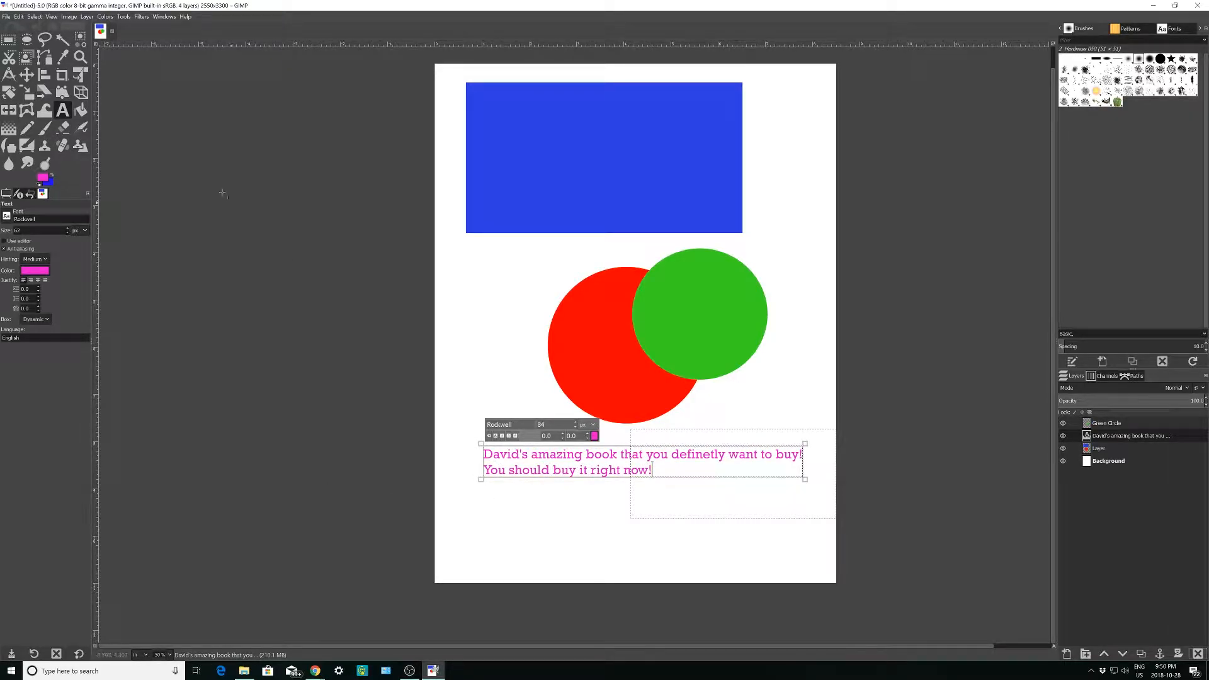
Step: Move the magenta text layer around the page with the Move tool and place it back below the circles
click(27, 75)
drag(541, 457, 567, 287)
drag(560, 415, 572, 463)
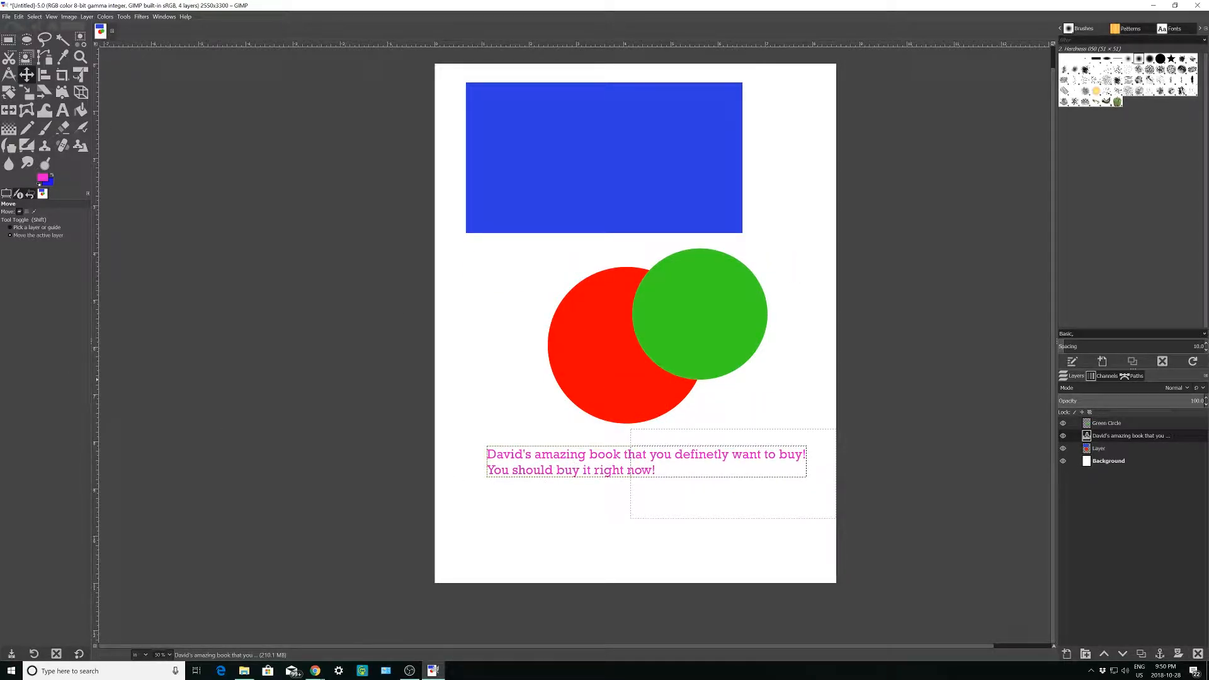
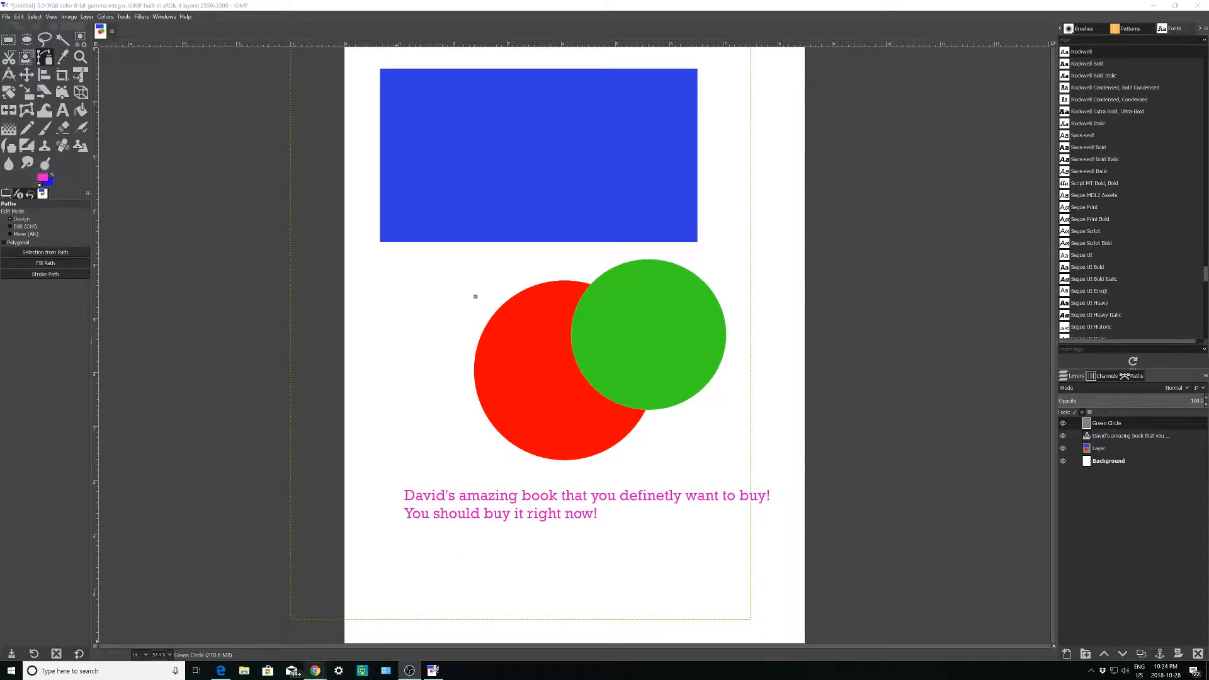
Step: Add the football player photo from its file folder as a new layer and move it toward the page's left edge
mouse_move(315, 670)
click(262, 626)
drag(43, 653, 428, 333)
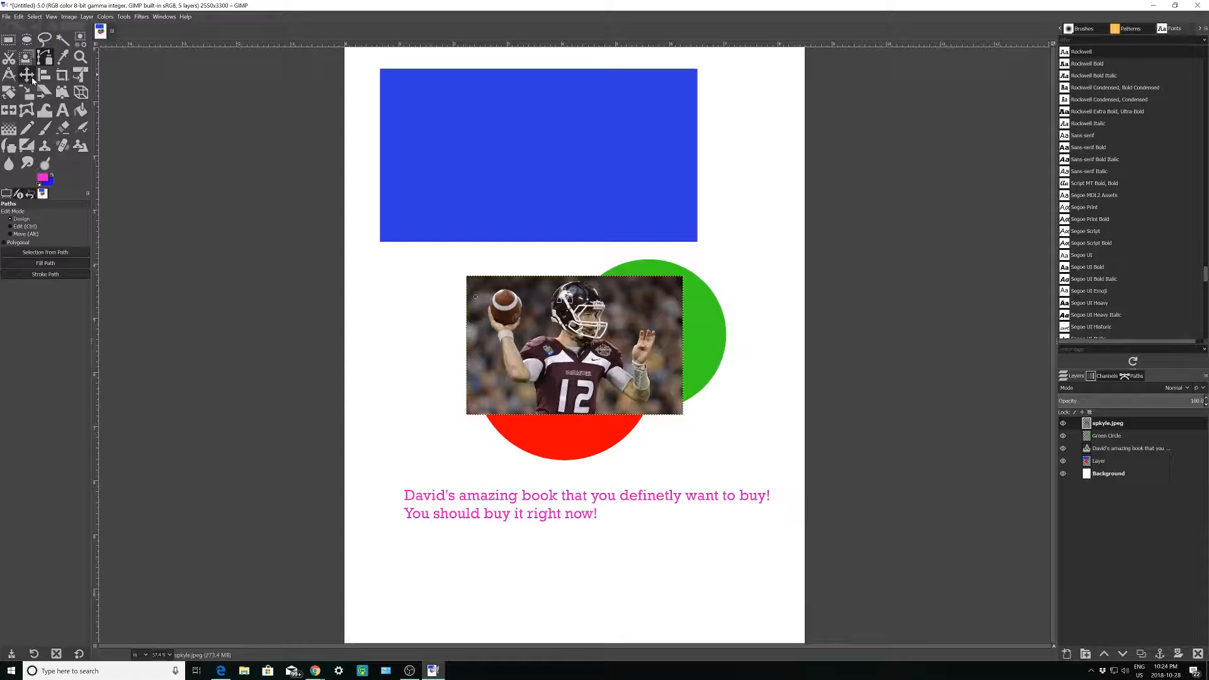
click(31, 78)
drag(565, 351, 495, 341)
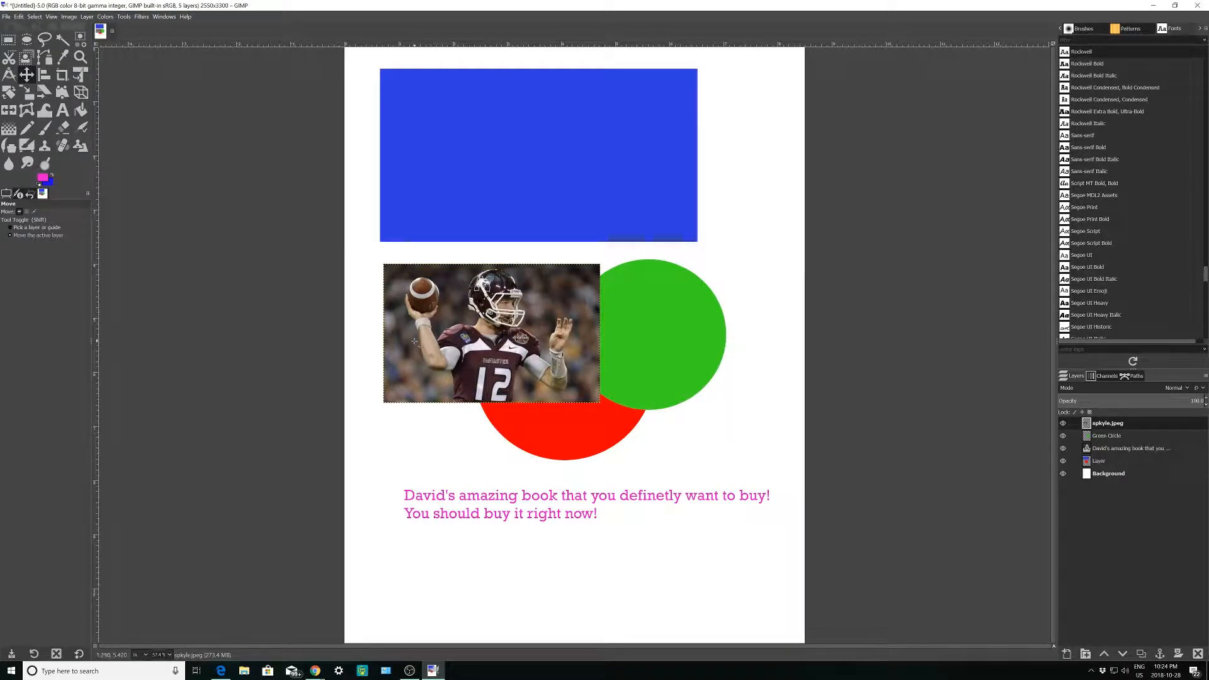
Step: Try rotating the football photo clockwise by about 16 degrees and undo the rotation
click(9, 93)
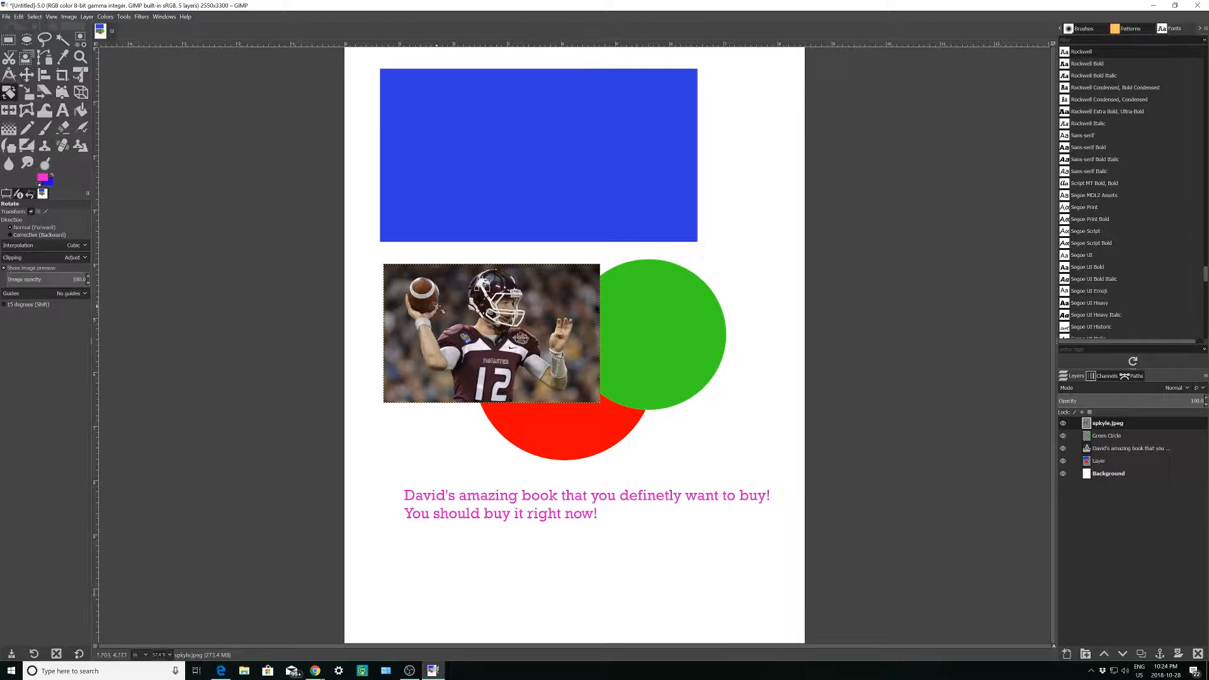
click(458, 303)
mouse_move(592, 325)
mouse_down()
mouse_move(590, 362)
mouse_move(557, 411)
mouse_move(593, 324)
mouse_up()
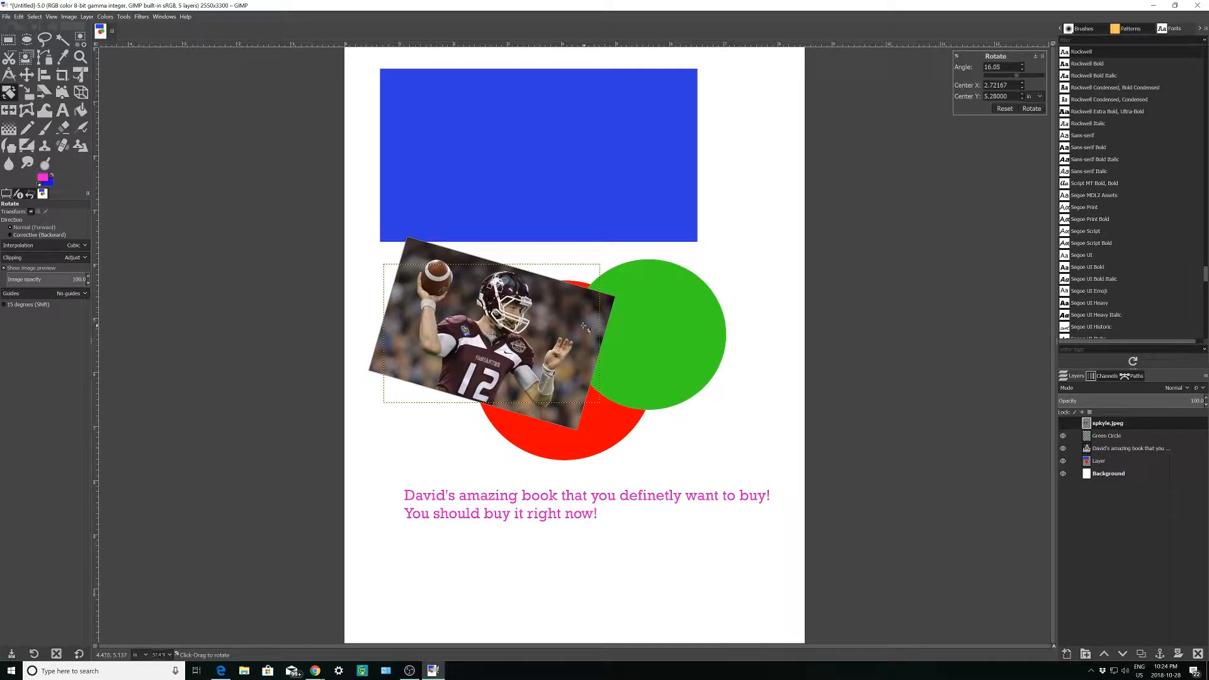
key(ctrl+z)
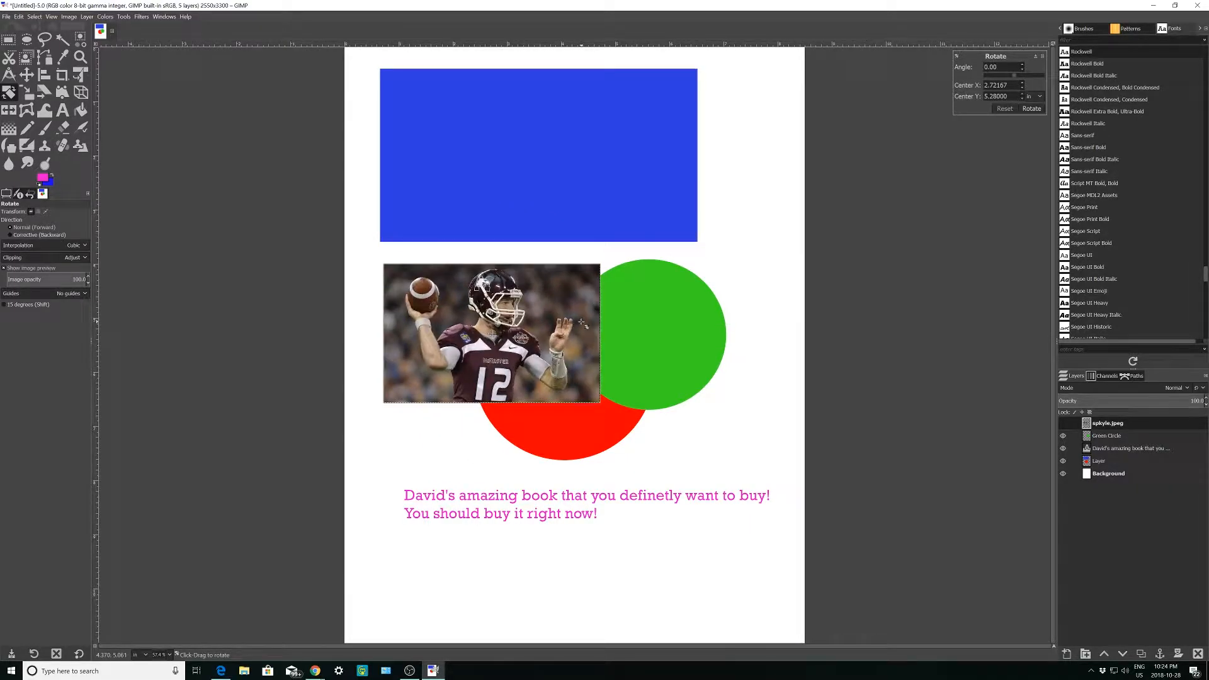
Step: Stretch the photo's width and height separately with the Scale tool, to about 3.99 by 2.57 in
click(28, 92)
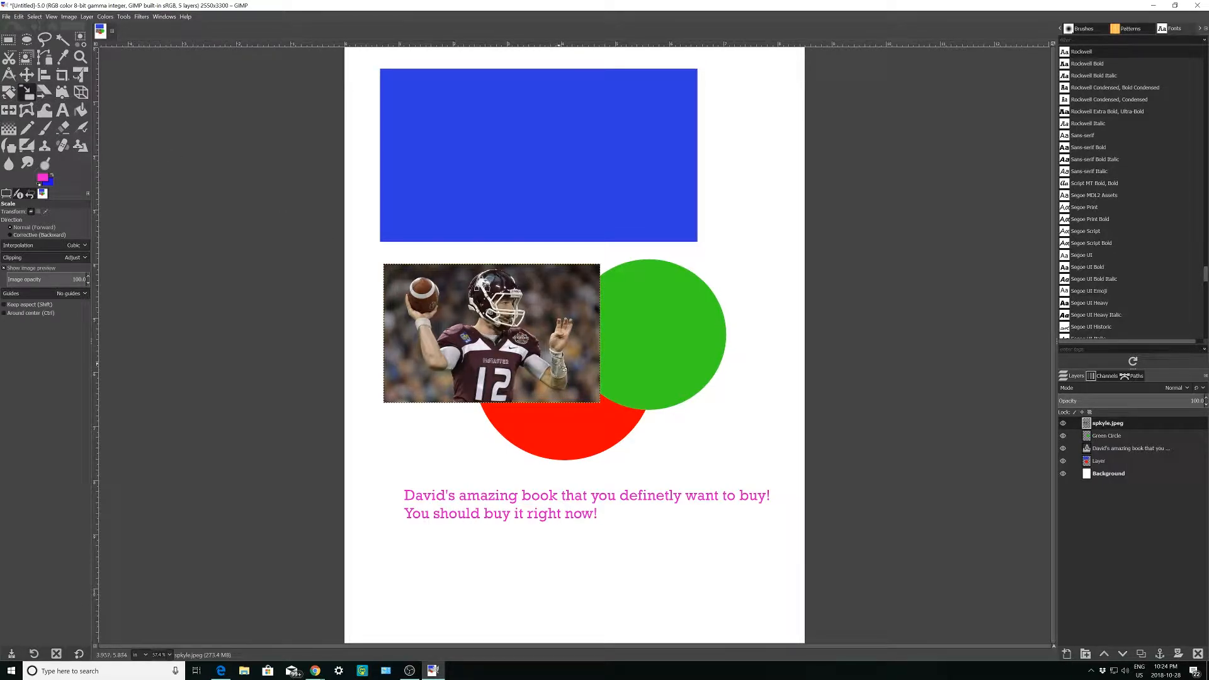
click(534, 345)
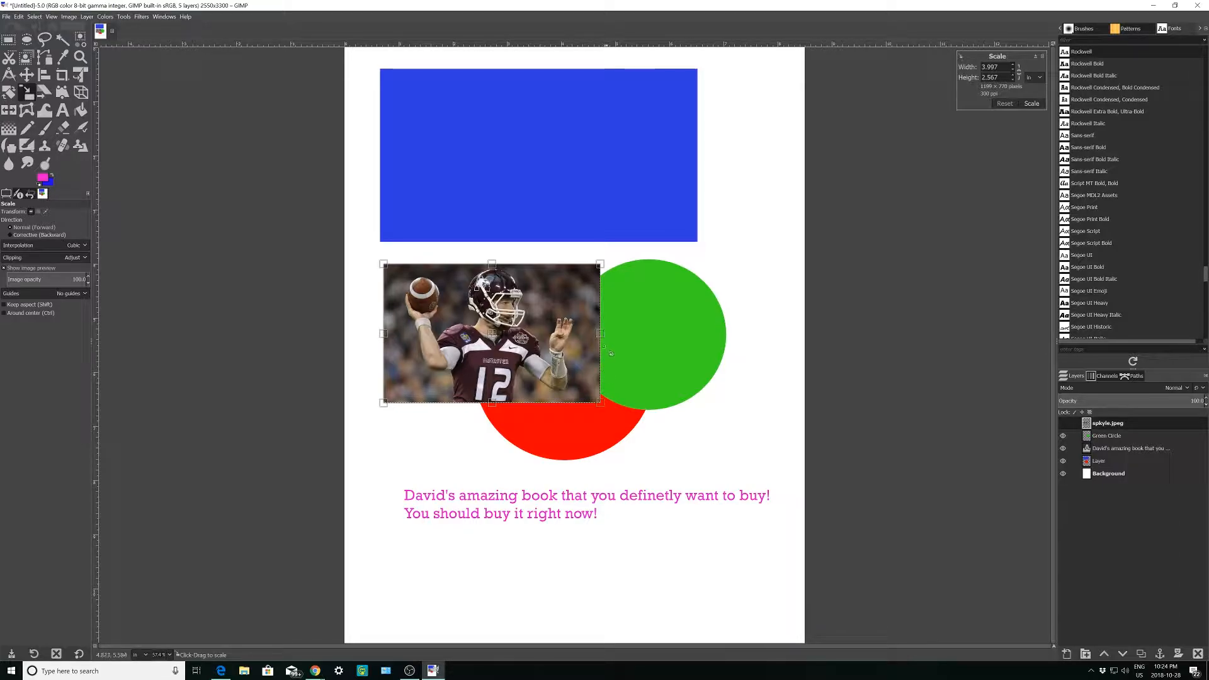
key(1)
scroll(566, 360, down, 1)
scroll(568, 356, up, 1)
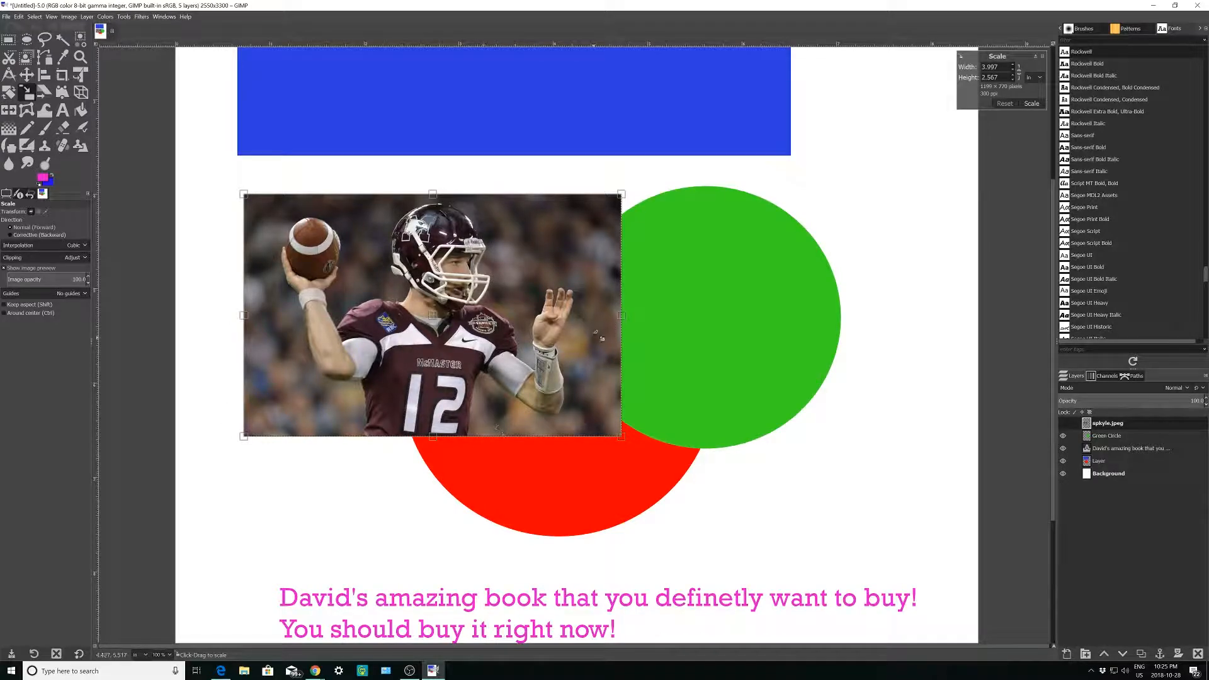
mouse_move(627, 328)
mouse_down()
mouse_move(485, 329)
mouse_move(631, 327)
mouse_up()
mouse_move(432, 194)
mouse_down()
mouse_move(445, 166)
mouse_move(446, 194)
mouse_up()
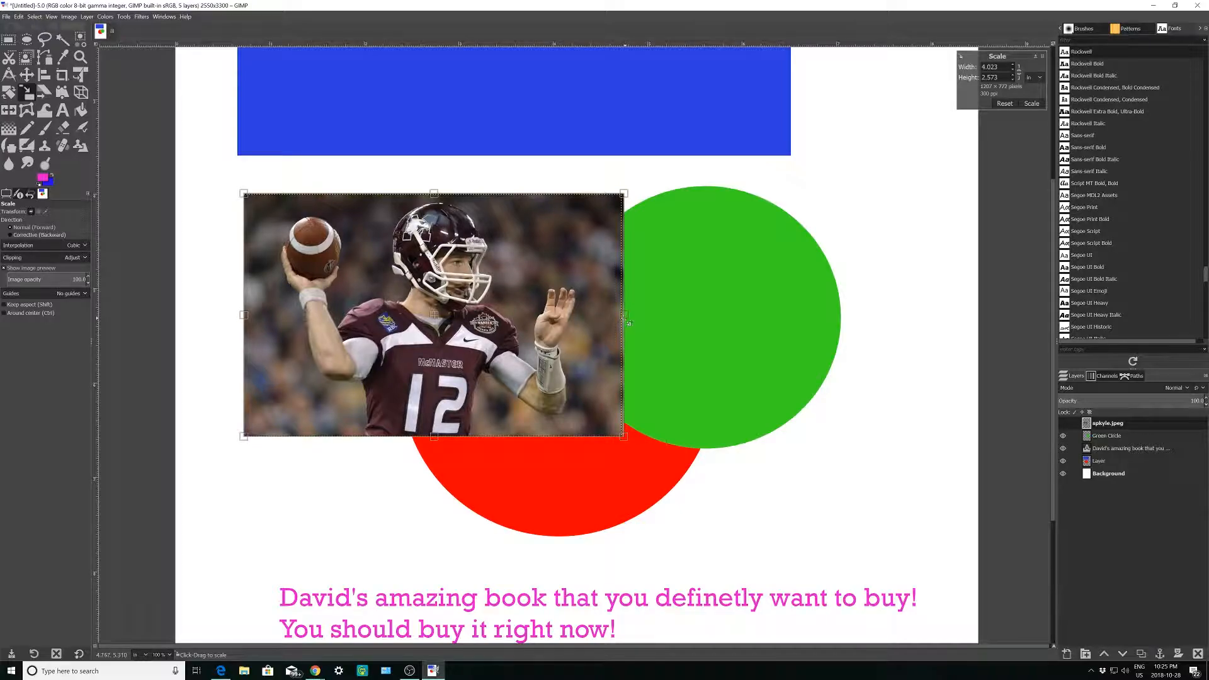
drag(629, 322, 627, 323)
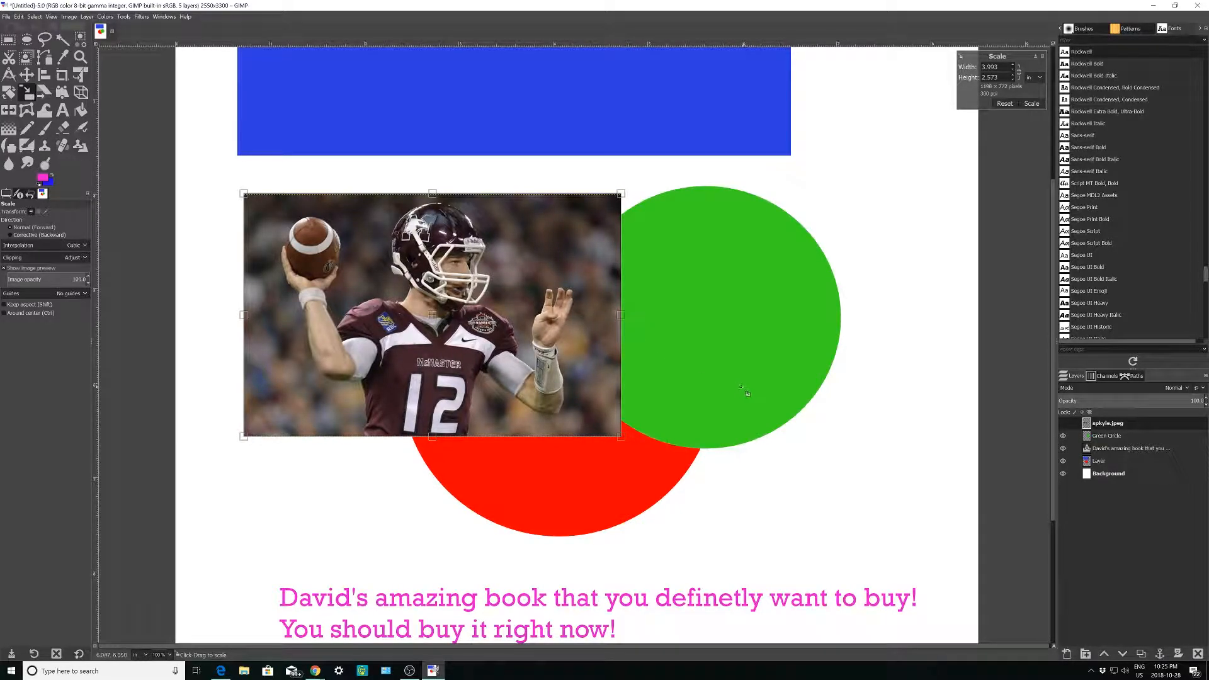
mouse_move(621, 194)
mouse_down()
mouse_move(721, 151)
mouse_move(621, 194)
mouse_up()
mouse_move(624, 320)
mouse_down()
mouse_move(501, 323)
mouse_move(630, 322)
mouse_up()
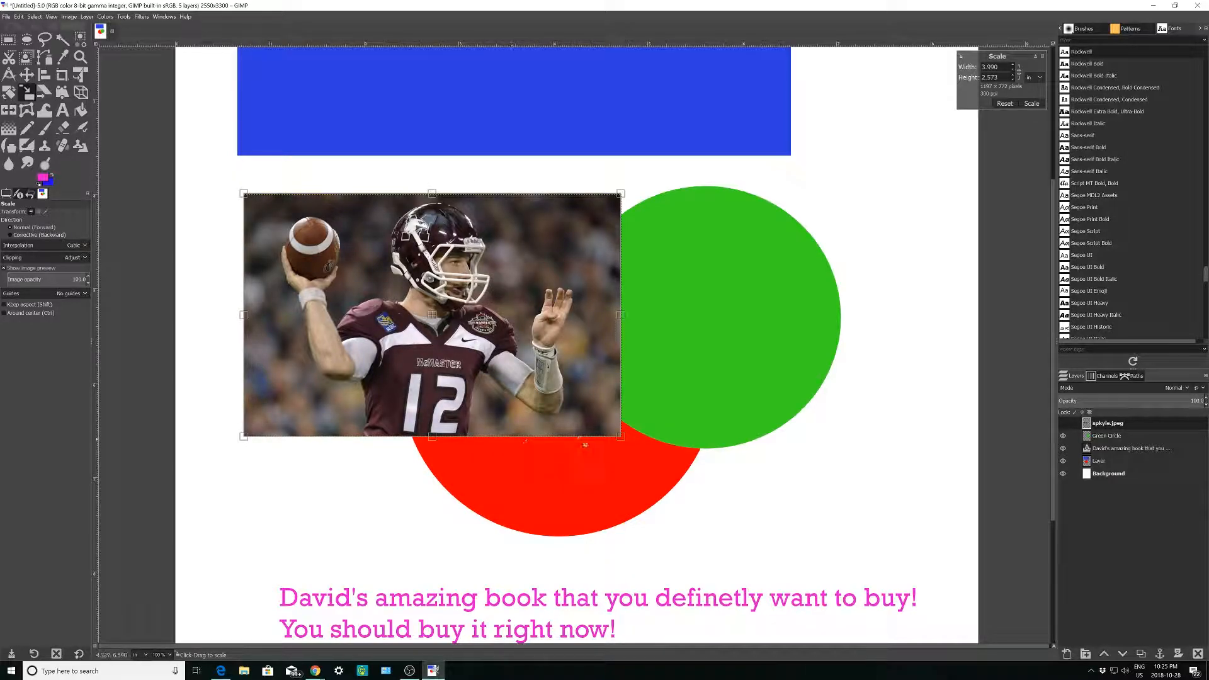
Step: Enlarge the photo from its corner to about 5.94 by 3.83 in and apply the scaling
mouse_move(620, 440)
mouse_down()
mouse_move(417, 342)
mouse_move(532, 468)
mouse_move(488, 504)
mouse_move(597, 428)
mouse_move(636, 444)
mouse_up()
drag(628, 197, 867, 186)
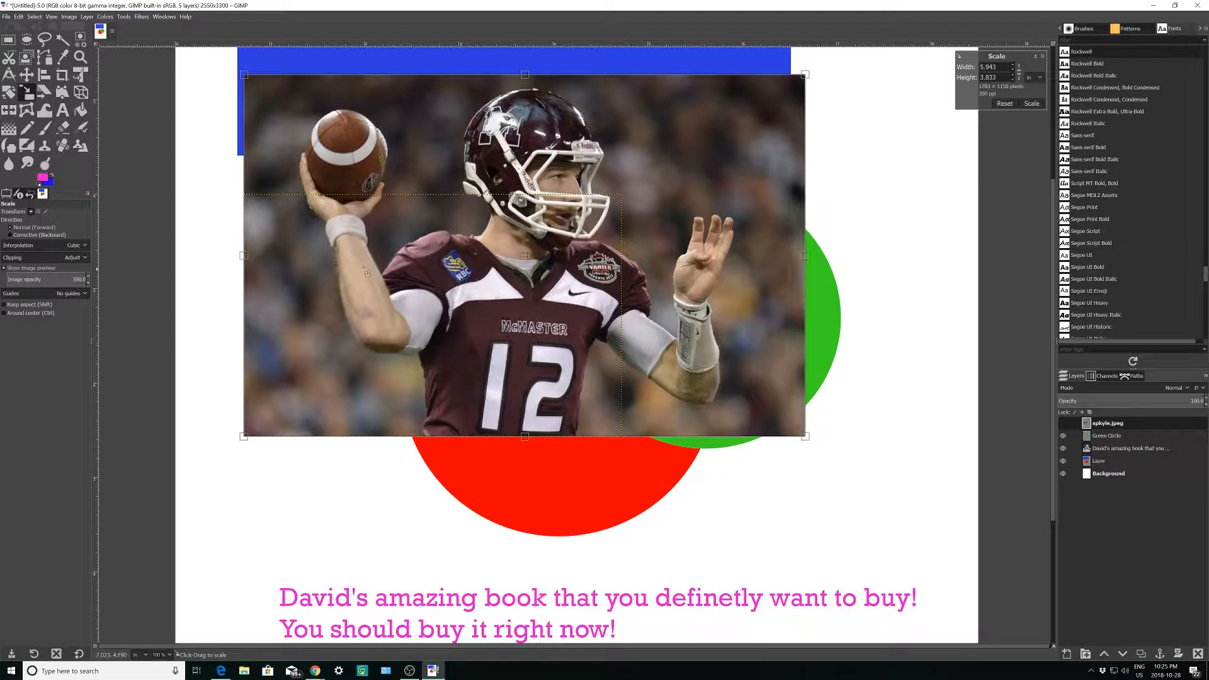
scroll(216, 257, up, 5)
scroll(216, 256, down, 2)
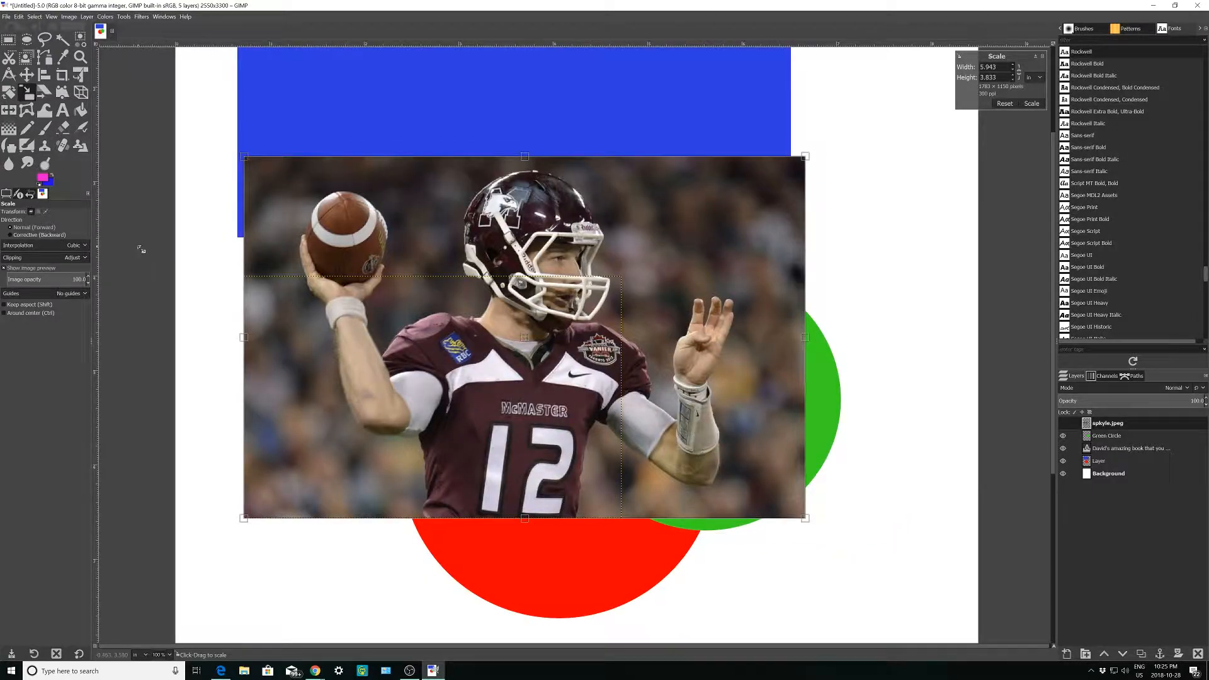
click(8, 39)
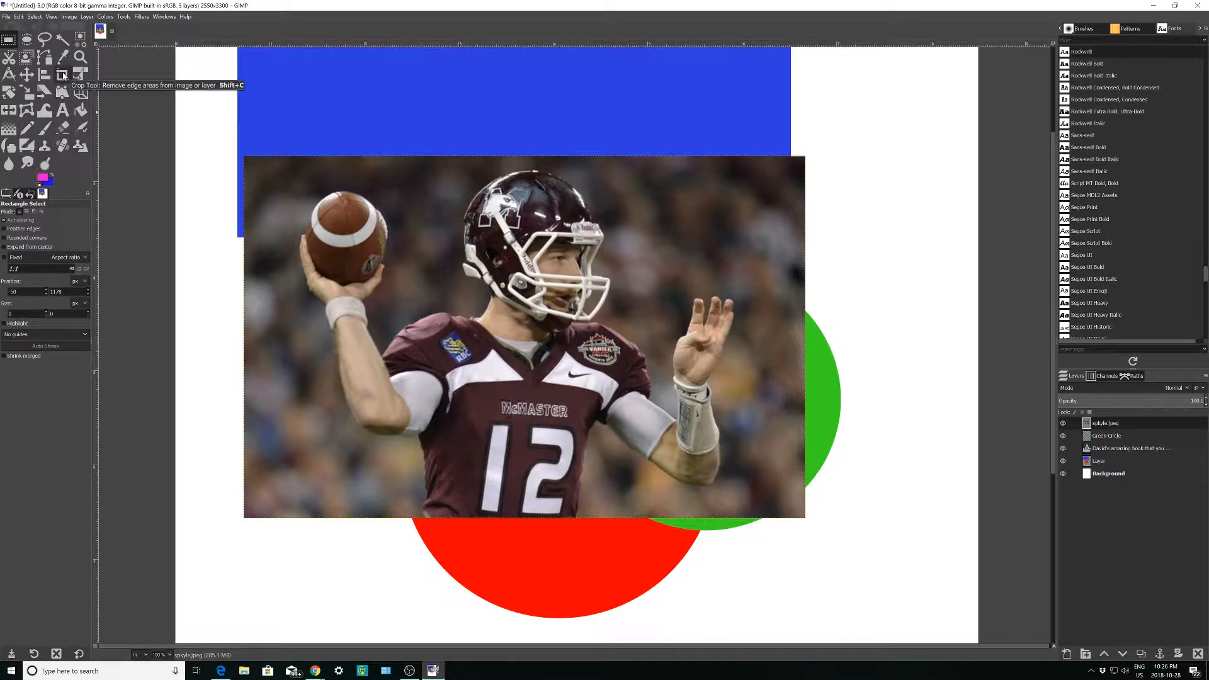
Step: Crop only the photo layer to about 1279 by 921 px, and again to about 638 by 914 px around the football and raised arm
click(63, 75)
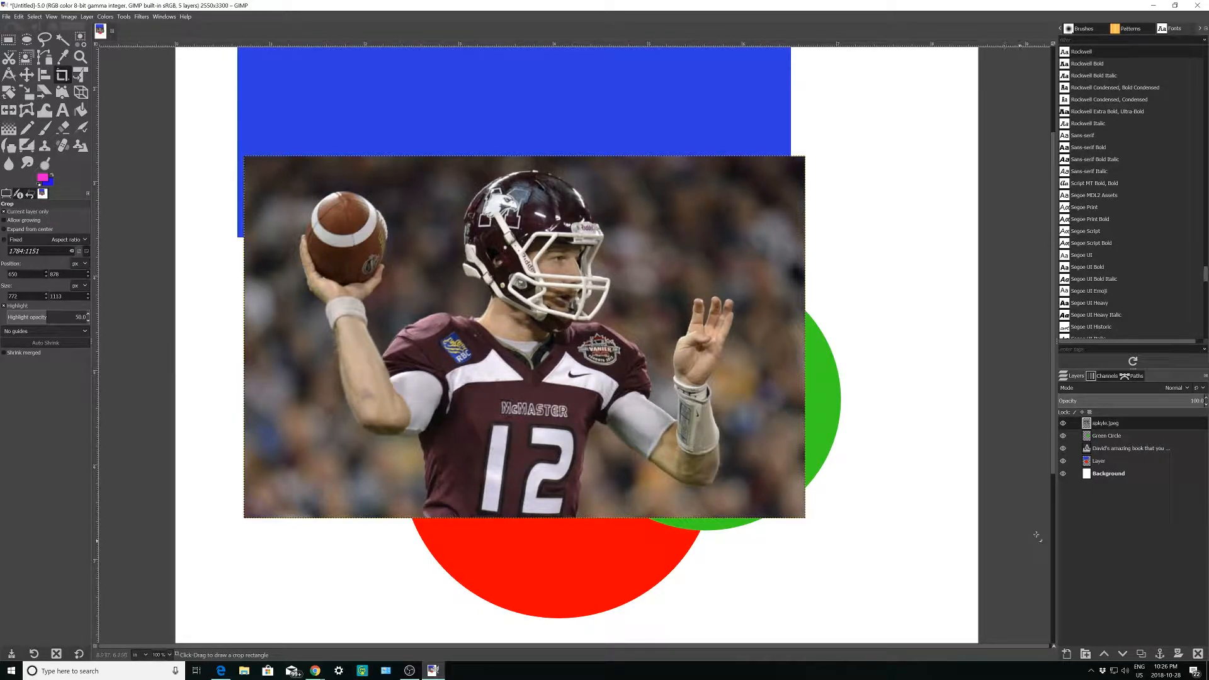
click(1111, 427)
click(28, 212)
click(30, 212)
drag(222, 157, 638, 446)
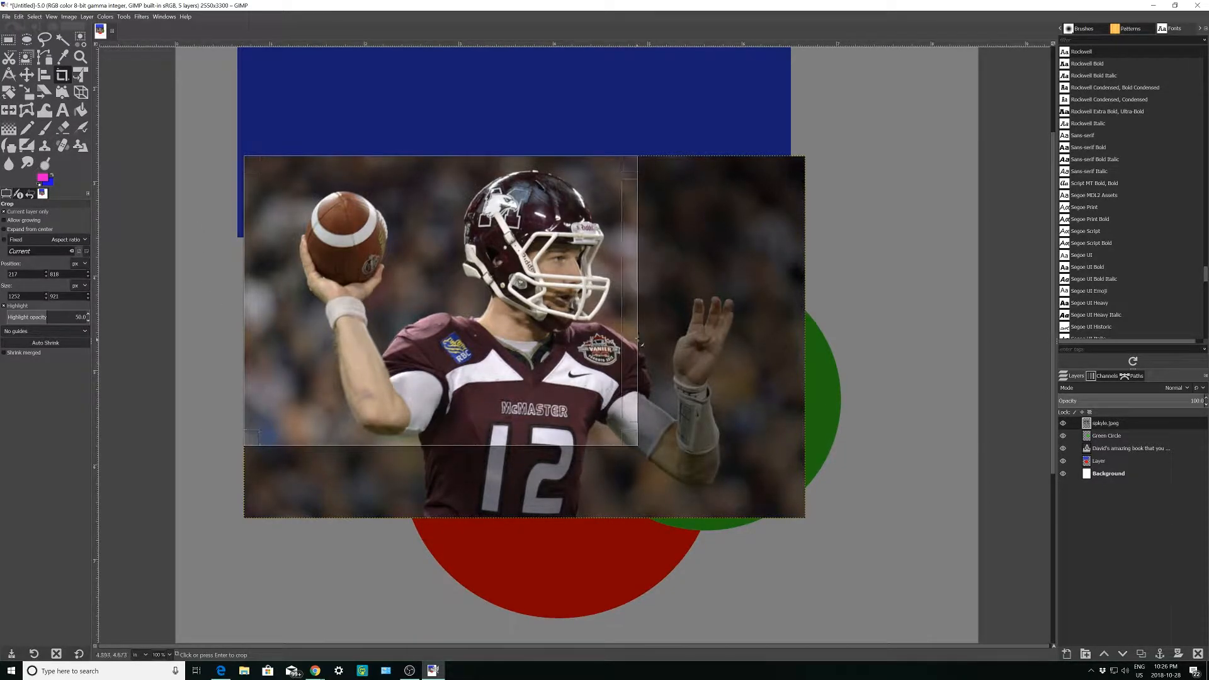
drag(630, 320, 637, 321)
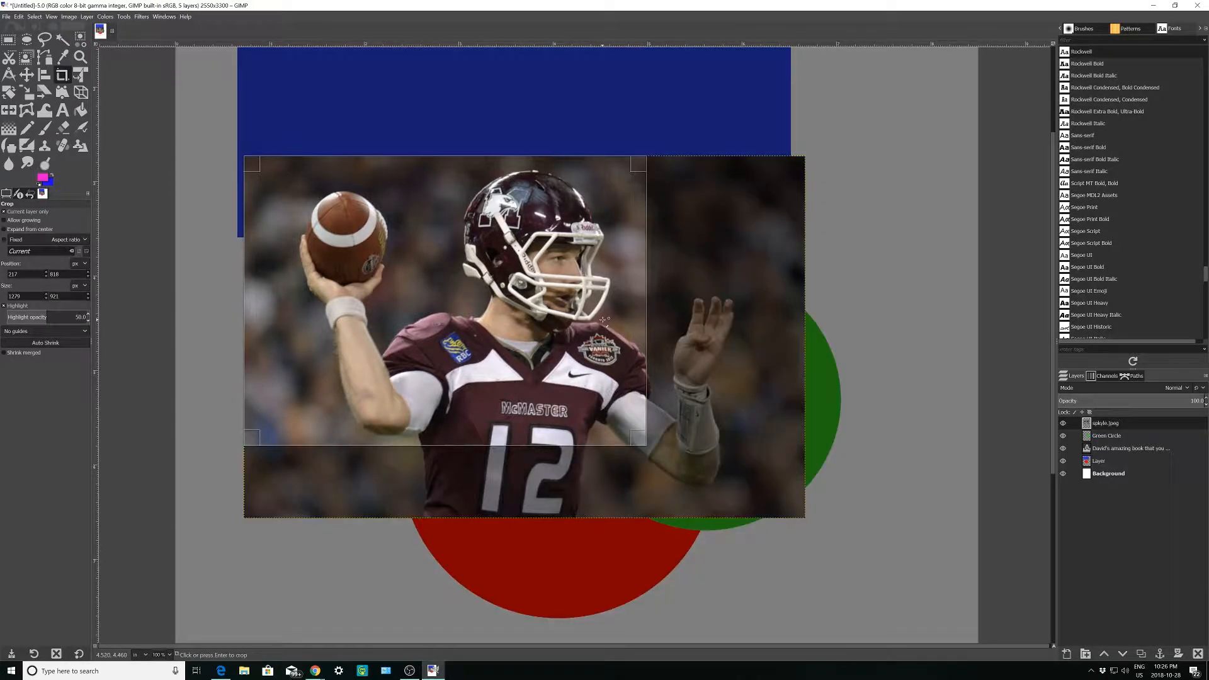
key(Return)
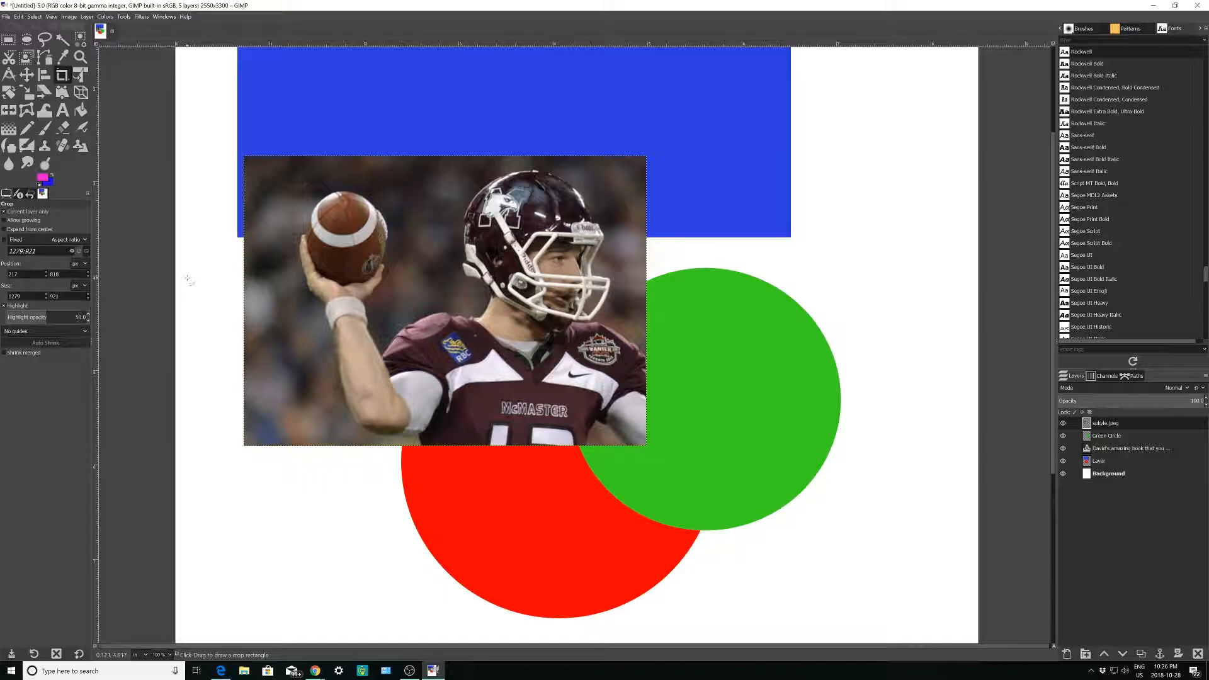
drag(253, 159, 455, 461)
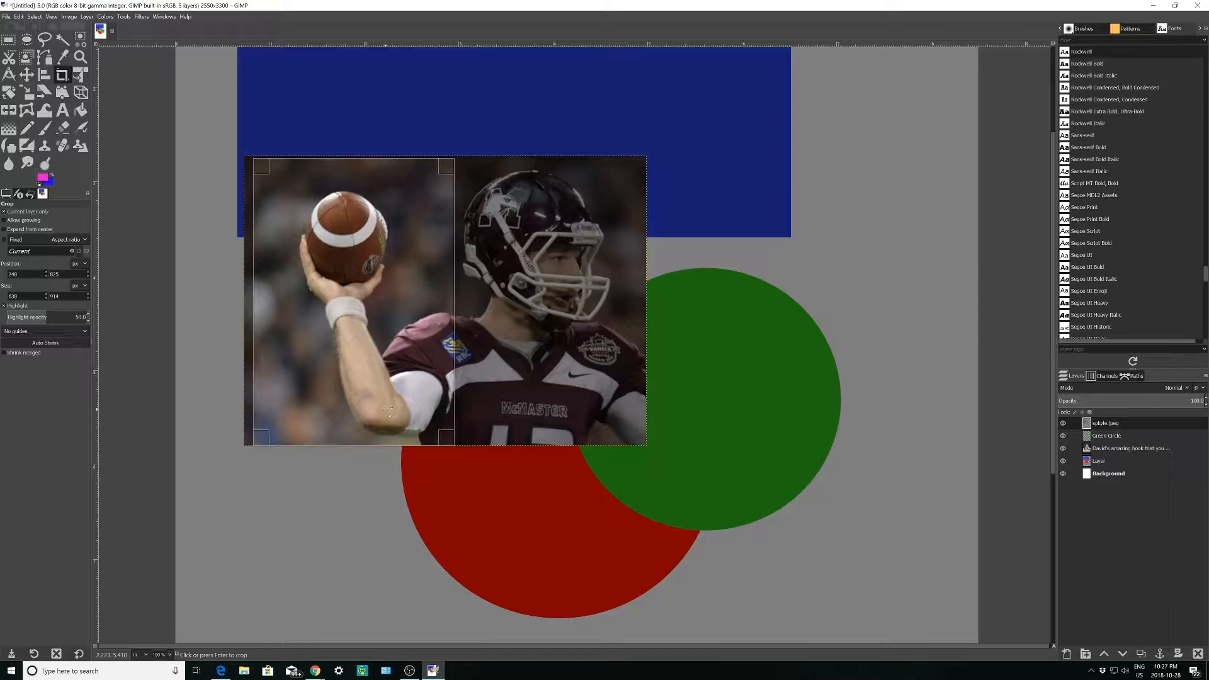
click(387, 411)
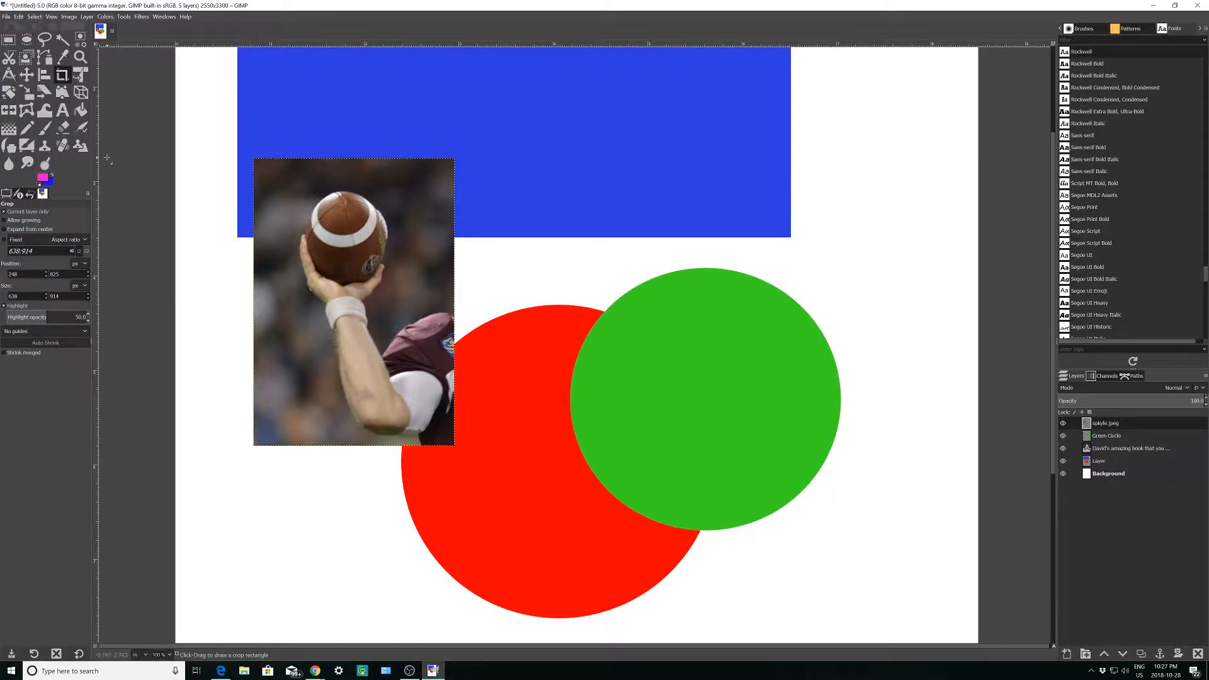
Step: Rescale the cropped football photo and move it to overlap the blue rectangle and the red circle
click(27, 93)
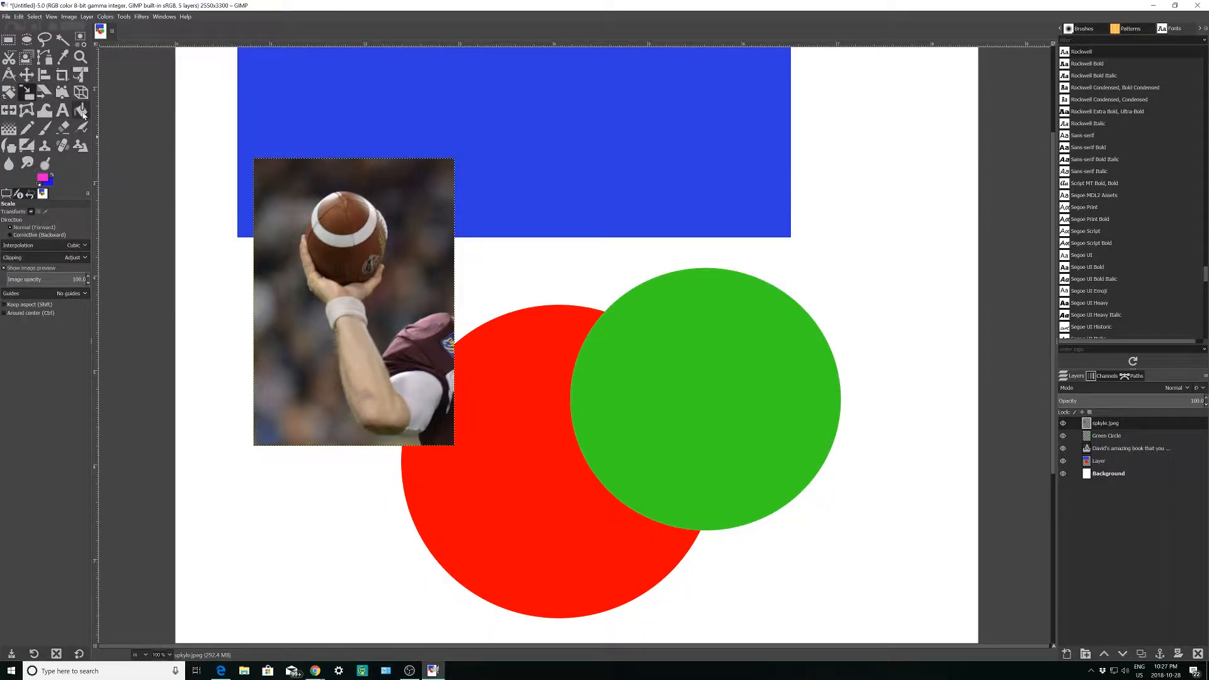
click(447, 437)
drag(460, 452, 600, 562)
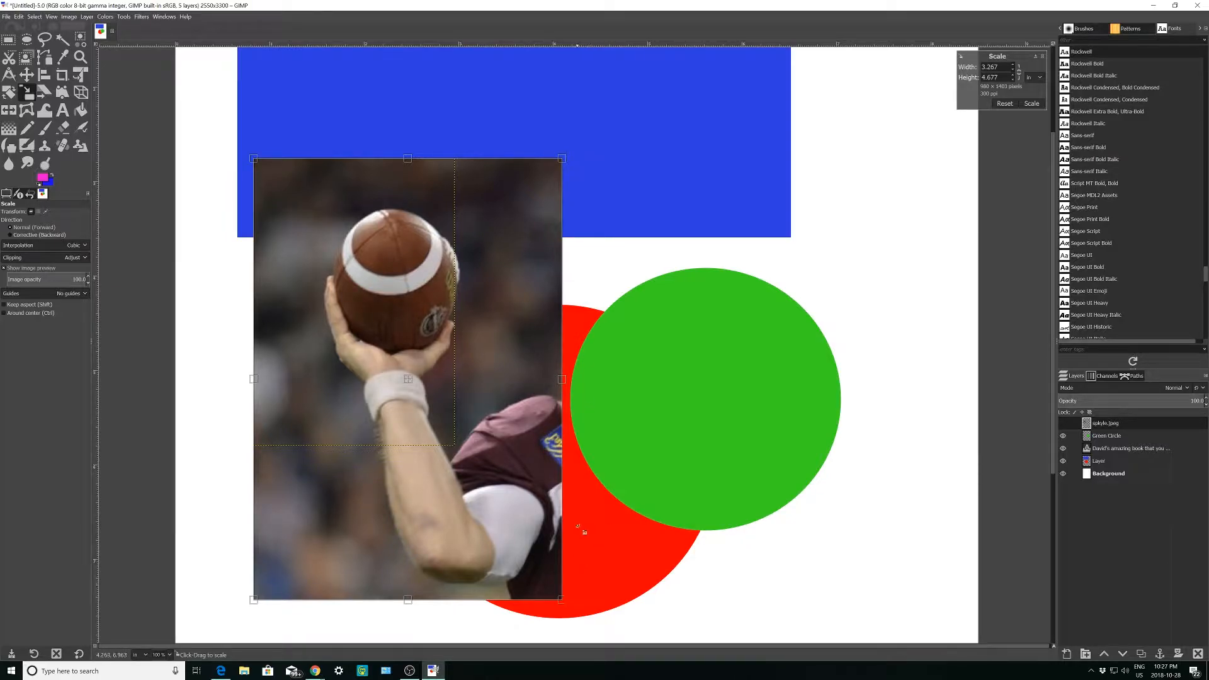
drag(562, 159, 356, 347)
click(27, 76)
drag(328, 418, 398, 264)
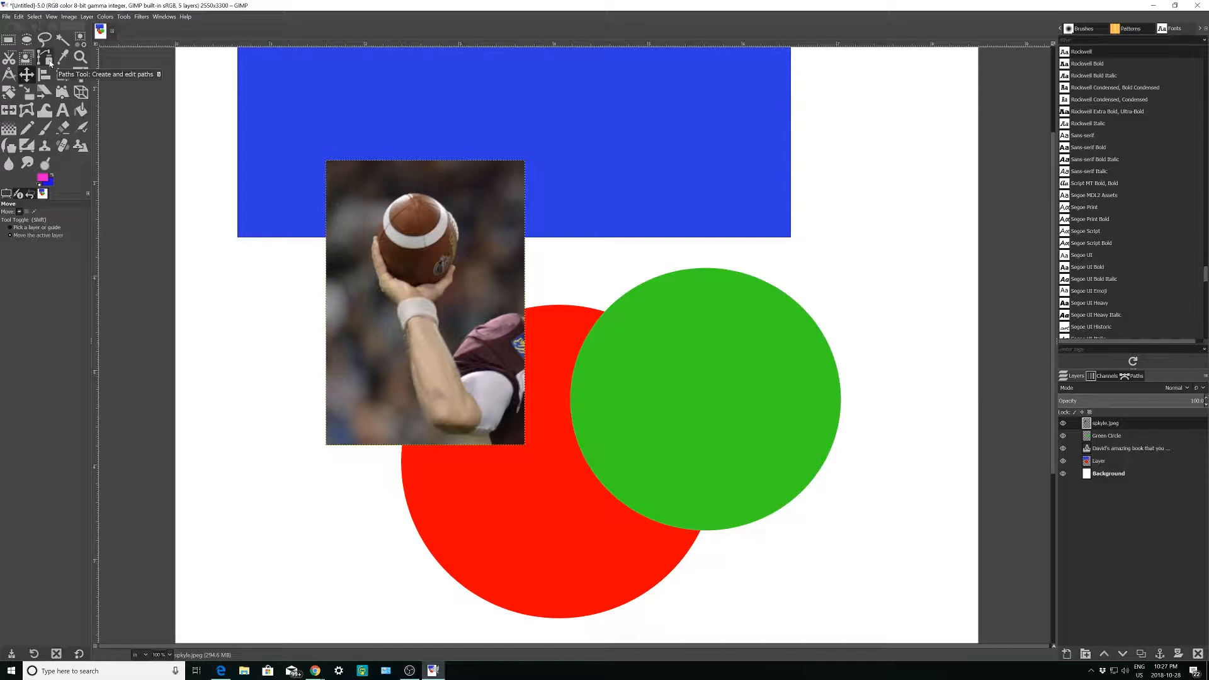
Step: Trace a curved path along the football's outline from the right fingertip over the top to its left edge
click(47, 61)
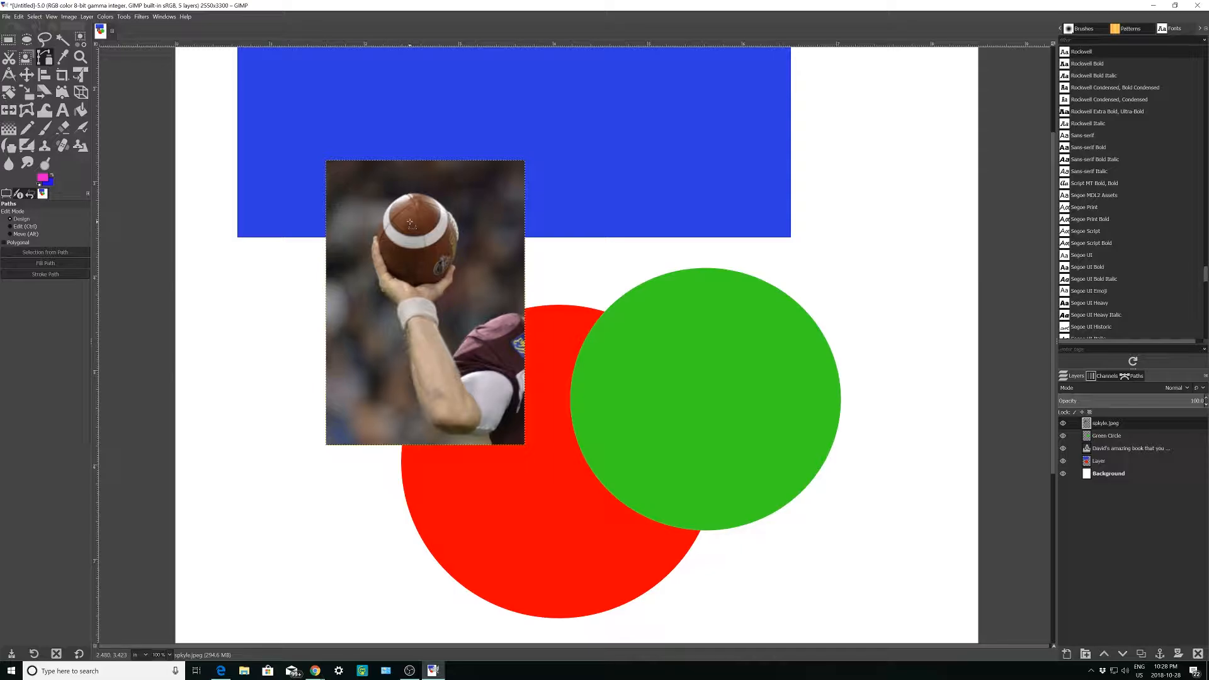
scroll(397, 191, up, 2)
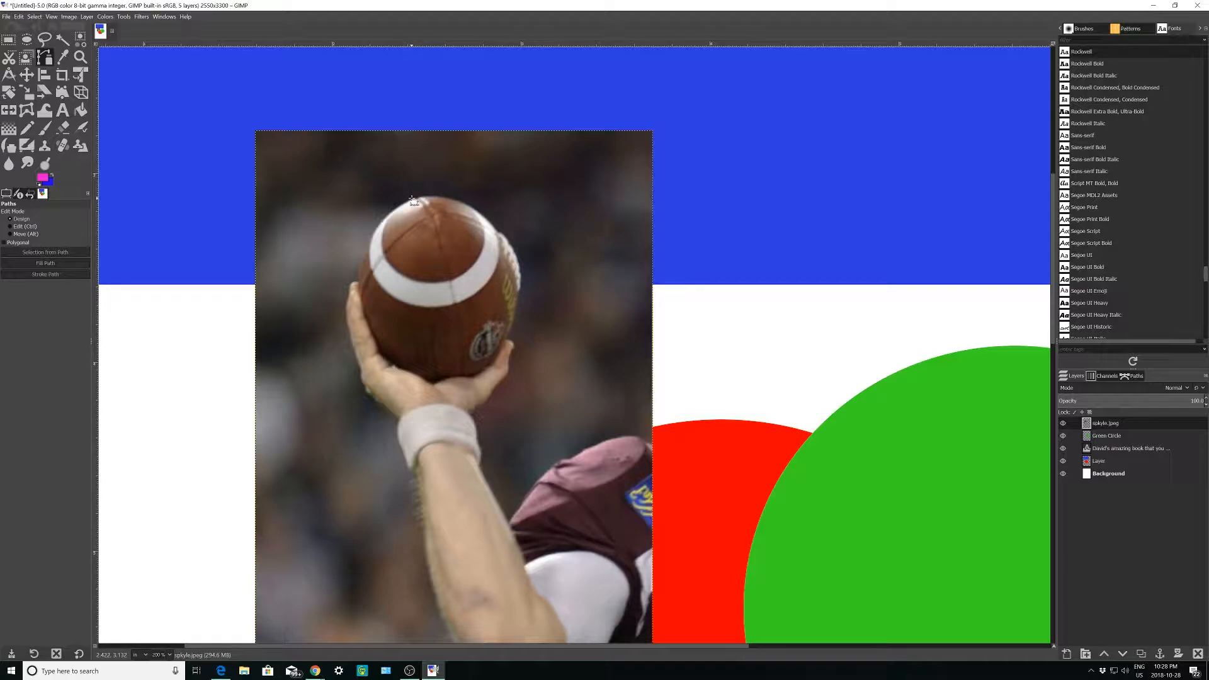
click(508, 338)
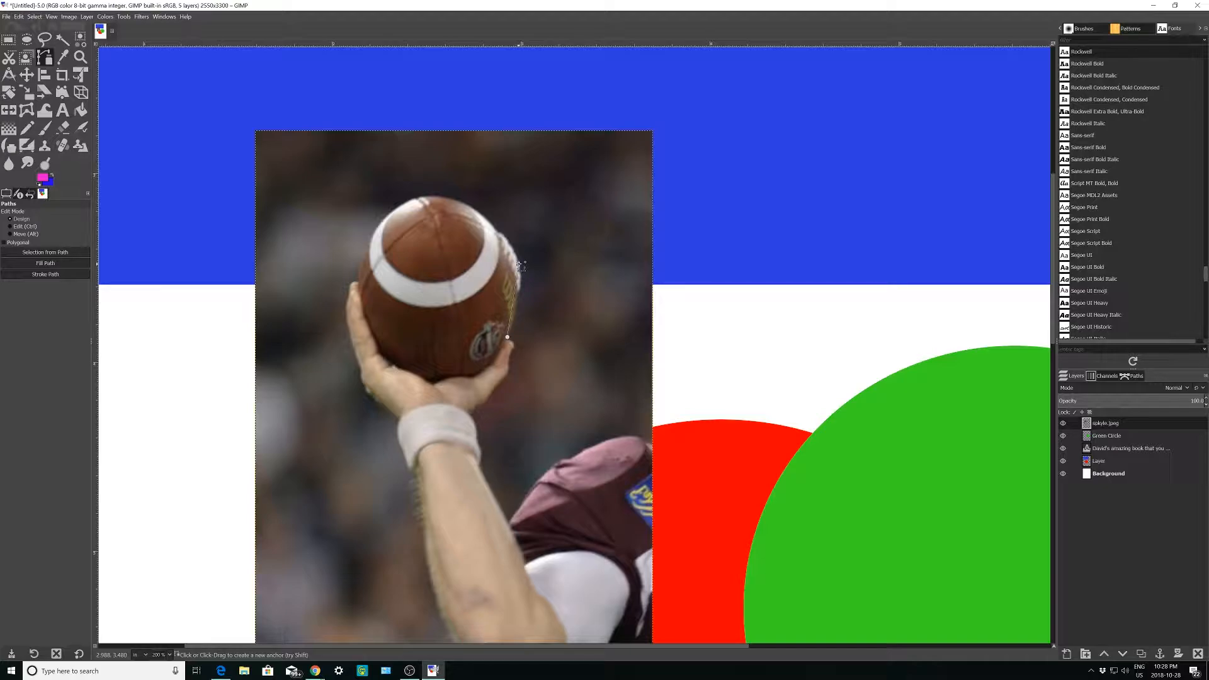
drag(520, 264, 514, 233)
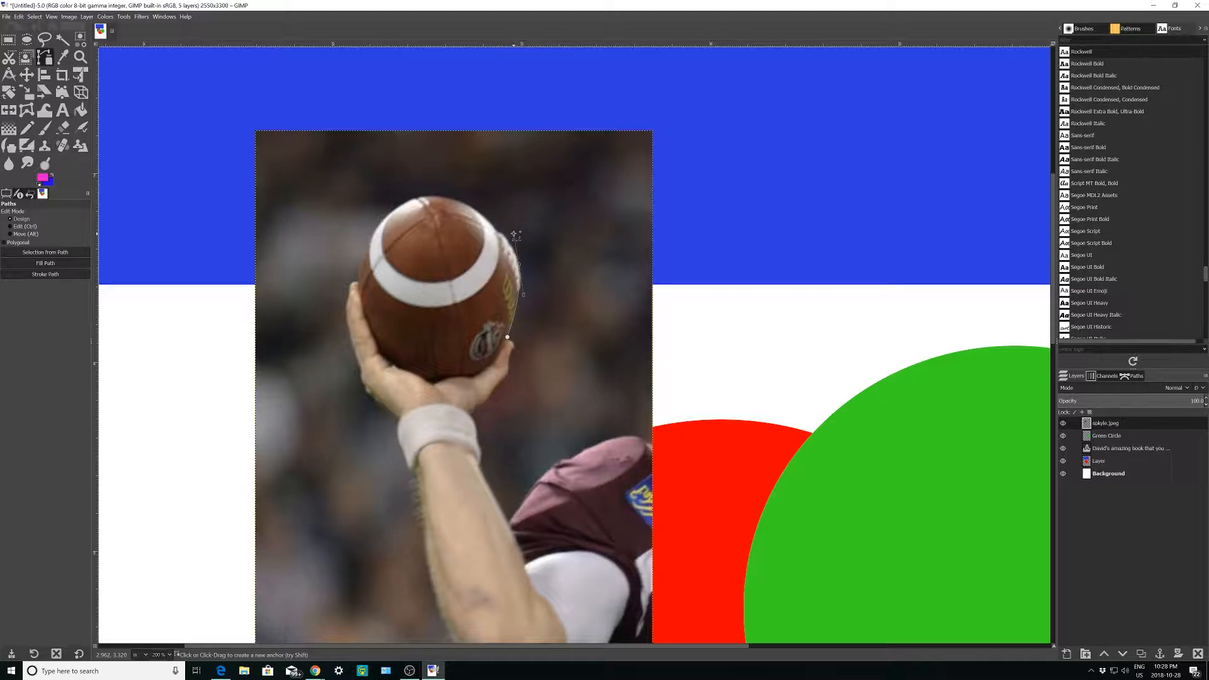
click(477, 207)
drag(476, 202, 471, 203)
drag(419, 197, 390, 216)
click(390, 214)
drag(369, 239, 359, 277)
Step: Continue the path along the outside of the left fingers down to the heel of the hand
click(356, 283)
click(351, 284)
click(346, 304)
click(358, 370)
click(364, 385)
click(375, 397)
Step: Extend the path loosely down the forearm, around the elbow and shoulder beyond the photo's edges, and back up to the right fingertip
scroll(372, 440, down, 3)
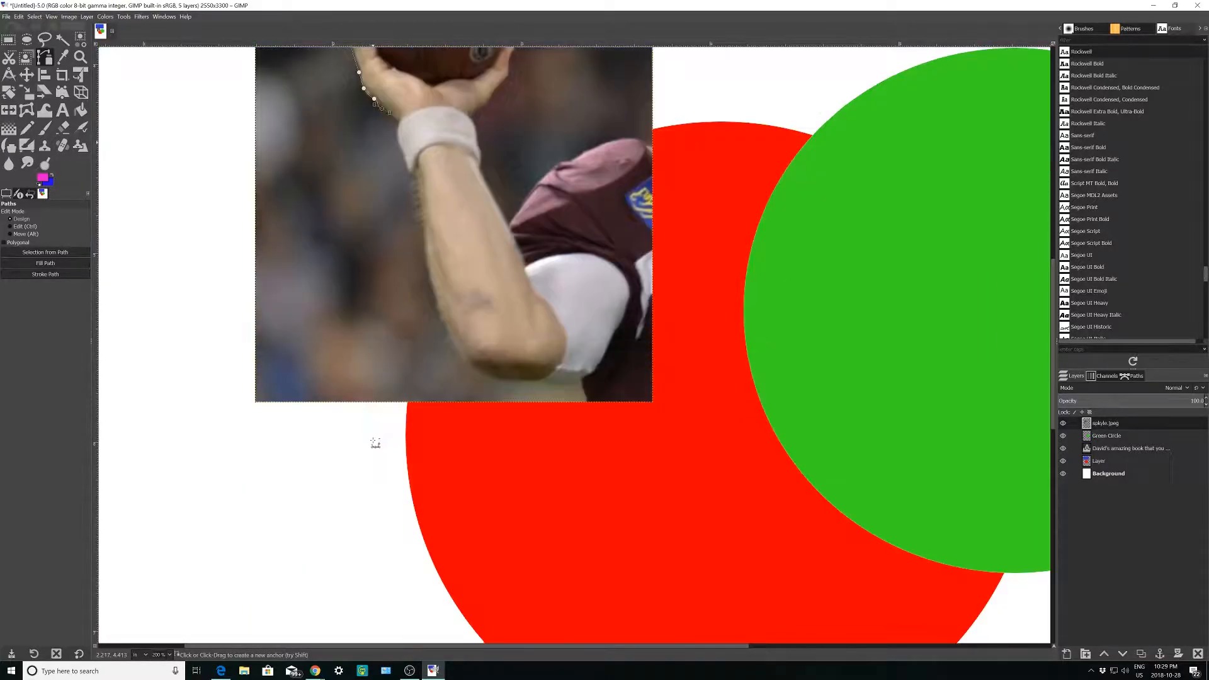
scroll(375, 442, up, 1)
click(389, 349)
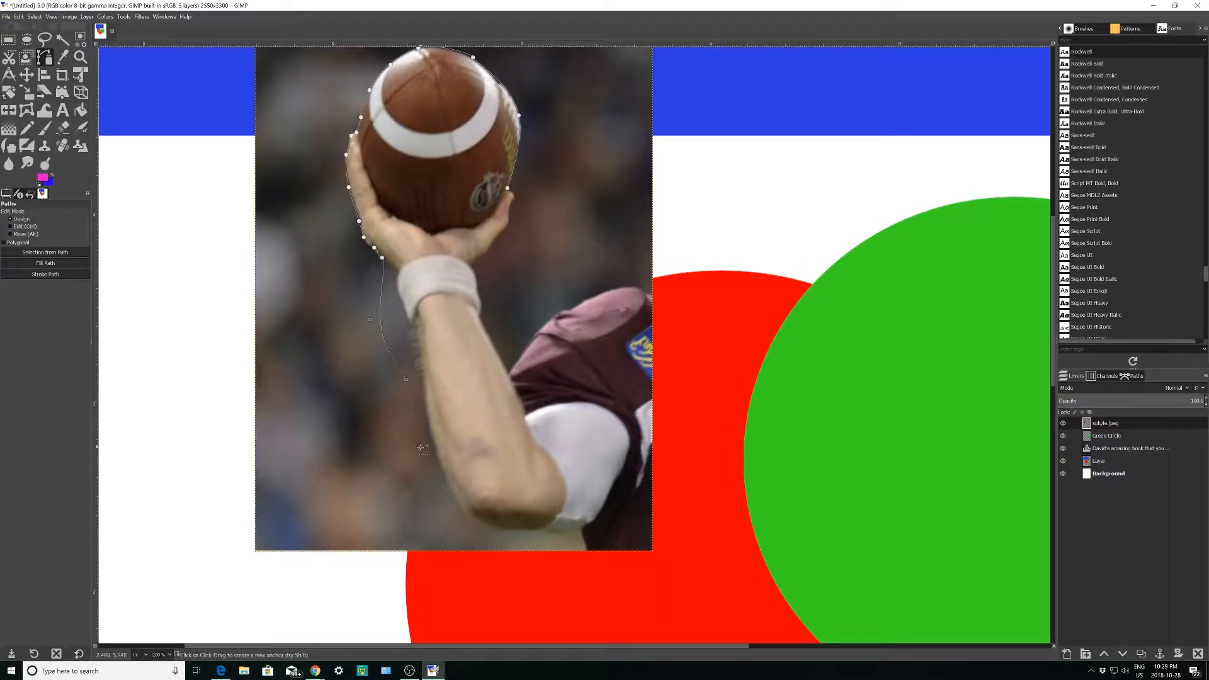
click(423, 450)
drag(458, 523, 479, 537)
click(520, 554)
drag(602, 574, 680, 440)
drag(681, 385, 678, 340)
drag(668, 296, 518, 190)
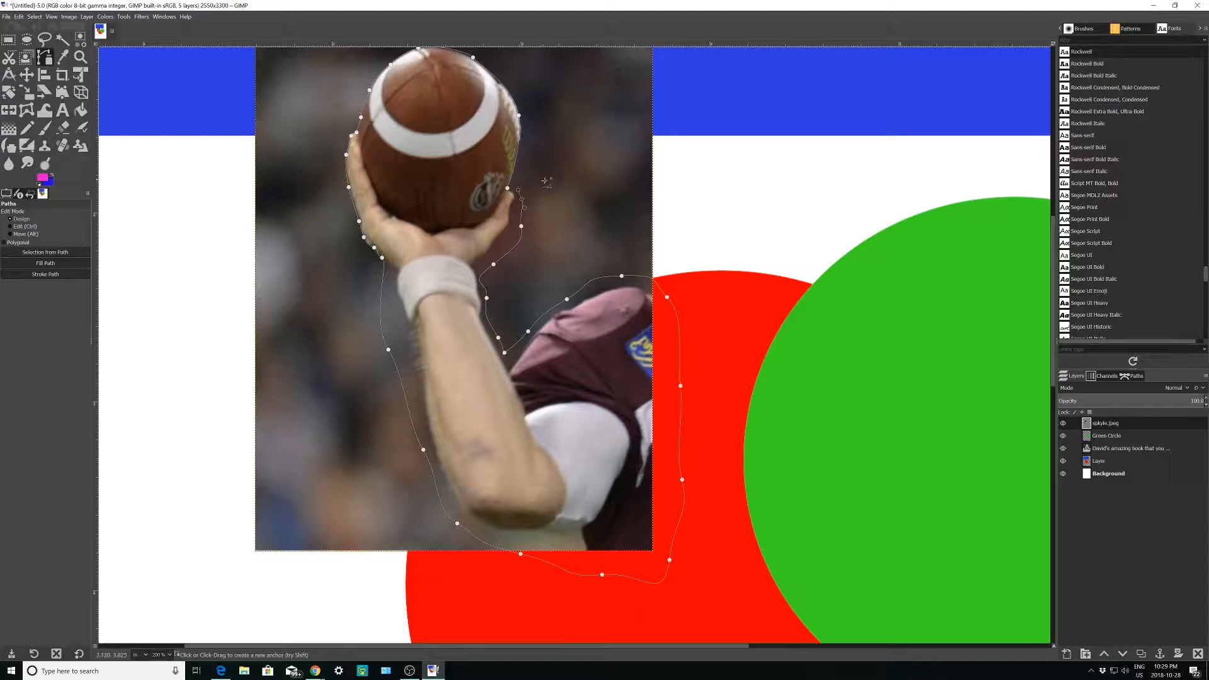
Step: Close the path at its starting anchor beside the right fingertip
click(510, 183)
click(521, 198)
click(519, 186)
click(522, 199)
click(512, 192)
ctrl+scroll(515, 194, up, 7)
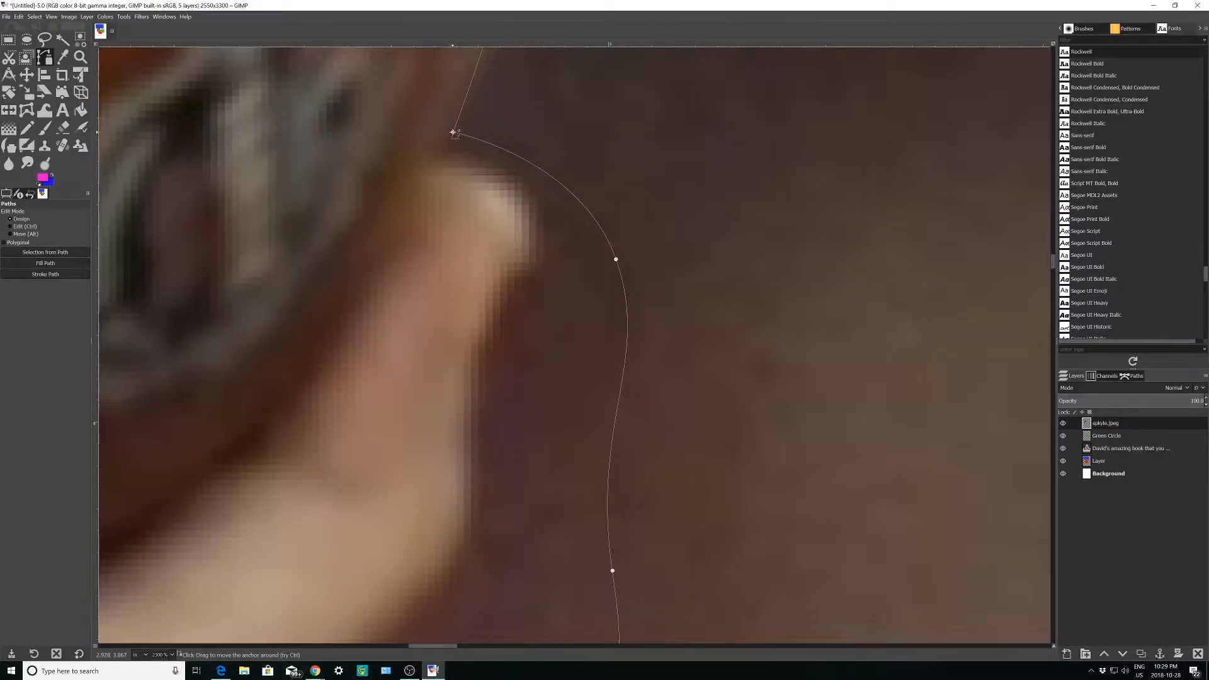
Step: Create a selection from the closed path around the football, arm and shoulder
ctrl+scroll(533, 187, down, 8)
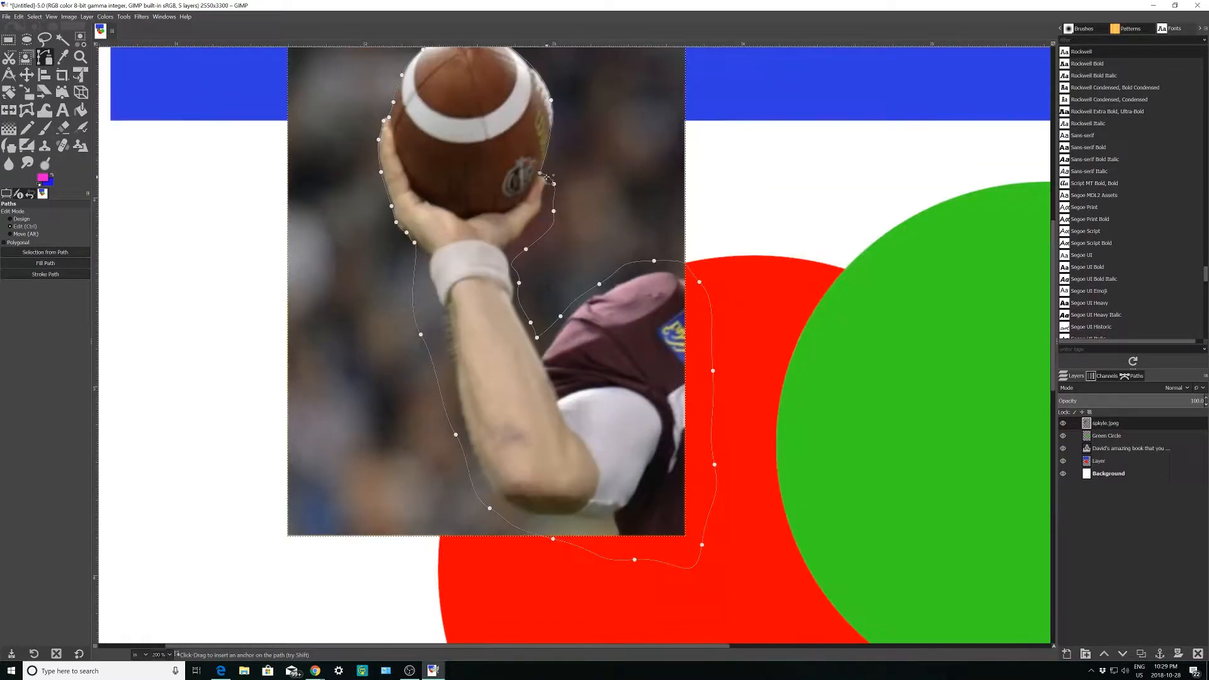
ctrl+scroll(547, 177, down, 1)
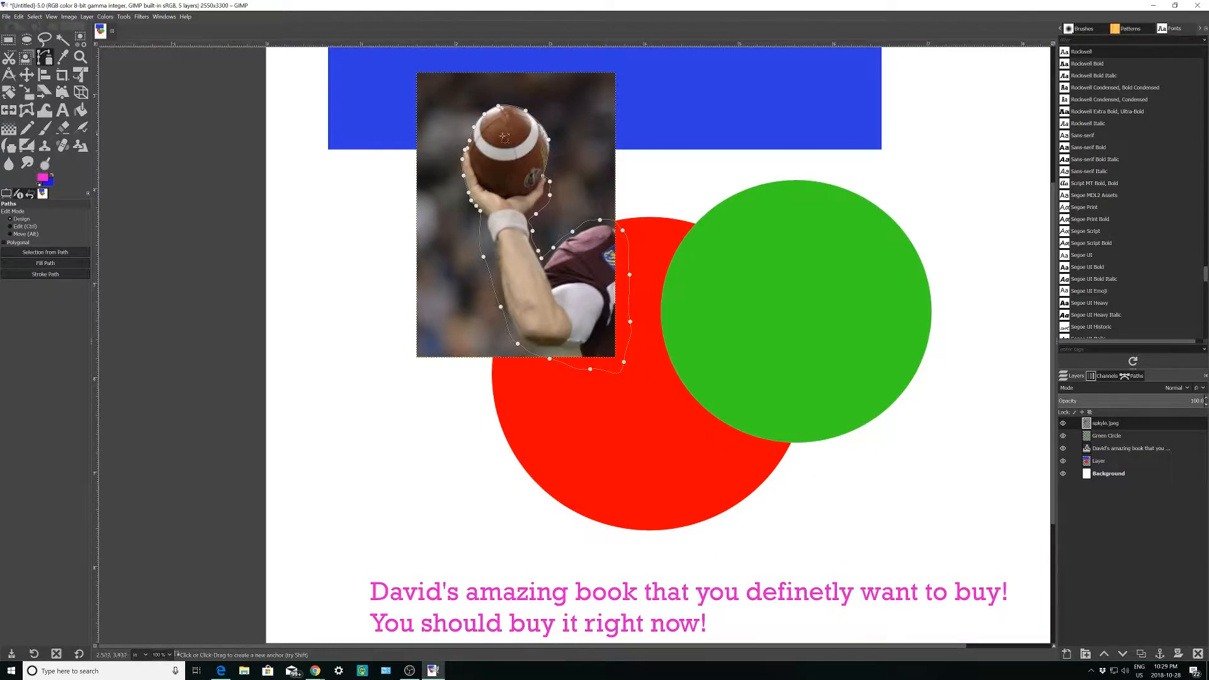
right_click(522, 178)
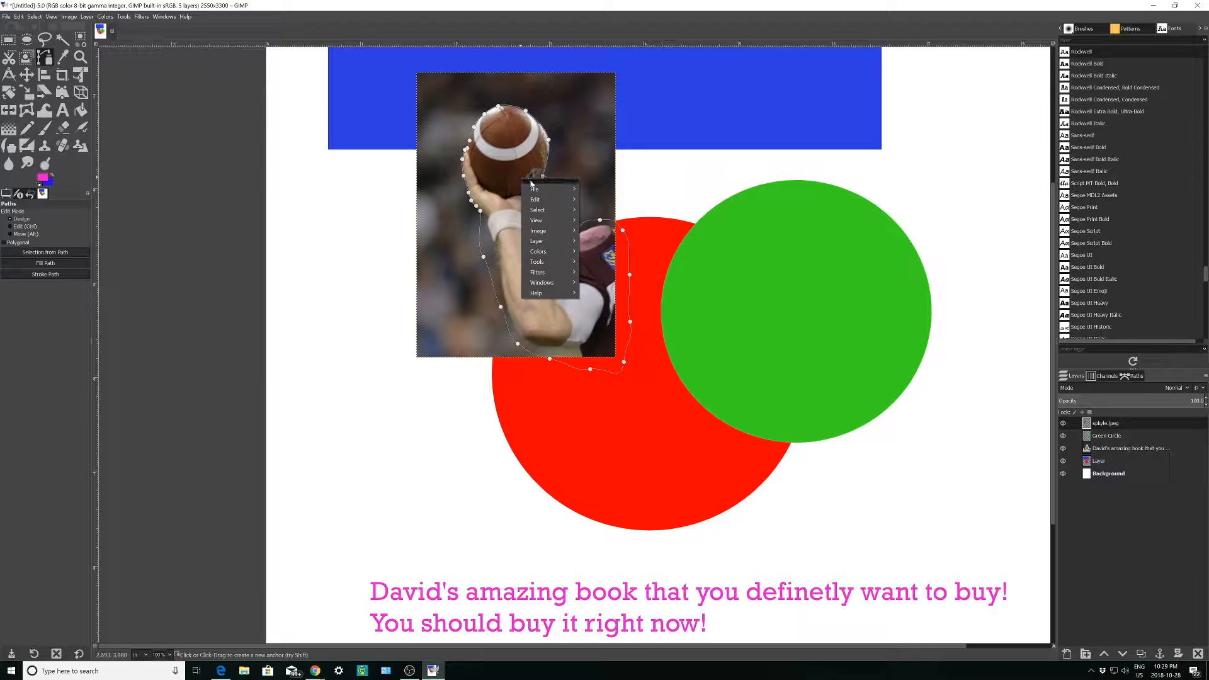
mouse_move(545, 209)
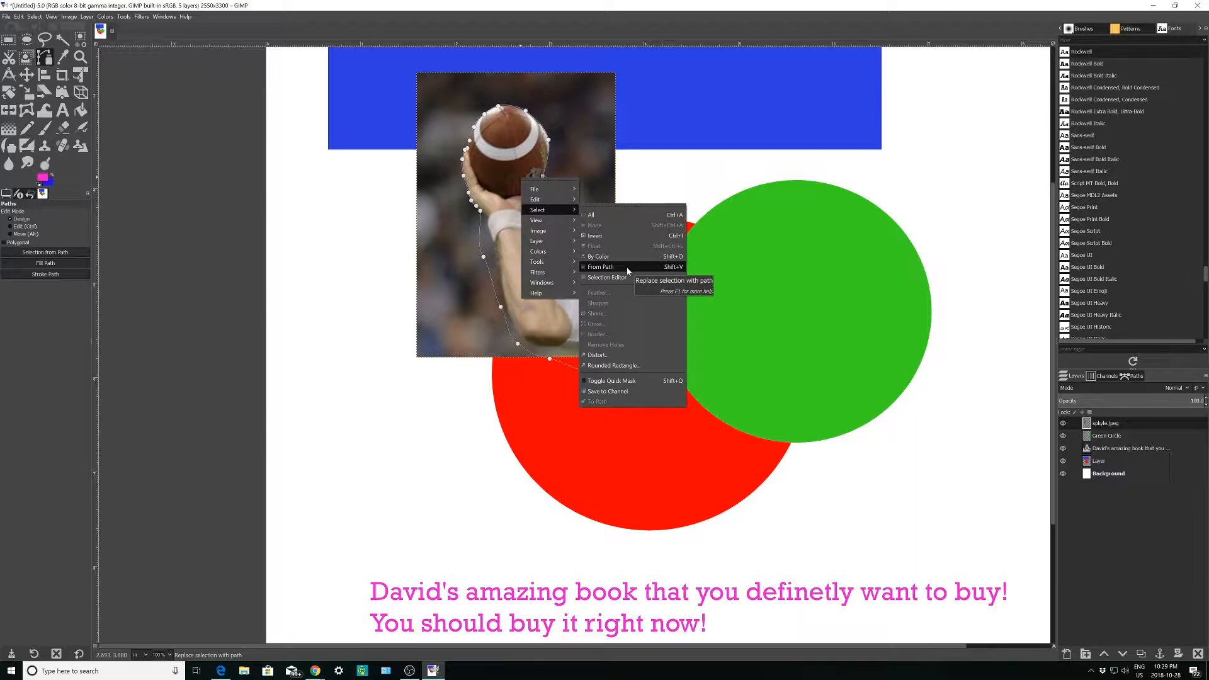
click(520, 143)
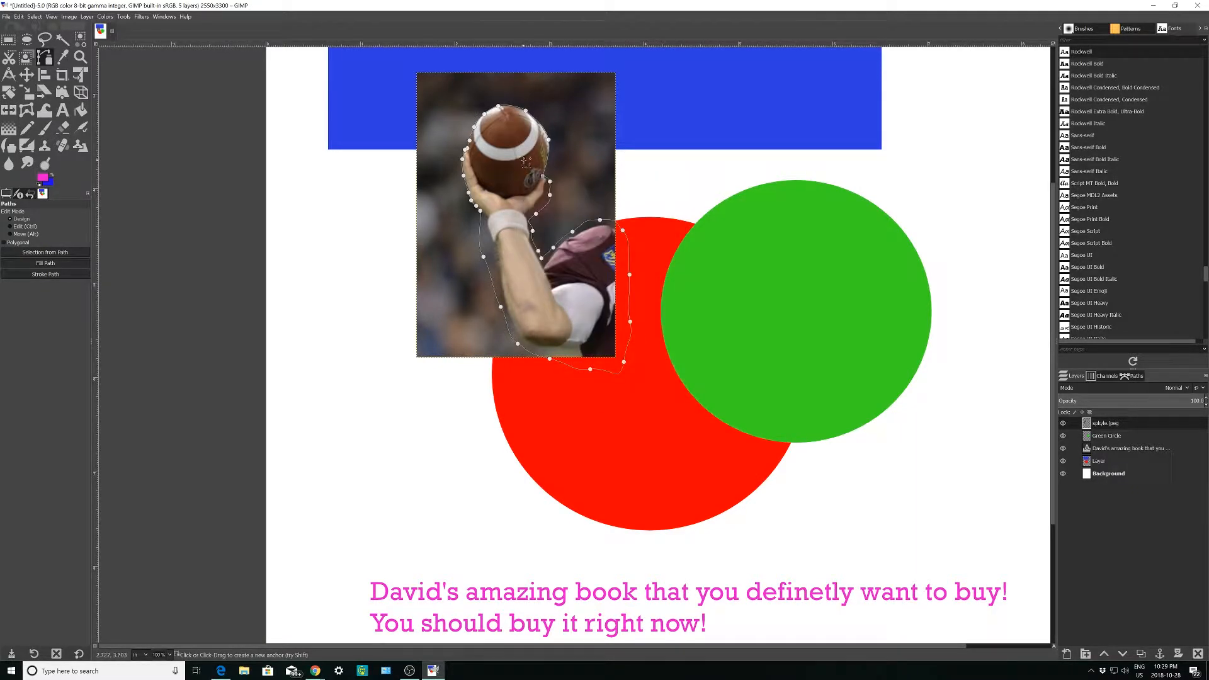
right_click(532, 173)
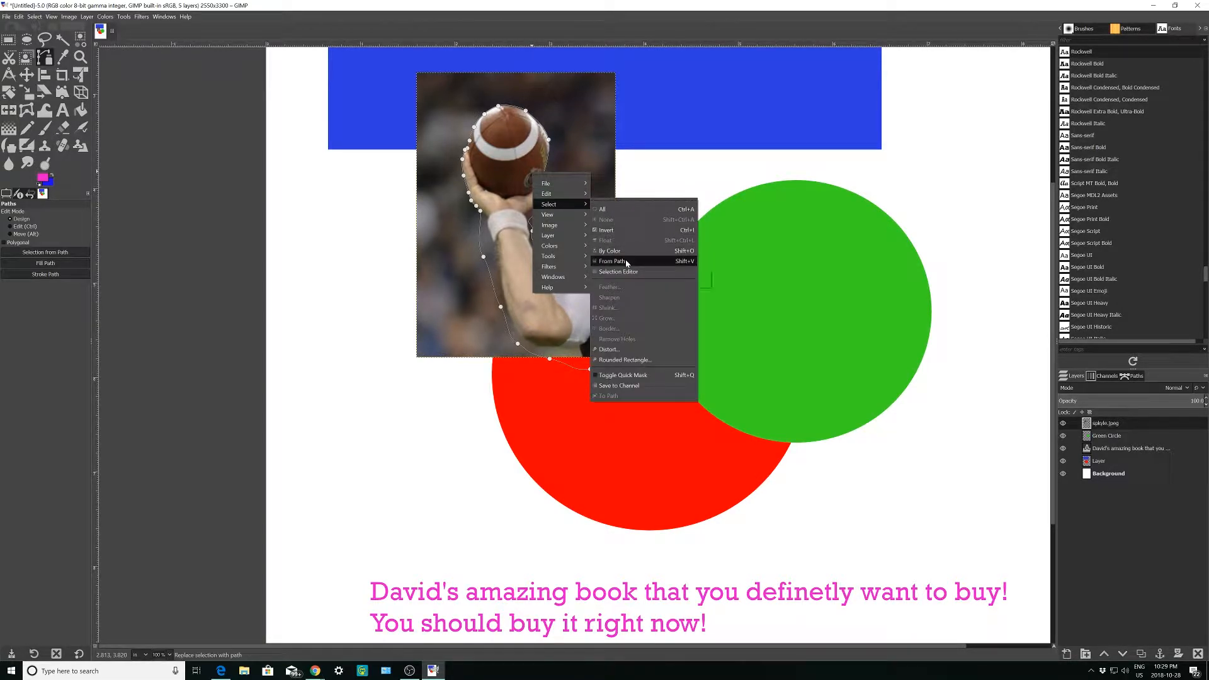
click(627, 261)
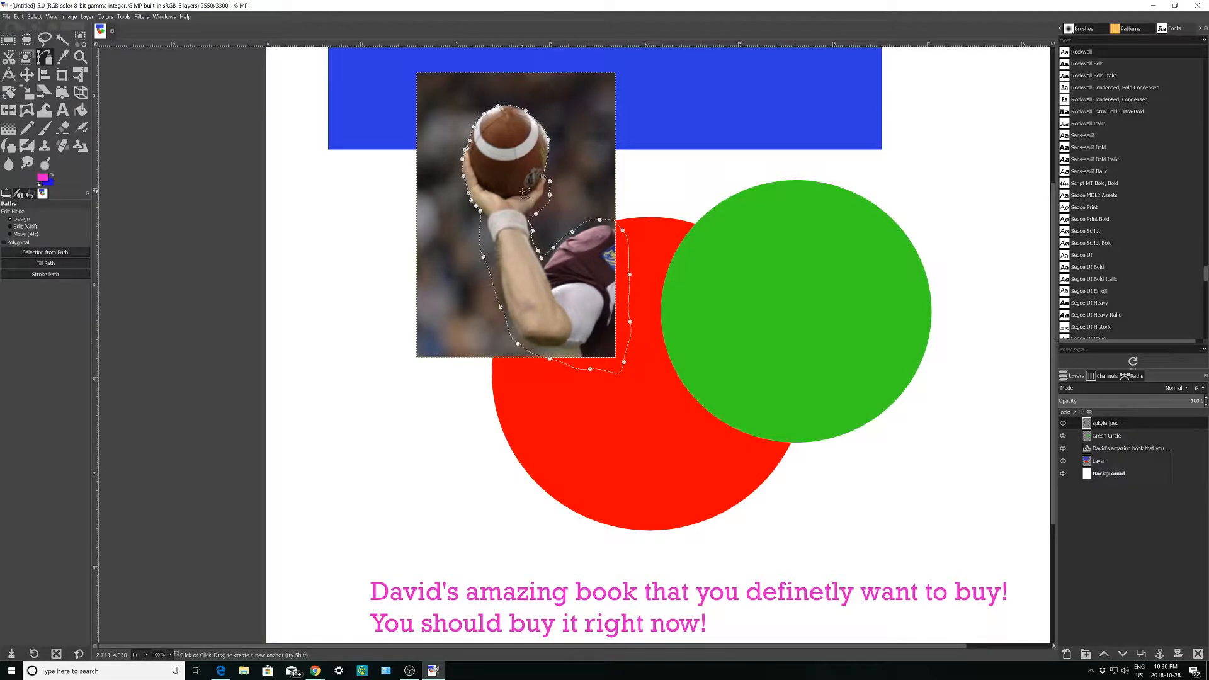
Step: Cut the selected football and arm out of the photo and undo that cut
right_click(525, 194)
mouse_move(543, 214)
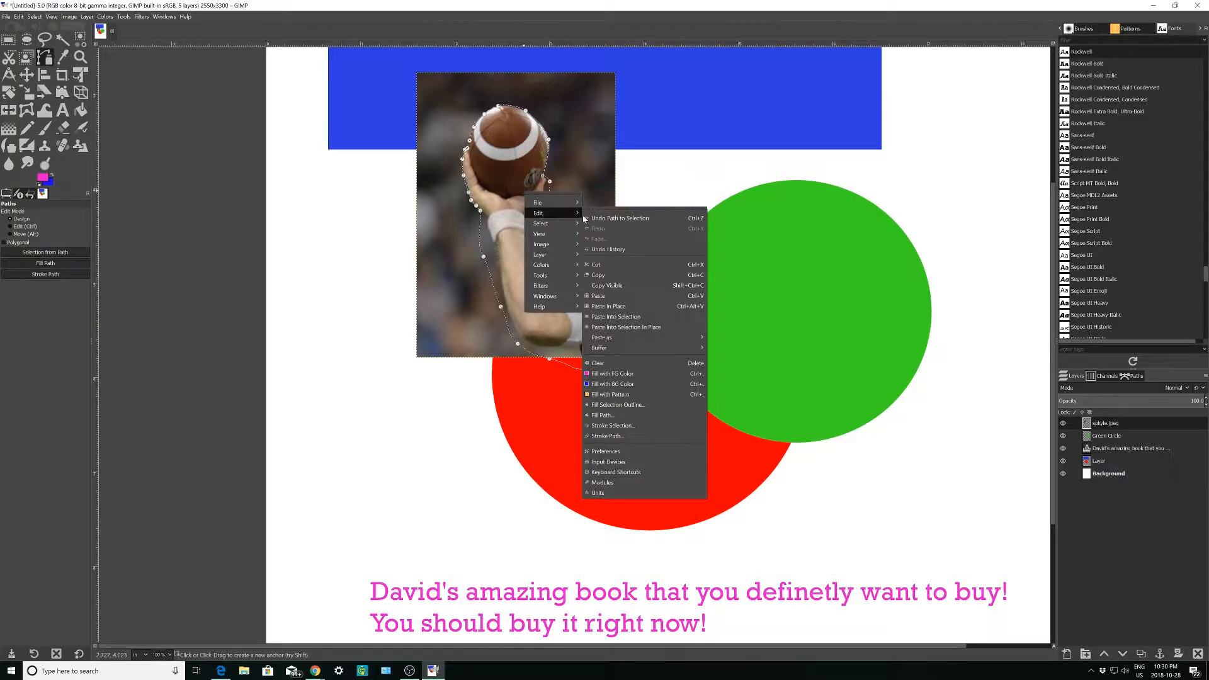
click(629, 264)
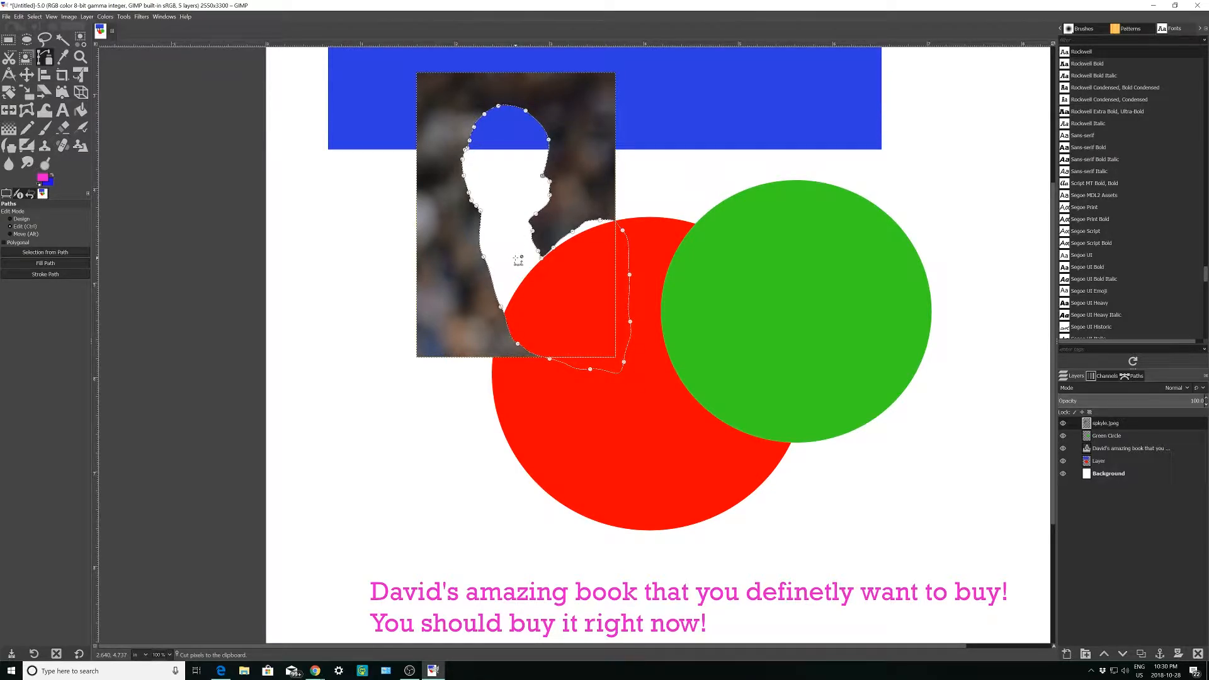
key(ctrl+z)
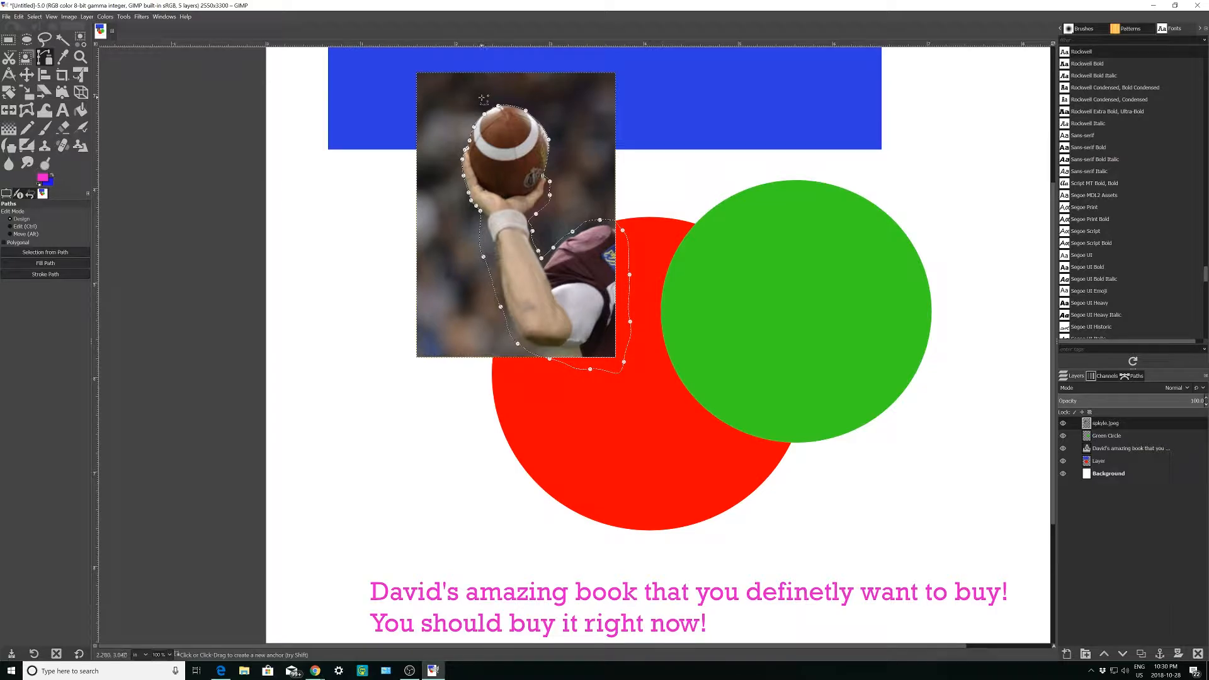
Step: Invert the selection and cut away the photo's background around the football and arm
right_click(528, 145)
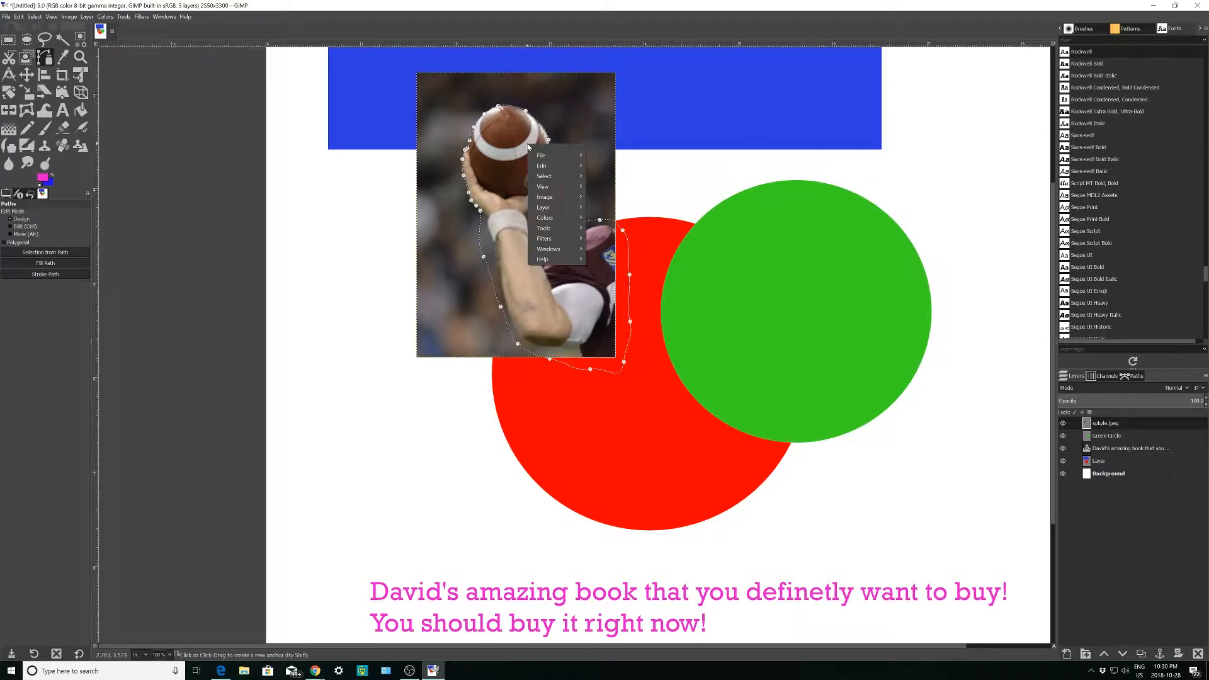
mouse_move(541, 178)
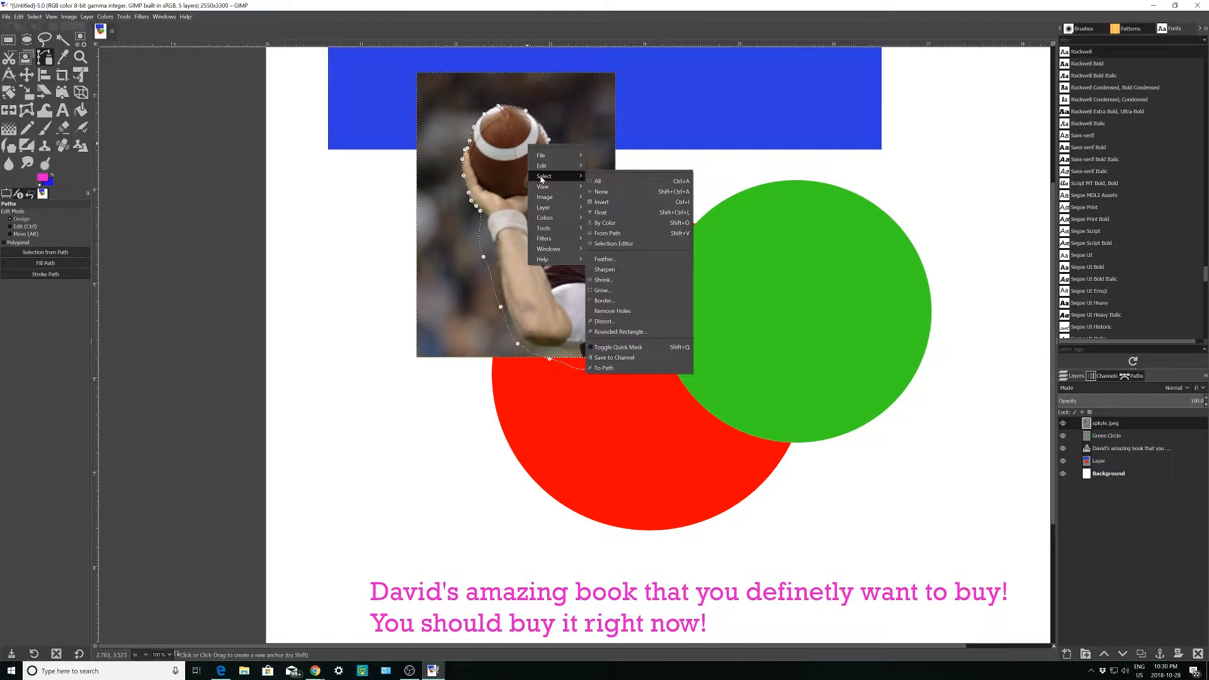
click(617, 200)
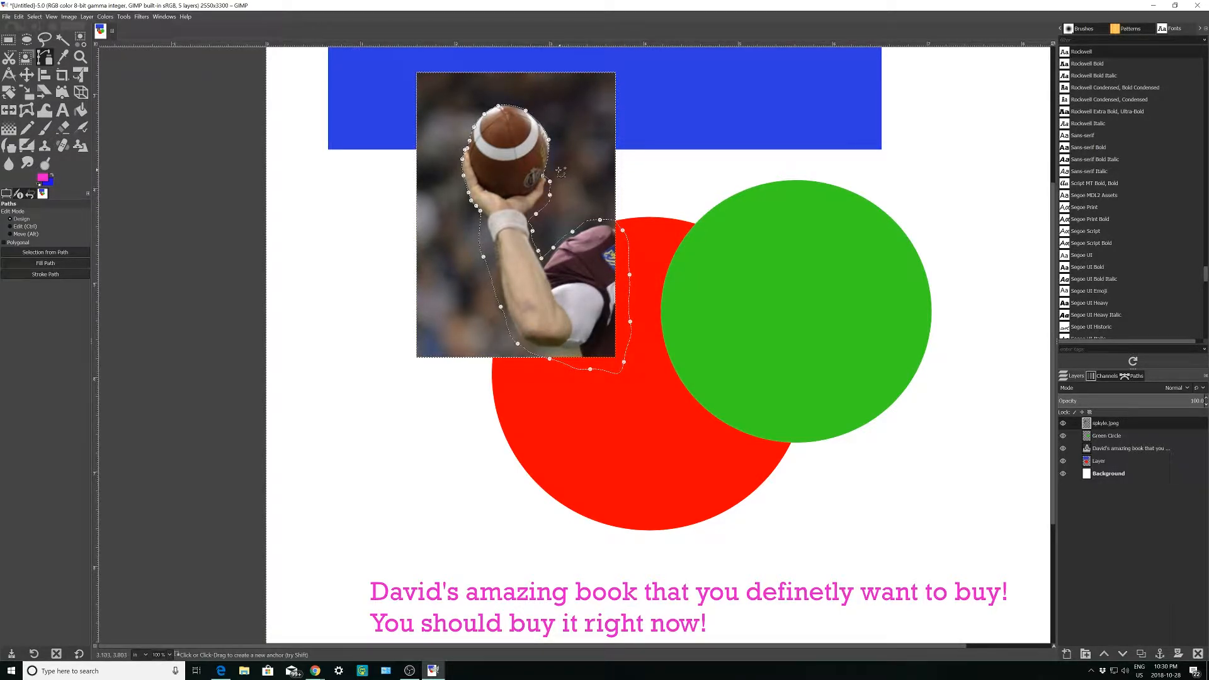
right_click(505, 167)
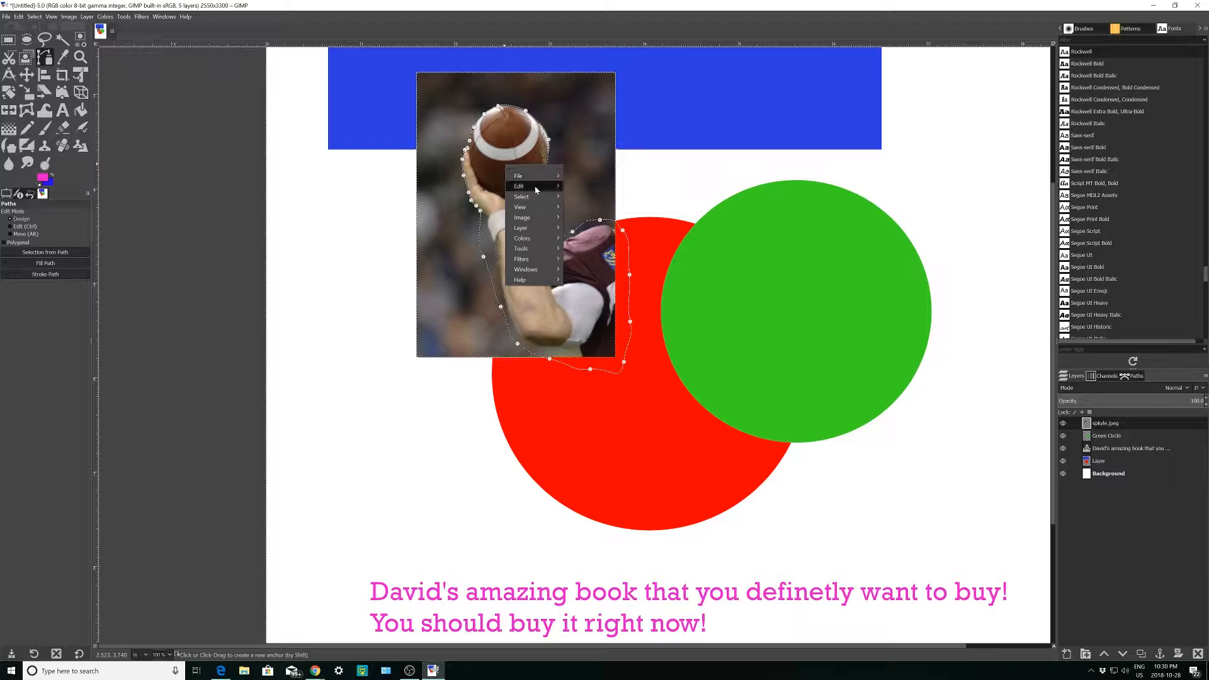
mouse_move(536, 188)
click(603, 237)
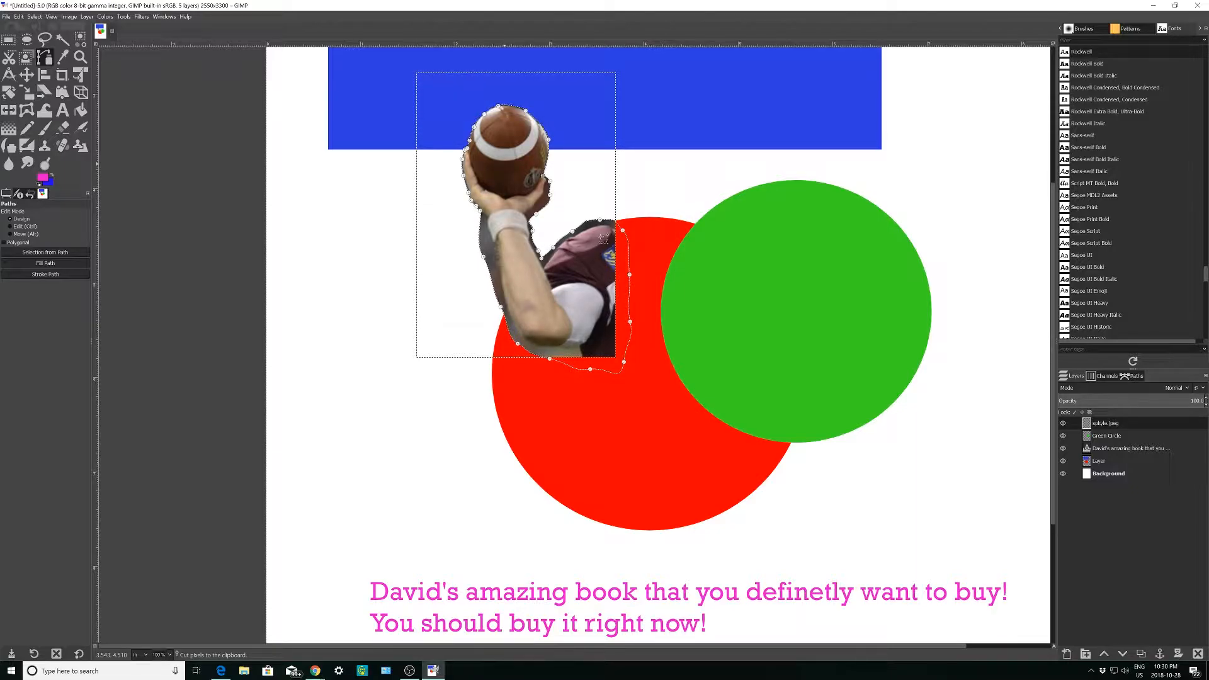
Step: Move the cut-out a little to the left and undo everything back to the full photo without a traced path
click(26, 75)
drag(509, 199, 448, 190)
key(ctrl+z)
key(ctrl+z)
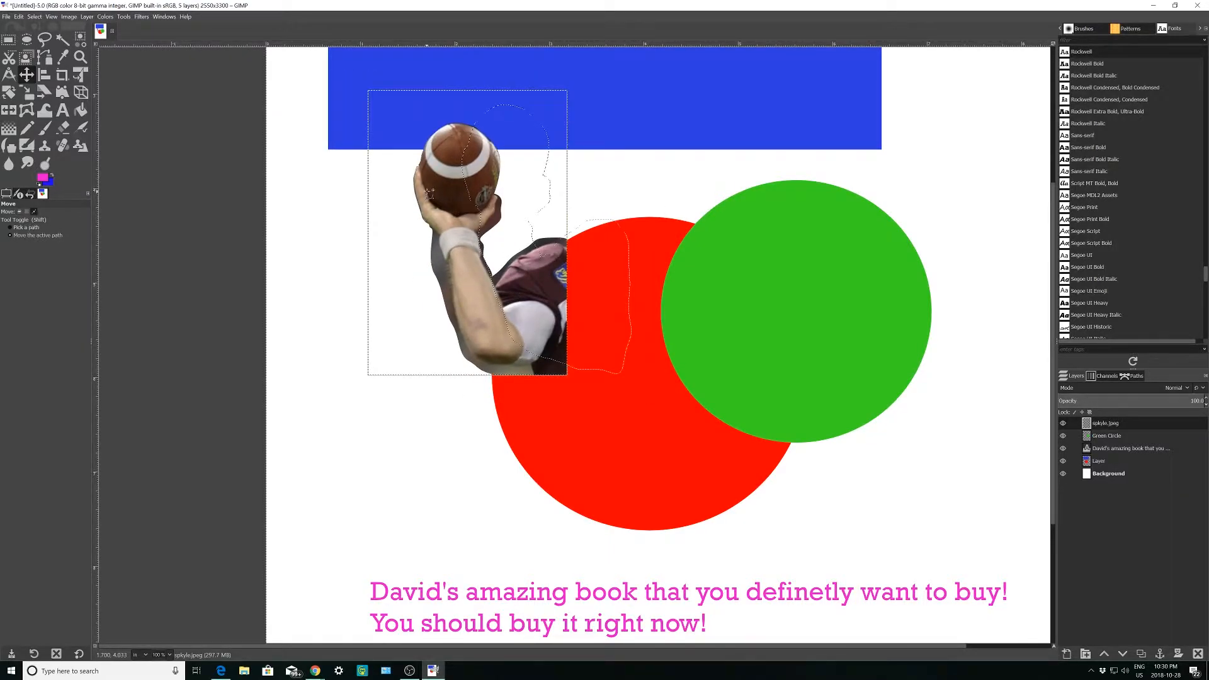
key(ctrl+z)
key(ctrl+z)
key(ctrl+z)
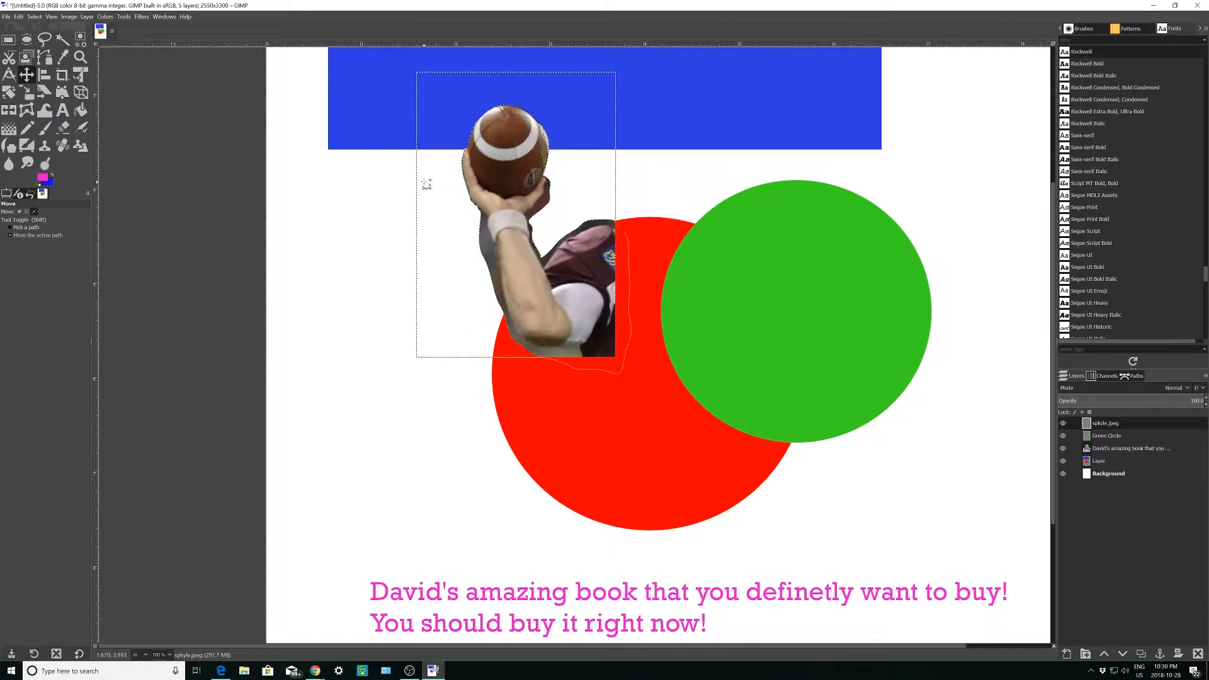
key(ctrl+z)
key(ctrl+z)
key(ctrl+z)
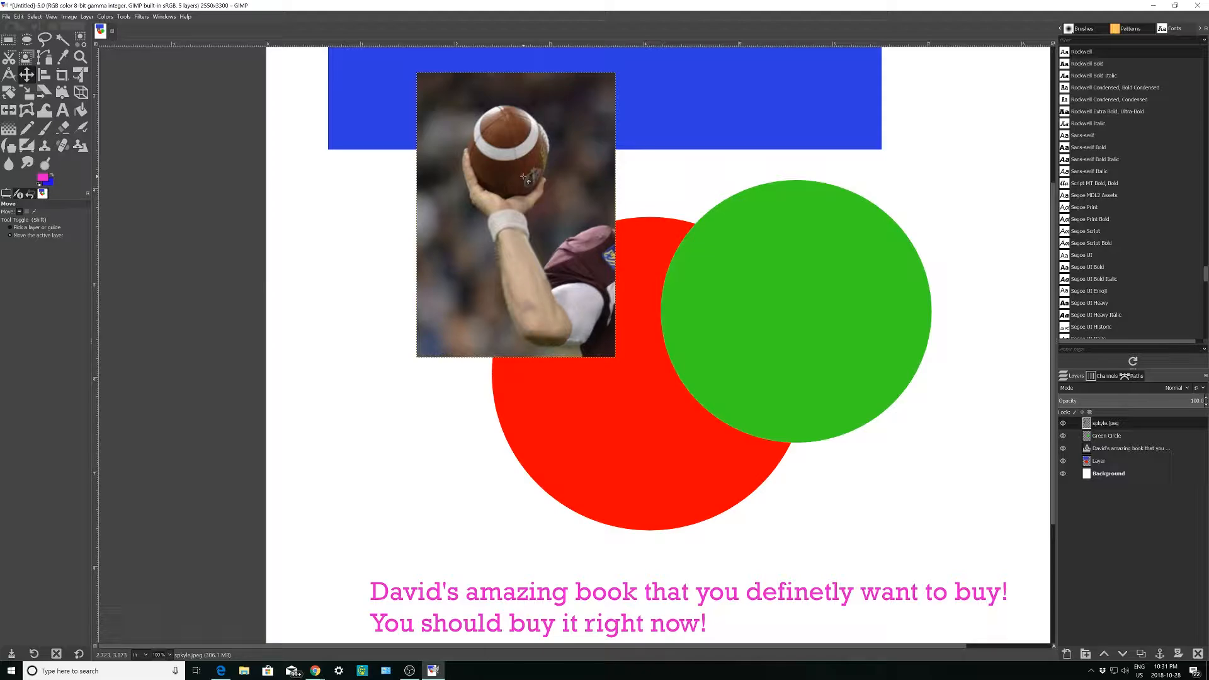
Step: Start a new loose path above the football and run it down the left of the hand and forearm to beside the elbow
right_click(523, 178)
mouse_move(553, 209)
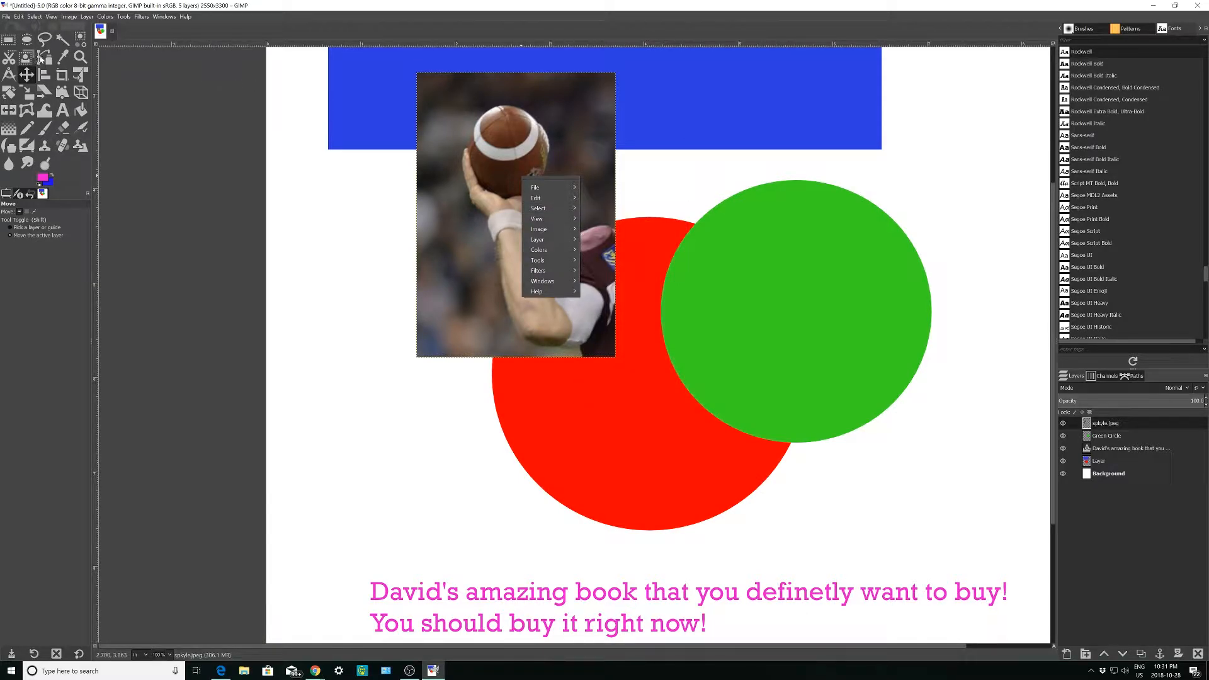
click(39, 60)
mouse_move(500, 99)
mouse_down()
mouse_move(487, 100)
mouse_move(498, 101)
mouse_up()
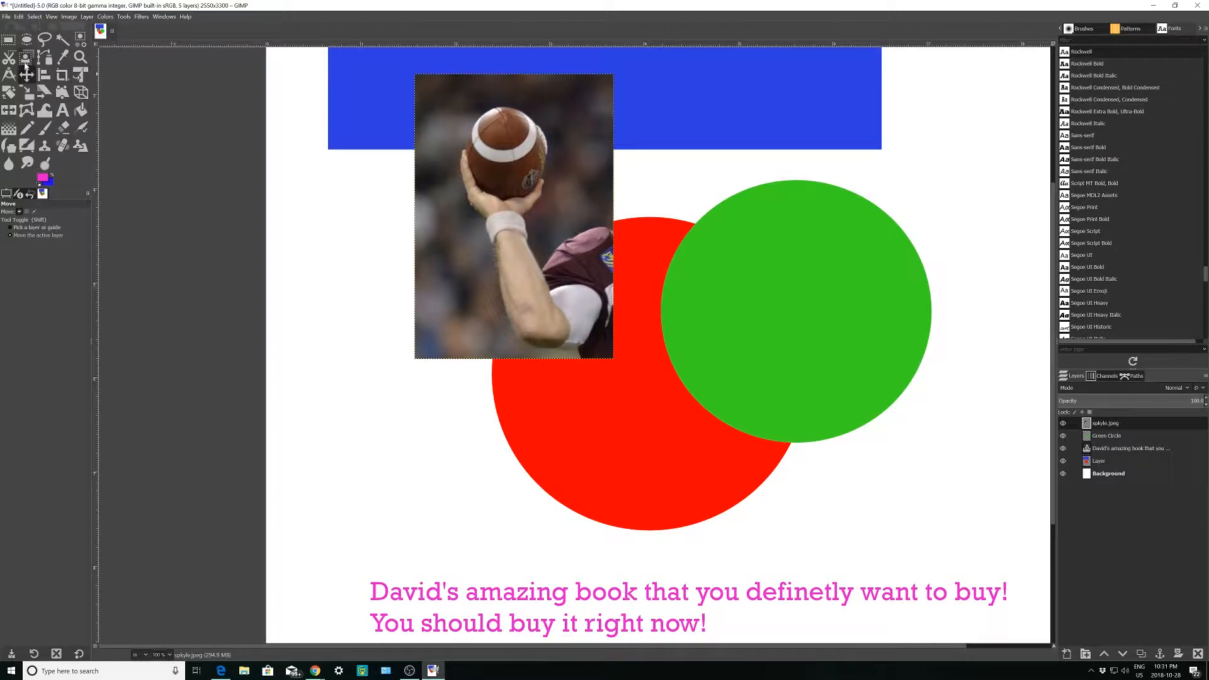
click(44, 57)
click(502, 100)
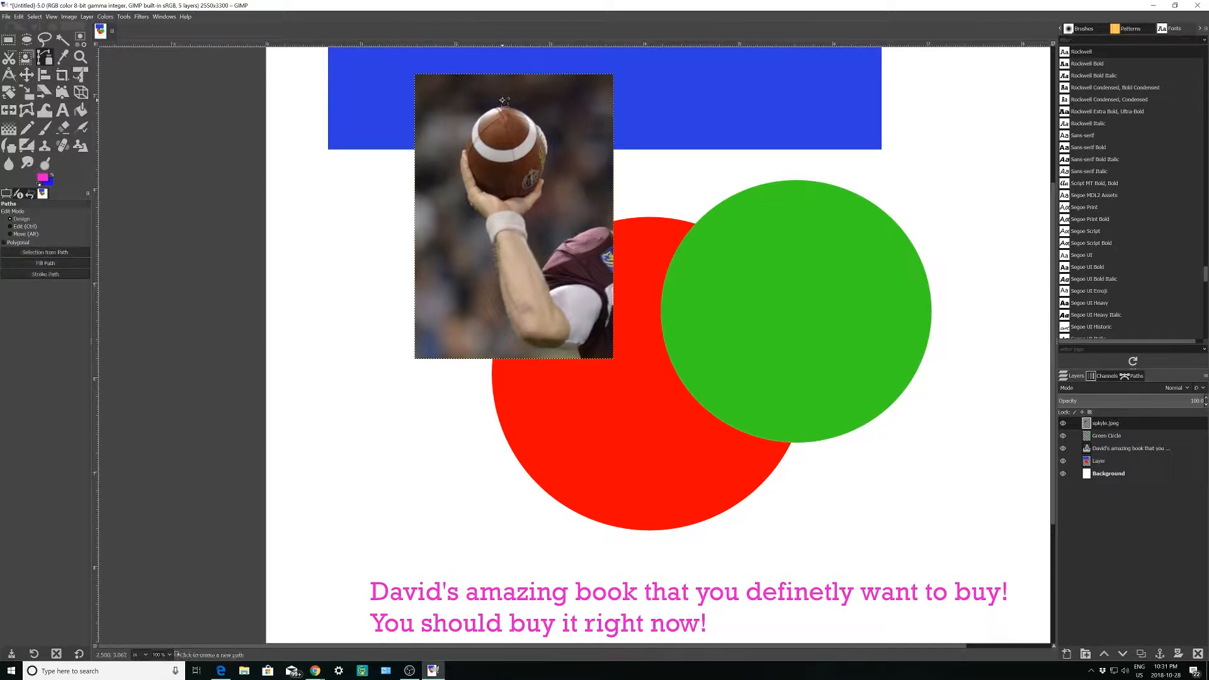
click(447, 132)
drag(454, 208, 468, 217)
drag(477, 282, 494, 296)
click(501, 344)
Step: Continue the path below the elbow, outside the photo's right edge, over the shoulder and back up to the right of the football's top
drag(561, 377, 633, 325)
click(633, 272)
click(629, 218)
click(588, 211)
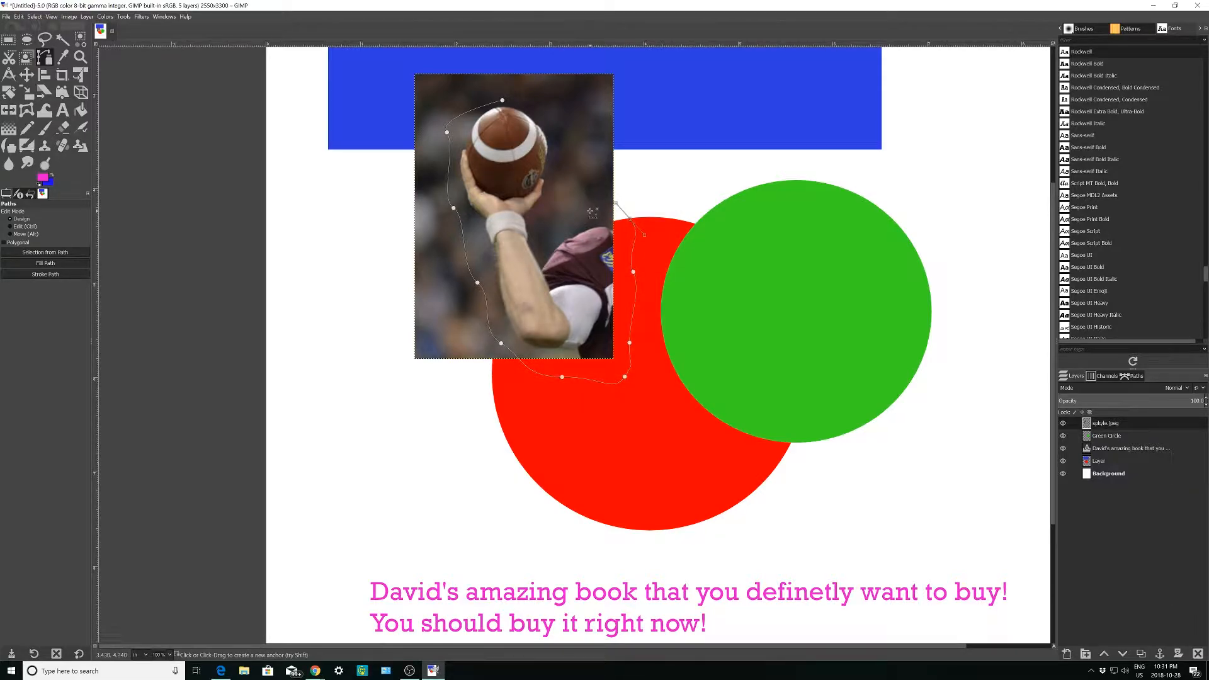
drag(553, 232, 514, 97)
Step: Close the path at its starting anchor above the football and smooth the curve at the neighbouring anchor
ctrl+scroll(483, 98, up, 4)
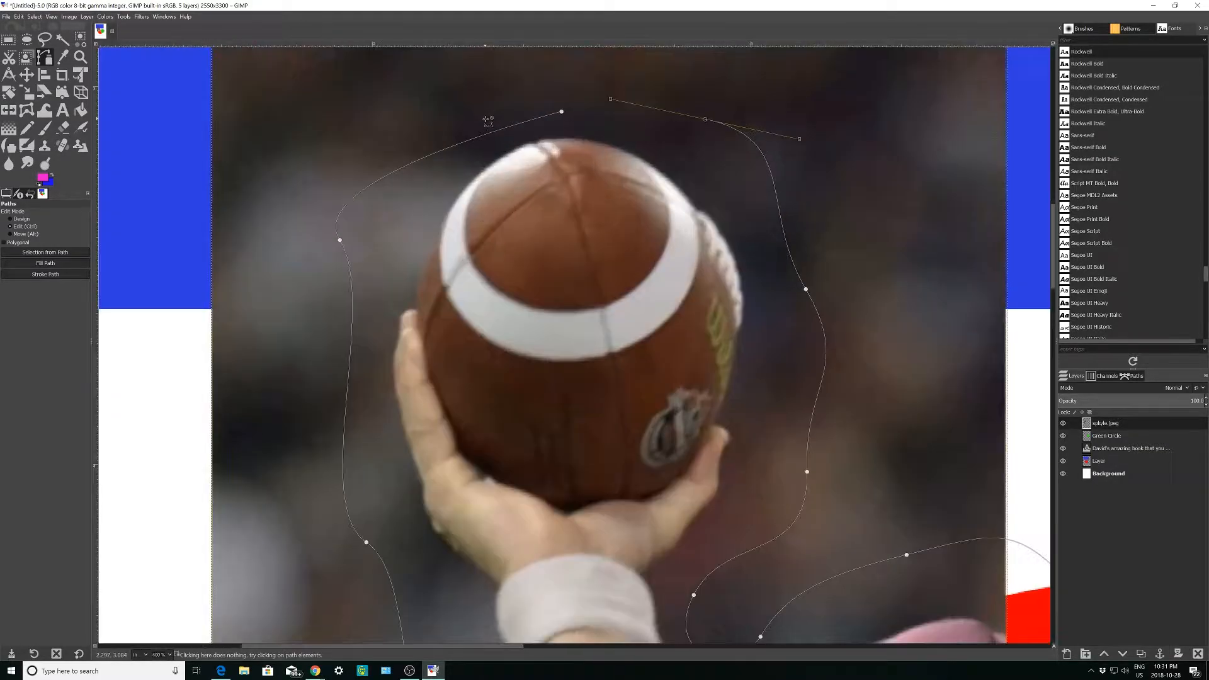
ctrl+scroll(487, 120, up, 1)
click(599, 96)
drag(599, 95, 591, 109)
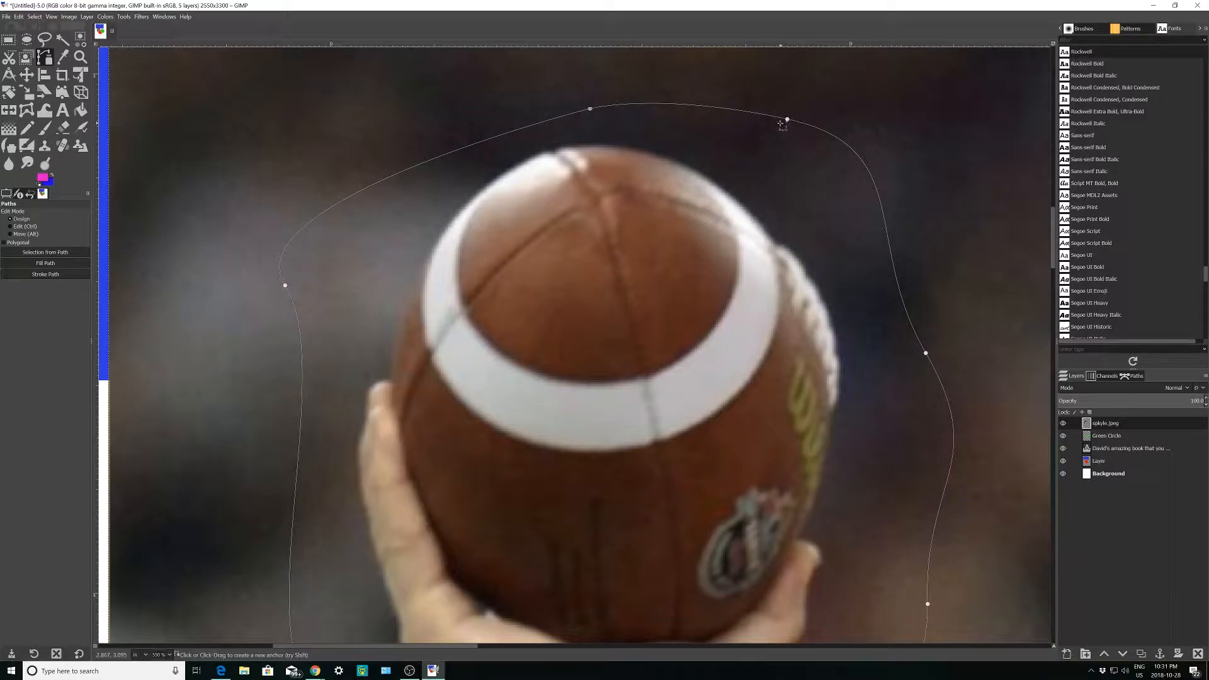
drag(787, 119, 933, 143)
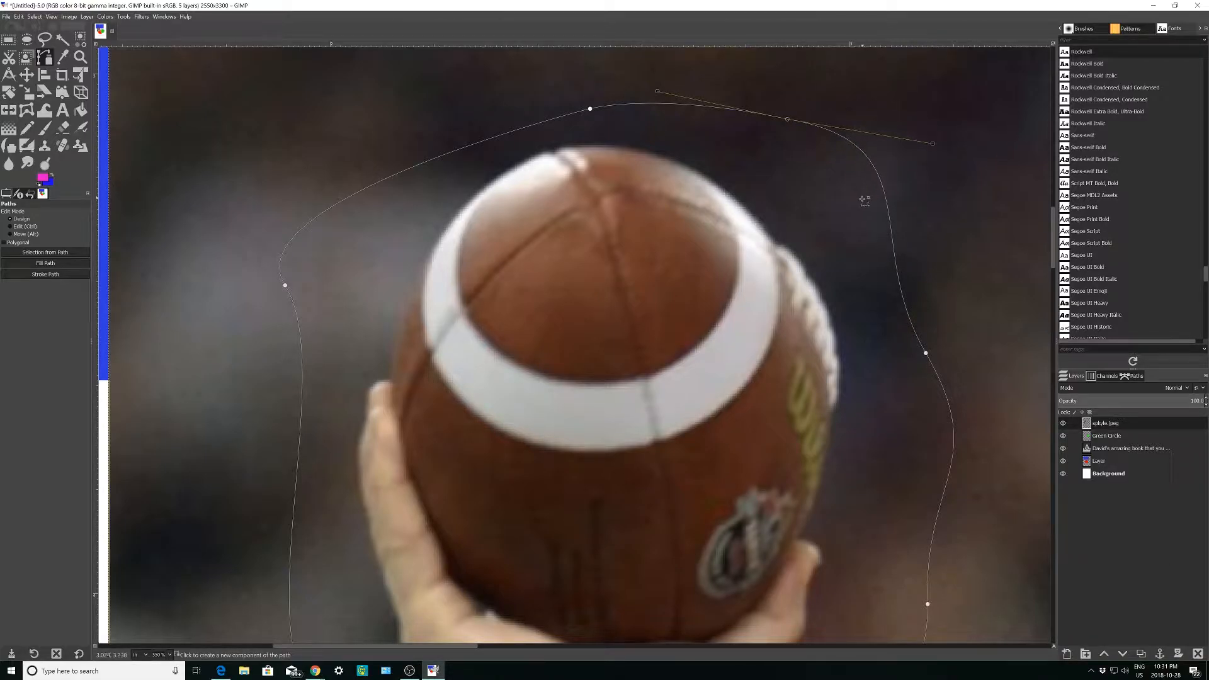
Step: Create a selection from the new loose path and invert it to cover the photo's background
ctrl+scroll(767, 172, down, 4)
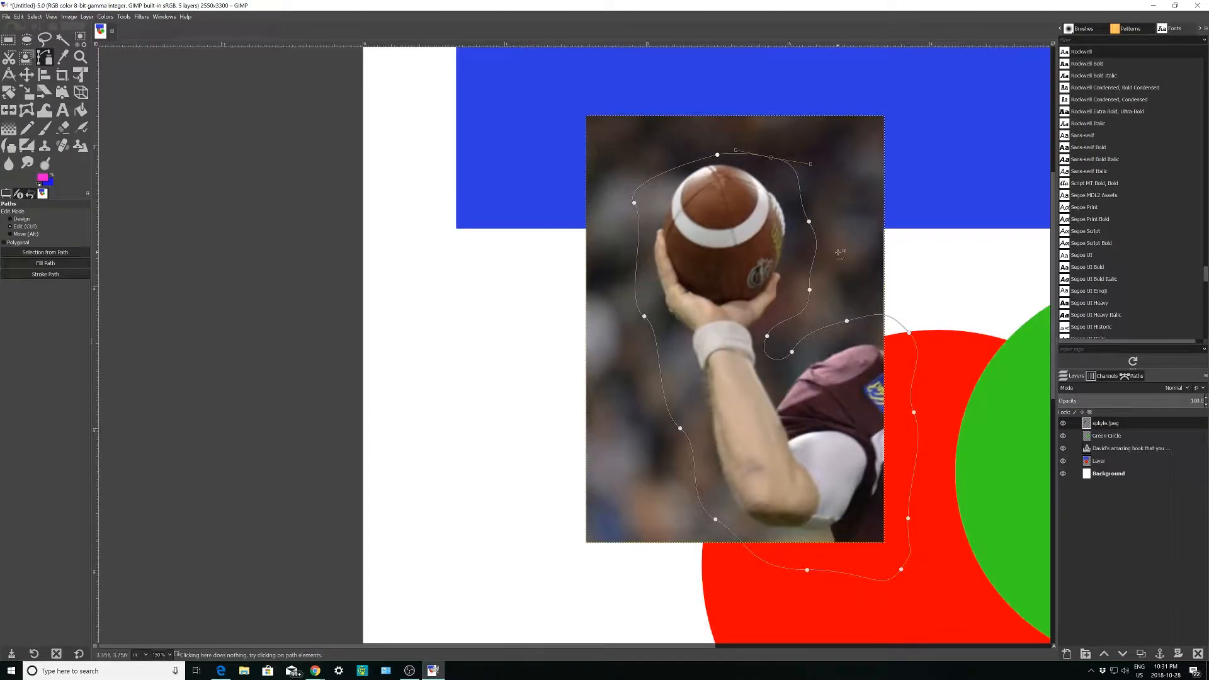
right_click(747, 244)
mouse_move(773, 283)
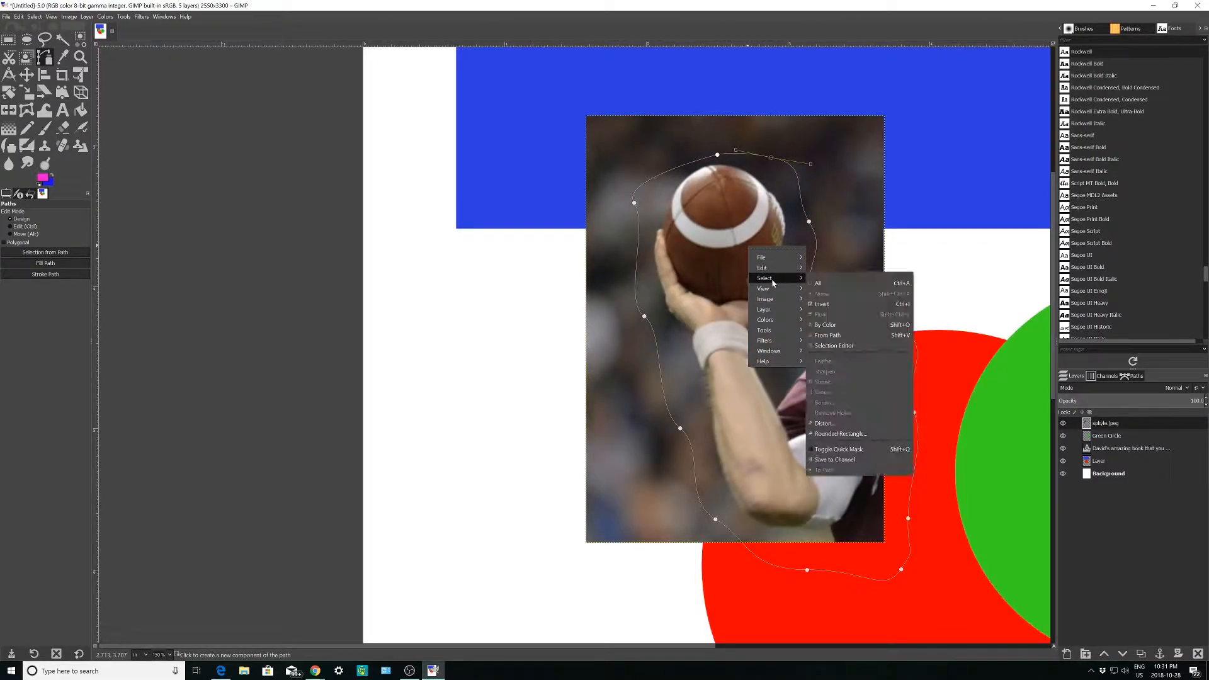
click(848, 337)
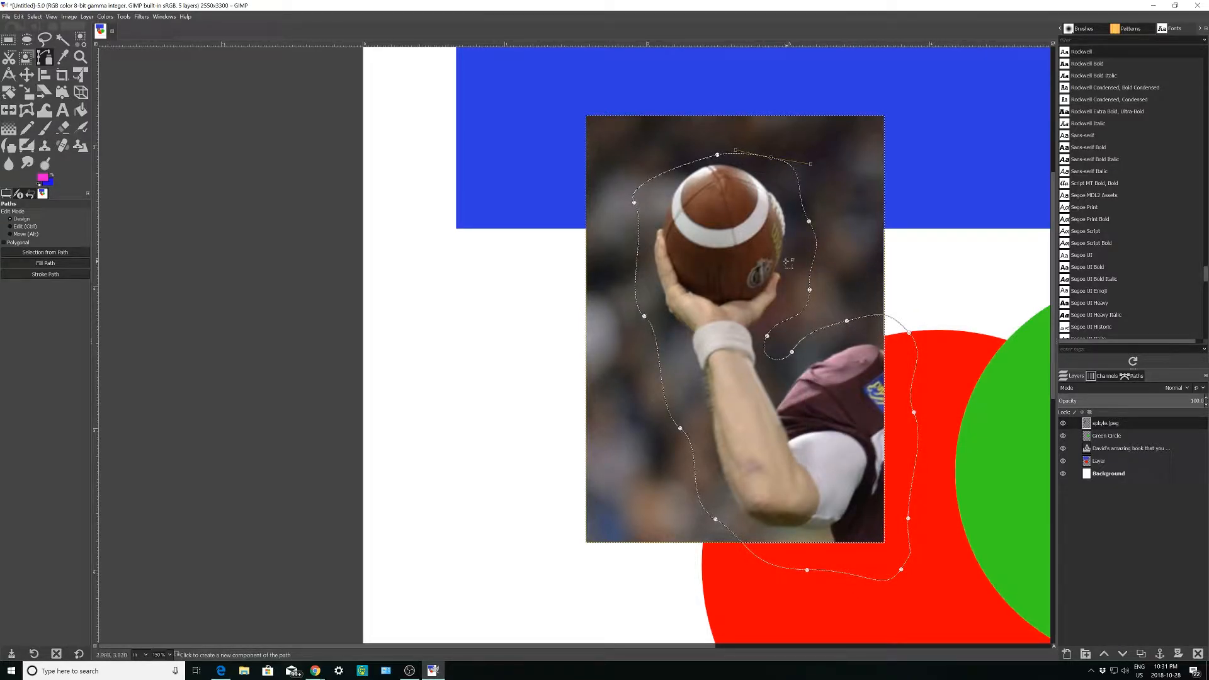
right_click(756, 245)
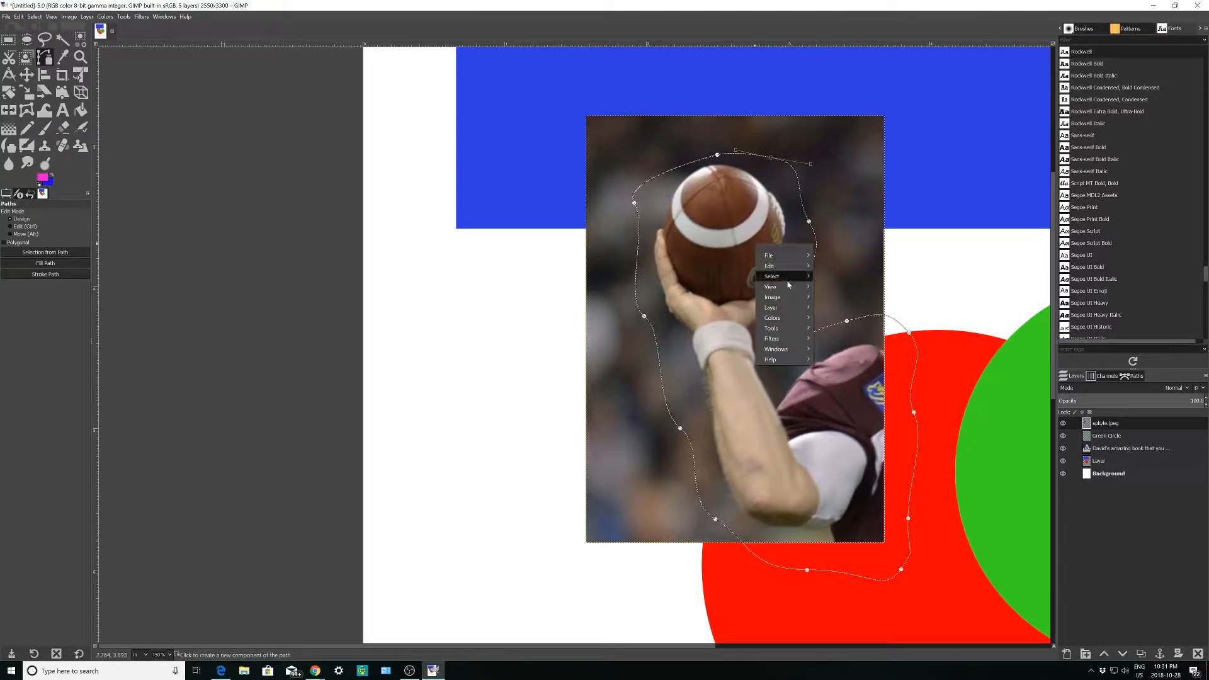
mouse_move(775, 275)
click(827, 293)
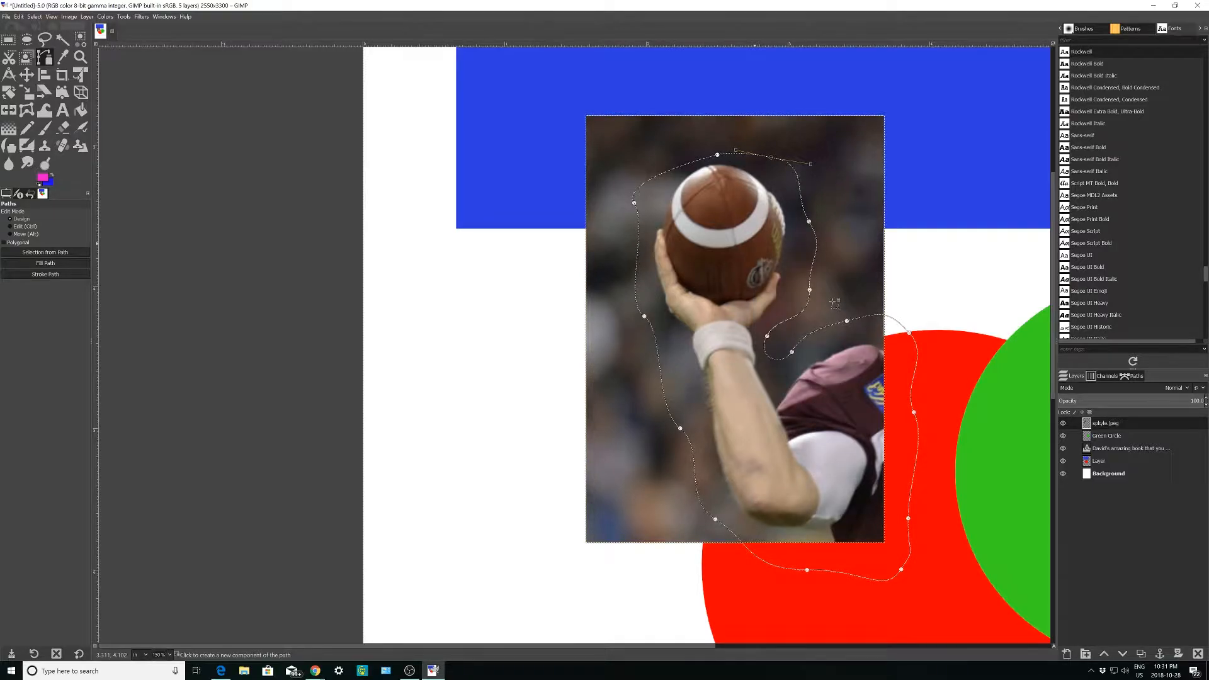
Step: Cut away the selected background and shift the cut-out slightly down and to the right
right_click(733, 242)
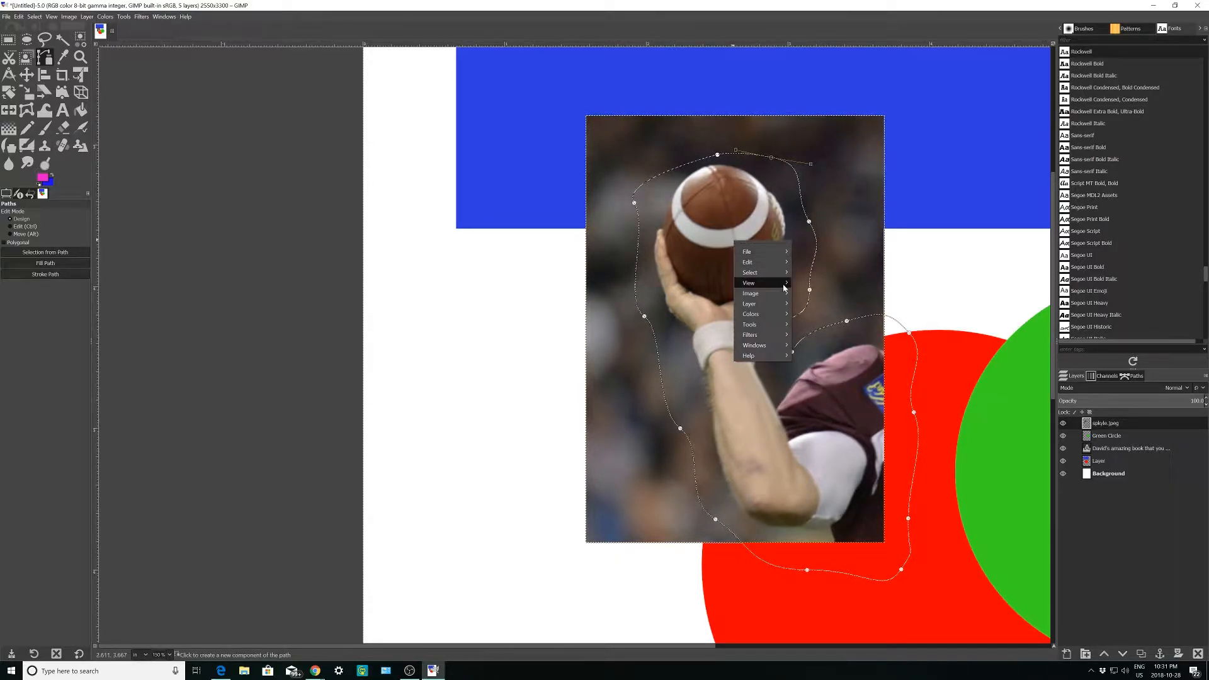
mouse_move(779, 266)
click(819, 308)
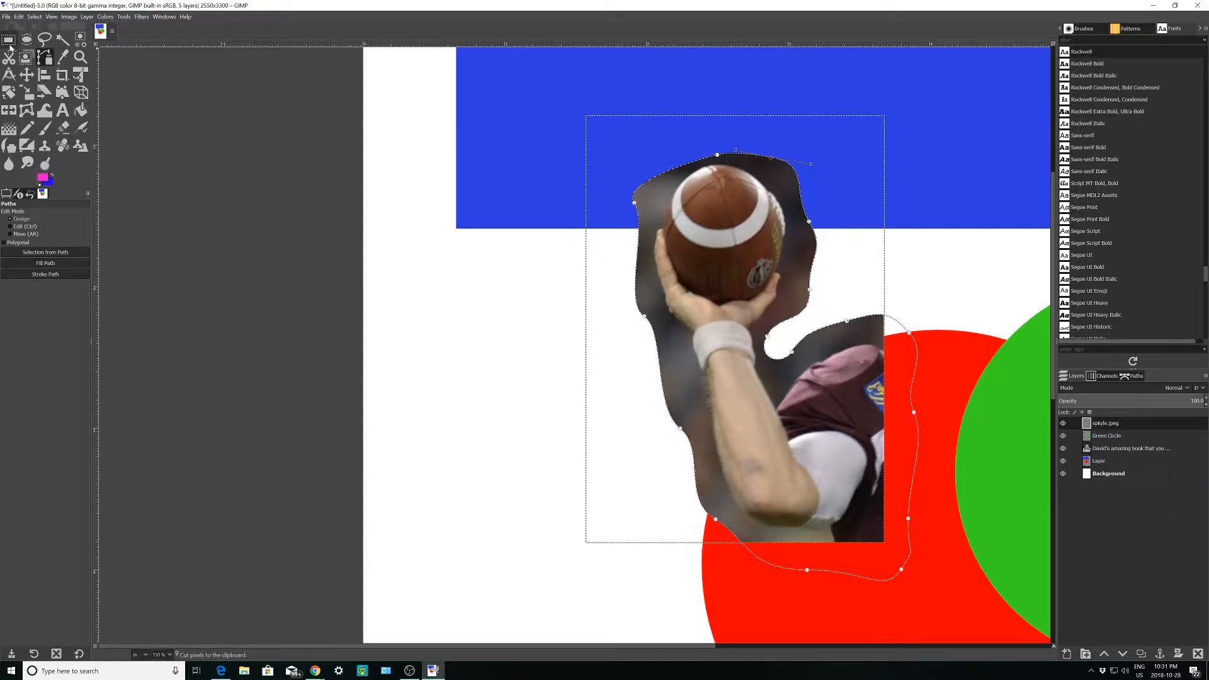
click(27, 74)
drag(693, 269, 722, 287)
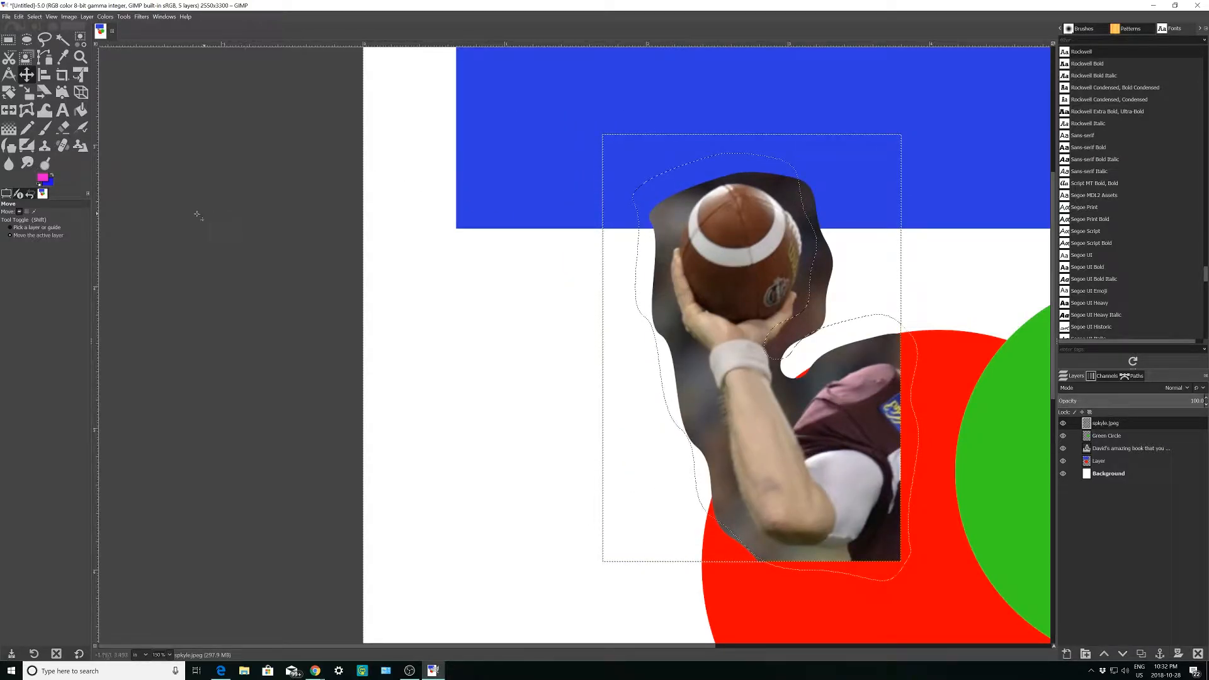
Step: Rotate the selected part of the football photo layer, trying an angle of -24.41° before setting it to 2.85°
key(shift+r)
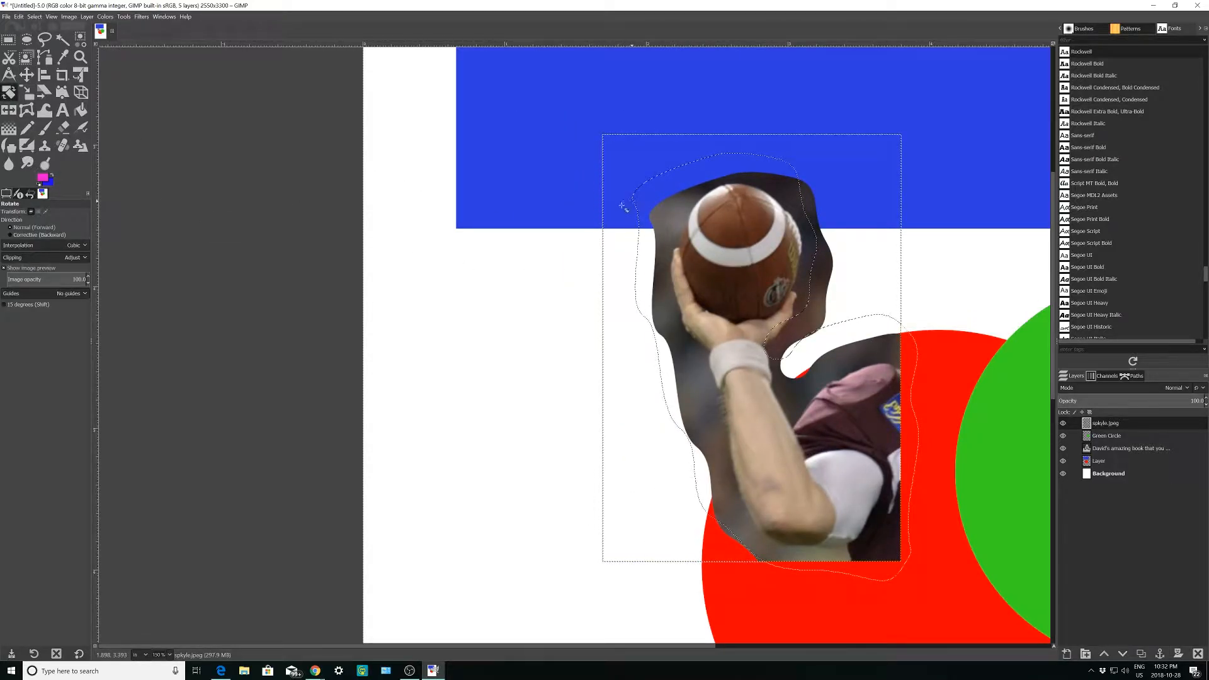
drag(672, 217, 648, 243)
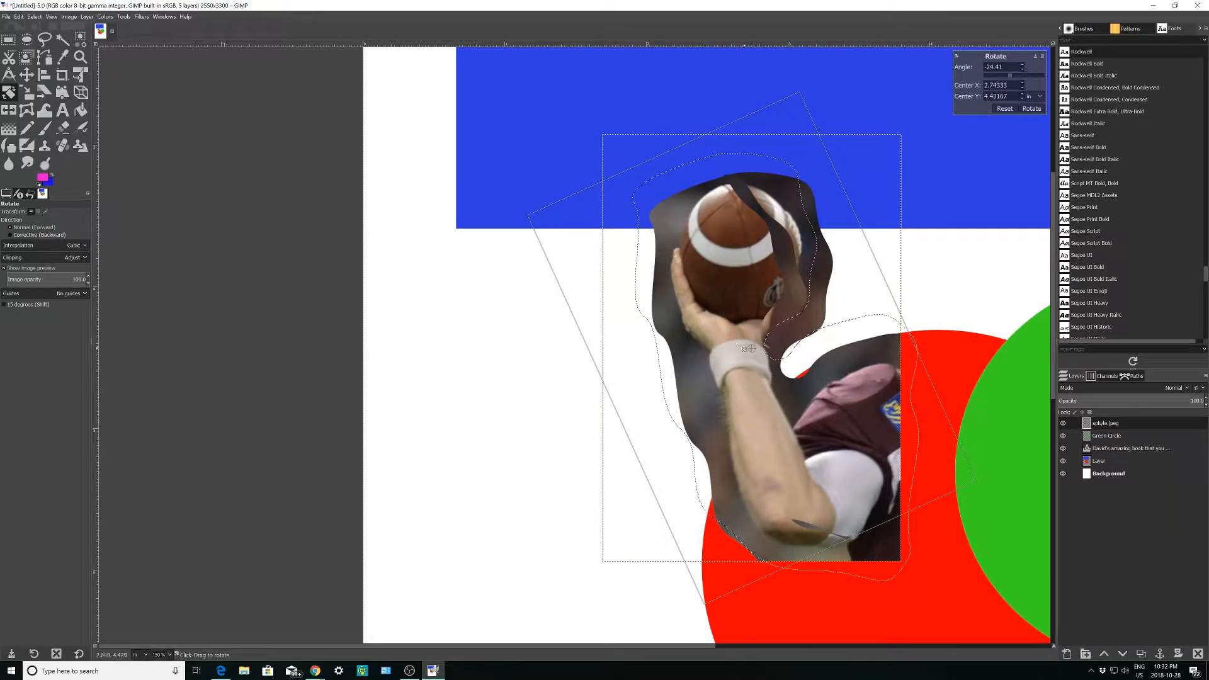
scroll(748, 349, down, 5)
scroll(745, 346, up, 4)
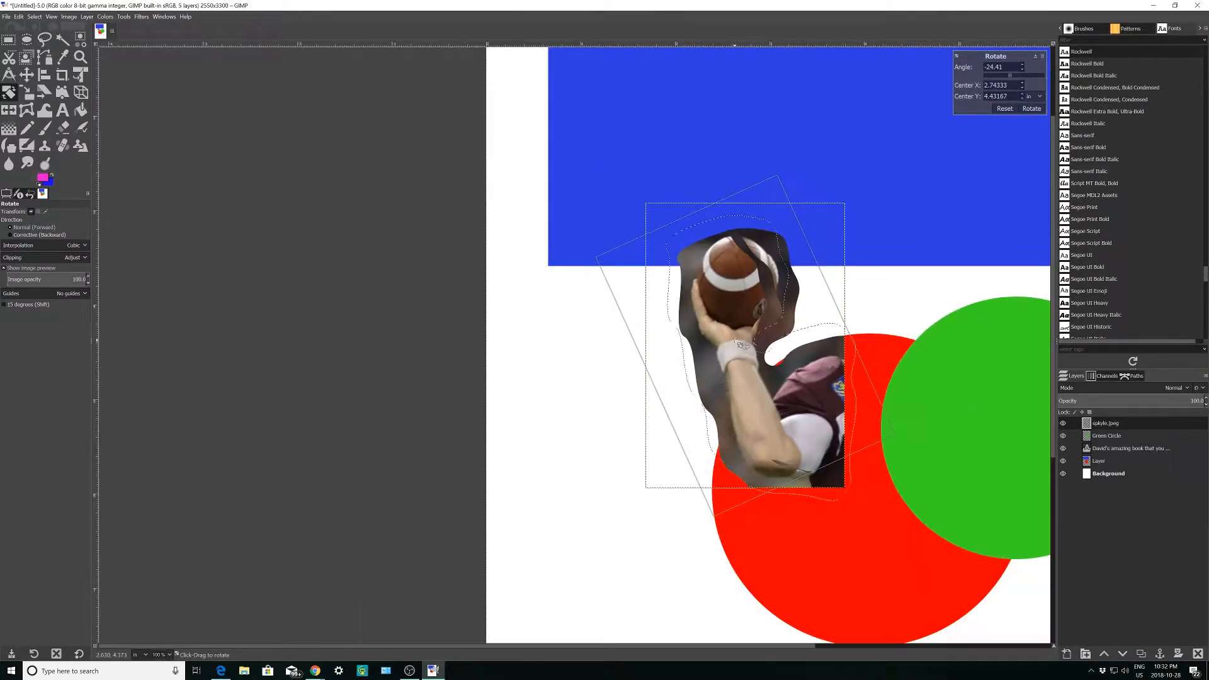
drag(704, 231, 783, 240)
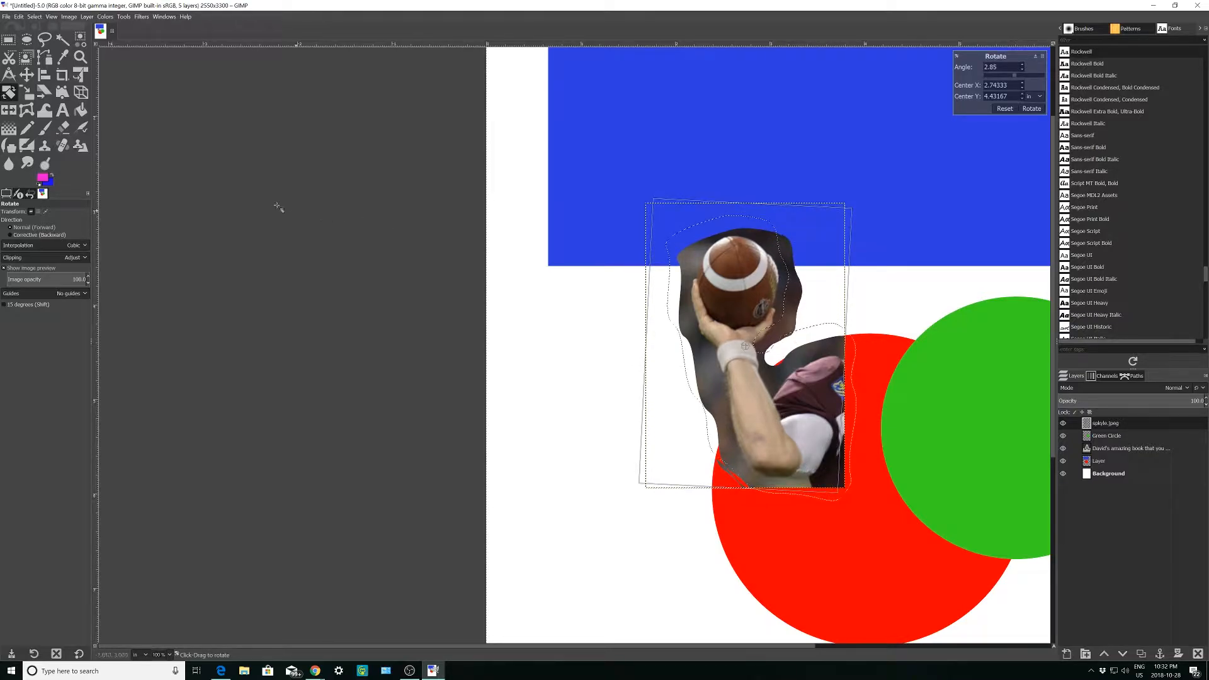
Step: Scale the selected part of the photo to 2.547 × 3.190 in and cut the floating piece away
click(27, 92)
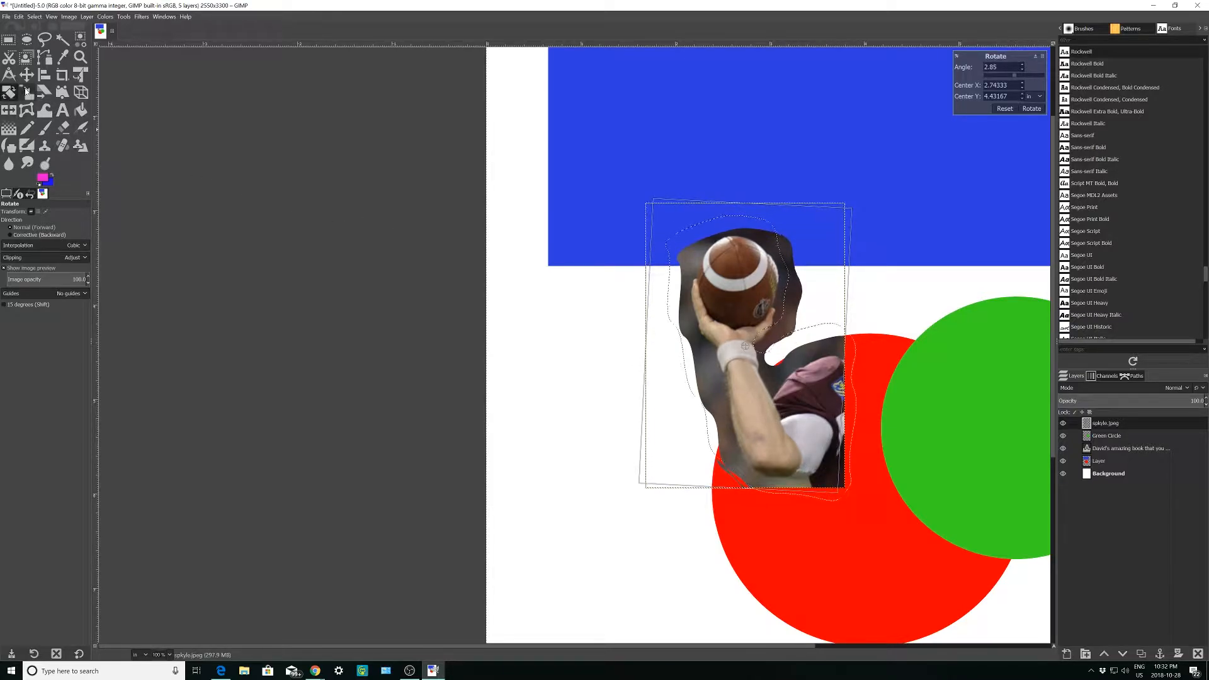
click(779, 420)
drag(861, 499, 887, 506)
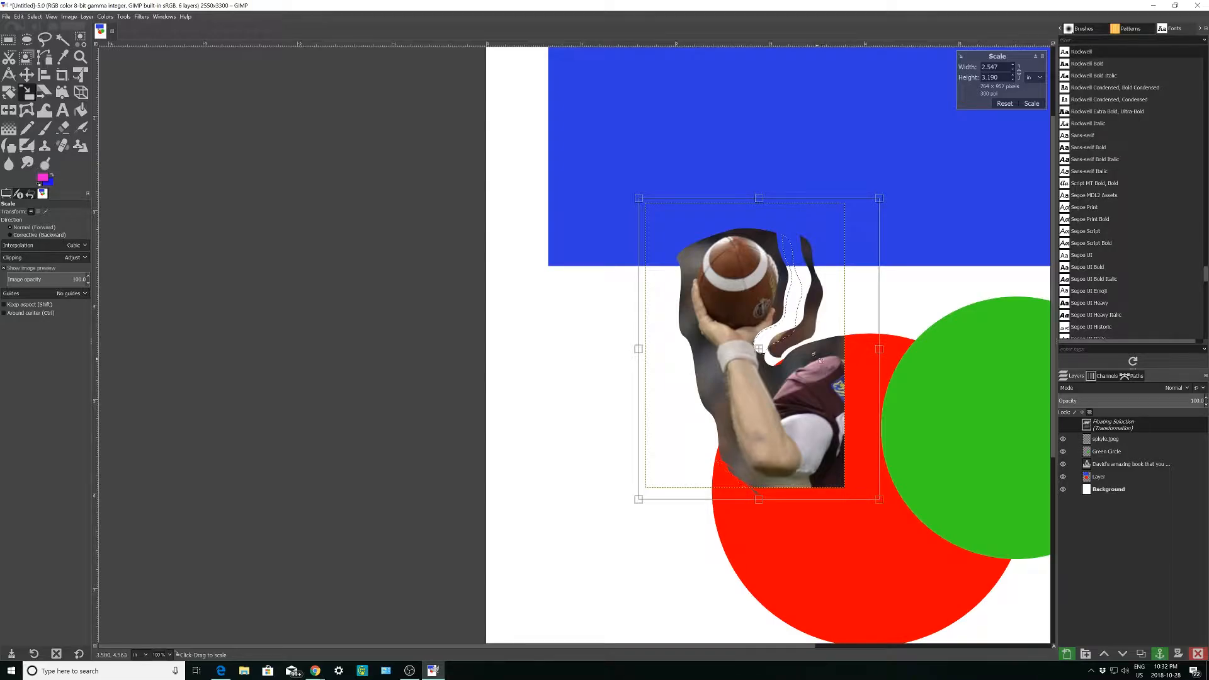
right_click(808, 330)
mouse_move(843, 354)
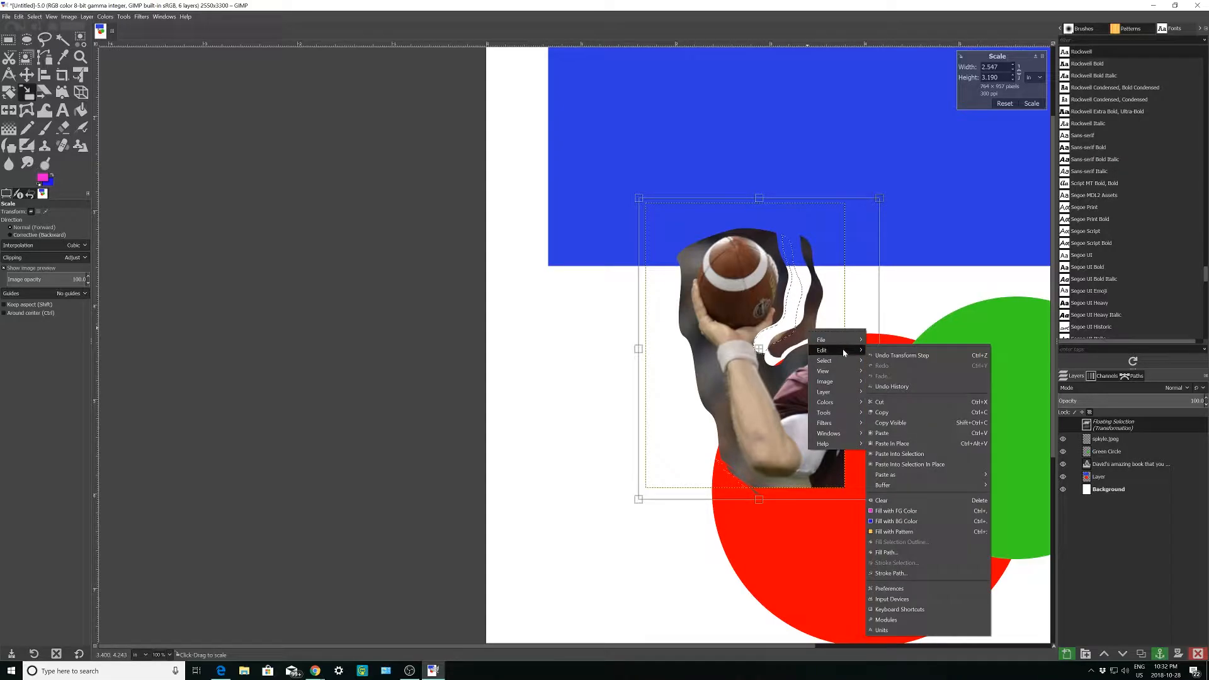
click(902, 402)
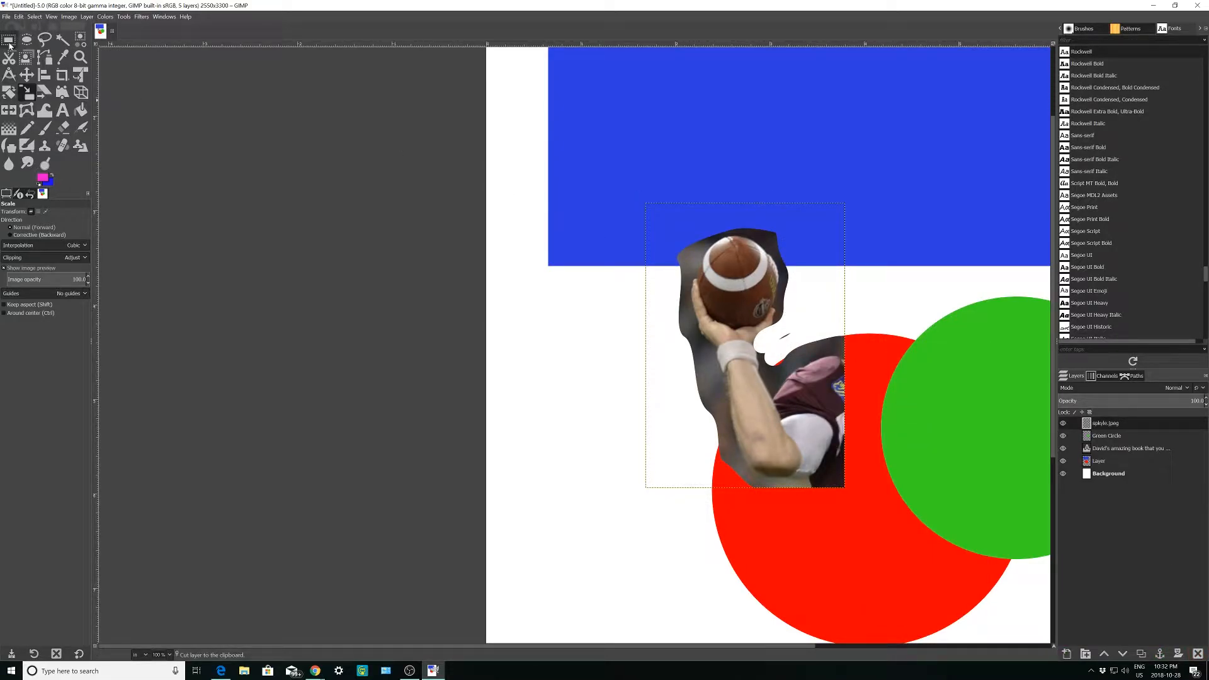
Step: Enlarge the remaining football photo layer to 2.843 × 4.070 in
click(722, 404)
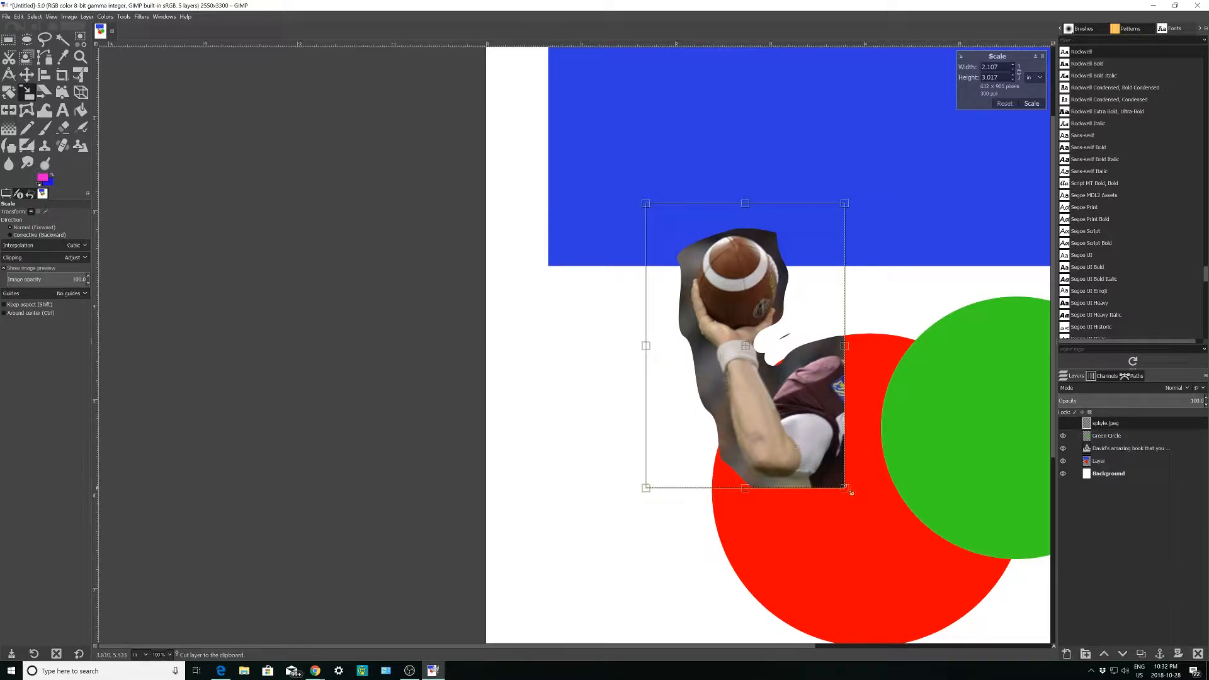
drag(849, 492, 932, 577)
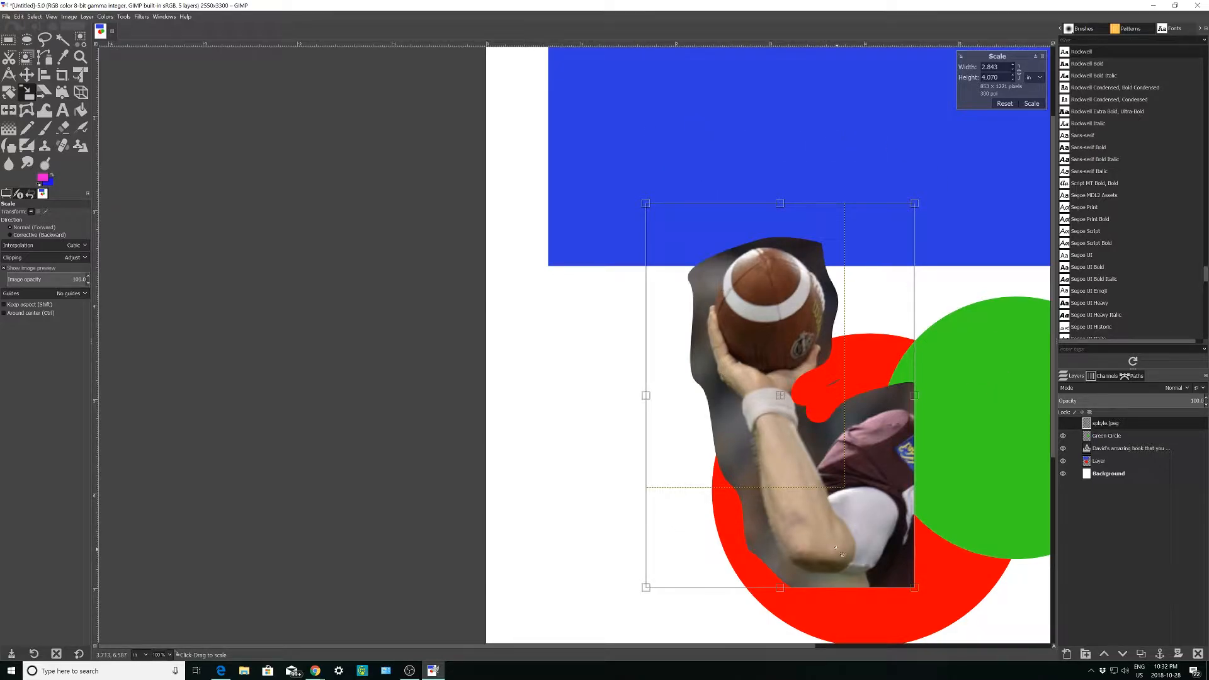
scroll(846, 436, down, 1)
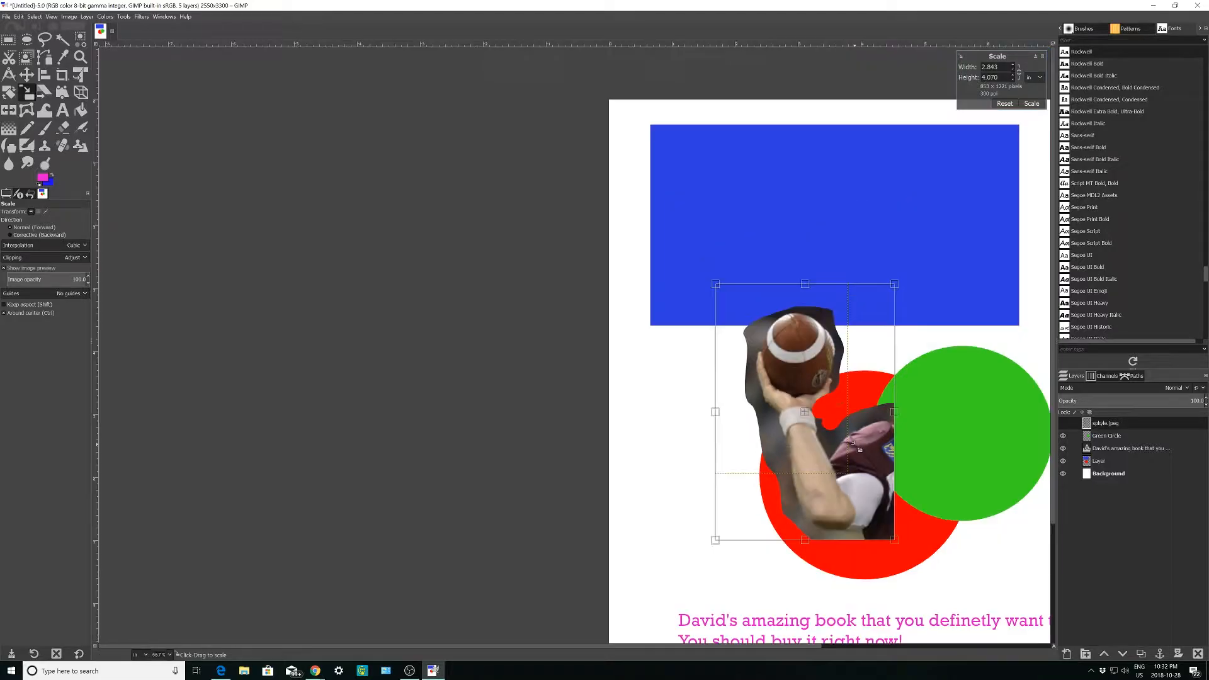
drag(623, 446, 442, 373)
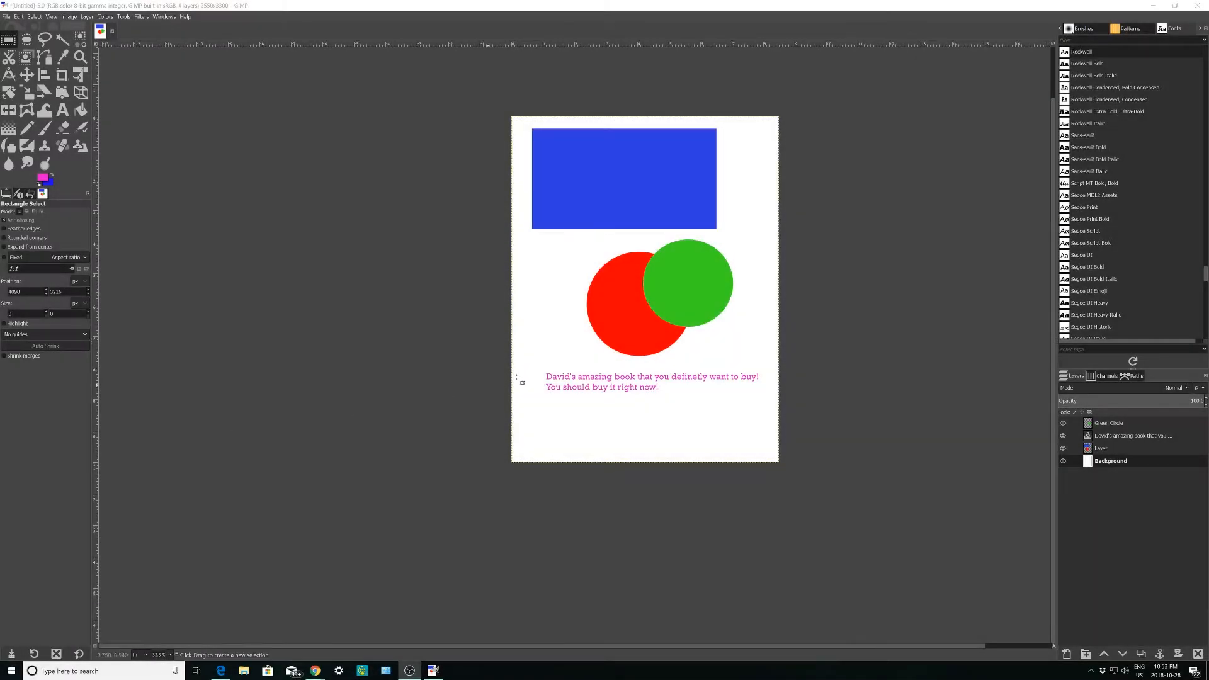
Step: Apply the legacy Drop Shadow to the text layer with offsets of 4, blur radius 15 and opacity 60, and inspect it
scroll(585, 365, up, 2)
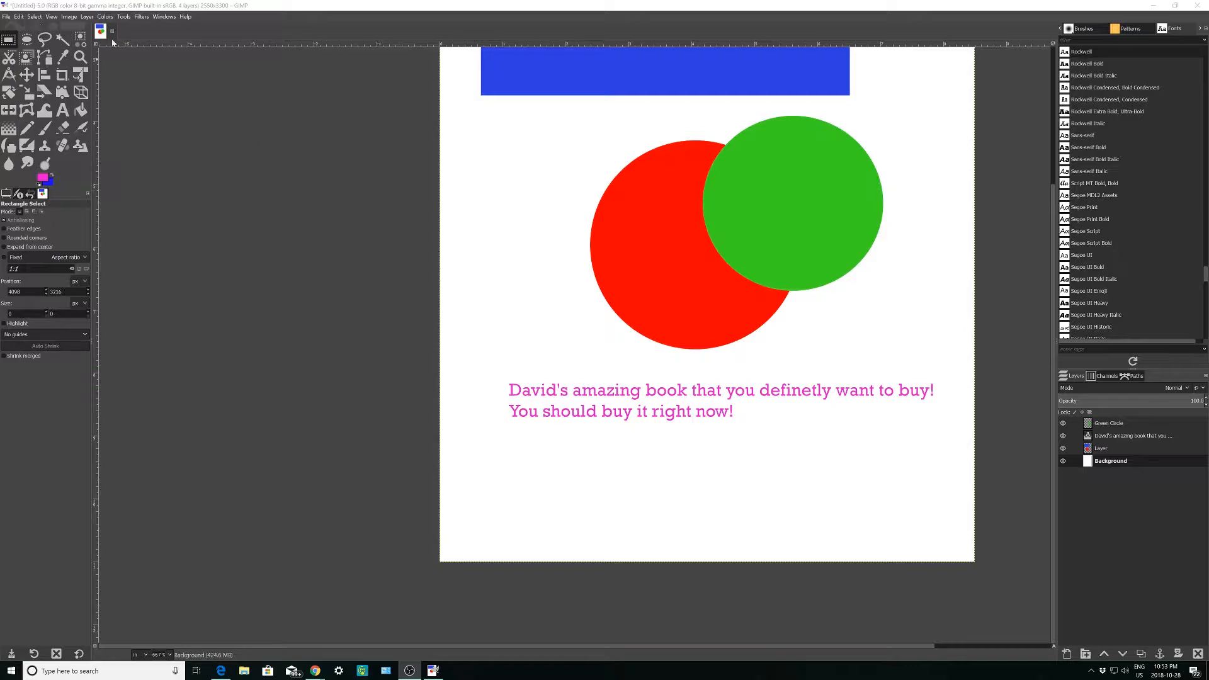
click(1121, 428)
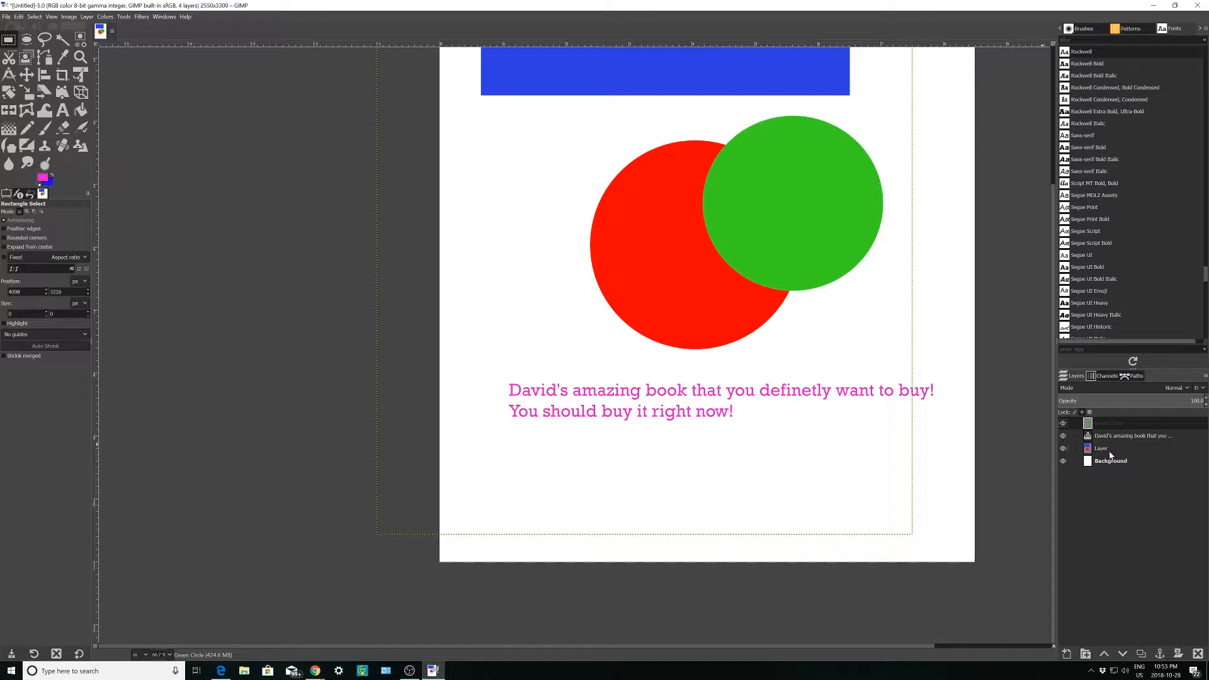
click(1121, 440)
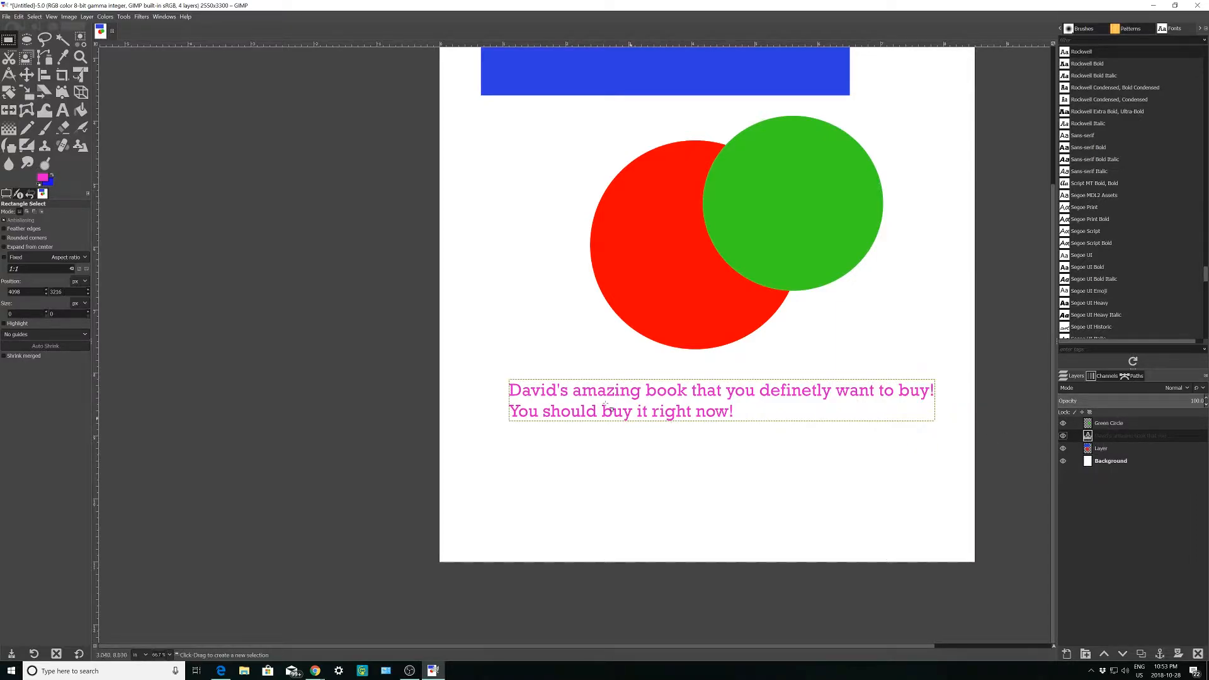
click(140, 18)
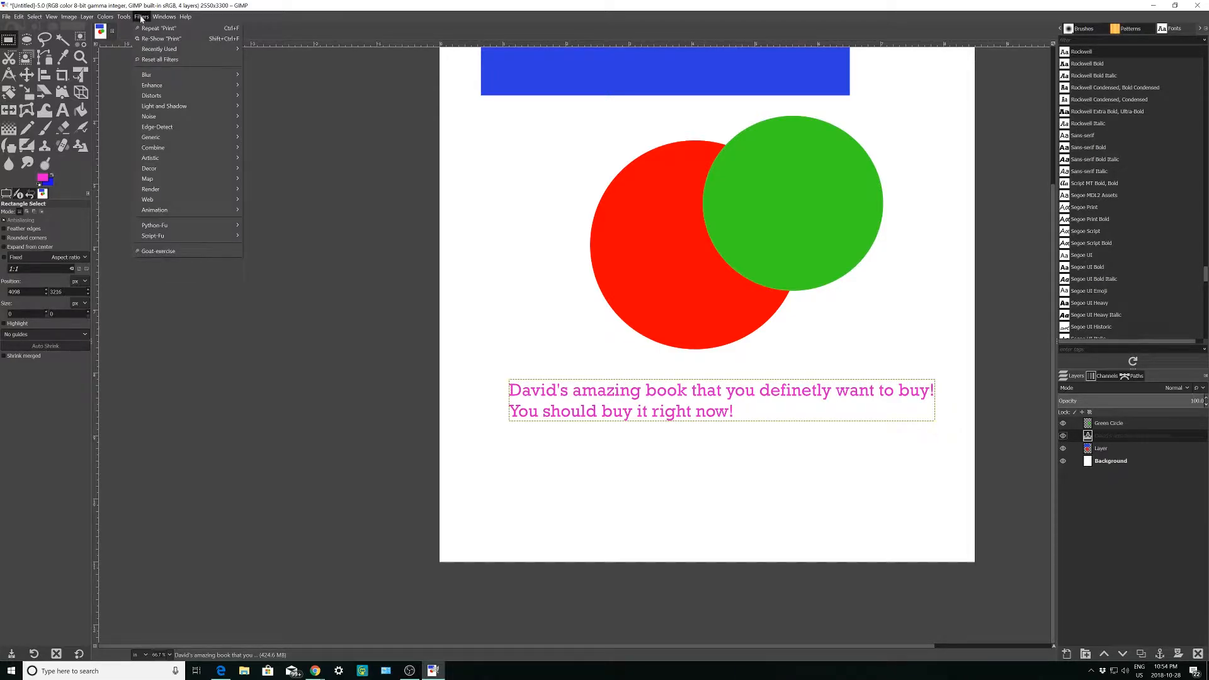
mouse_move(194, 108)
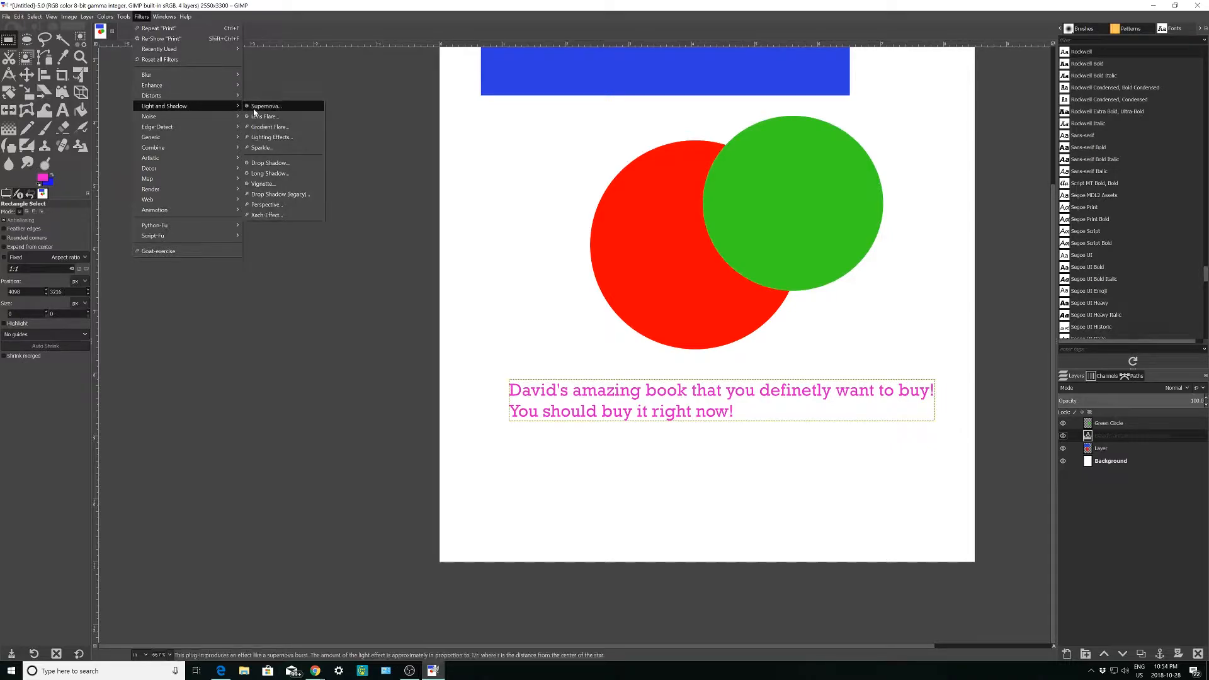
click(290, 194)
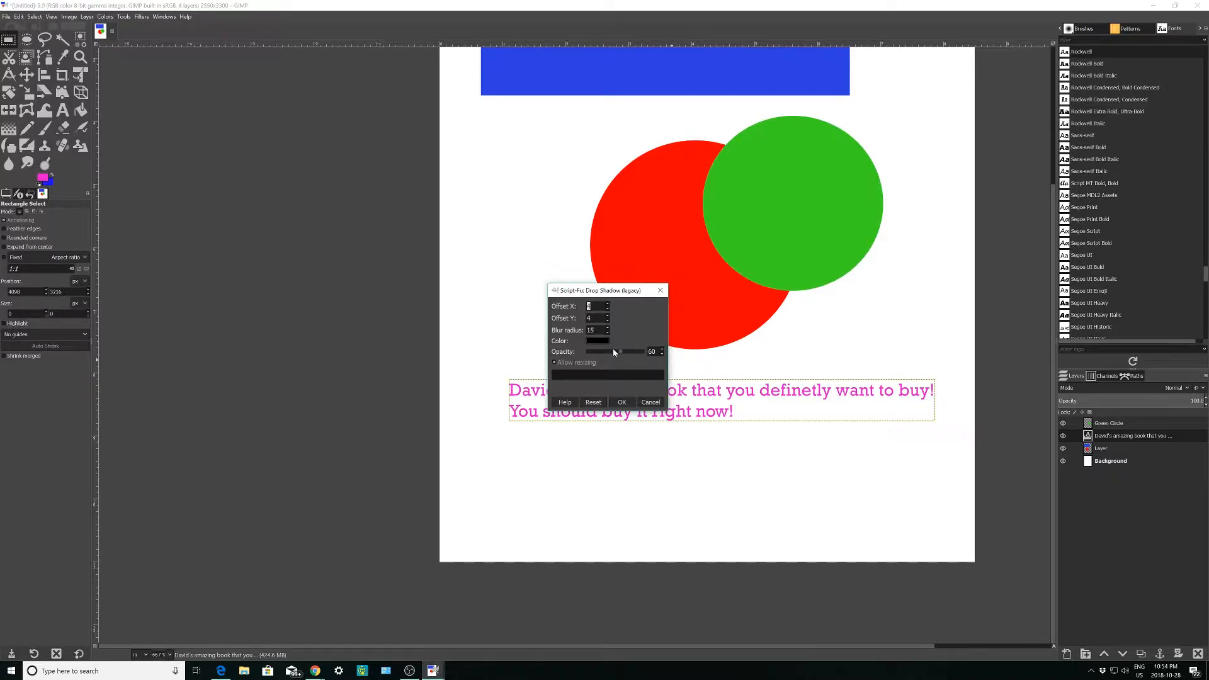
scroll(724, 453, up, 1)
click(622, 403)
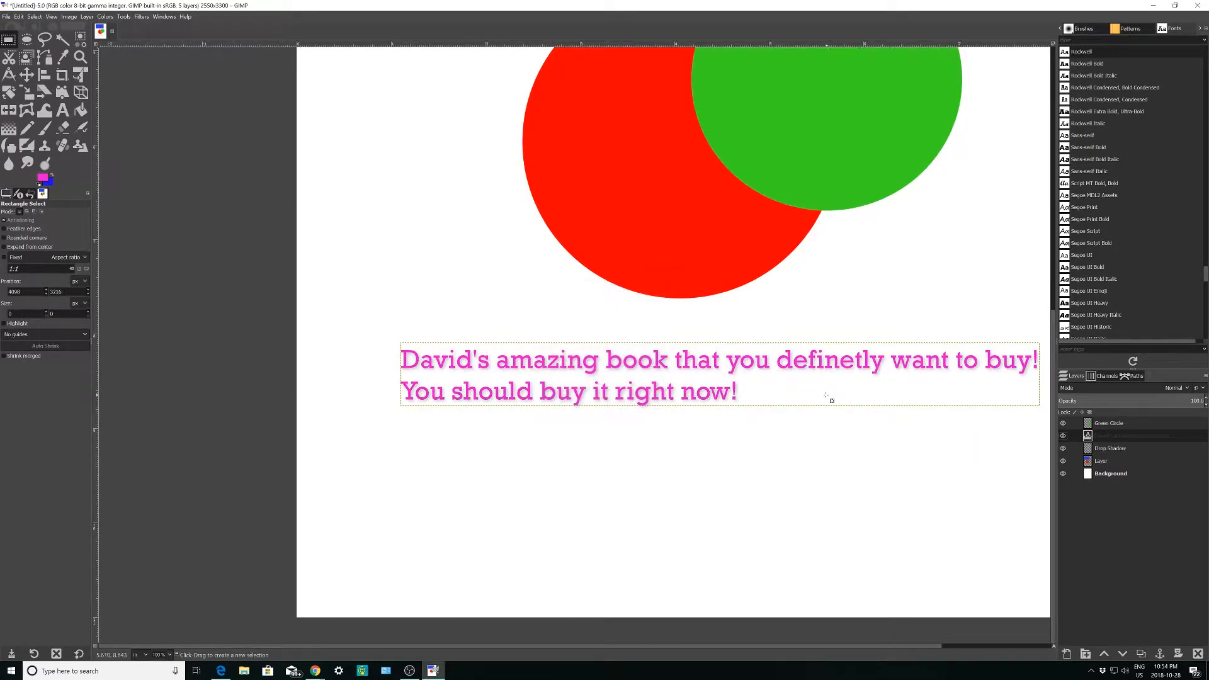
scroll(902, 340, up, 3)
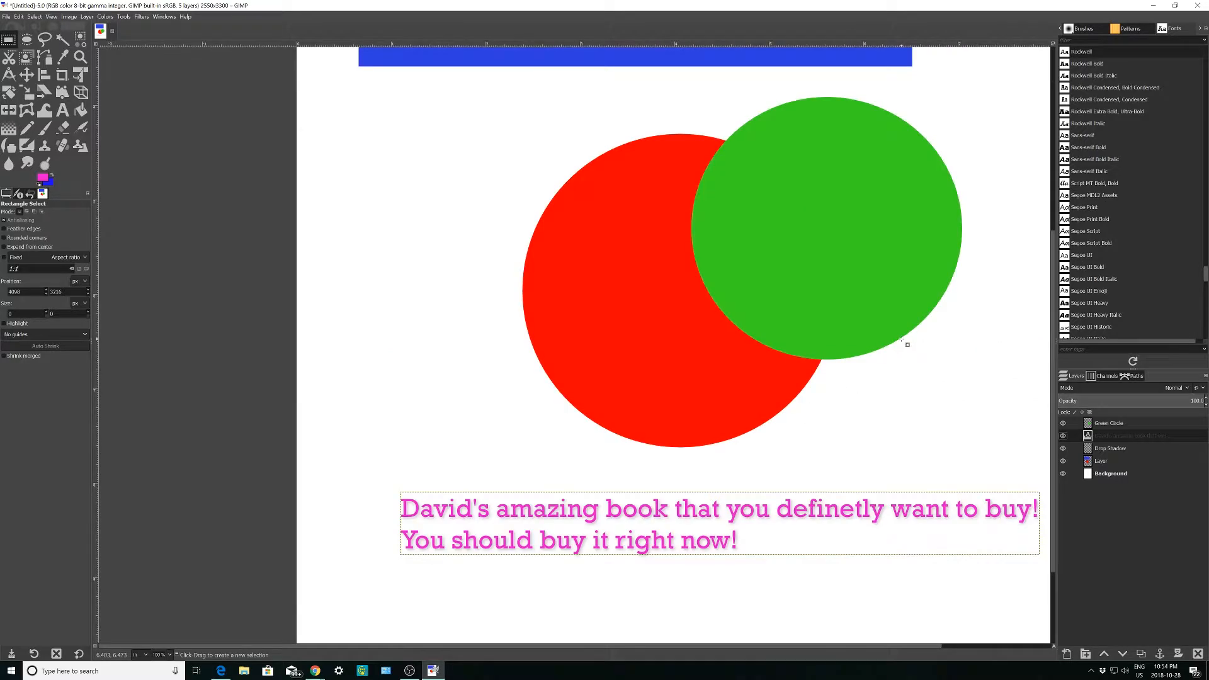
scroll(902, 340, down, 3)
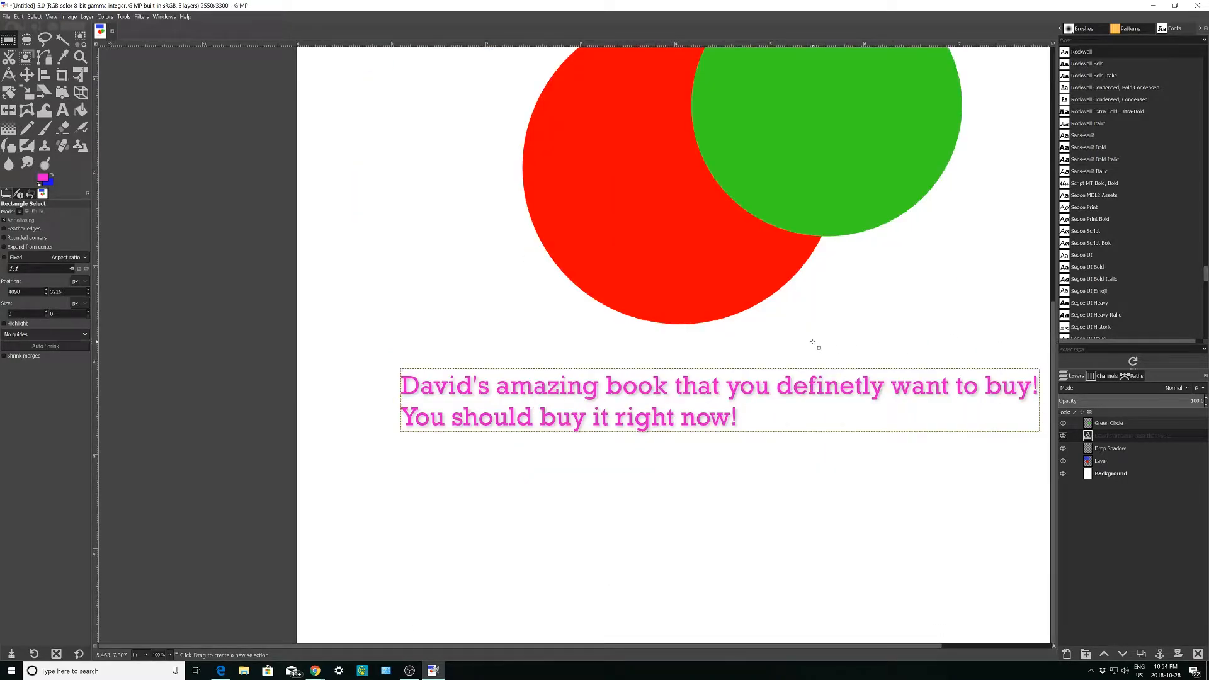
Step: Reopen the legacy Drop Shadow settings, cancel them, and undo the shadow on the text
click(104, 17)
mouse_move(141, 19)
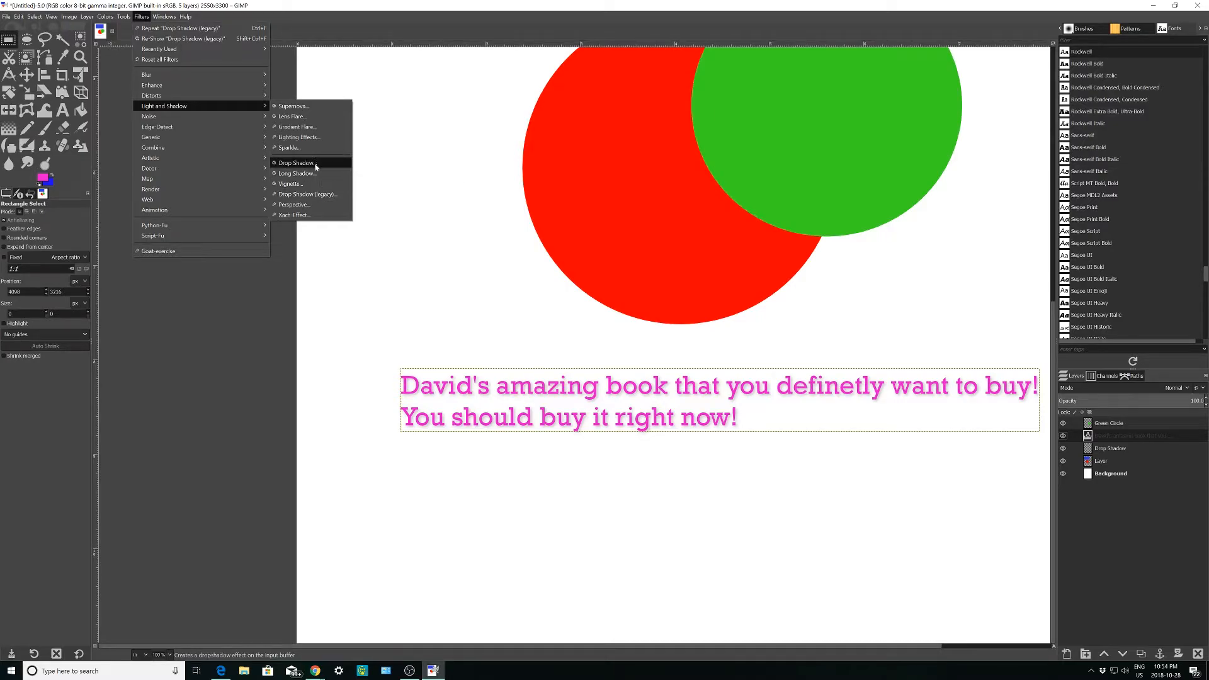
click(321, 194)
click(594, 403)
click(651, 403)
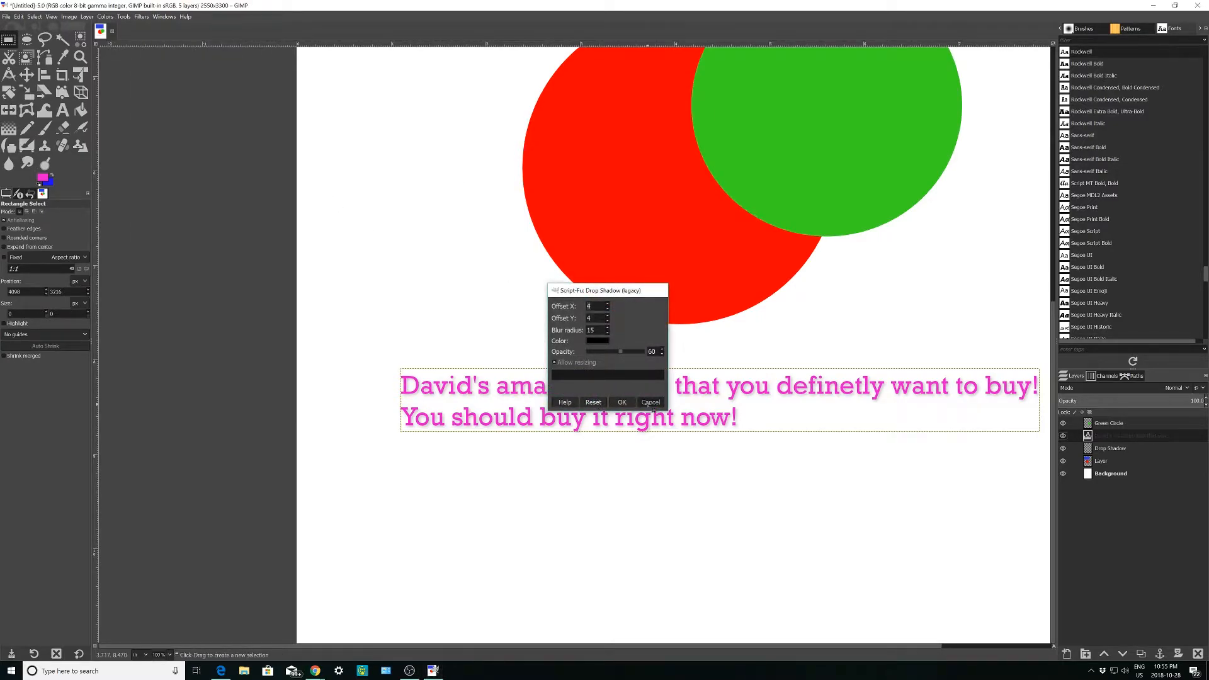
key(ctrl+z)
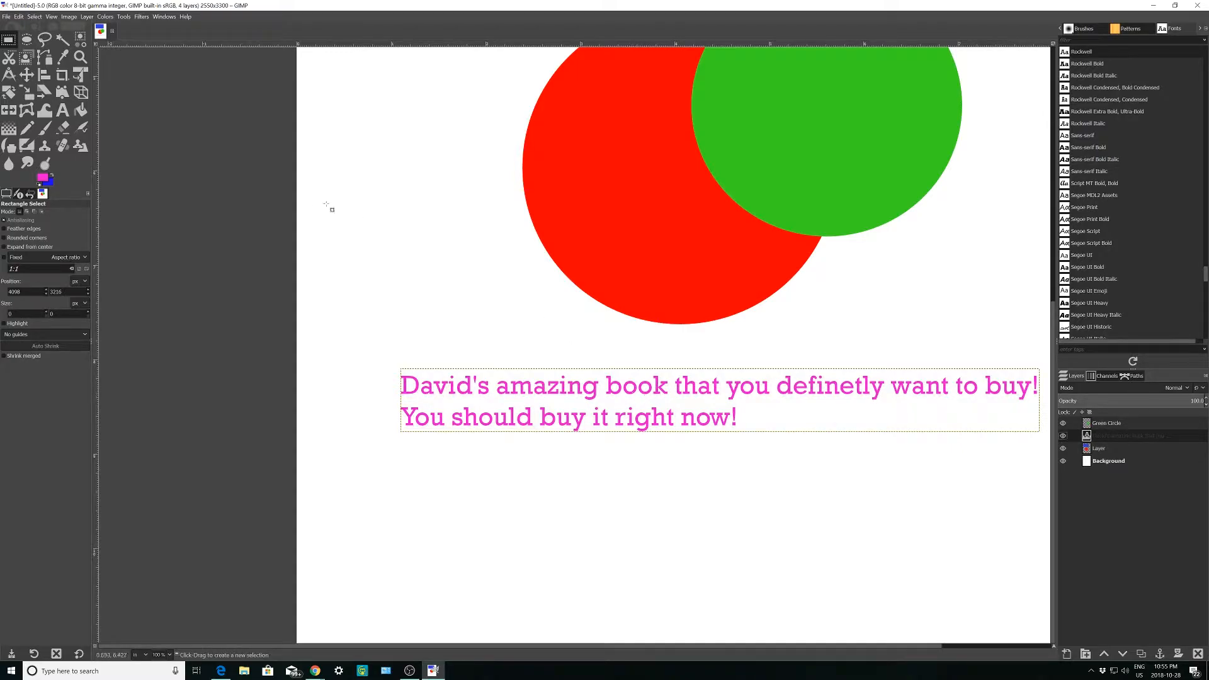
Step: Start the non-legacy Drop Shadow on the text layer with X and Y offsets of 19.100 and a blur radius of 5.53
click(123, 17)
mouse_move(140, 18)
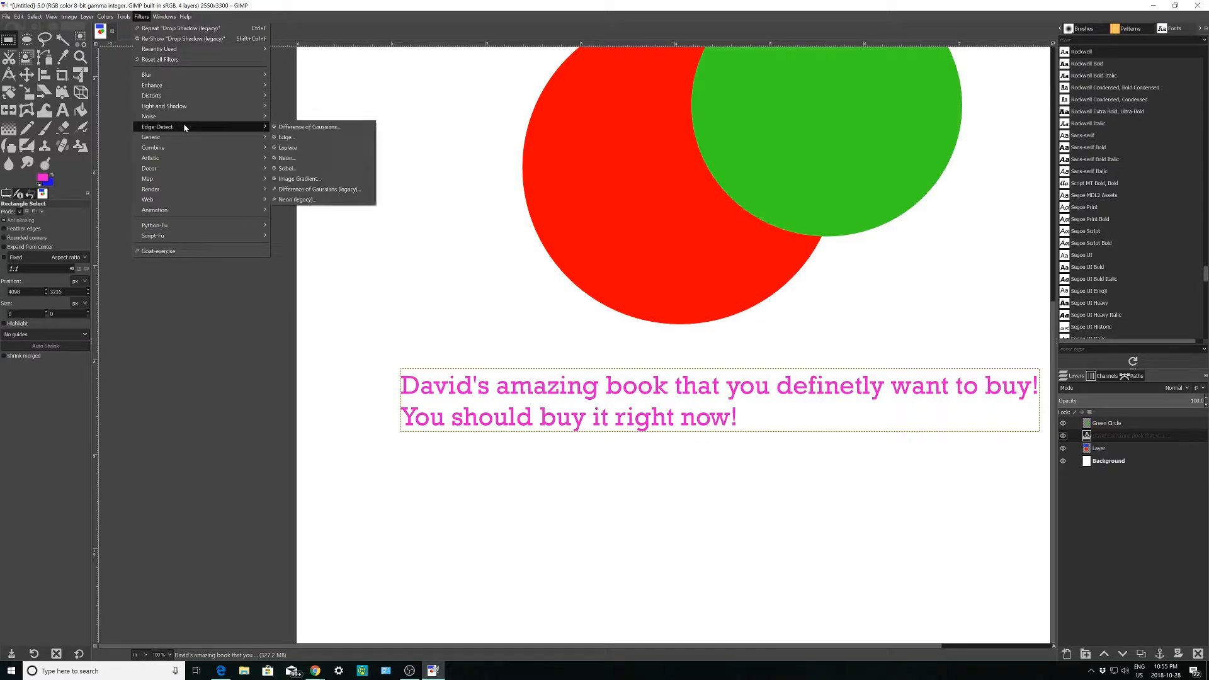
mouse_move(189, 104)
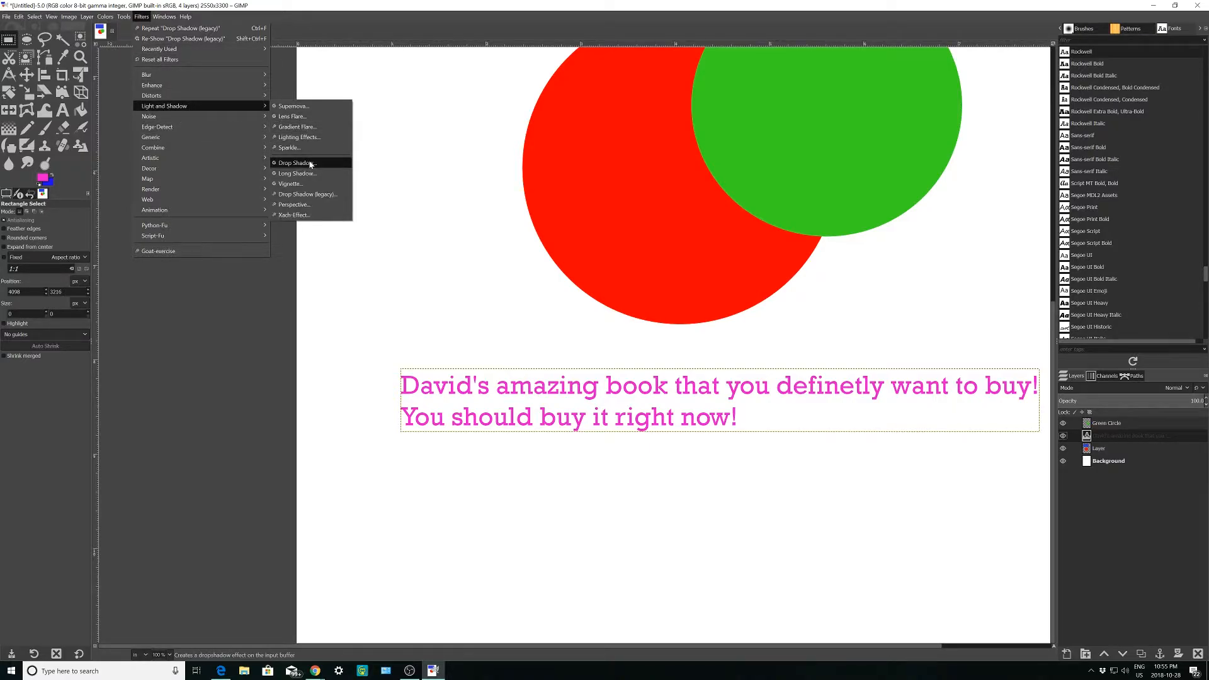
click(306, 162)
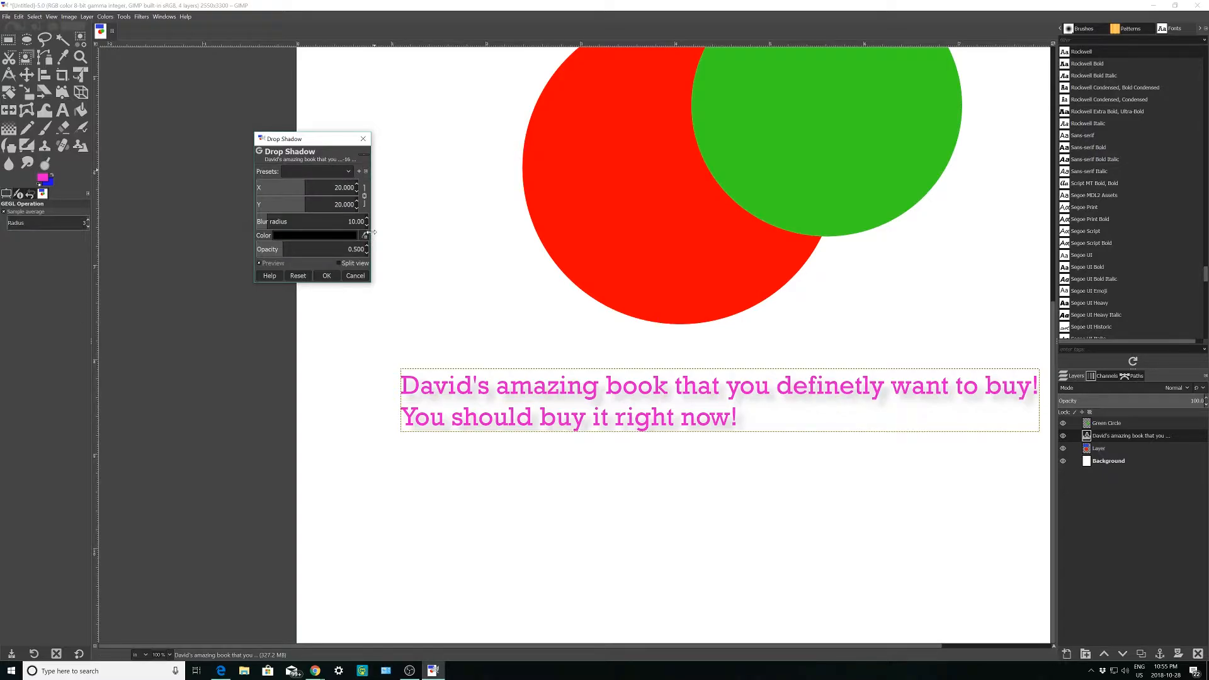
double_click(357, 192)
click(357, 192)
click(356, 207)
mouse_move(270, 222)
mouse_down()
mouse_move(316, 222)
mouse_move(252, 224)
mouse_move(270, 222)
mouse_up()
Step: Set the shadow colour to red f60808 and apply the drop shadow to the text
click(294, 235)
click(269, 211)
drag(268, 211, 273, 191)
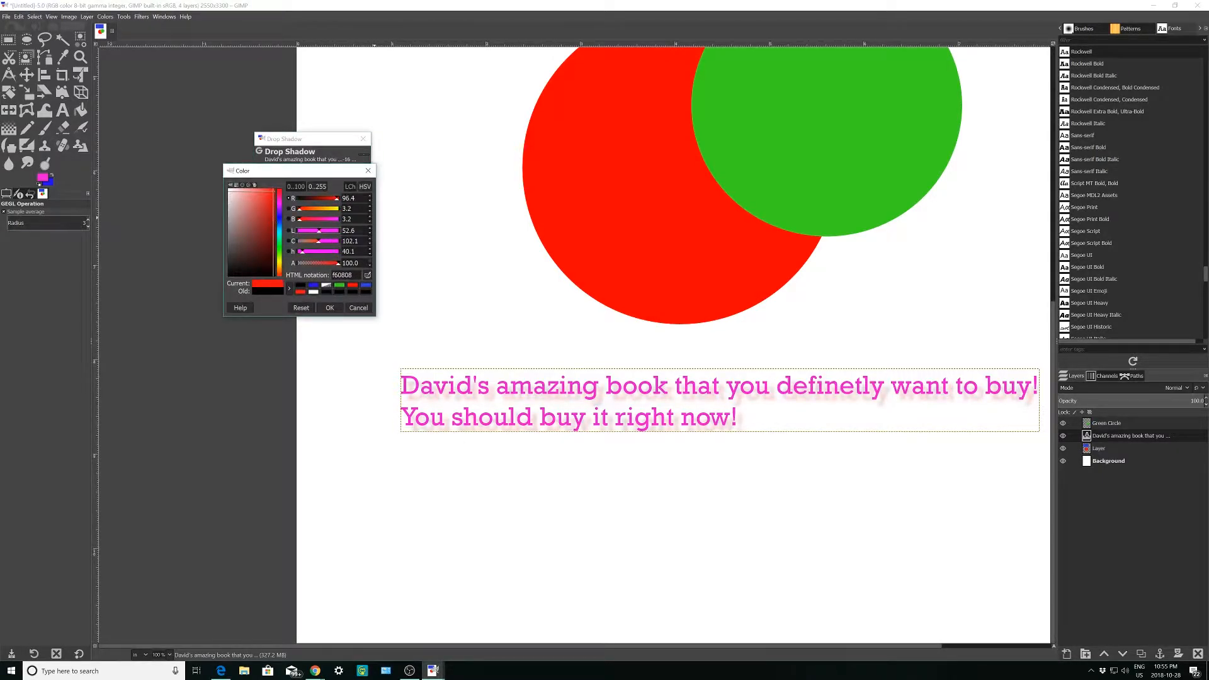
click(330, 307)
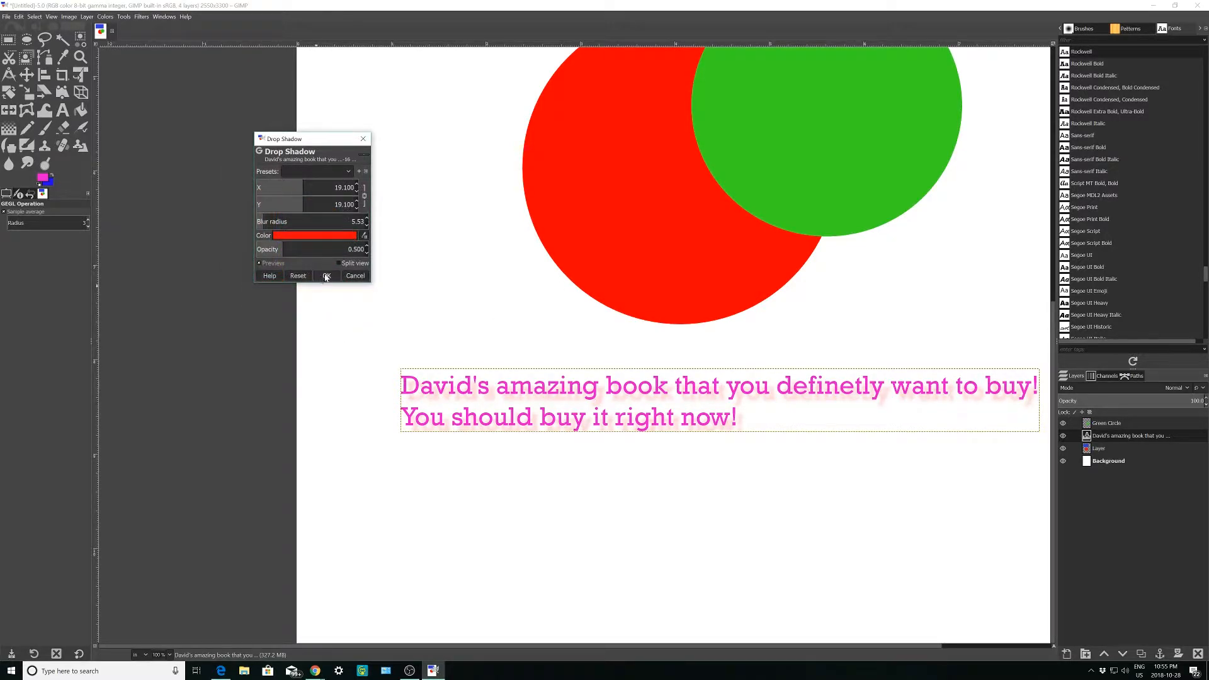
click(326, 275)
scroll(596, 198, down, 2)
scroll(595, 198, up, 2)
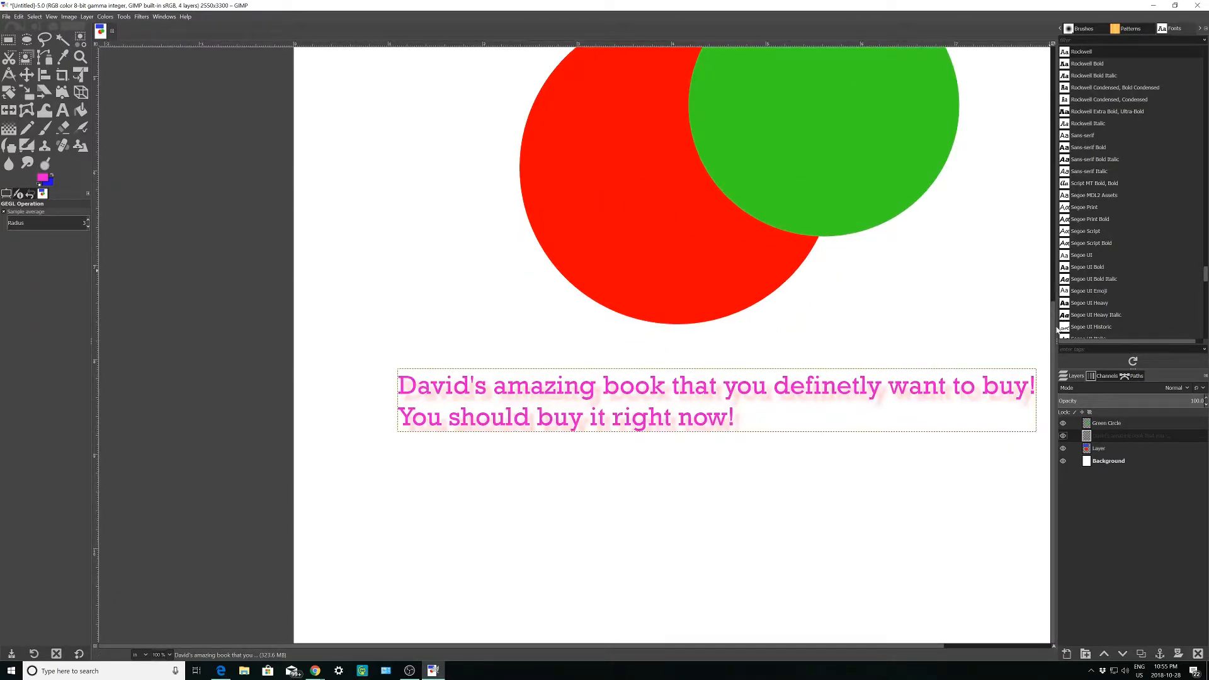
Step: Select the Green Circle layer and start the non-legacy Drop Shadow filter on it
drag(1055, 321, 1042, 67)
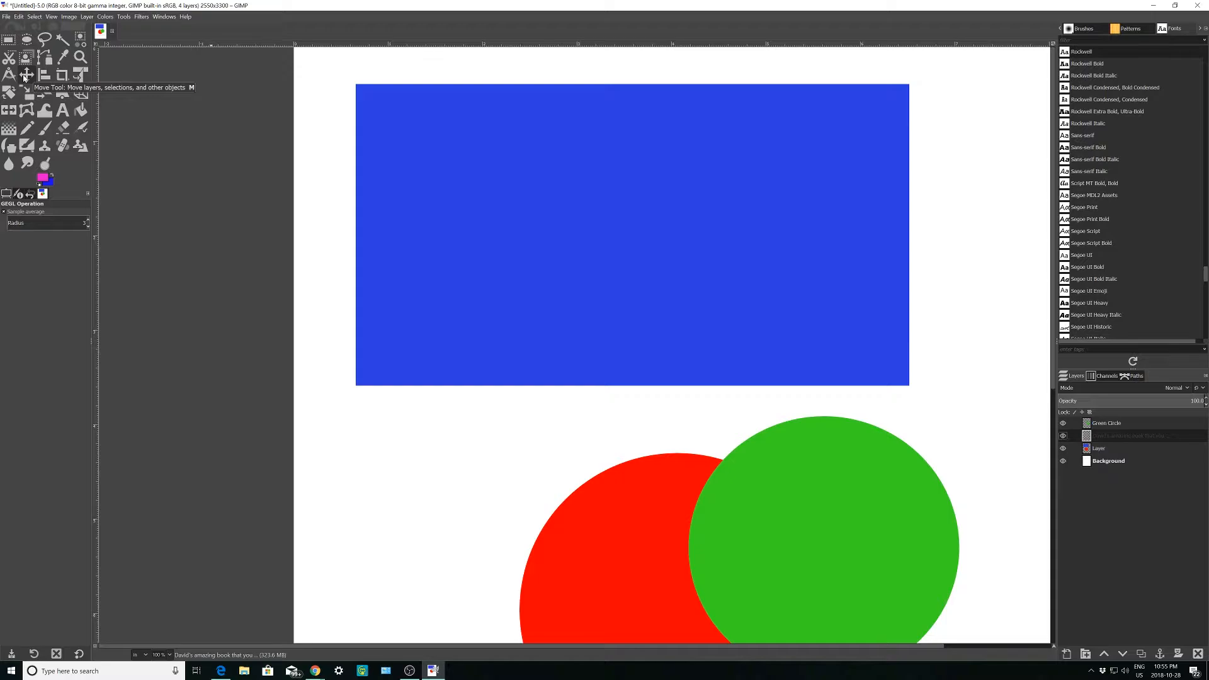
click(1112, 426)
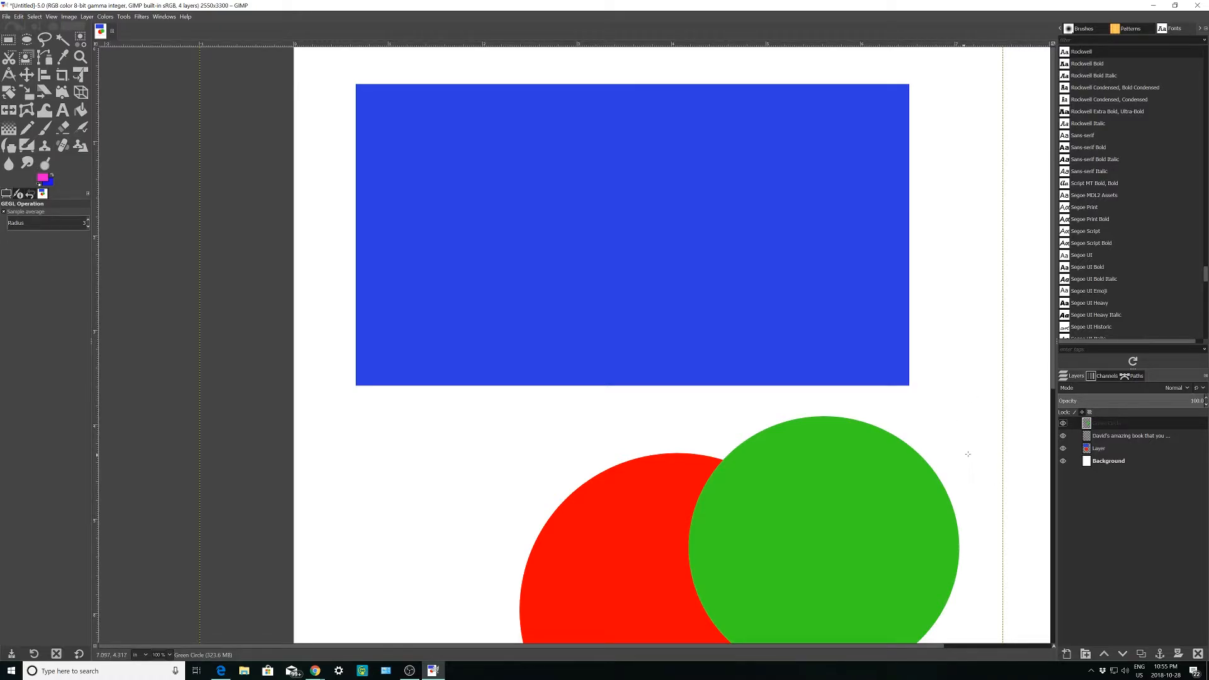
key(ctrl+y)
scroll(939, 431, down, 3)
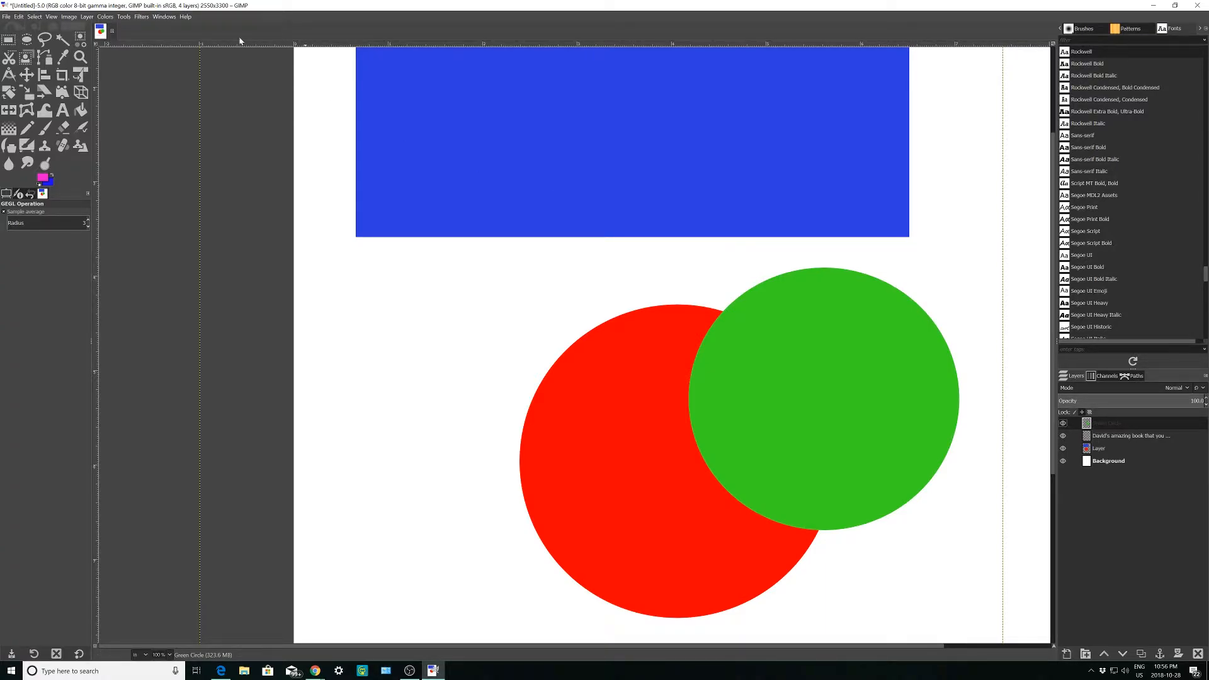
click(141, 17)
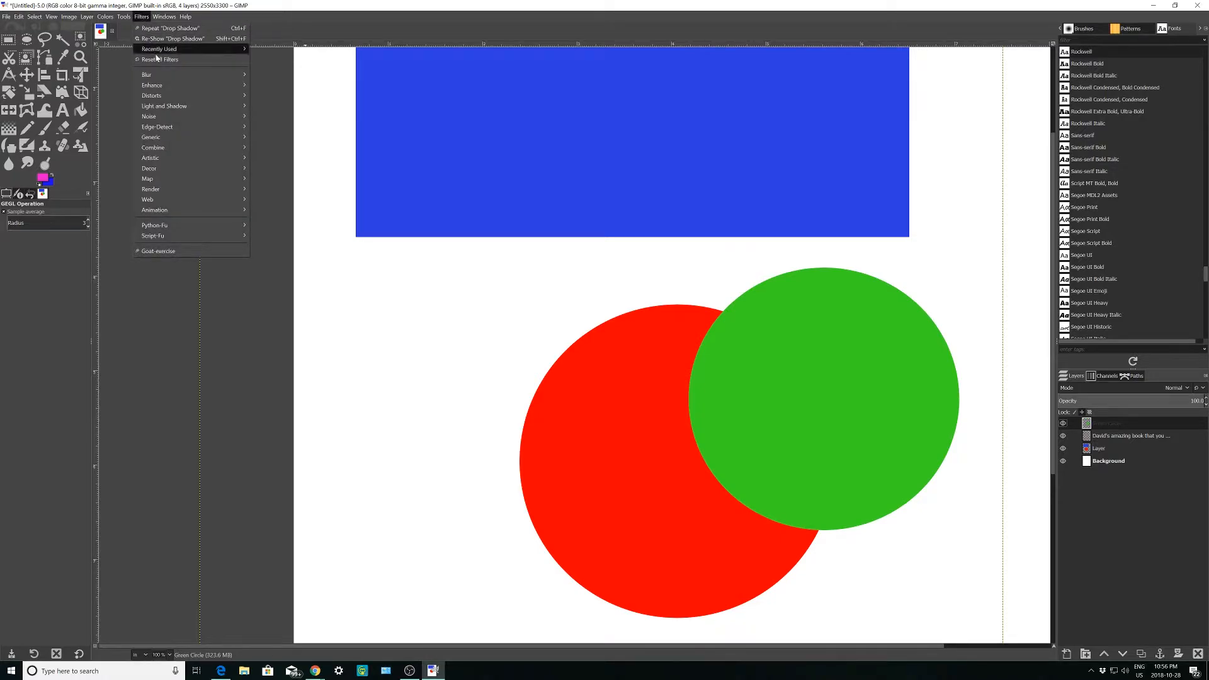
mouse_move(174, 106)
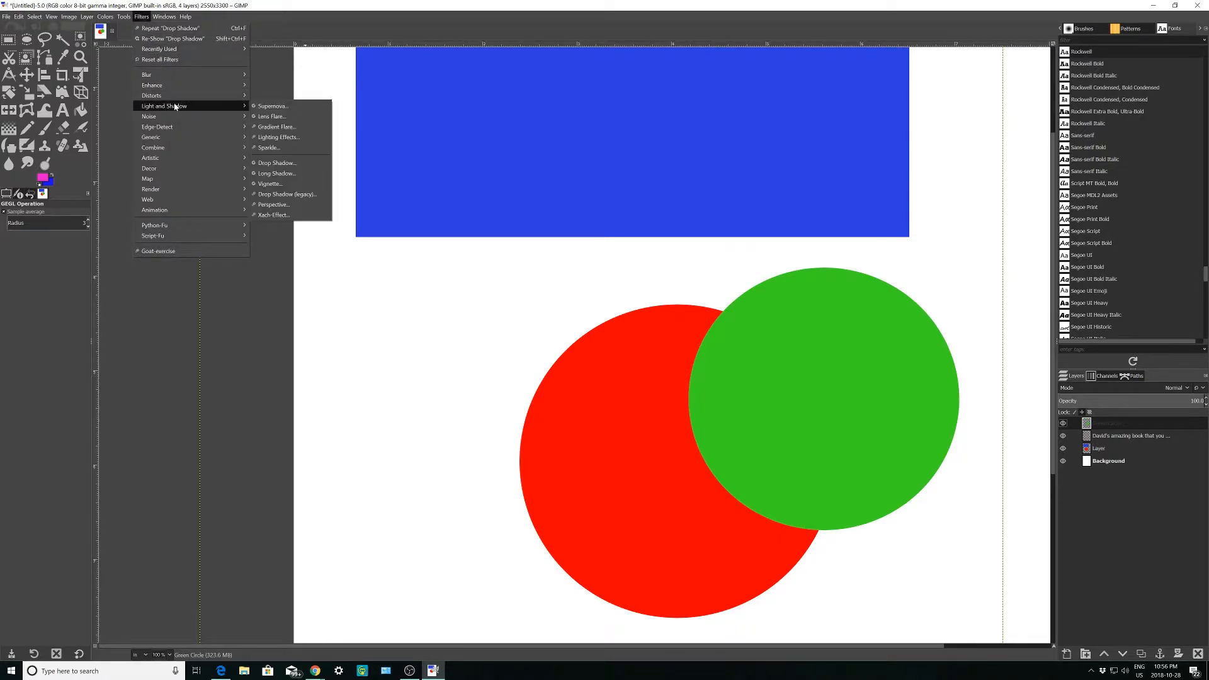
click(276, 163)
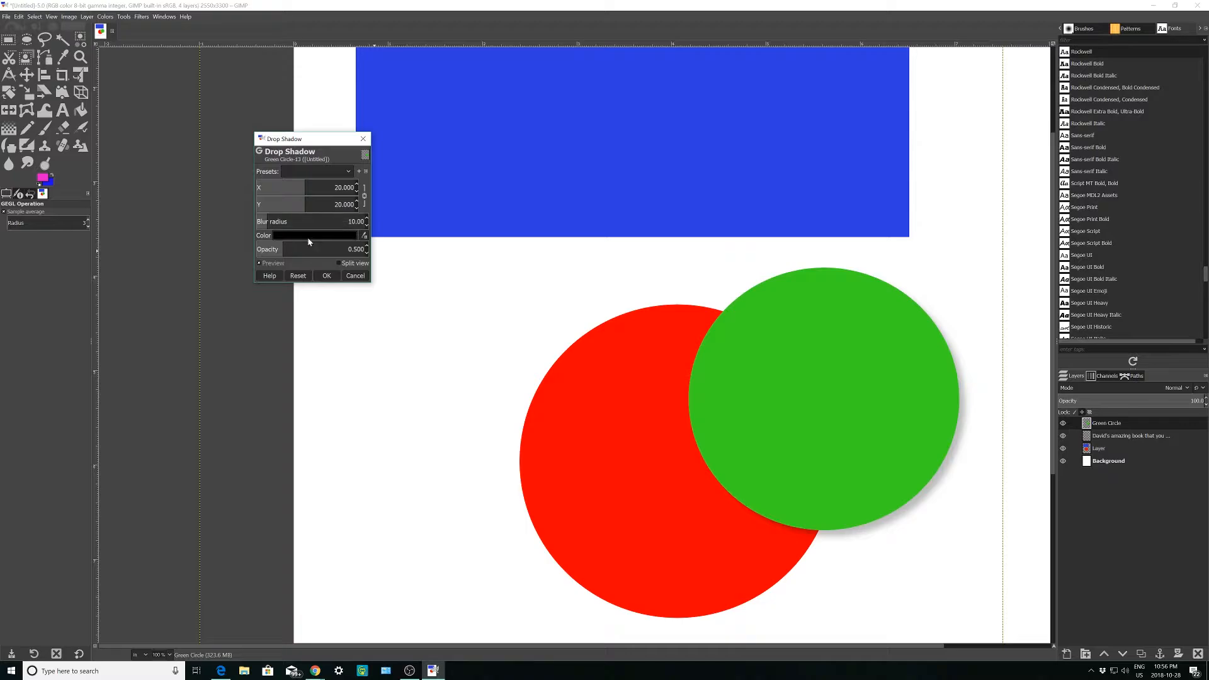
Step: Set the green circle's drop shadow opacity to 0.959
click(367, 246)
click(368, 247)
click(358, 246)
mouse_move(316, 251)
mouse_down()
mouse_move(285, 249)
mouse_move(309, 250)
mouse_up()
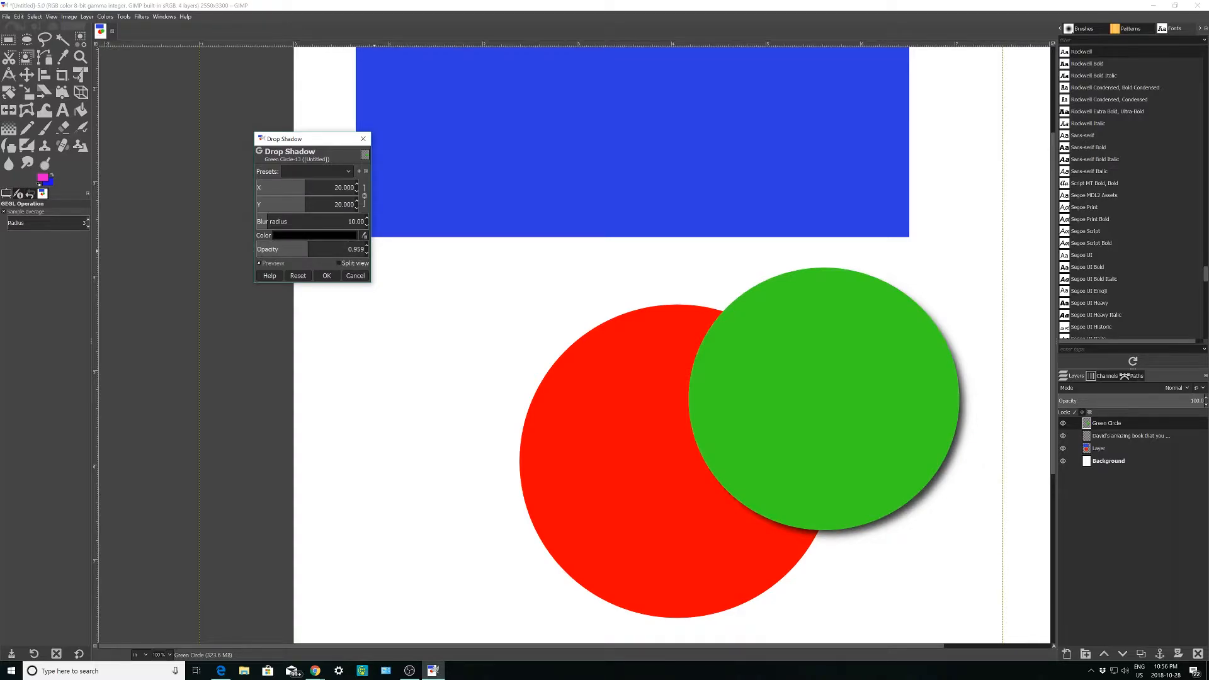
Step: Recall the last-used red shadow settings, set the X and Y offsets to 18.703, and apply the shadow to the green circle
click(346, 172)
click(348, 177)
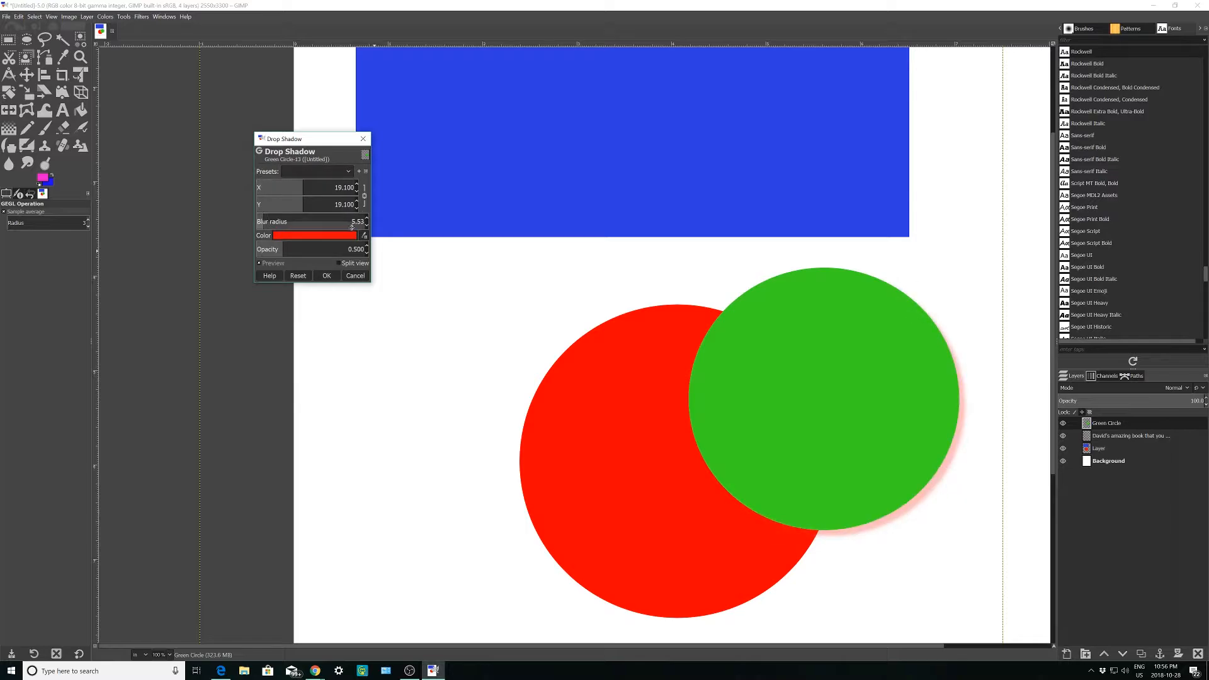
click(334, 189)
mouse_move(334, 189)
mouse_down()
mouse_move(267, 205)
mouse_move(321, 199)
mouse_up()
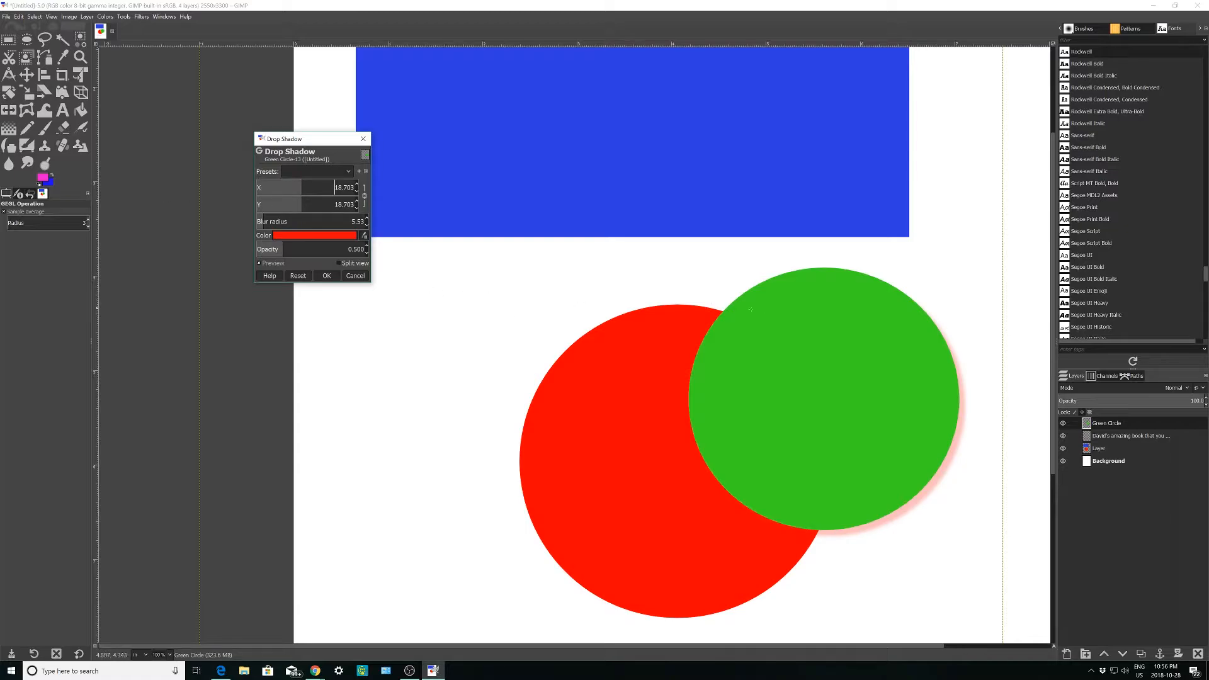
scroll(868, 324, down, 2)
scroll(844, 324, up, 2)
scroll(820, 324, down, 1)
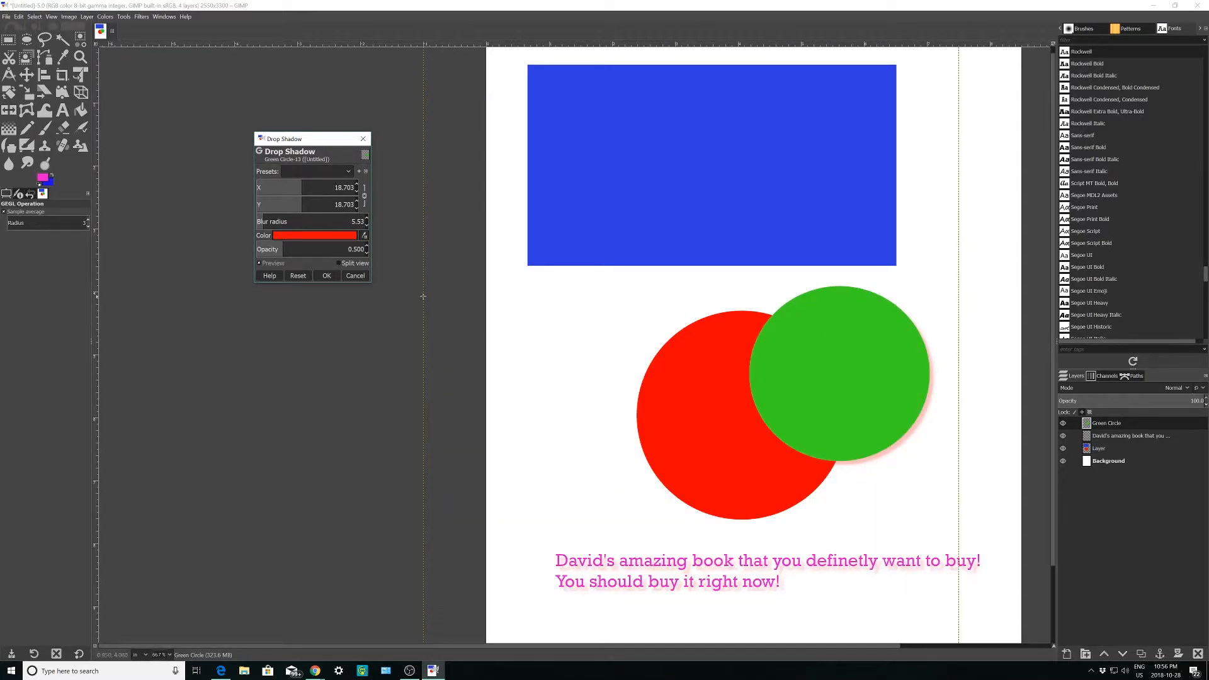
click(327, 276)
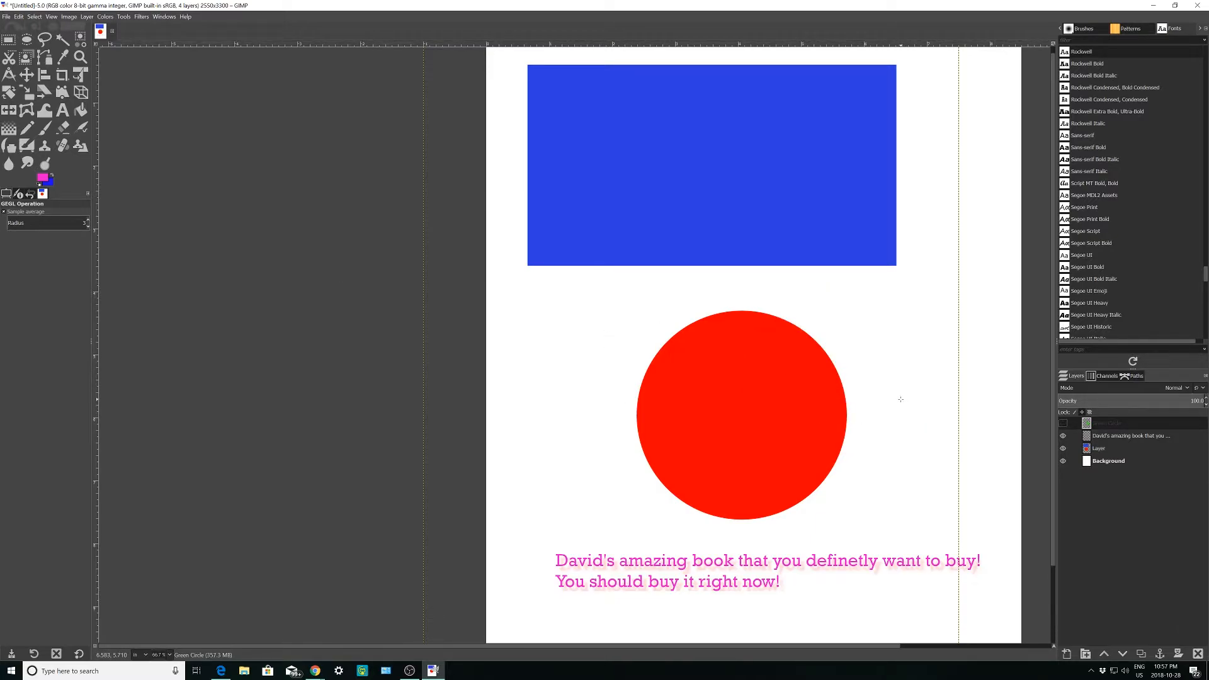
Step: Toggle the Green Circle layer's visibility, leave it shown, and view the whole page with the shadow
click(1063, 424)
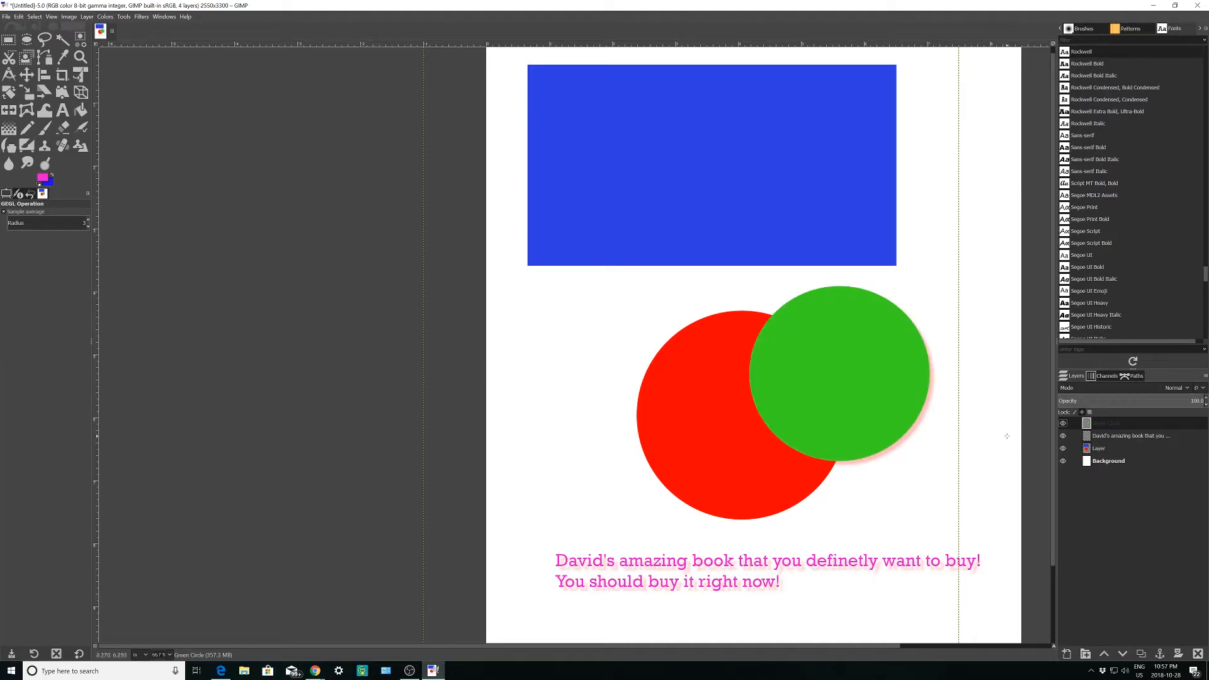
key(ctrl+z)
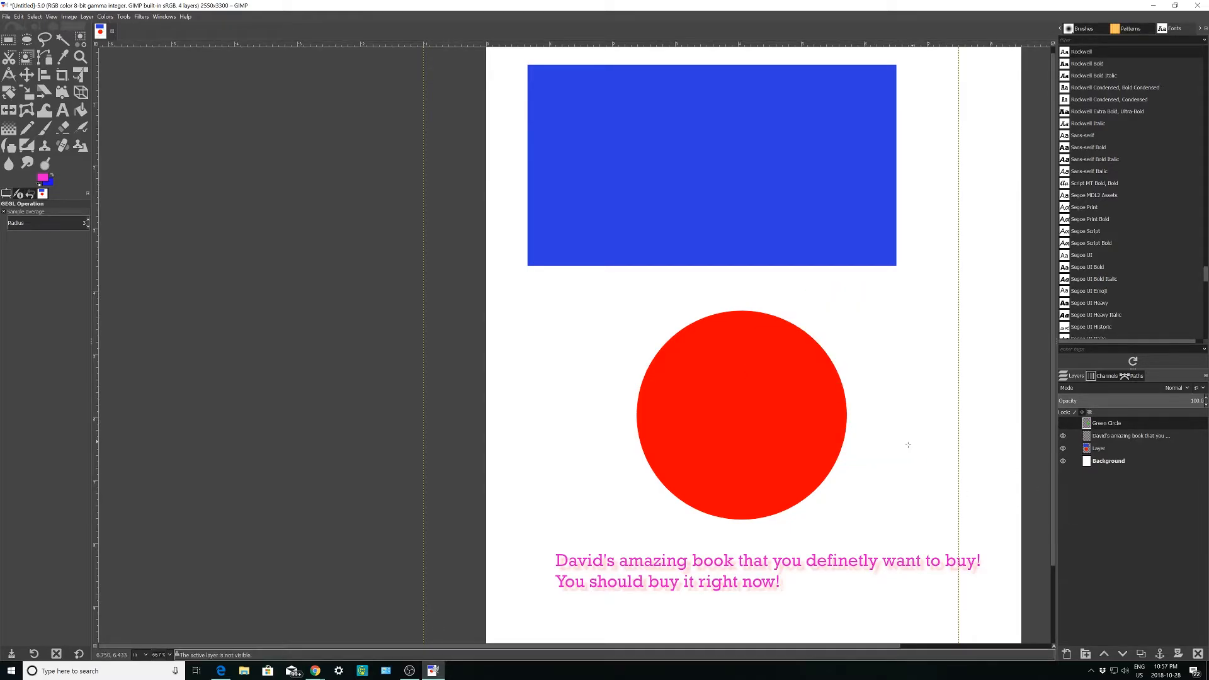
scroll(517, 443, right, 5)
scroll(517, 443, down, 1)
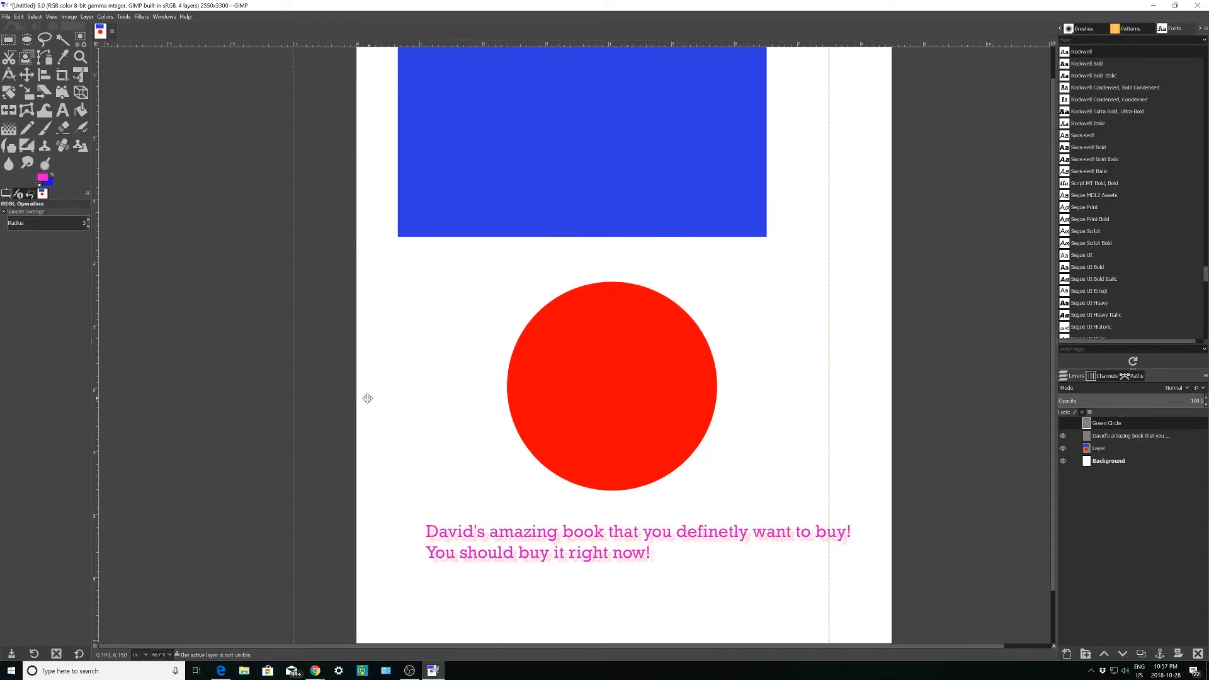
click(1063, 423)
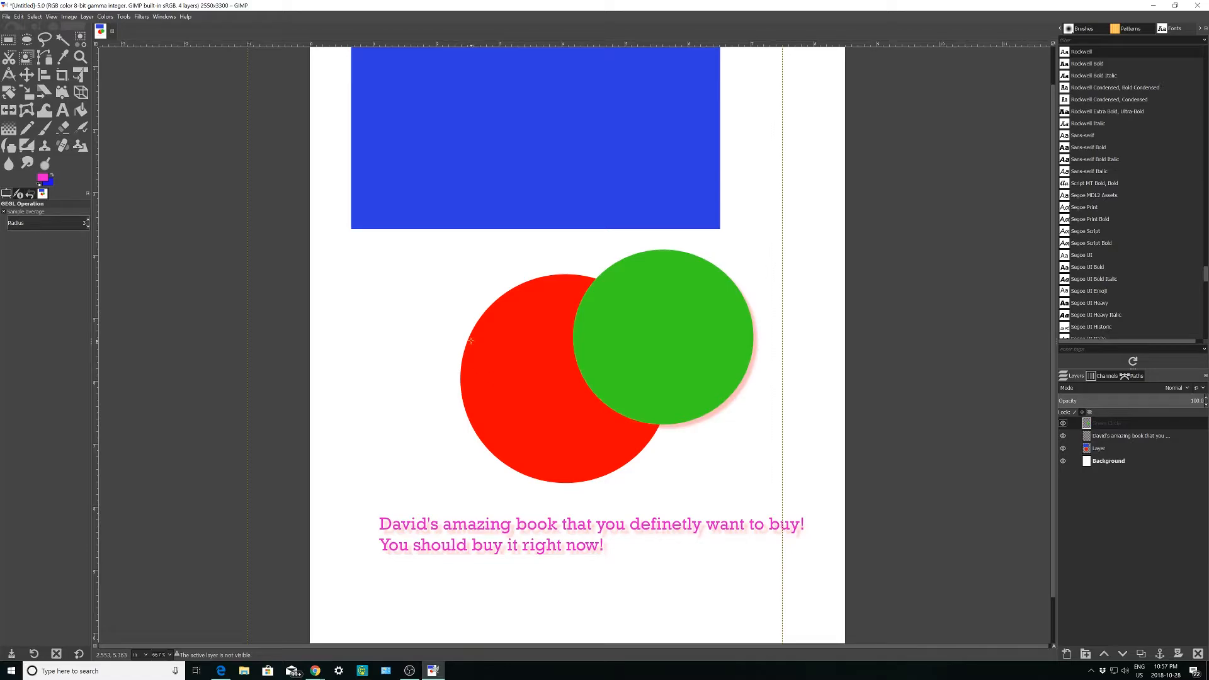
scroll(470, 341, down, 2)
scroll(468, 282, up, 1)
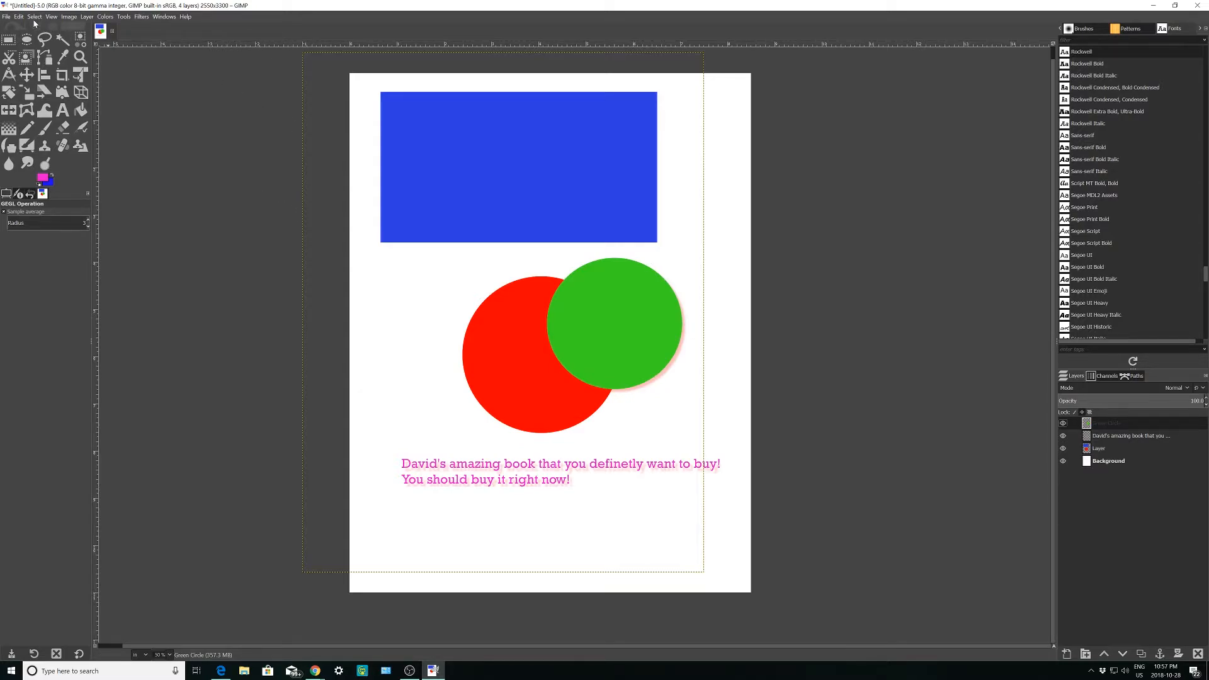
Step: Start exporting the image under a chosen format, look through the available file types, and choose JPEG image
click(7, 17)
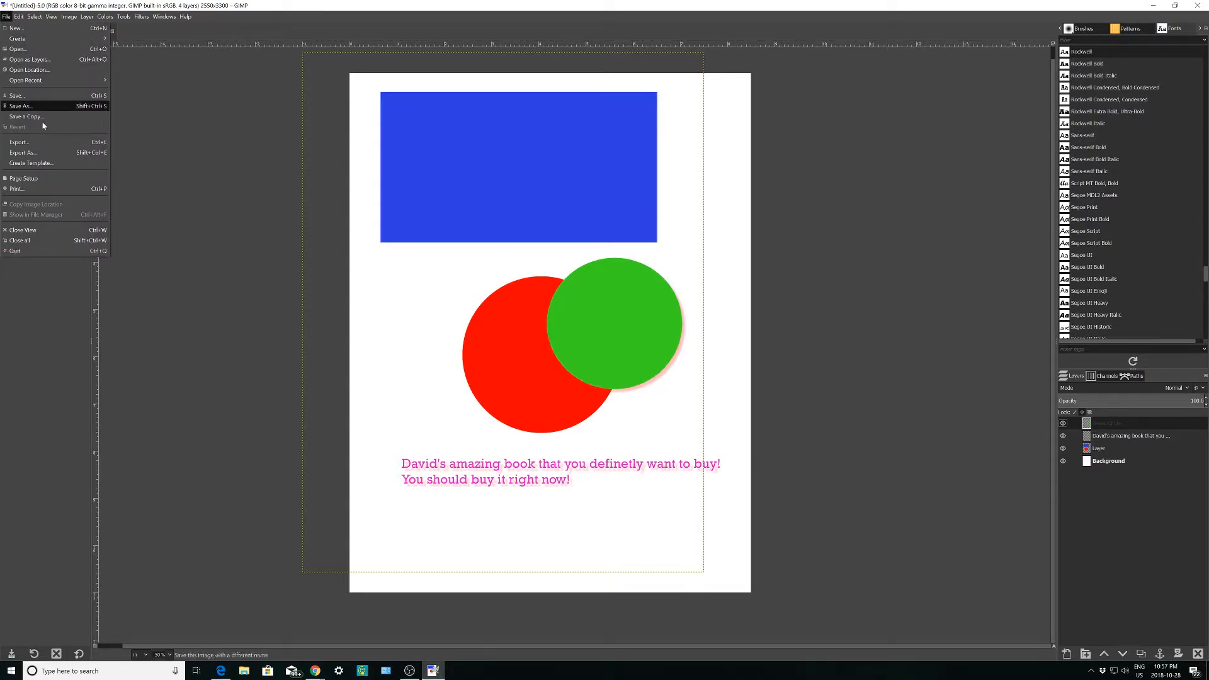
click(45, 154)
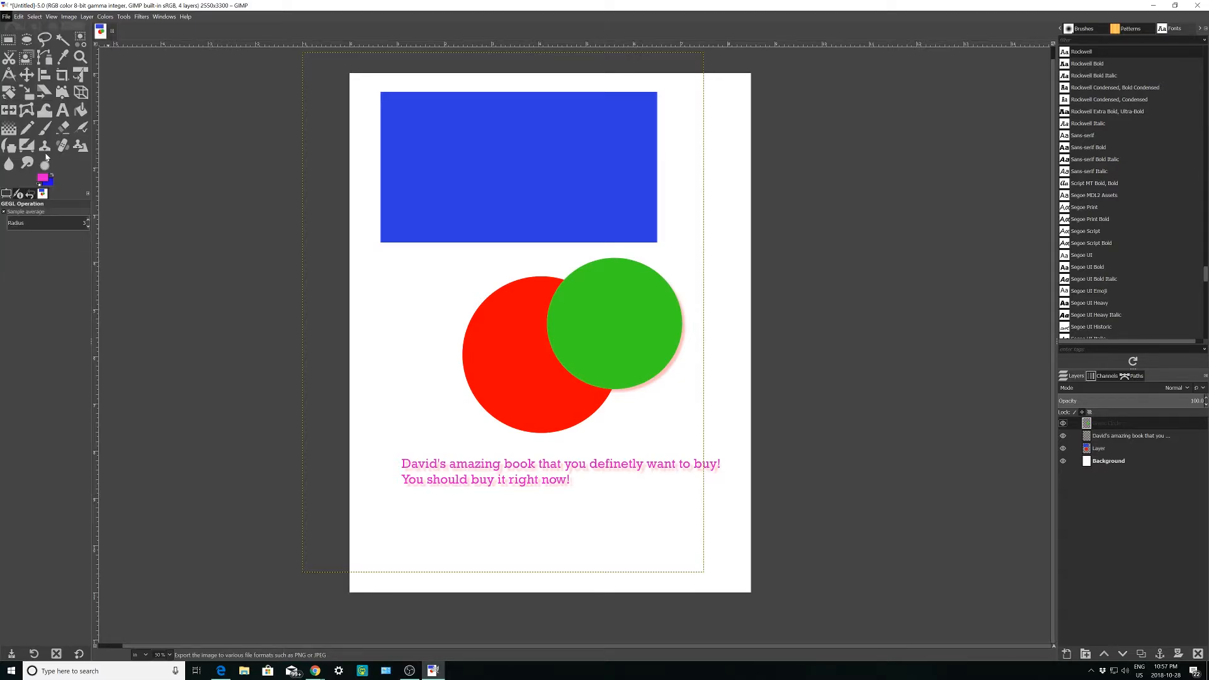
drag(184, 47, 484, 176)
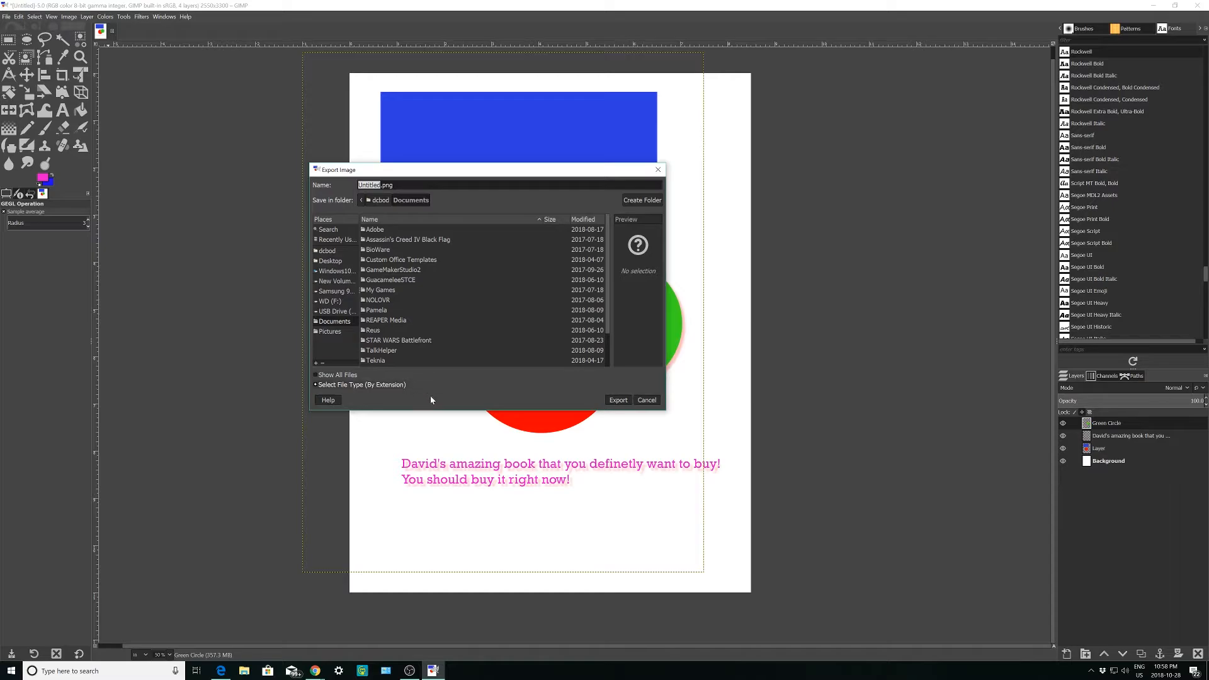
click(369, 386)
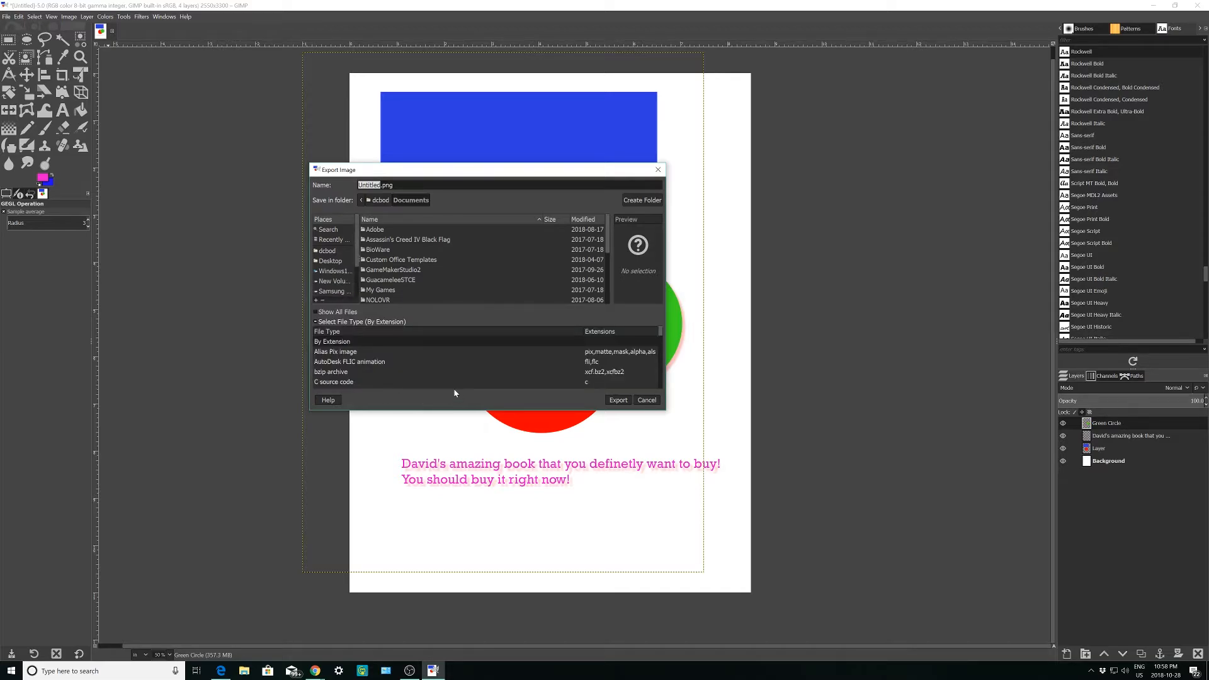
scroll(567, 359, down, 5)
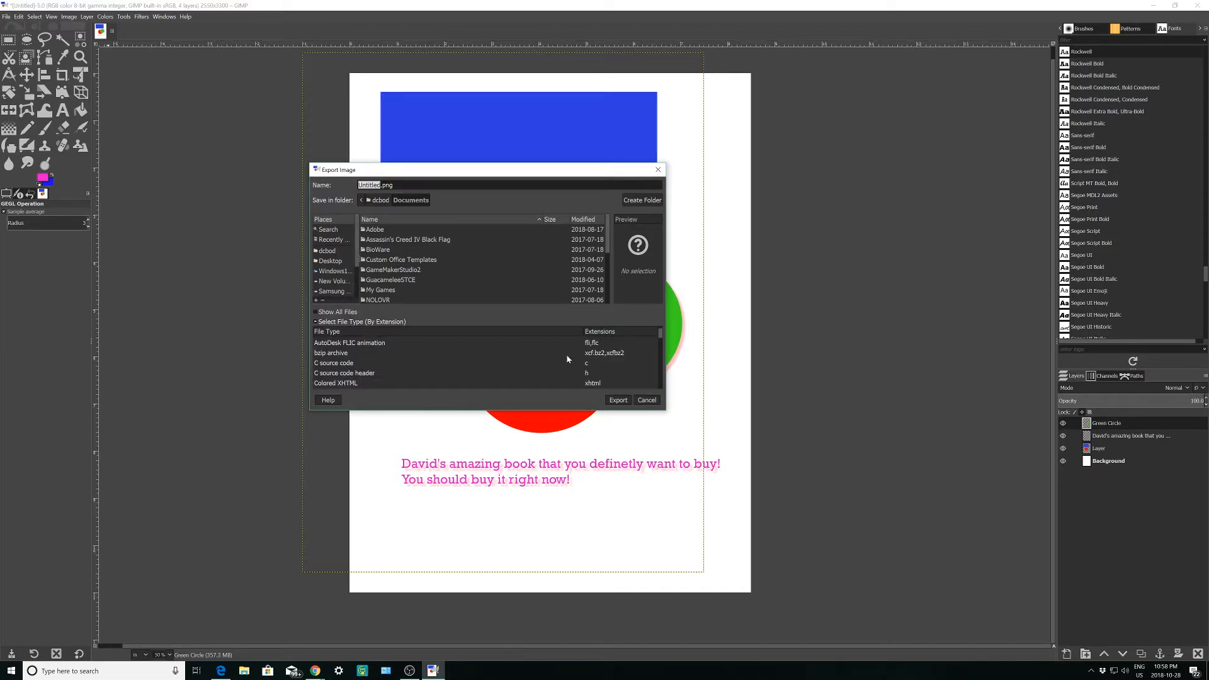
scroll(567, 359, down, 1)
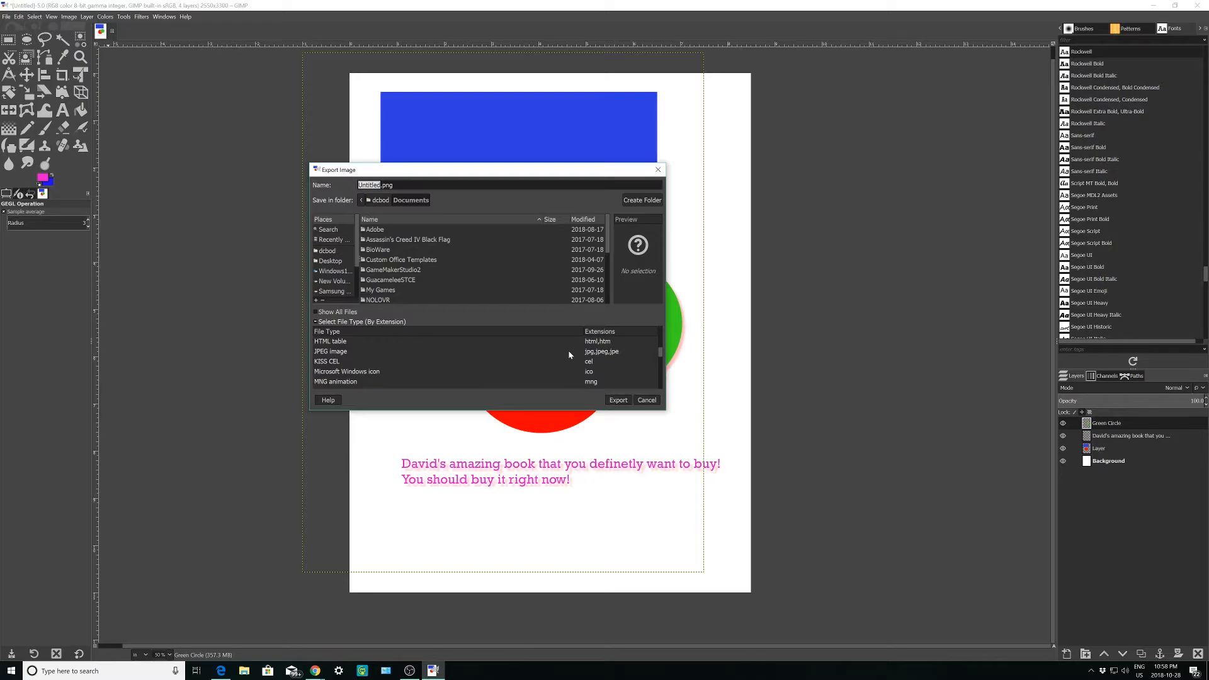
scroll(504, 362, down, 7)
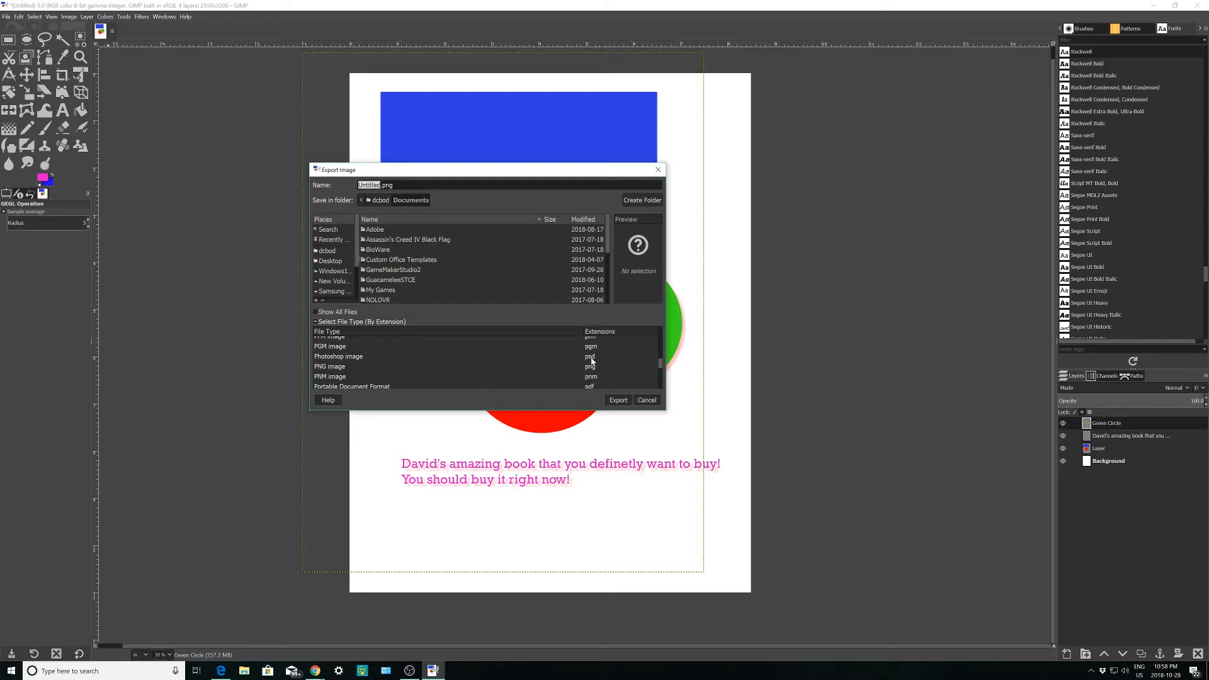
scroll(593, 362, down, 3)
scroll(593, 370, down, 4)
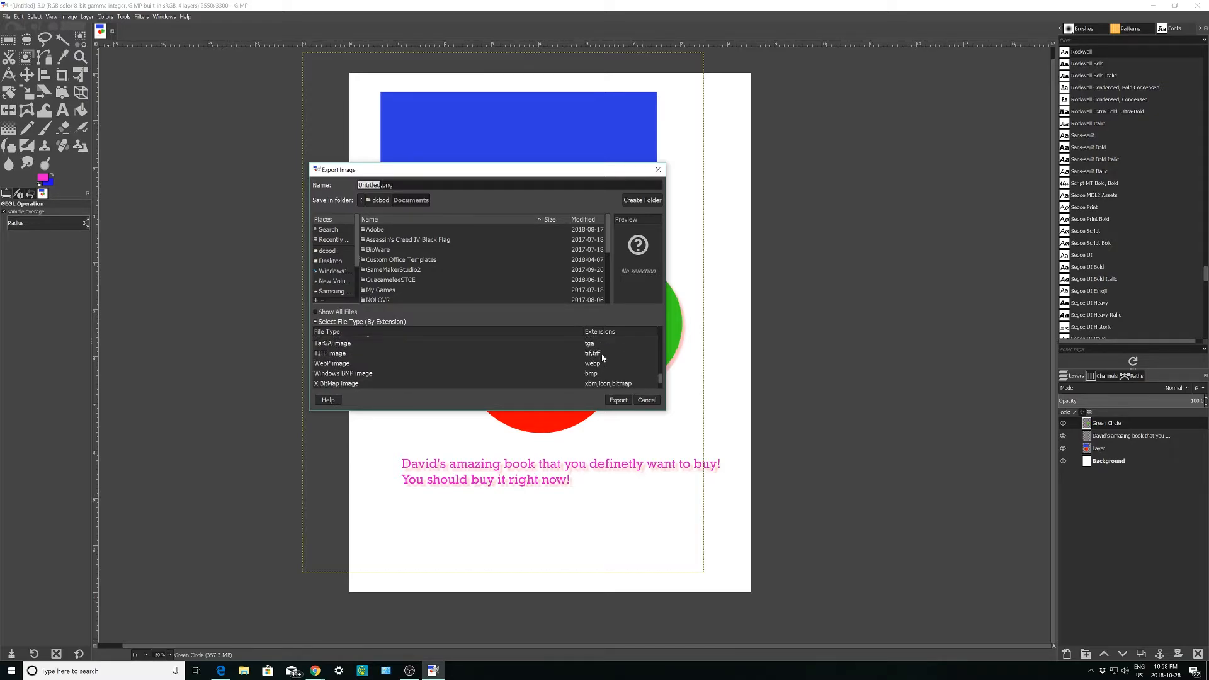
scroll(599, 354, down, 2)
scroll(599, 353, up, 9)
scroll(609, 369, up, 4)
scroll(608, 369, up, 1)
click(604, 370)
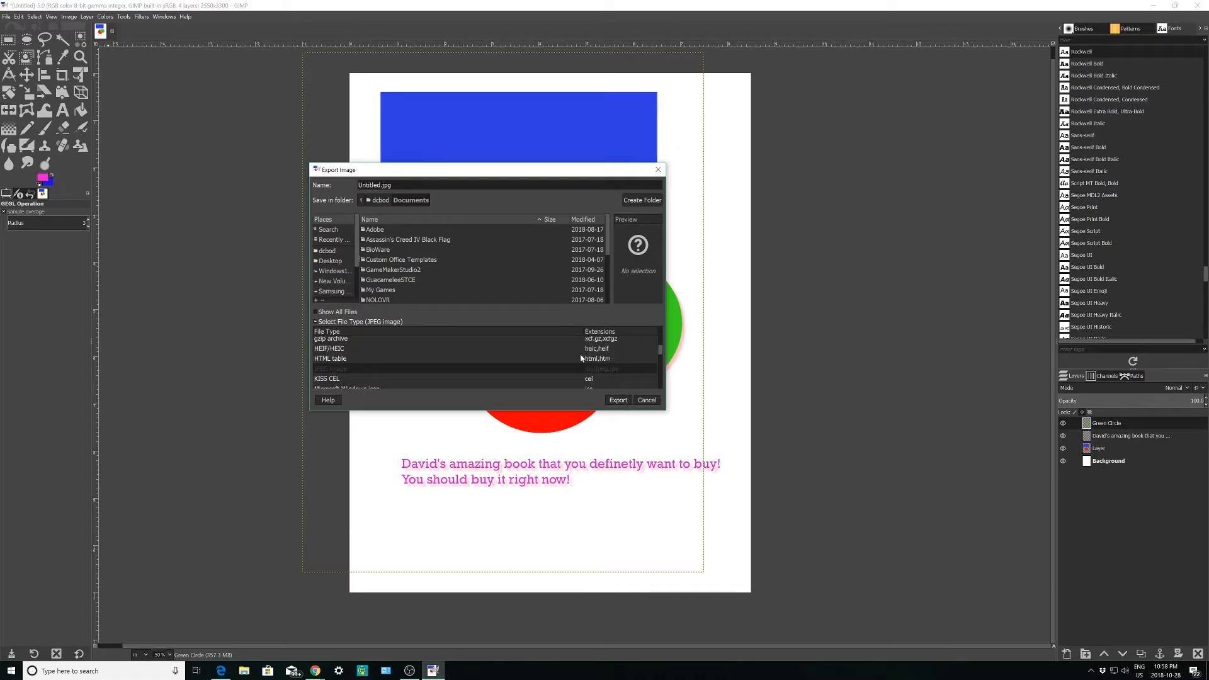
Step: Name the export file with the author's first name in possessive form plus "Book Cover", and choose Desktop as the destination folder
click(377, 185)
key(ctrl+a)
text(DAvid's)
key(BackSpace)
key(BackSpace)
key(BackSpace)
key(BackSpace)
key(BackSpace)
key(BackSpace)
key(BackSpace)
text(Dav)
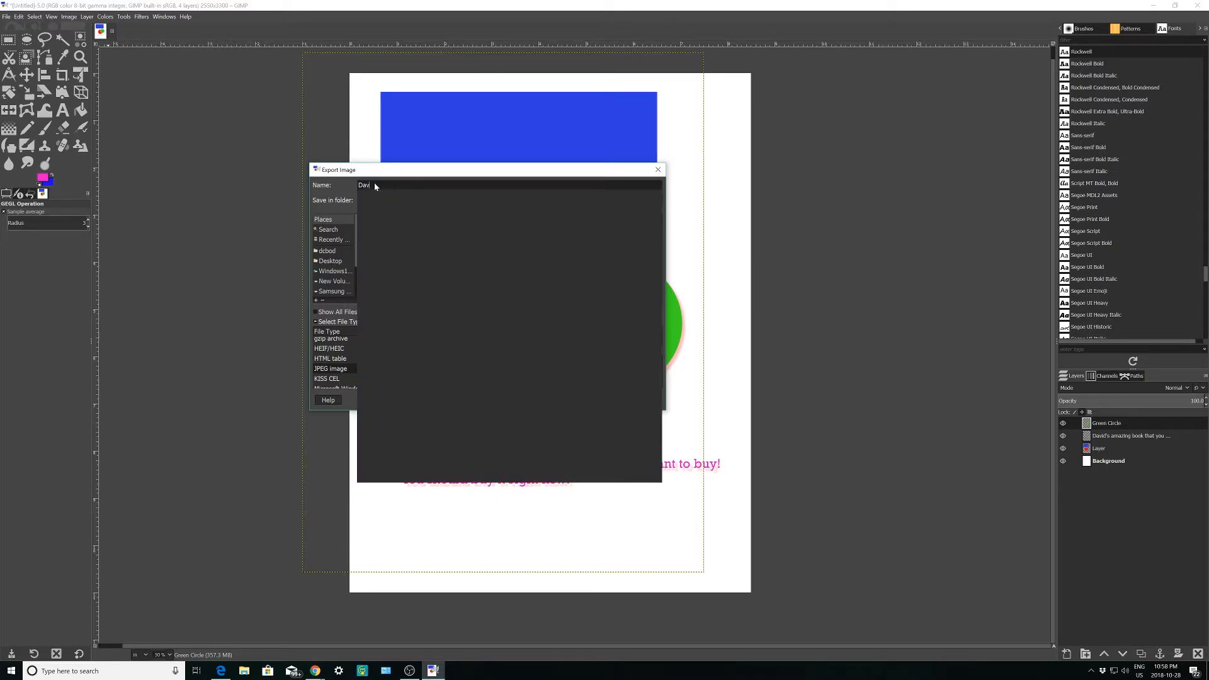
text(id's )
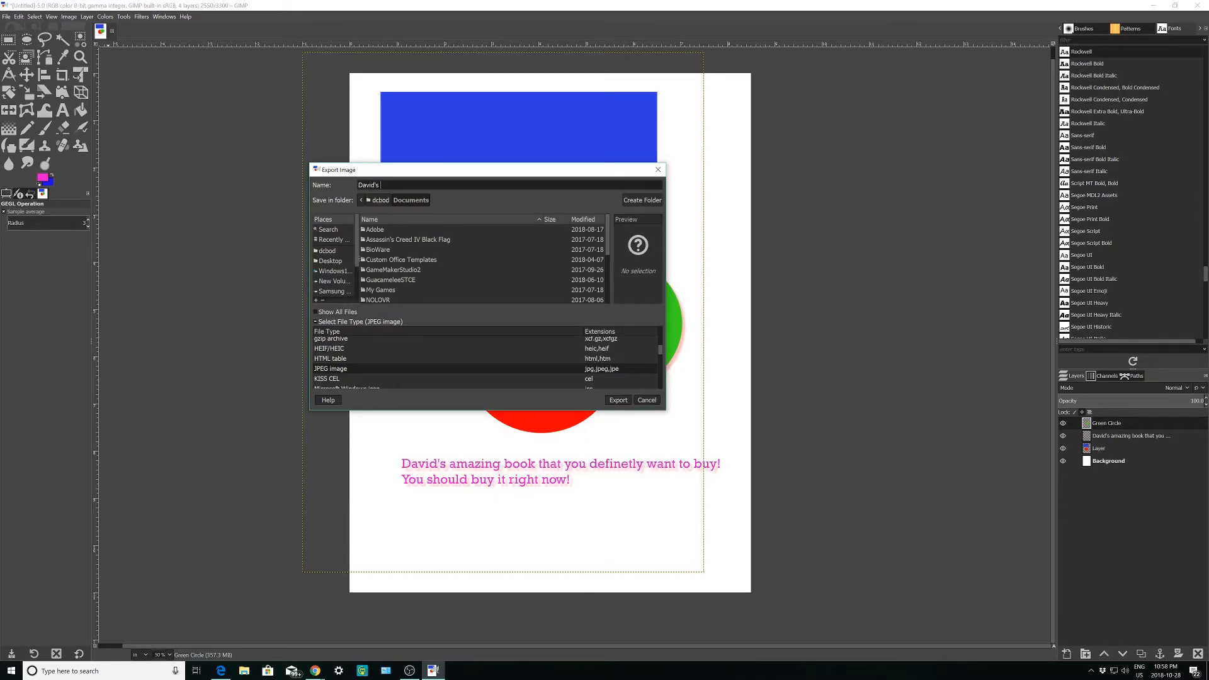
text(Book Cover)
click(332, 261)
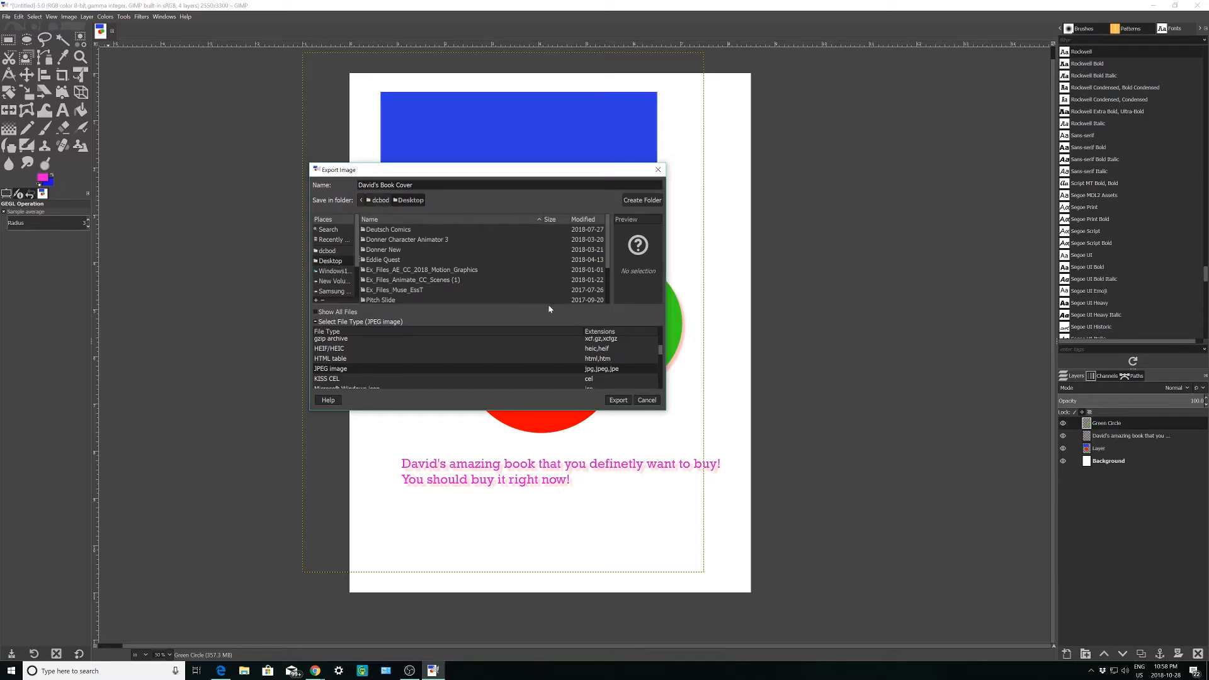
Step: Proceed to the JPEG export options and preview the export in the image window
click(623, 404)
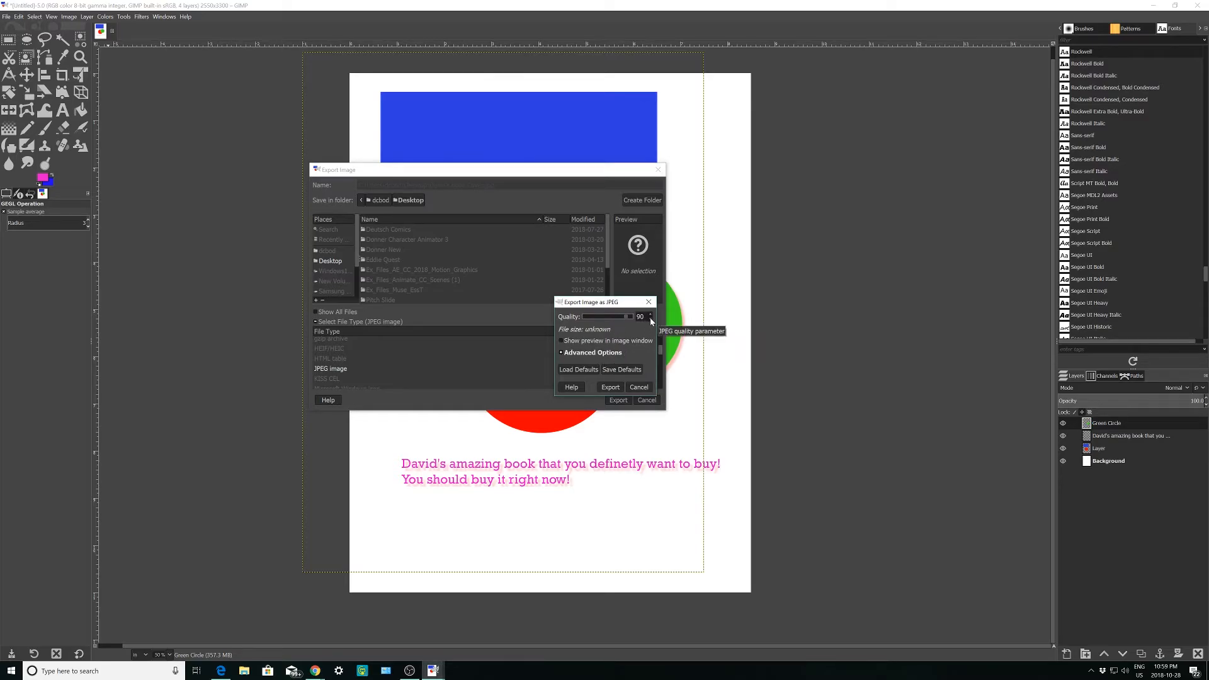
click(561, 340)
click(561, 341)
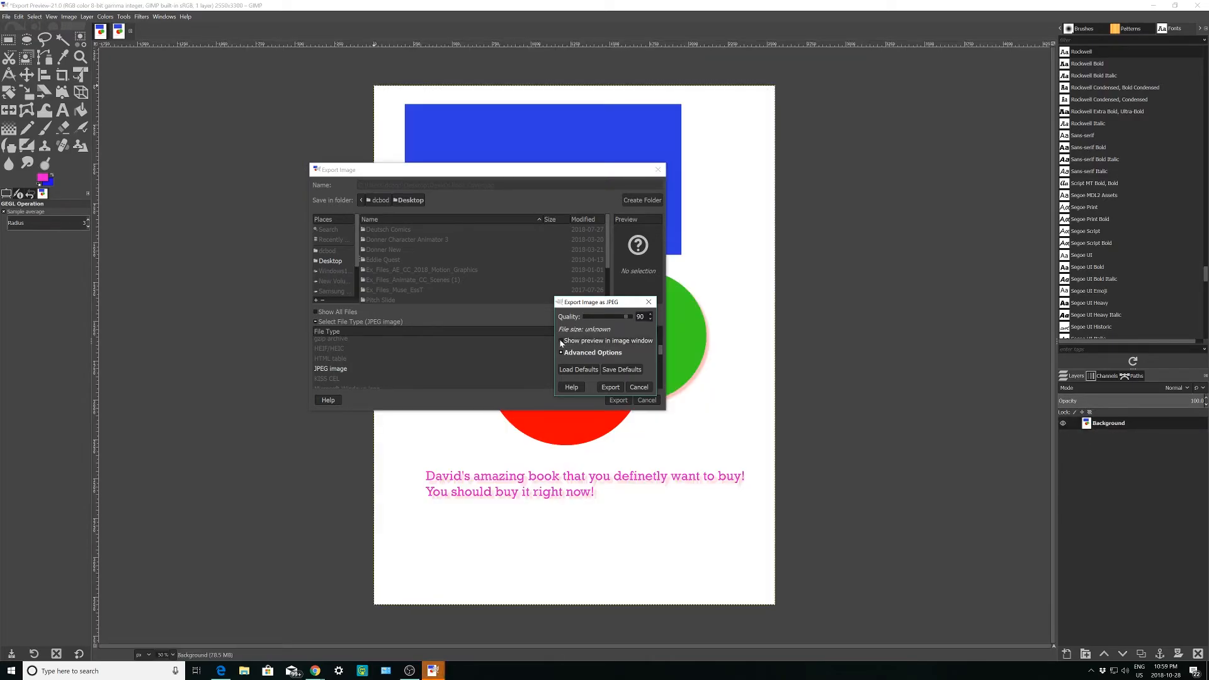
Step: Adjust the JPEG quality around 89 and export the book cover image
click(651, 320)
click(650, 319)
click(651, 315)
drag(630, 316, 627, 322)
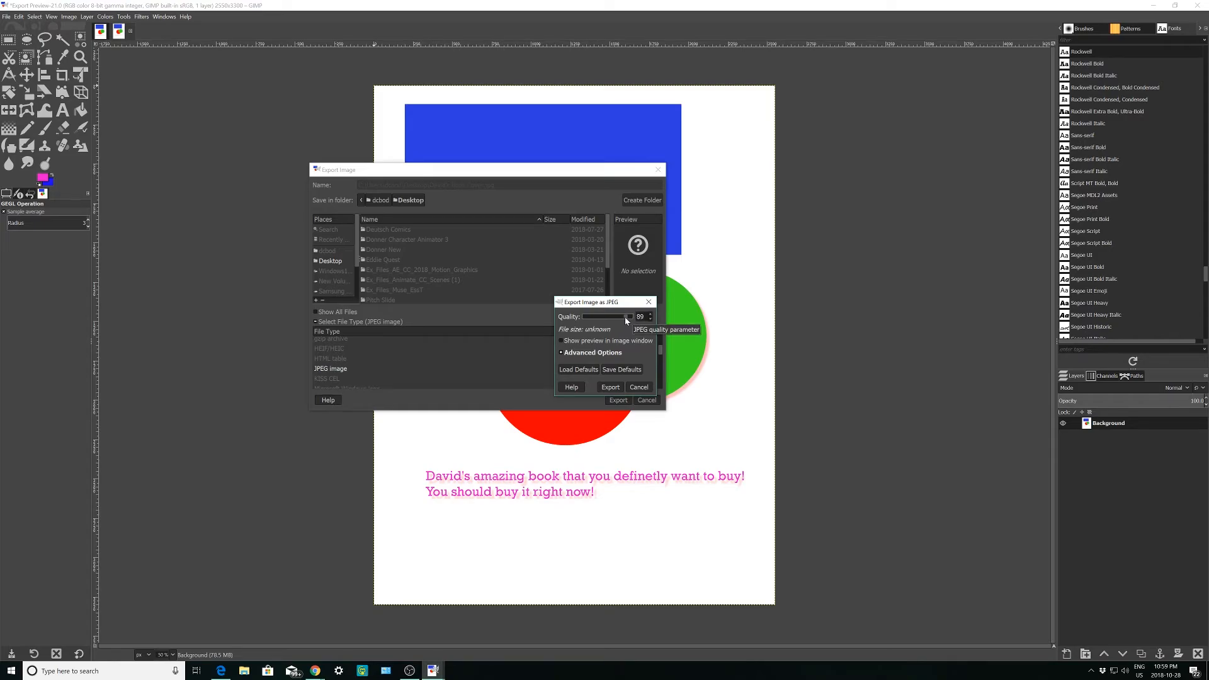
drag(625, 318, 625, 318)
double_click(643, 317)
click(650, 315)
click(611, 387)
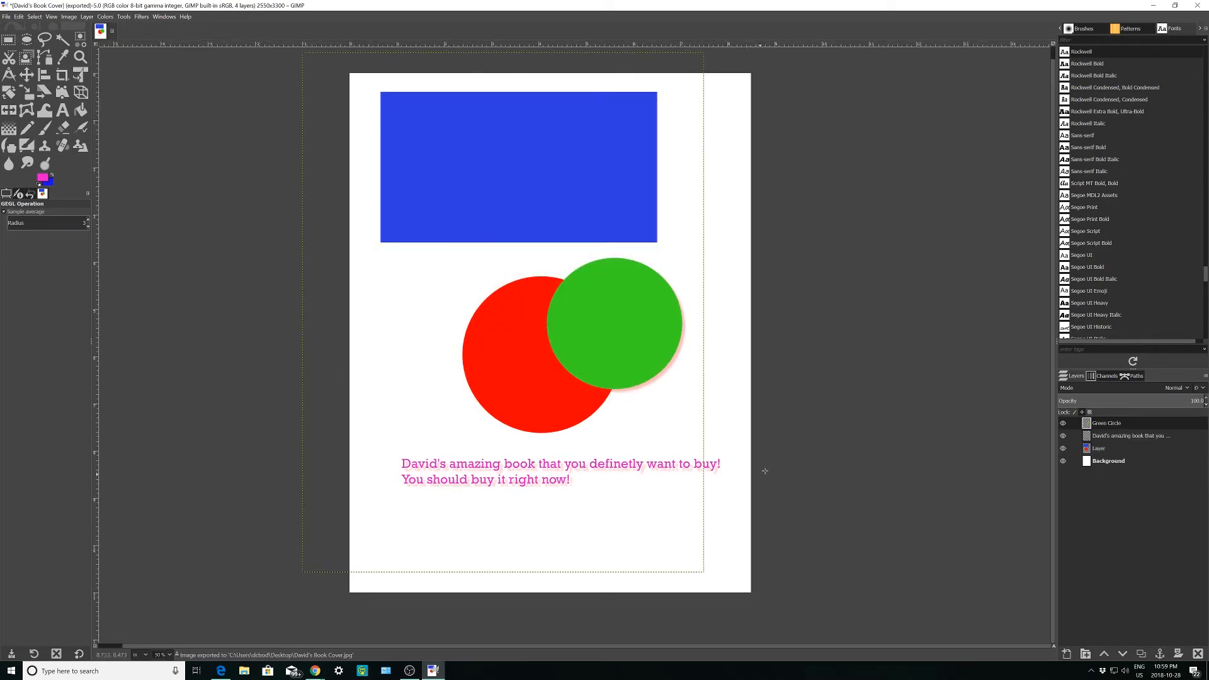
Step: Switch to File Explorer, open the exported book cover JPG from the Desktop folder, and check it at full-window size
click(245, 671)
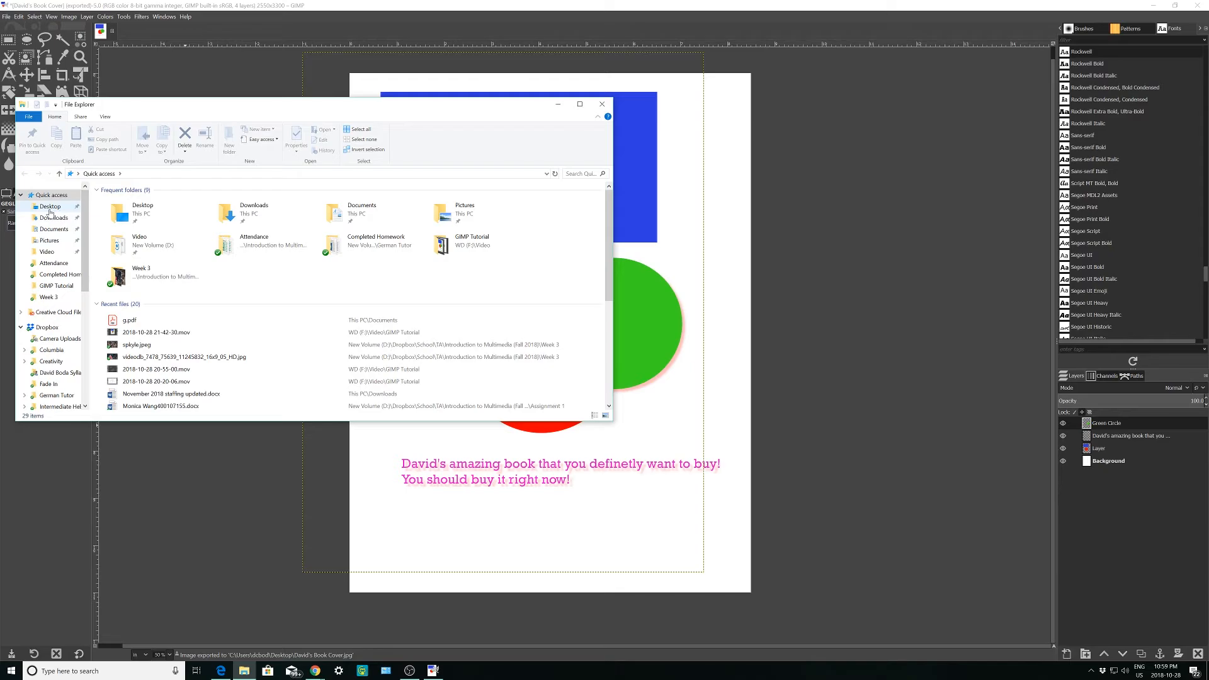
click(50, 208)
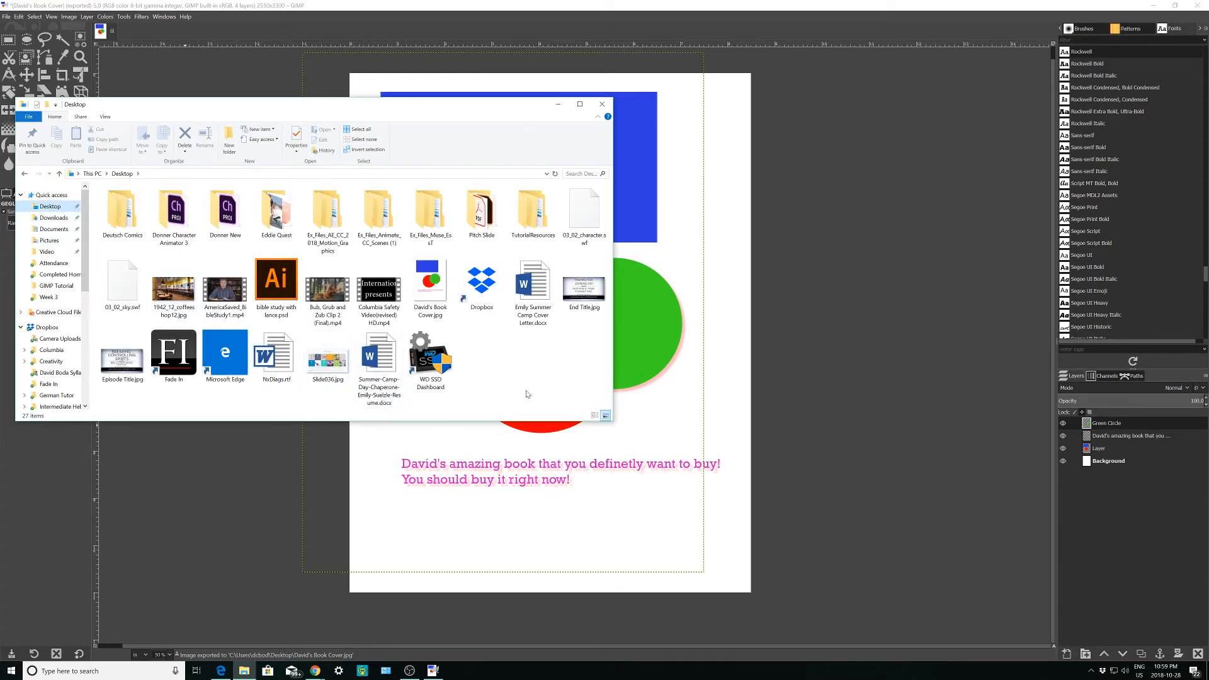
double_click(428, 293)
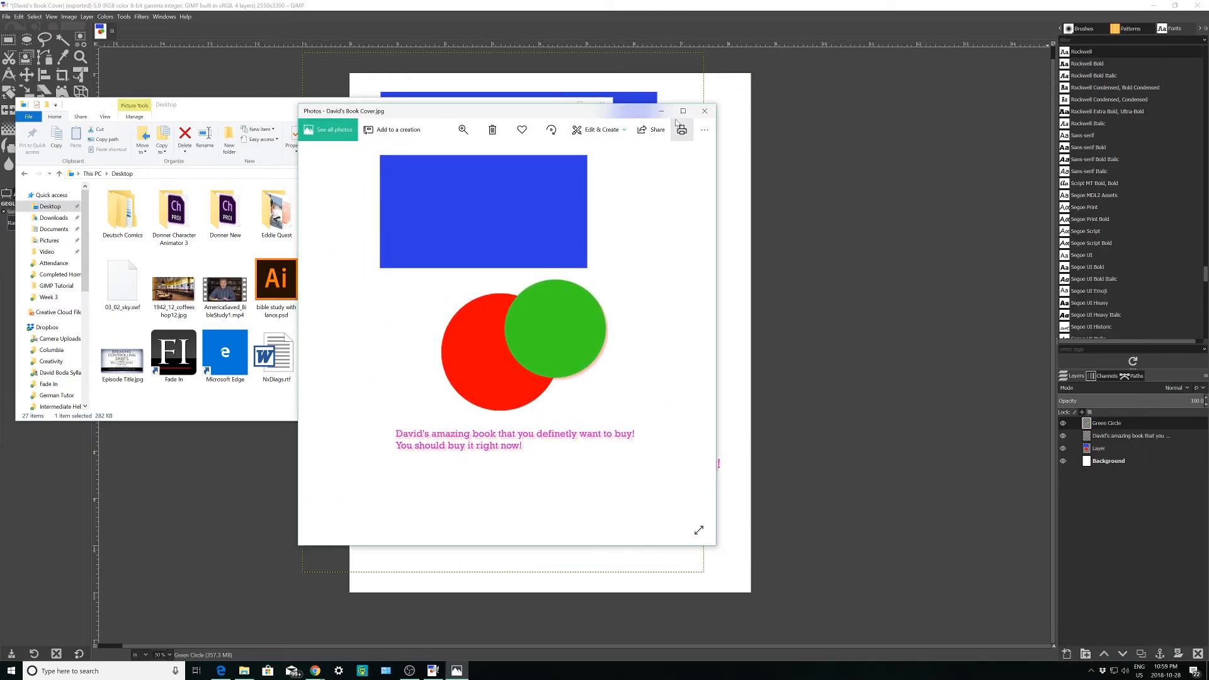
click(682, 111)
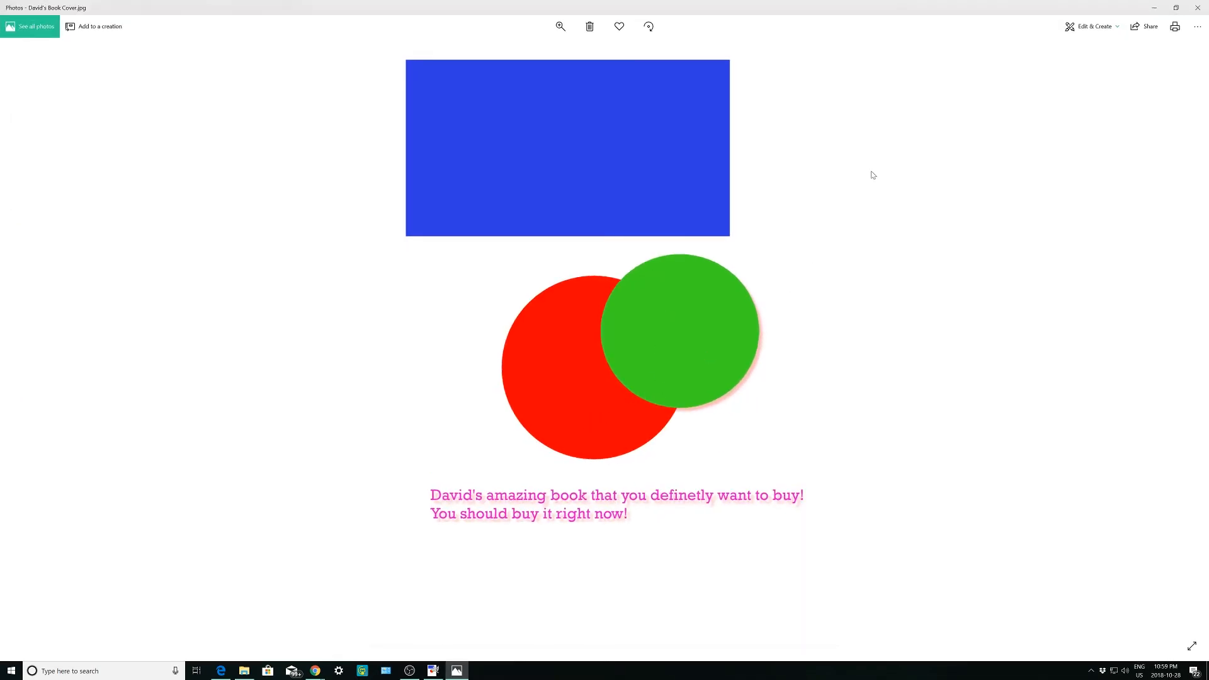
click(1176, 7)
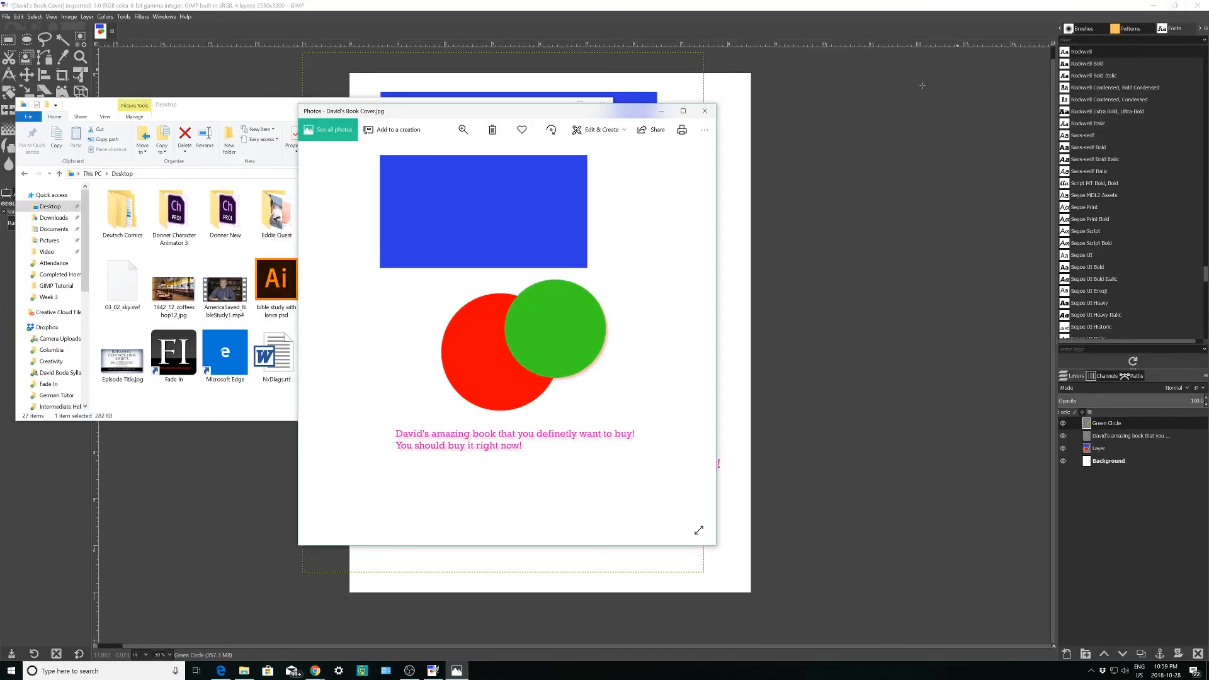